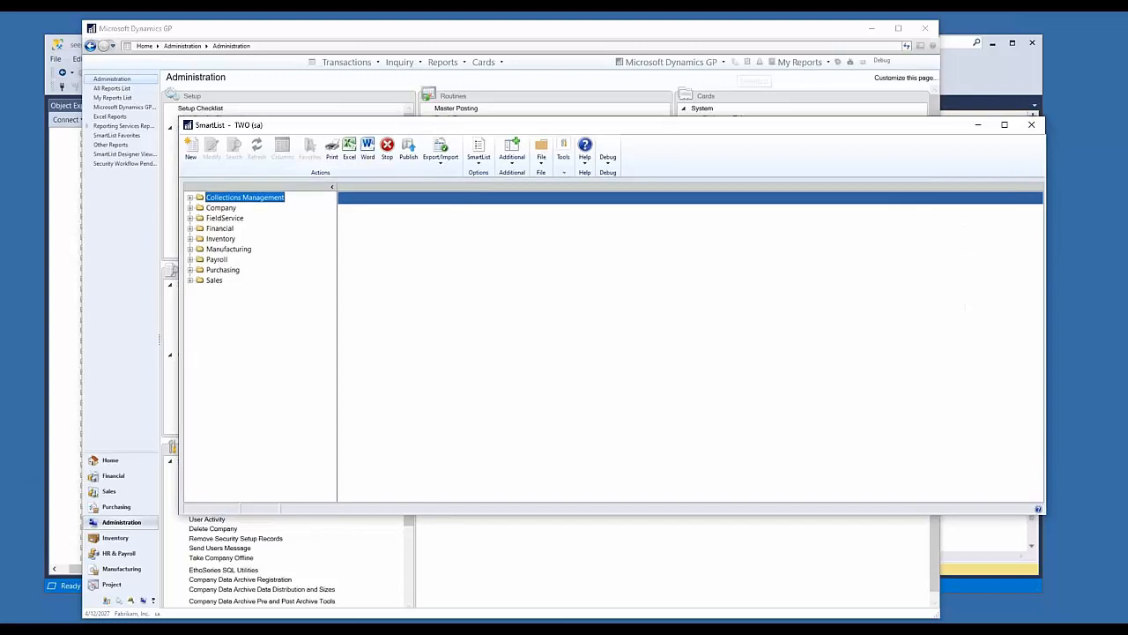
# Step: Open the GL Audit Smartlist favorite from the Financial series' Account Transactions folder in SmartList
pyautogui.click(190, 228)
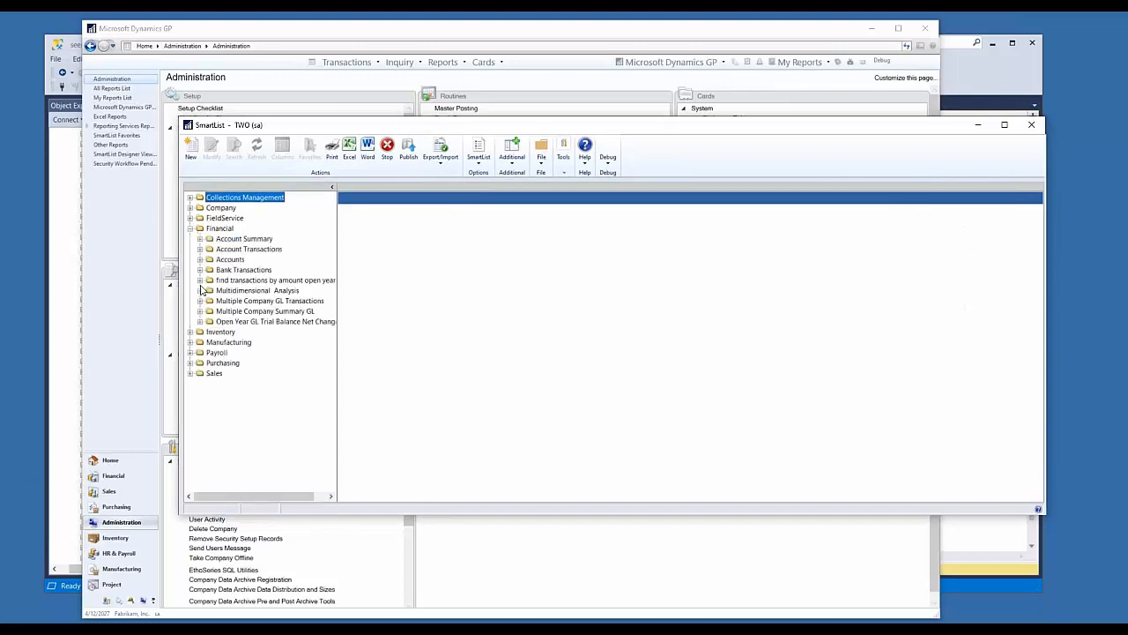
pyautogui.click(200, 249)
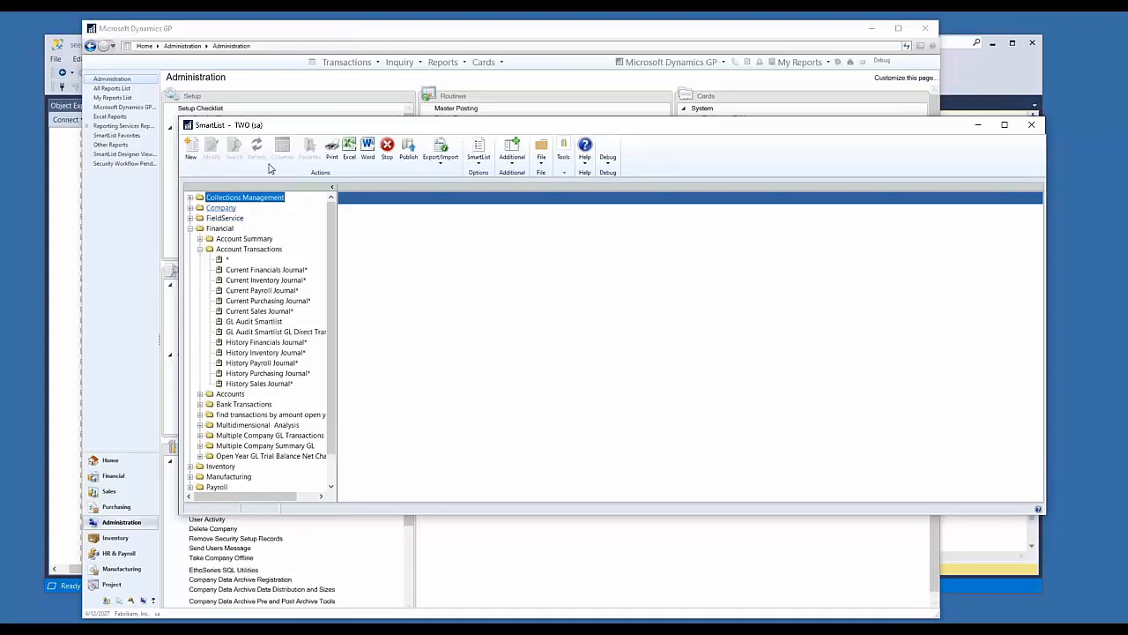
pyautogui.moveTo(624, 135); pyautogui.dragTo(603, 122)
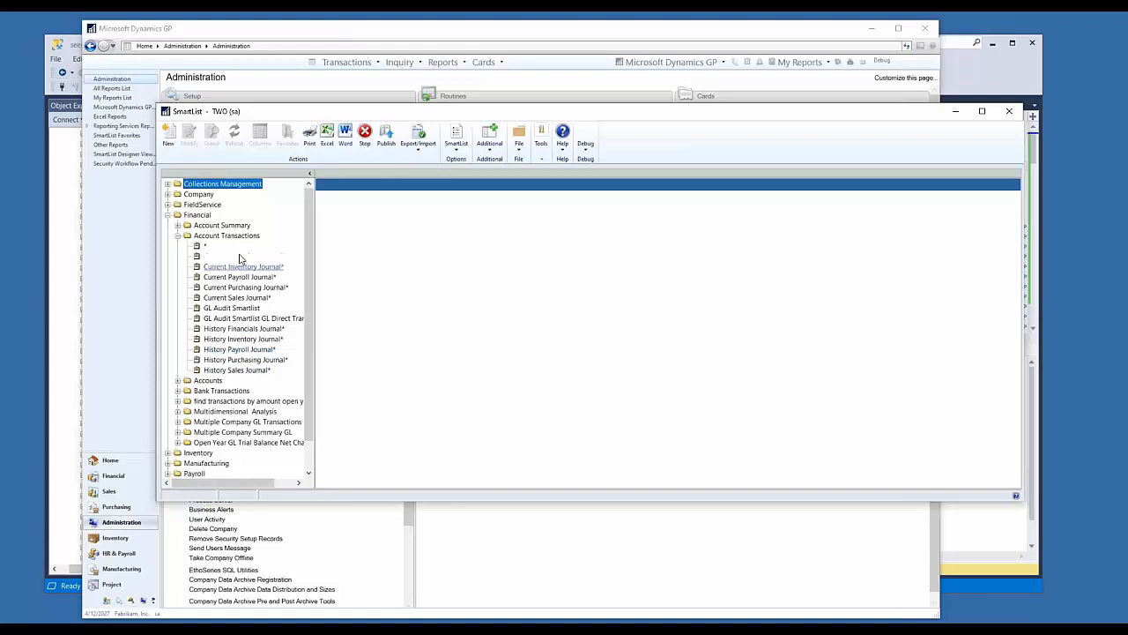
pyautogui.click(242, 313)
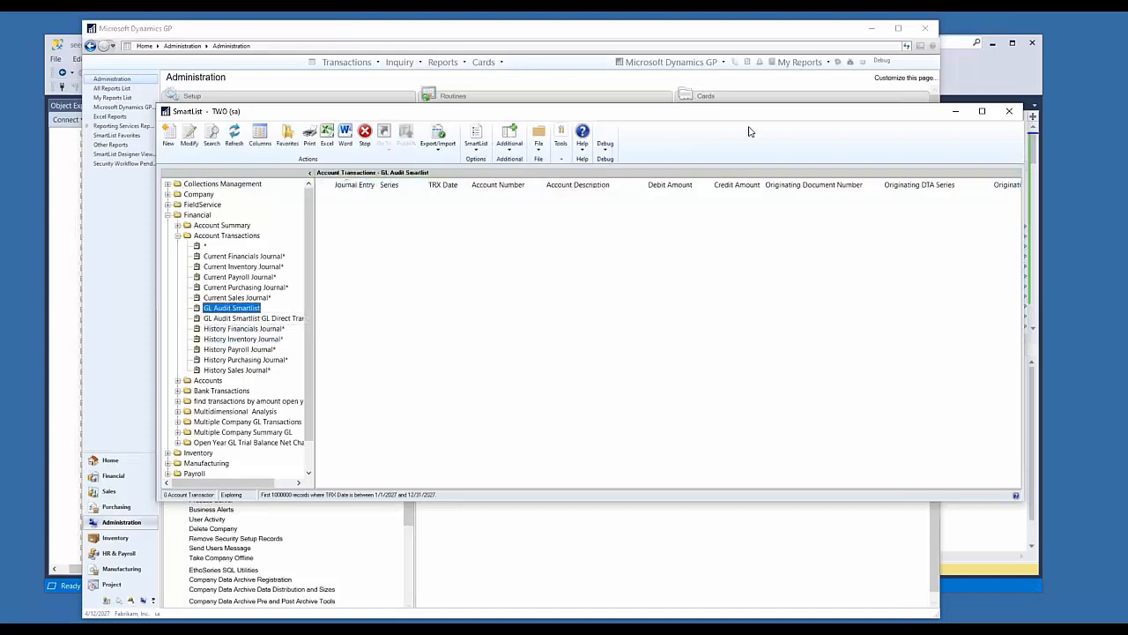
pyautogui.moveTo(750, 111); pyautogui.dragTo(648, 80)
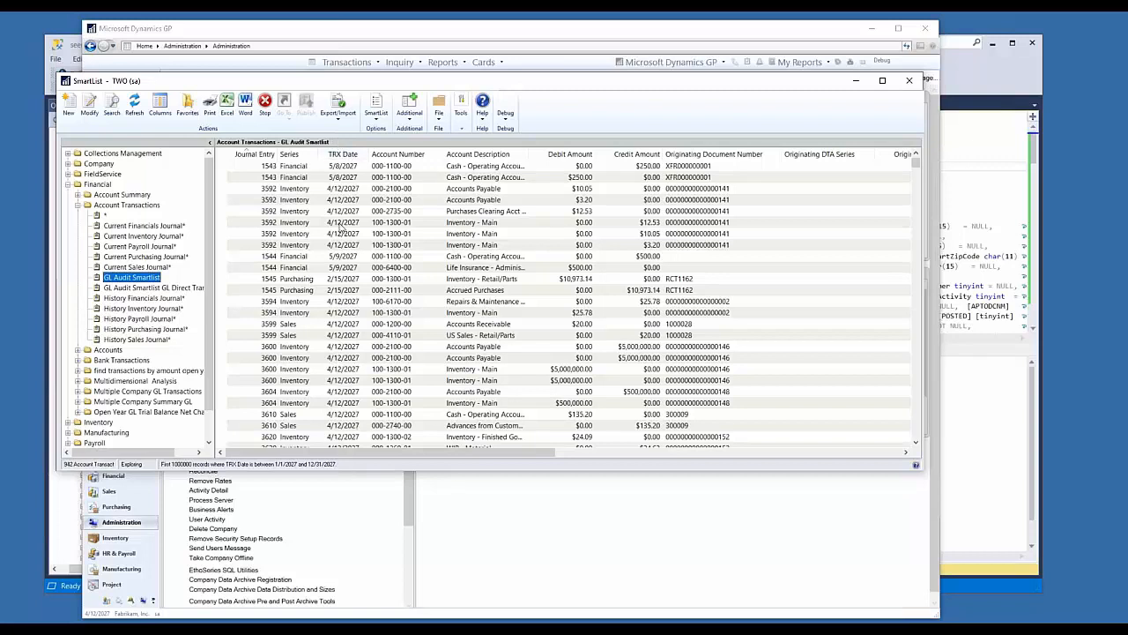
# Step: Examine the originating document number, master ID, master name and posted date of the listed GL transactions
pyautogui.moveTo(412, 454); pyautogui.dragTo(623, 458)
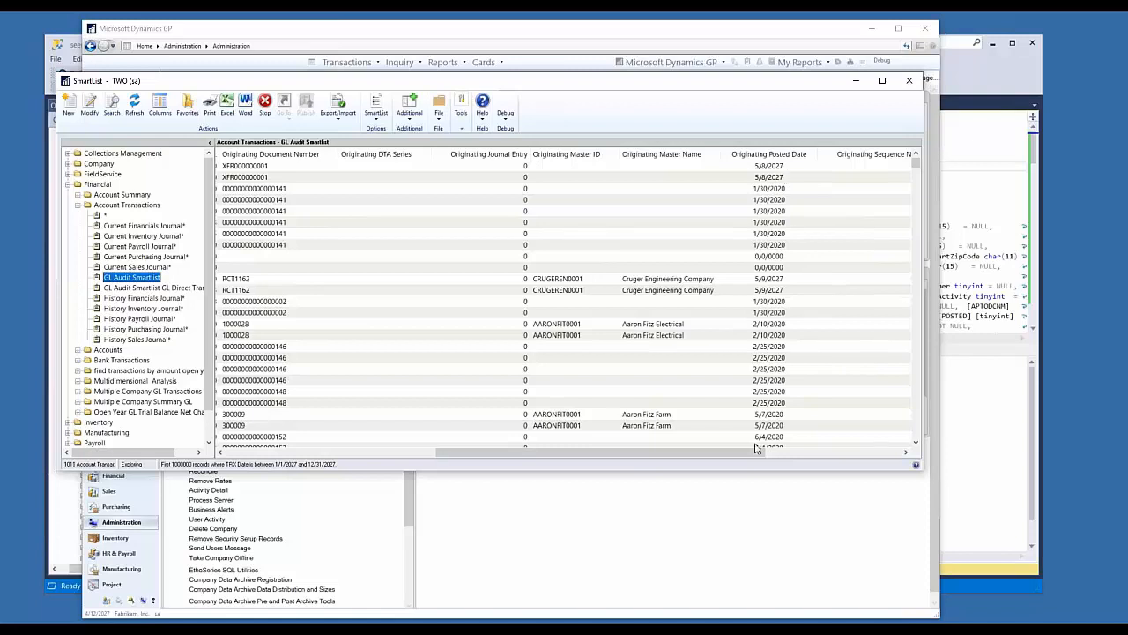
pyautogui.moveTo(739, 453); pyautogui.dragTo(712, 457)
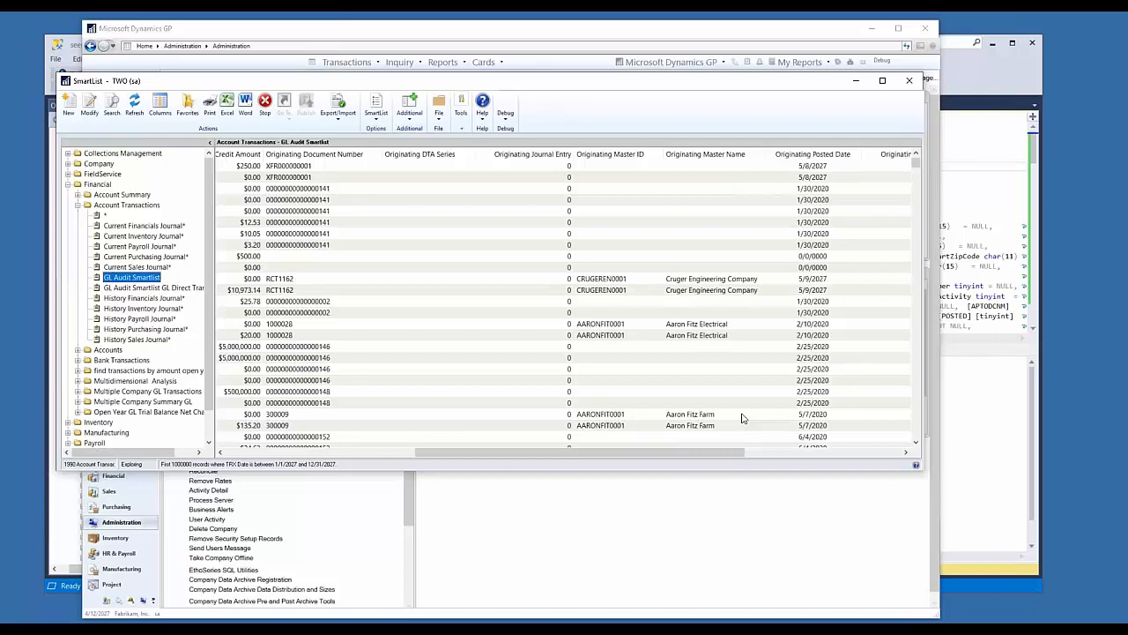
pyautogui.click(811, 278)
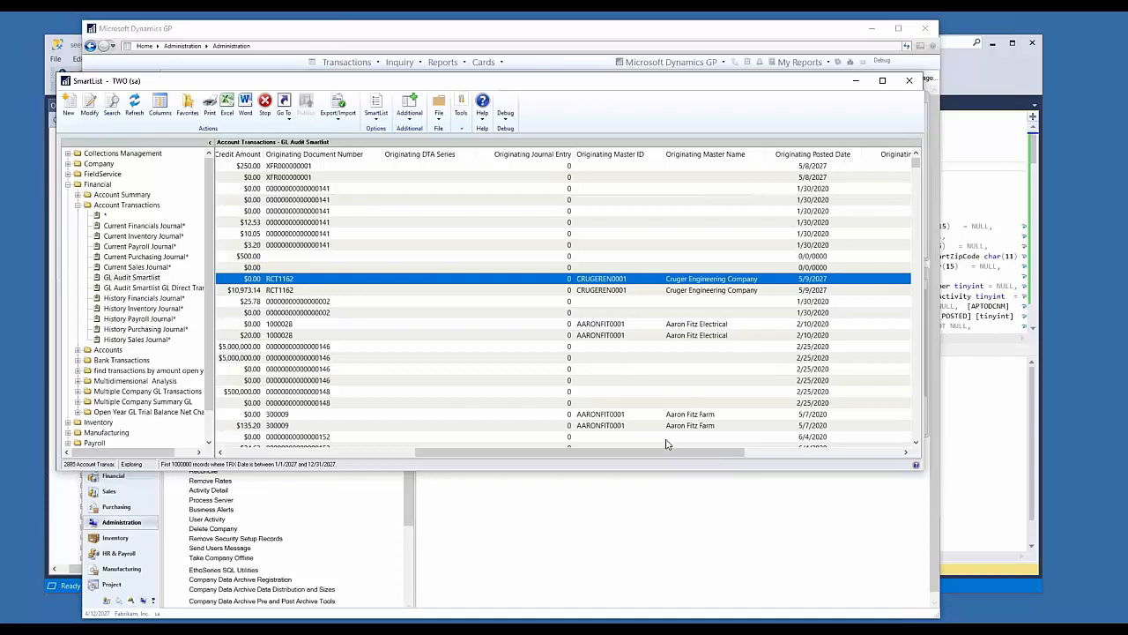
pyautogui.scroll(-15, 731, 340)
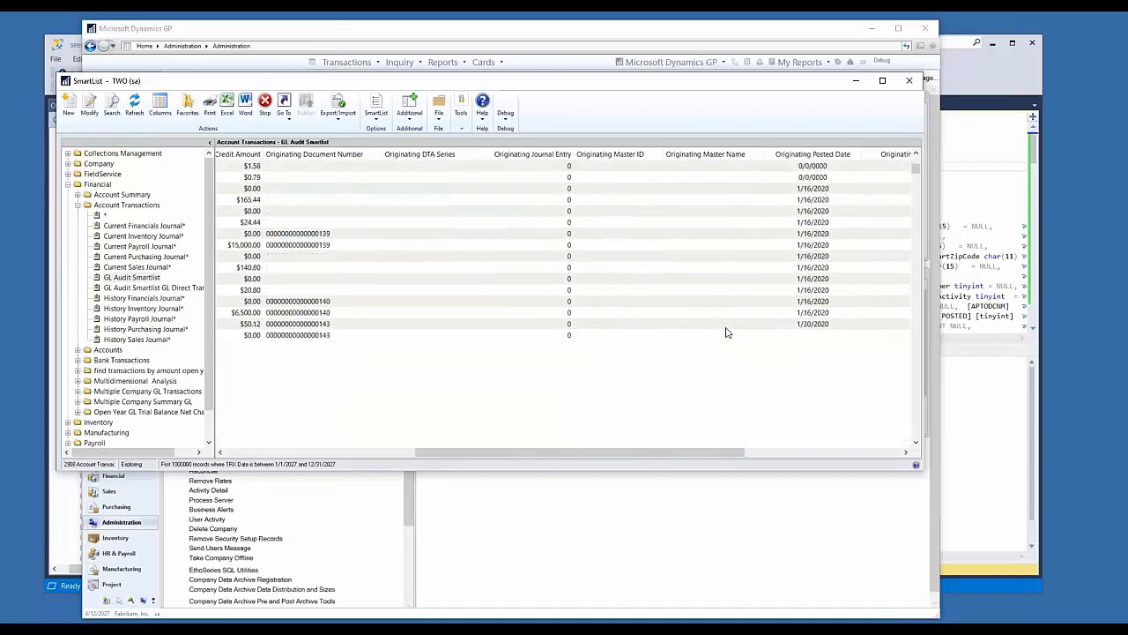
pyautogui.scroll(7, 726, 332)
pyautogui.click(691, 259)
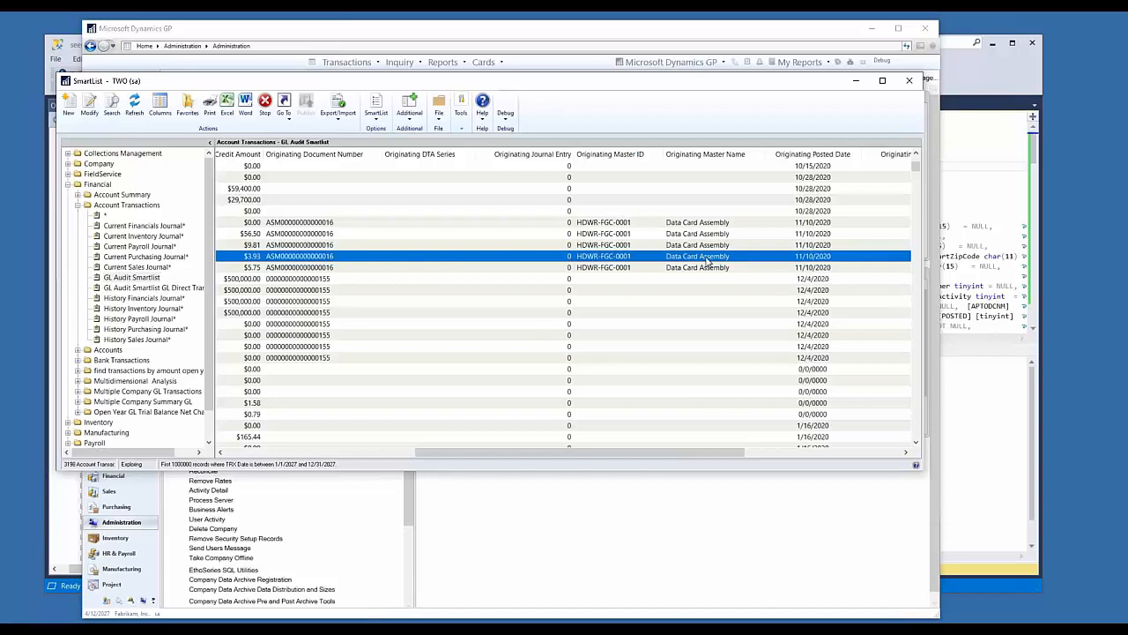
pyautogui.scroll(-8, 705, 264)
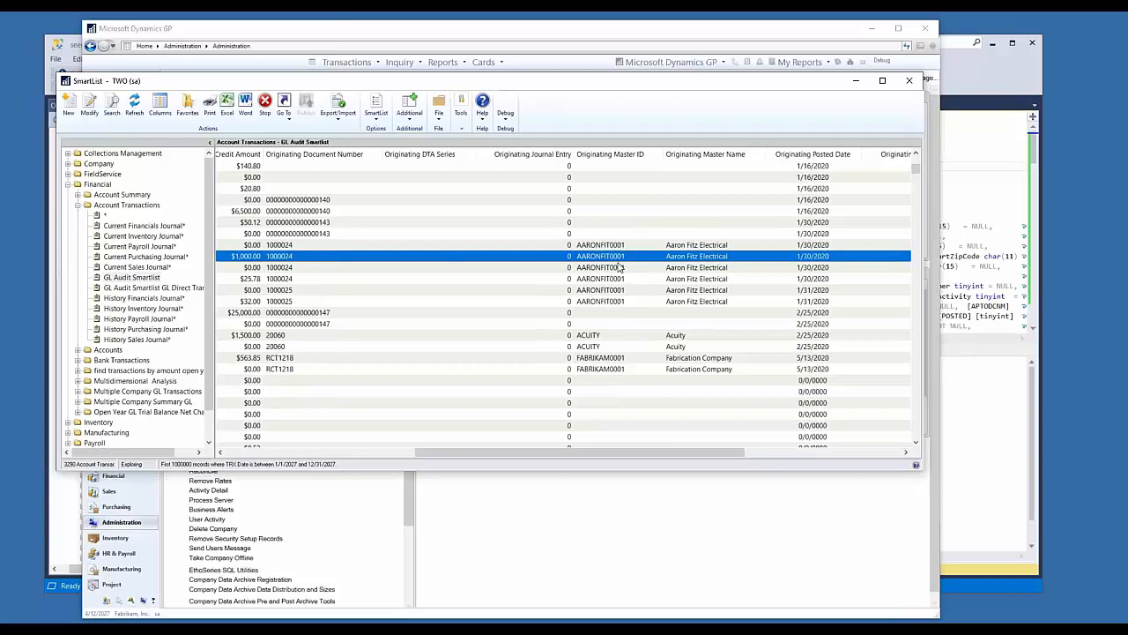
pyautogui.click(619, 267)
pyautogui.click(618, 359)
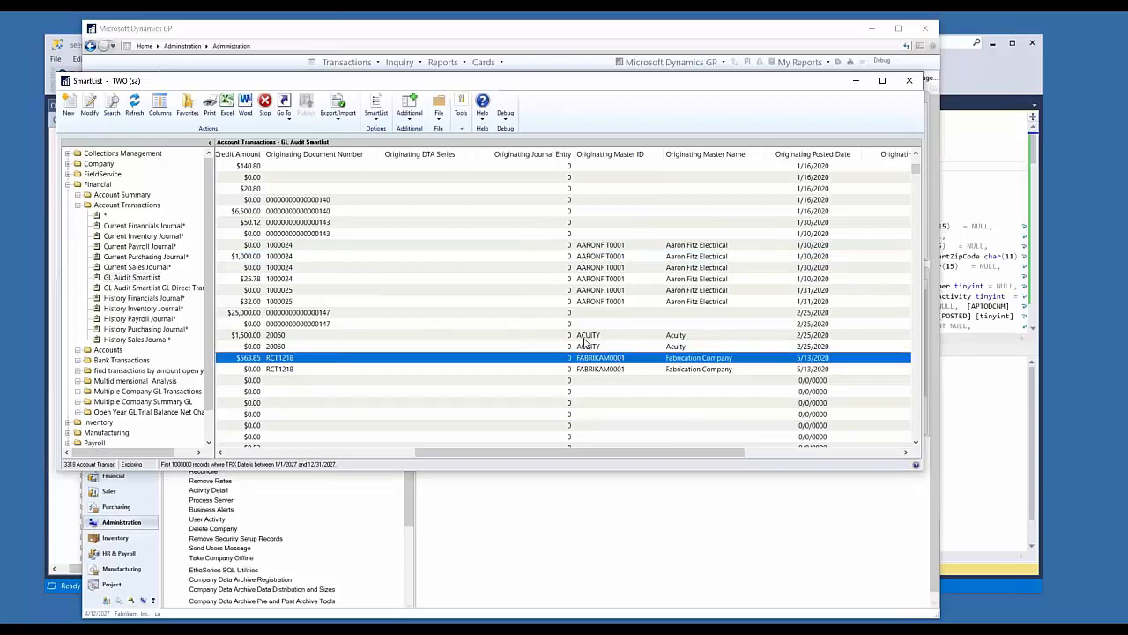
pyautogui.scroll(-10, 589, 335)
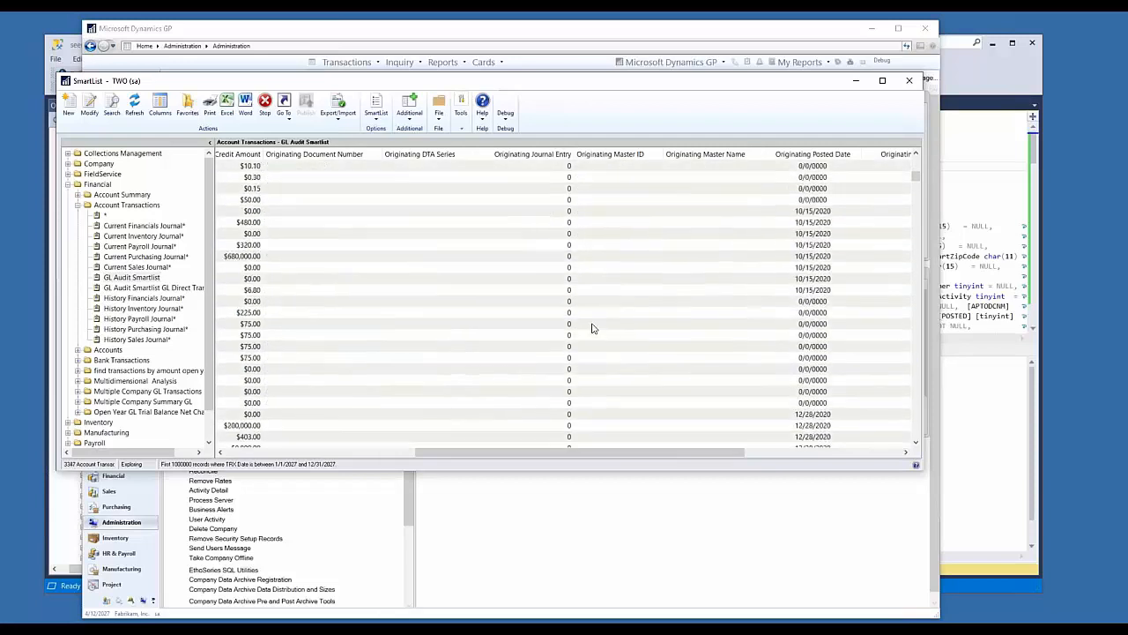
pyautogui.scroll(10, 591, 330)
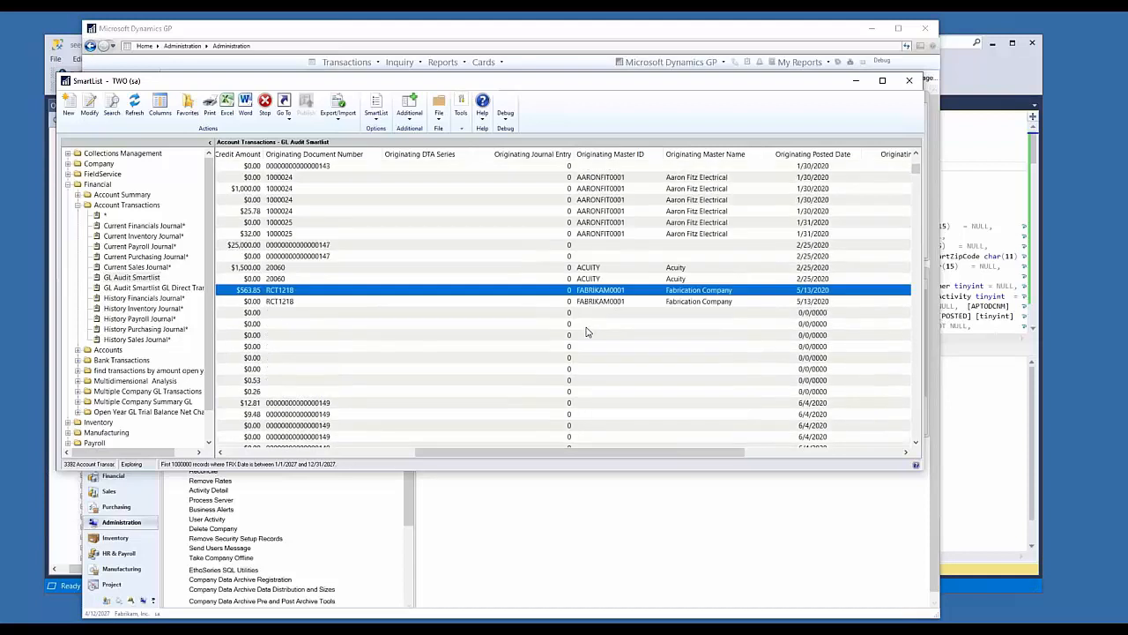
pyautogui.scroll(1, 589, 333)
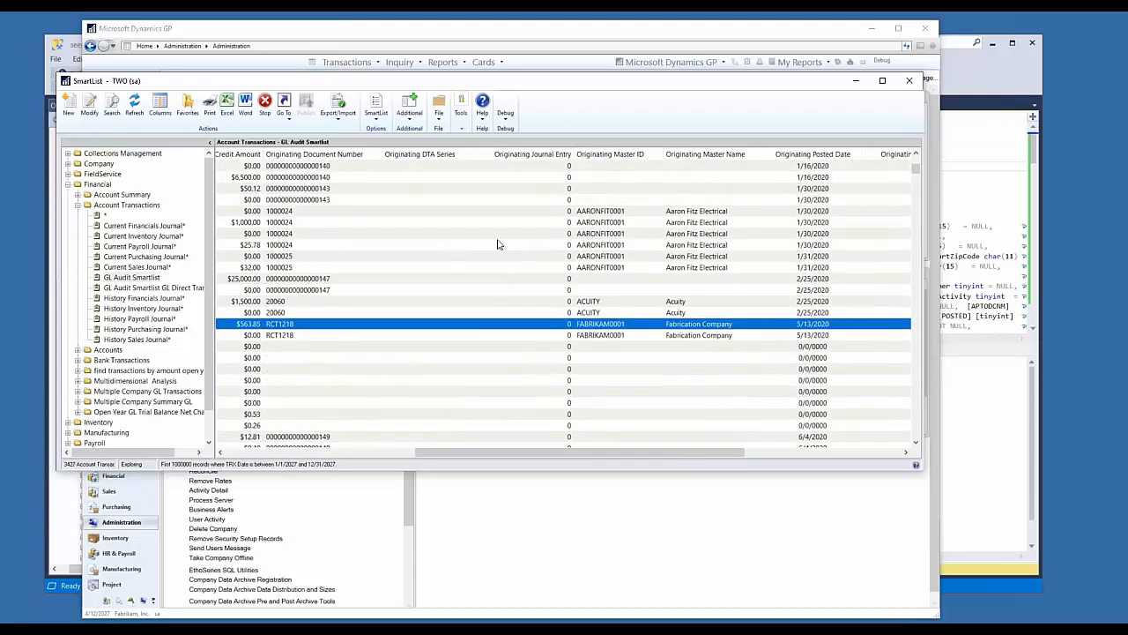
# Step: Review the journal entry behind the $25.78 Inventory - Main sales line in Transaction Entry, and close it
pyautogui.moveTo(575, 453); pyautogui.dragTo(327, 408)
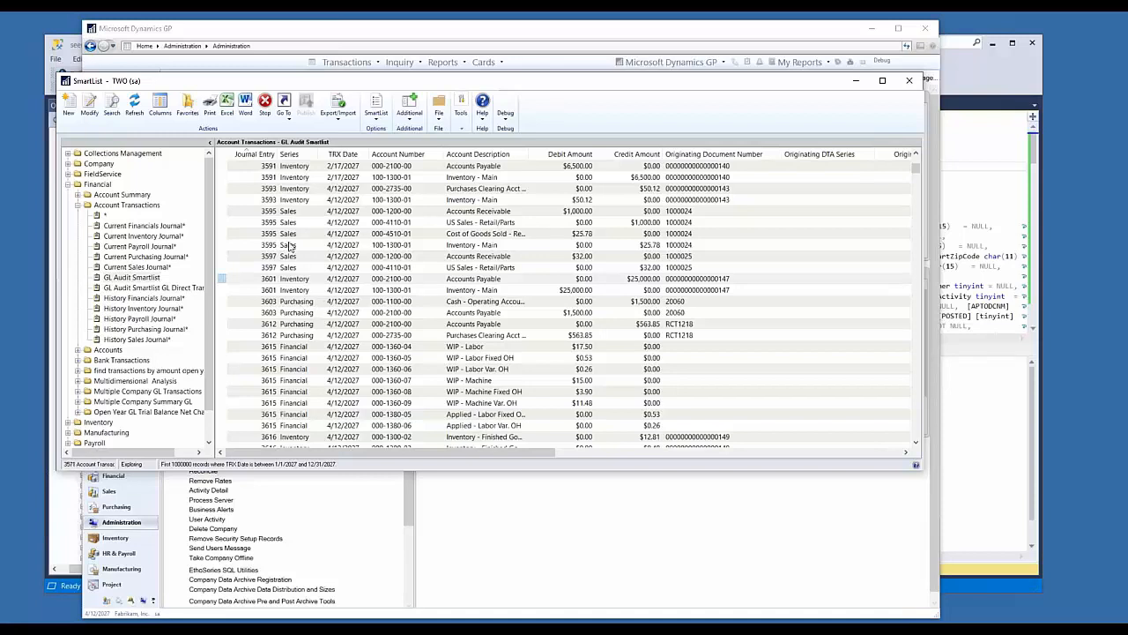
pyautogui.moveTo(542, 452); pyautogui.dragTo(641, 451)
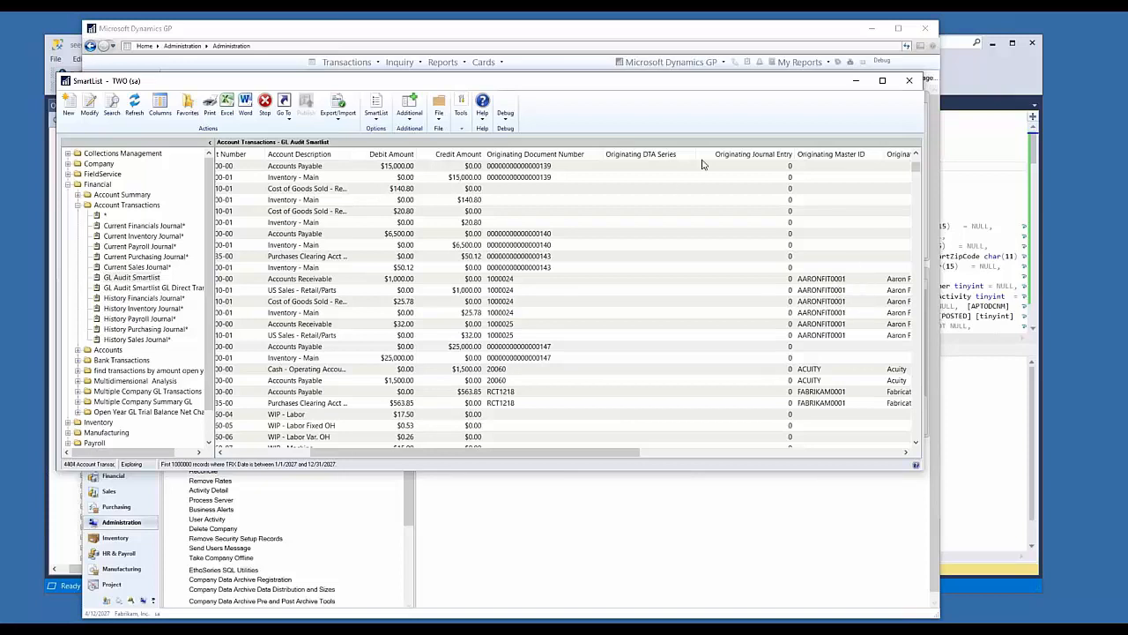
pyautogui.click(305, 302)
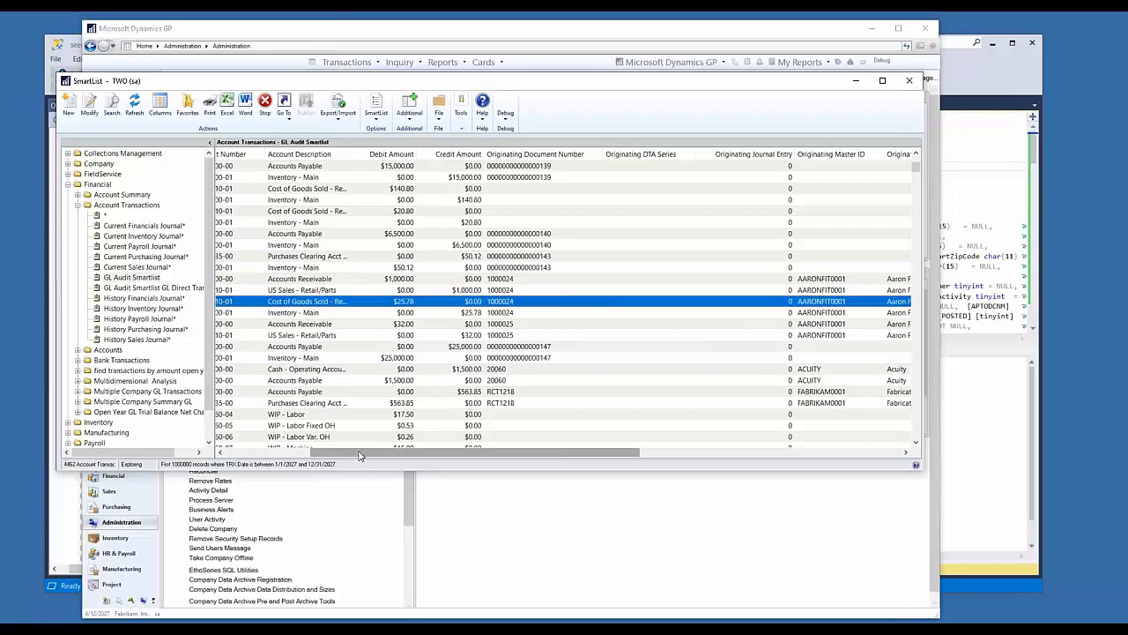
pyautogui.moveTo(359, 455); pyautogui.dragTo(731, 438)
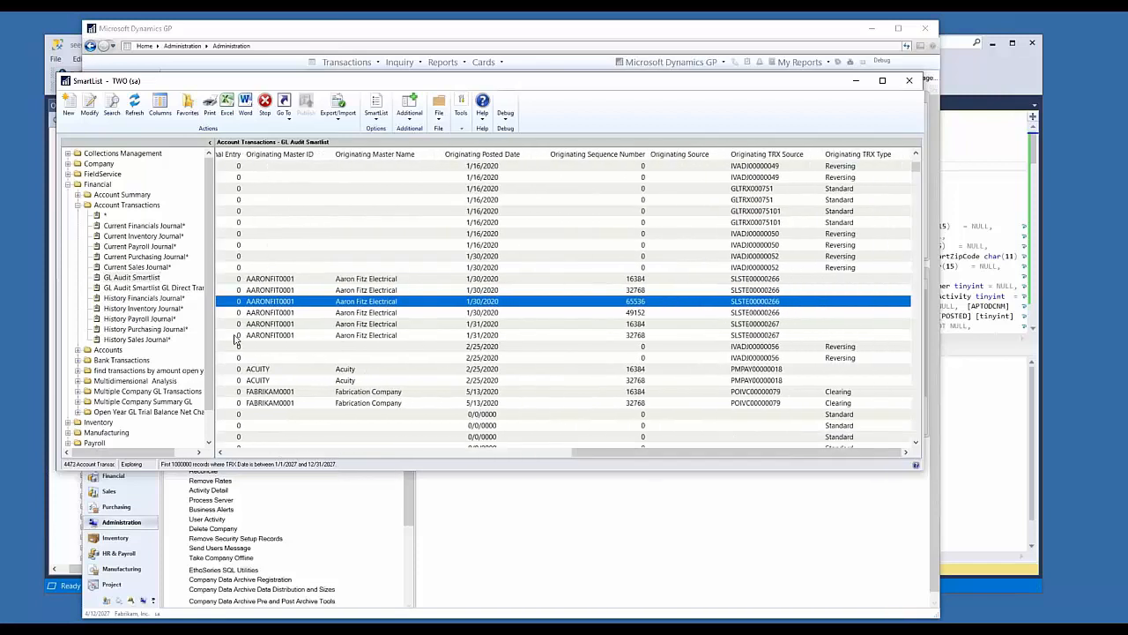
pyautogui.click(351, 312)
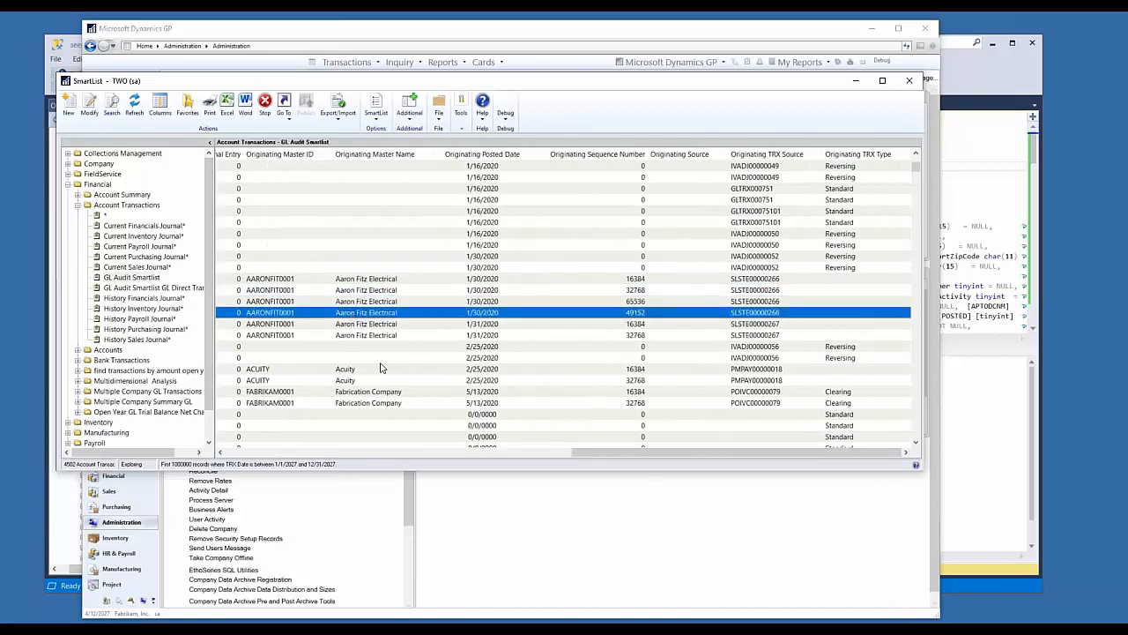
pyautogui.doubleClick(370, 315)
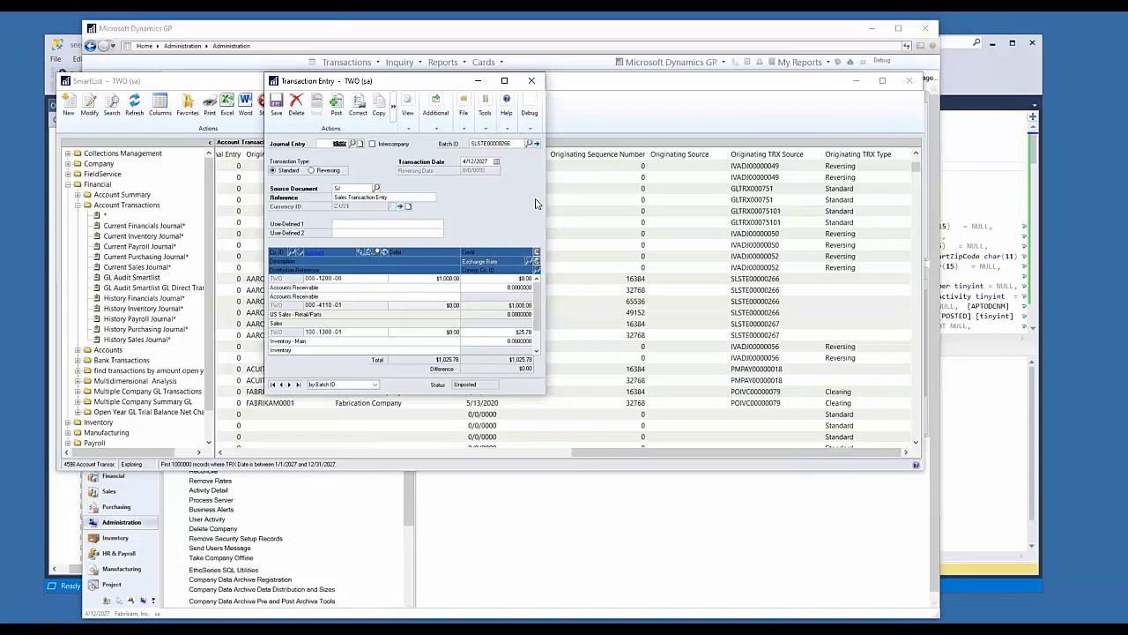
pyautogui.click(531, 81)
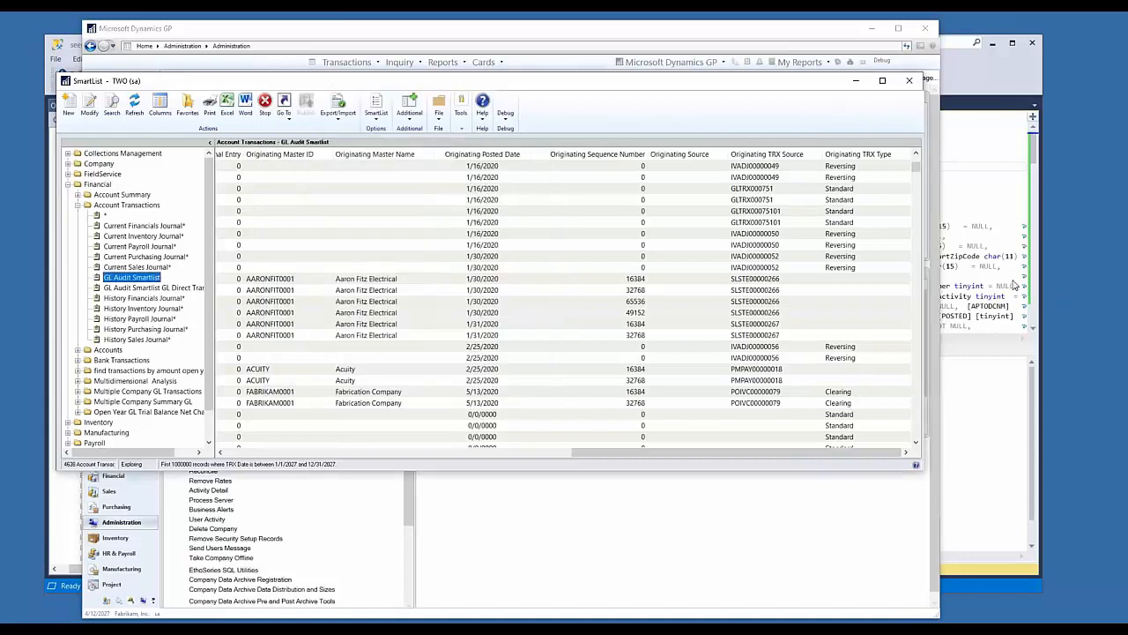
# Step: Open the list of available columns that can be added to the GL Audit Smartlist display
pyautogui.moveTo(841, 453); pyautogui.dragTo(247, 431)
pyautogui.click(160, 106)
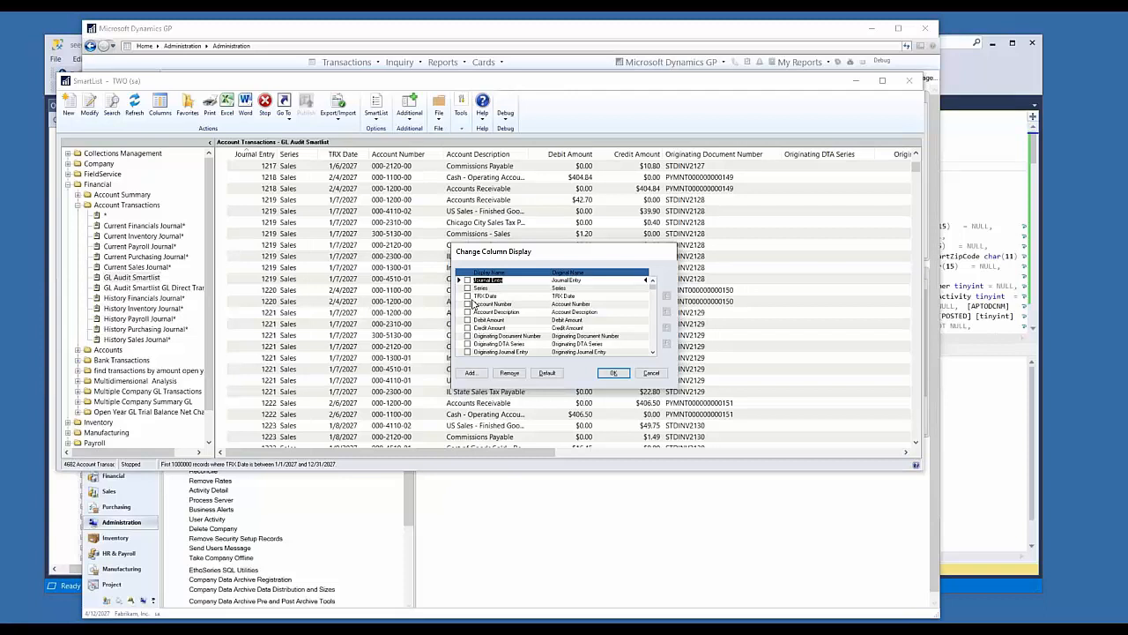
pyautogui.moveTo(549, 250); pyautogui.dragTo(529, 232)
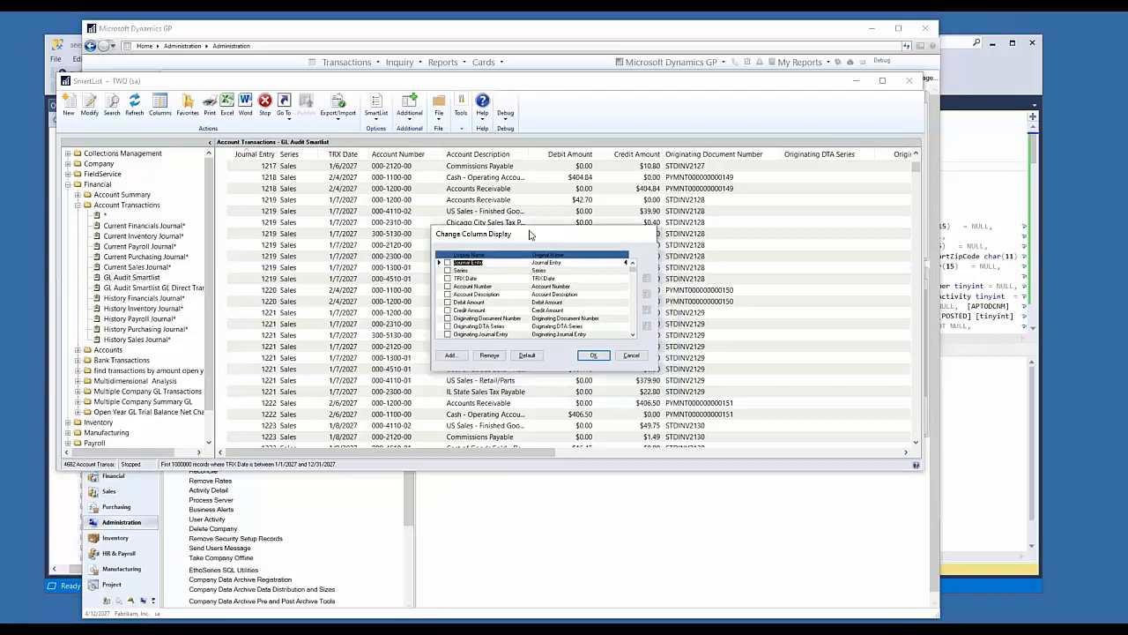
pyautogui.click(449, 355)
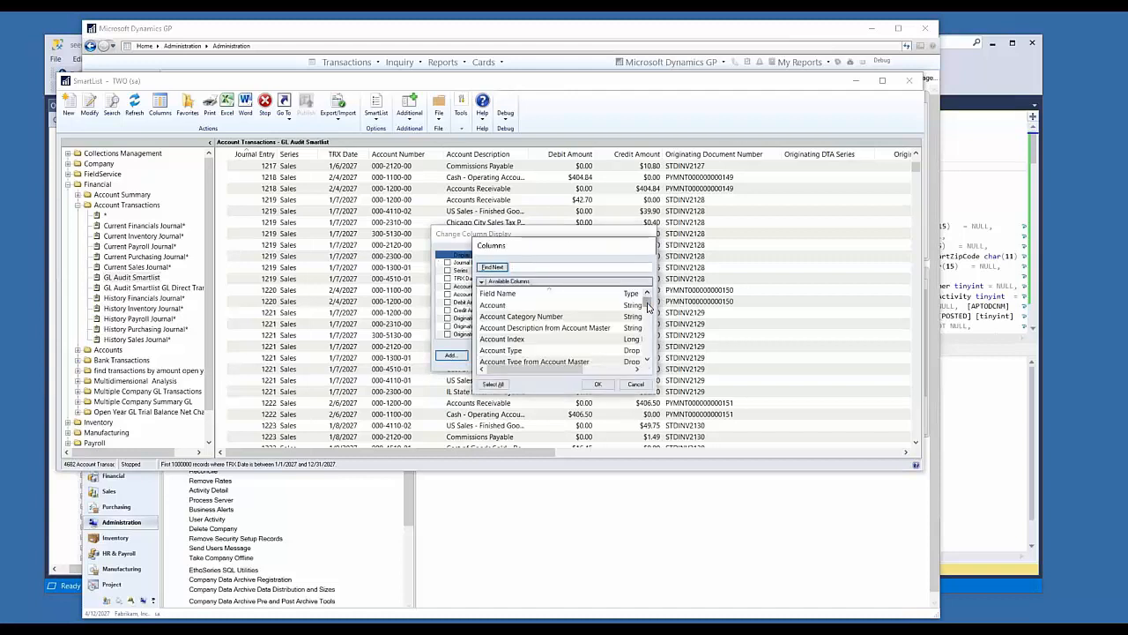
# Step: Browse the available column fields, including the user-defined, originating and posting fields
pyautogui.moveTo(646, 303); pyautogui.dragTo(642, 358)
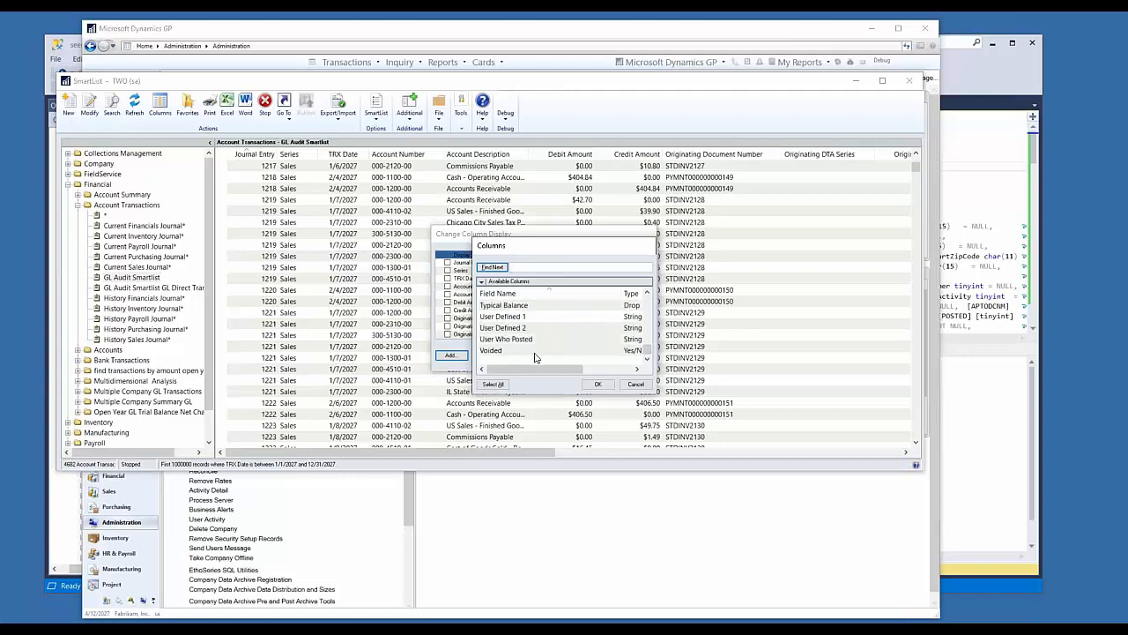
pyautogui.scroll(1, 533, 354)
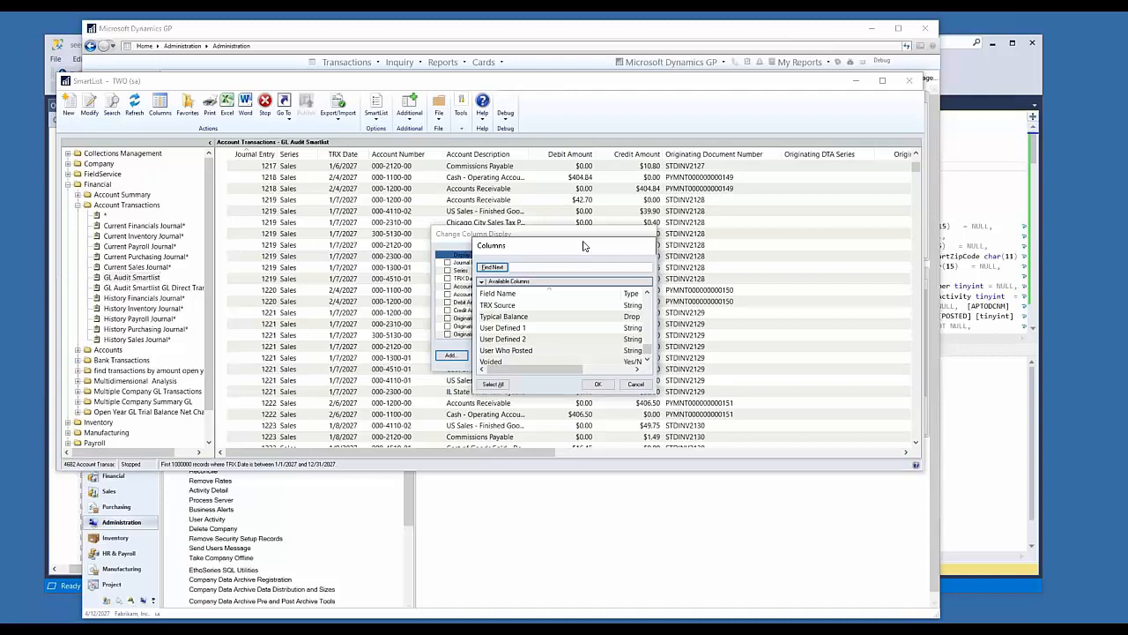
pyautogui.moveTo(583, 246); pyautogui.dragTo(627, 228)
pyautogui.click(568, 310)
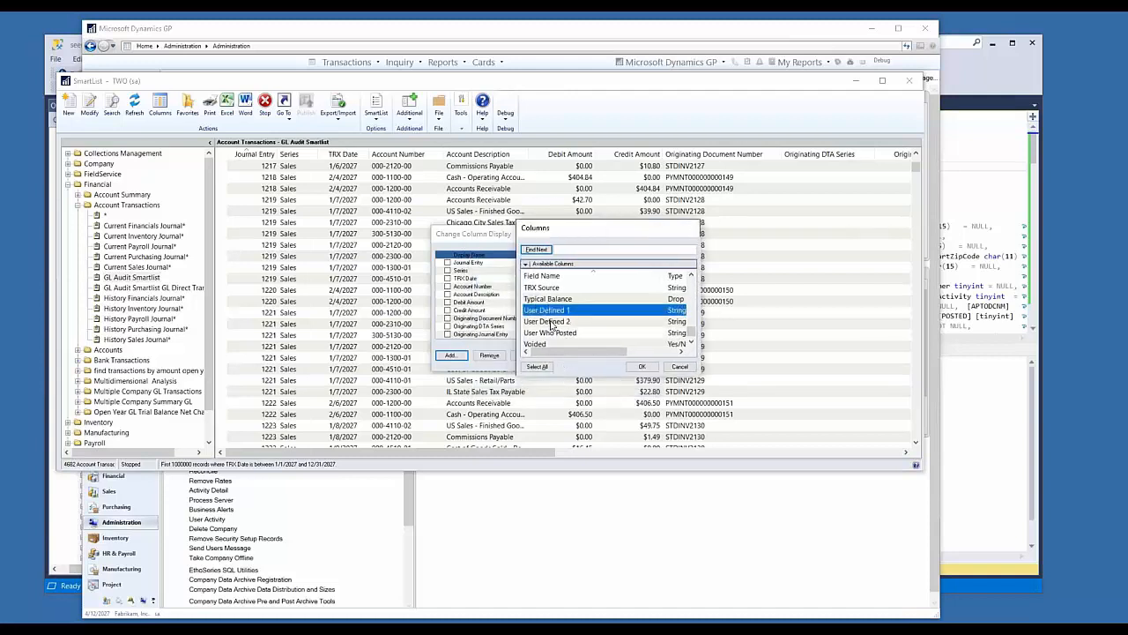
pyautogui.scroll(6, 555, 323)
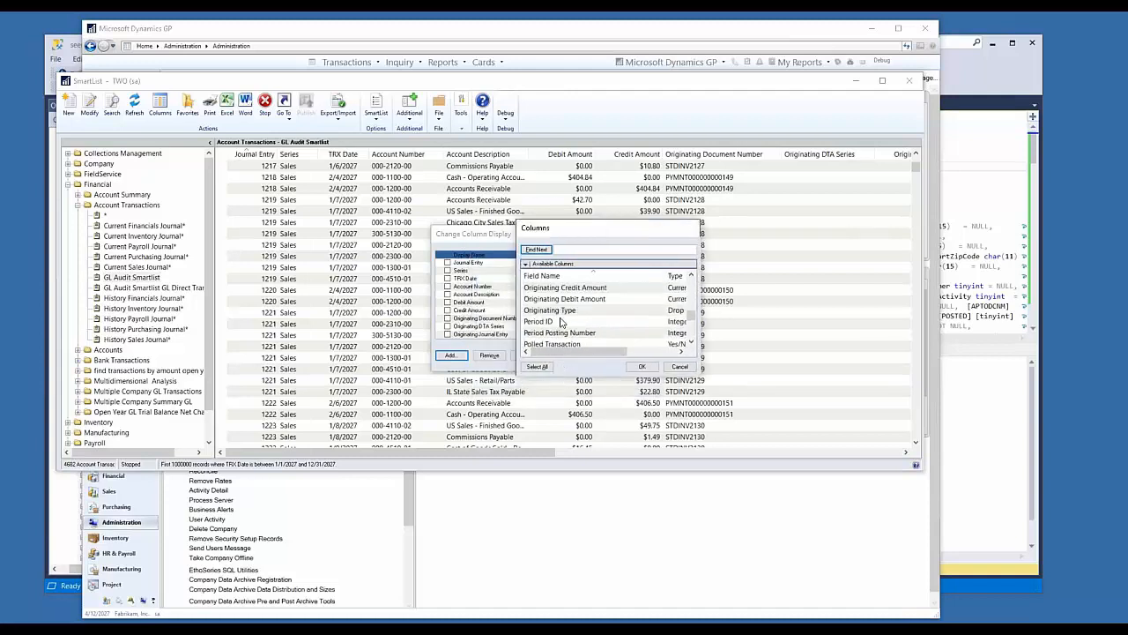
pyautogui.scroll(-1, 564, 322)
pyautogui.scroll(-3, 599, 311)
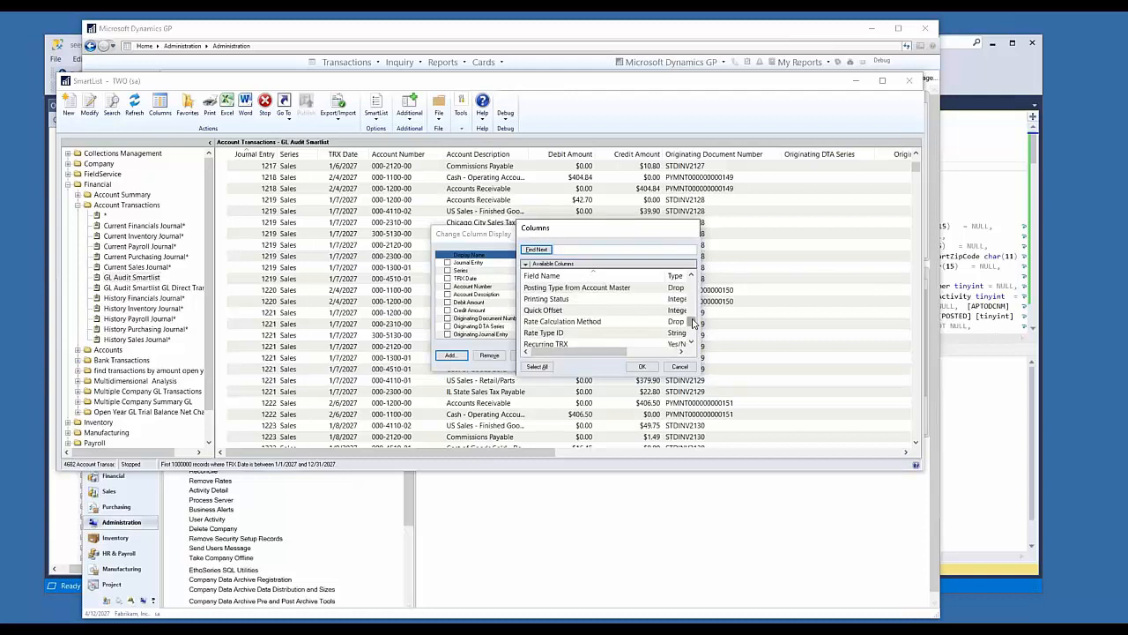
# Step: Search the available columns for "status" and add Document Status to the column display
pyautogui.moveTo(690, 321); pyautogui.dragTo(686, 275)
pyautogui.click(599, 251)
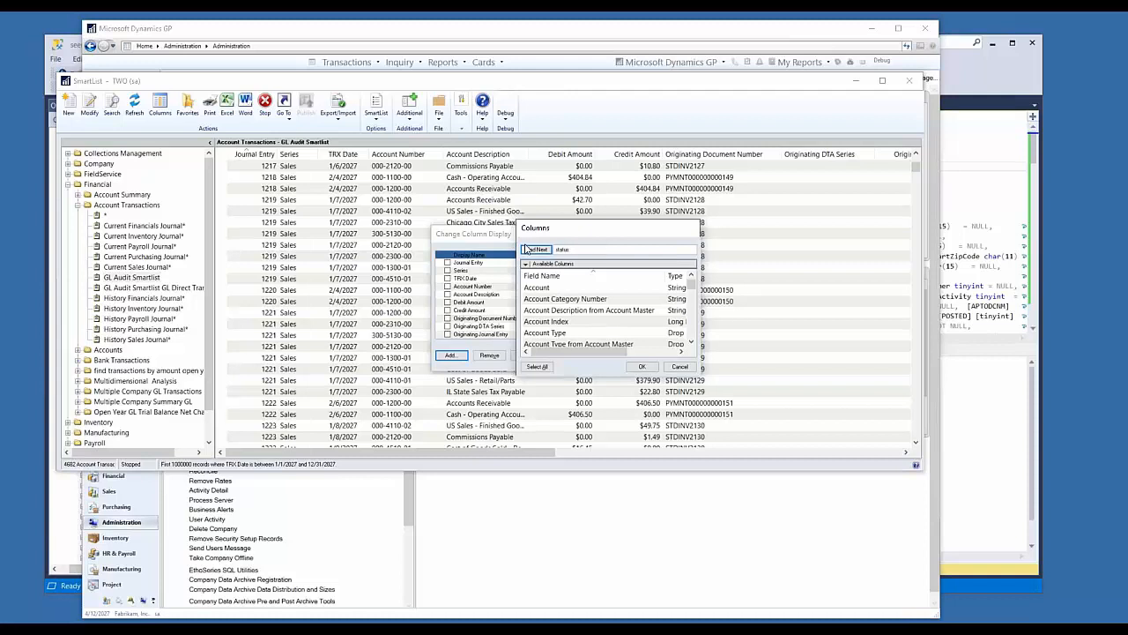
pyautogui.click(527, 249)
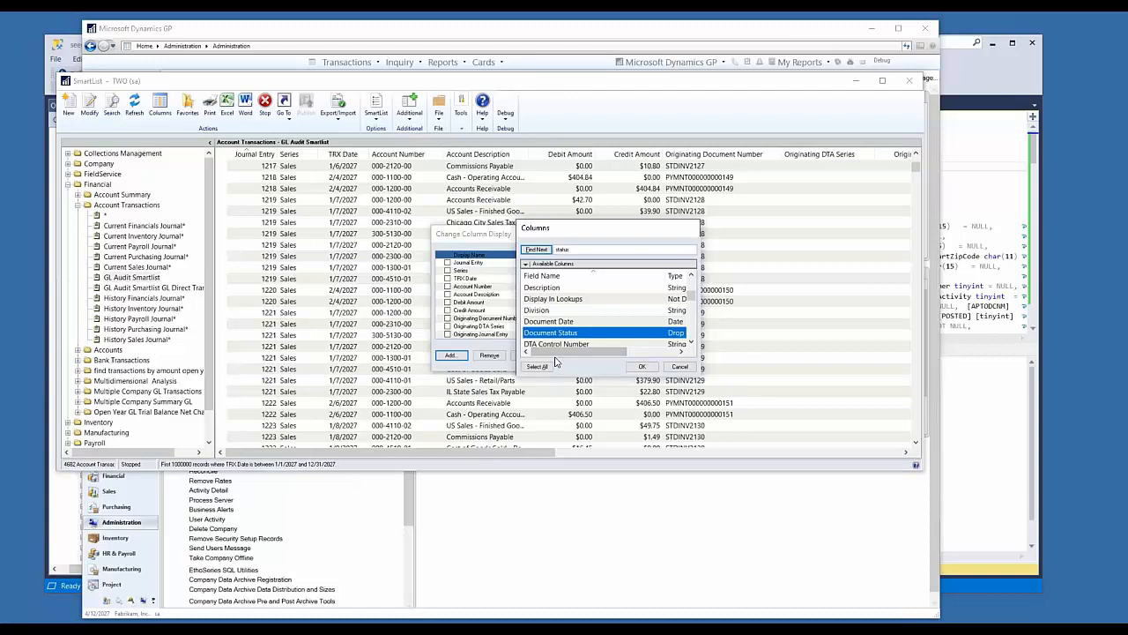
pyautogui.doubleClick(613, 334)
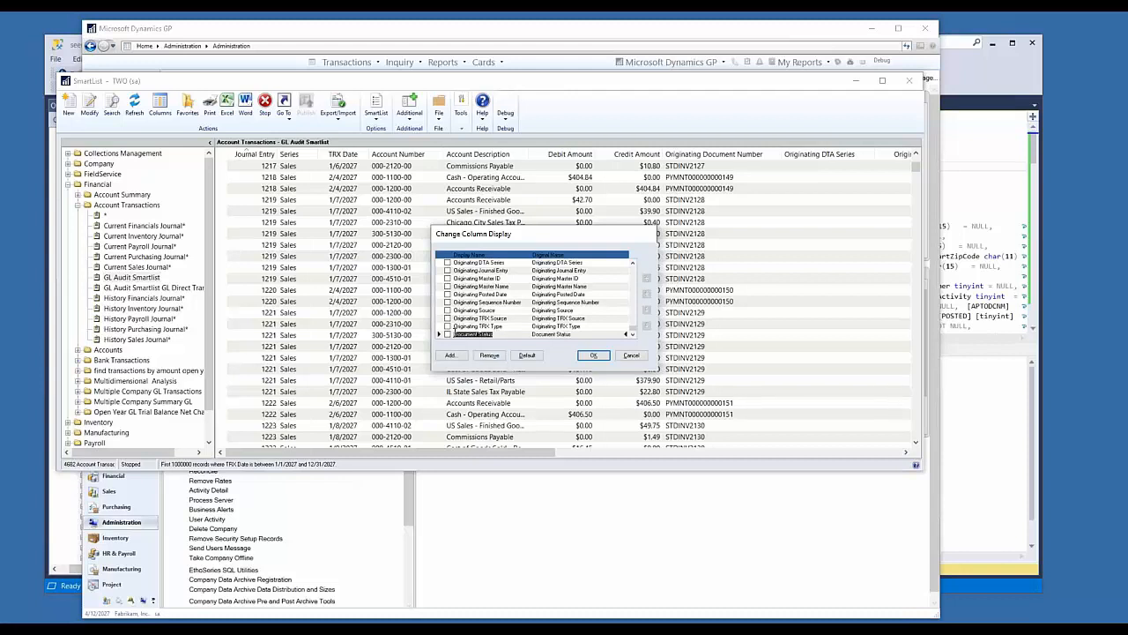
# Step: Move the TRX Date and Document Status columns to the start of the column order, with TRX Date first, and apply the layout
pyautogui.click(448, 335)
pyautogui.click(448, 335)
pyautogui.moveTo(544, 233); pyautogui.dragTo(530, 192)
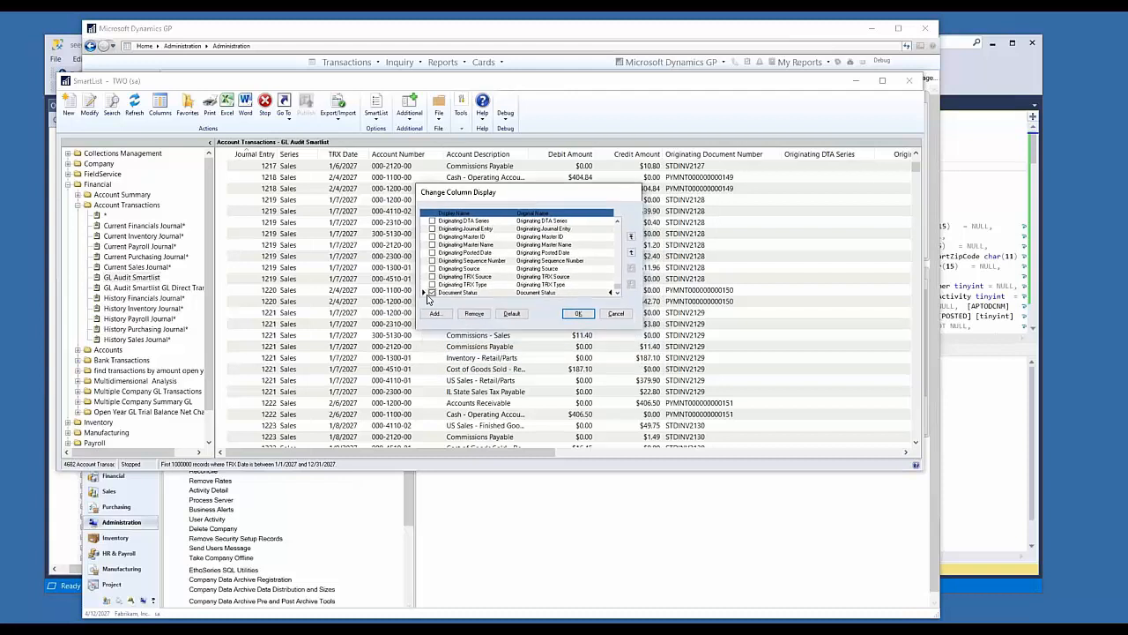
pyautogui.scroll(3, 436, 270)
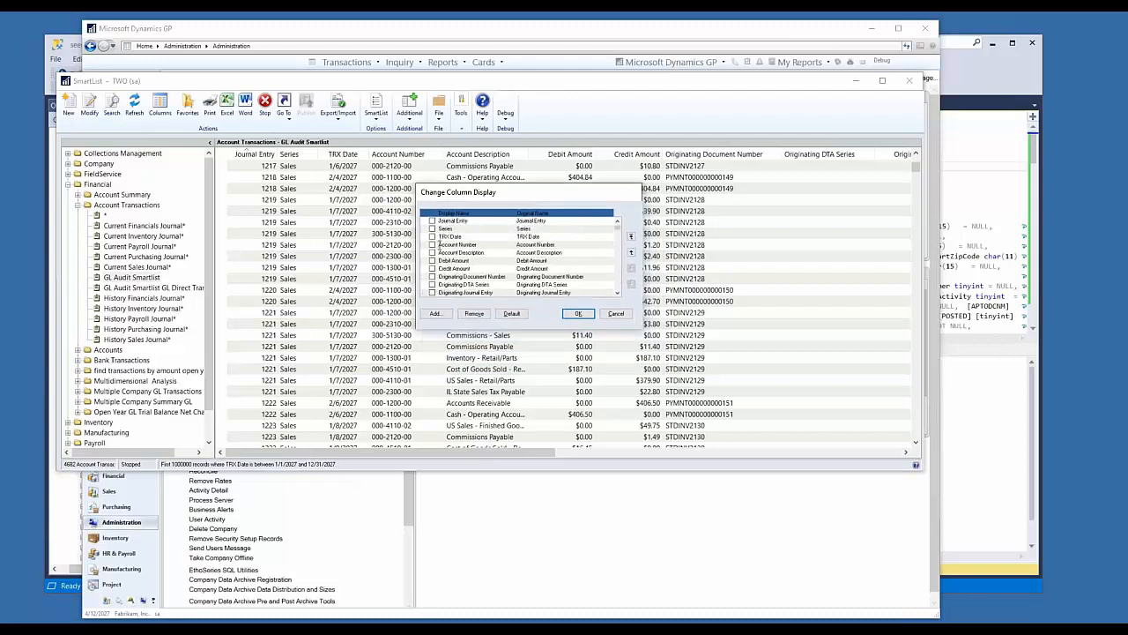
pyautogui.scroll(-3, 472, 273)
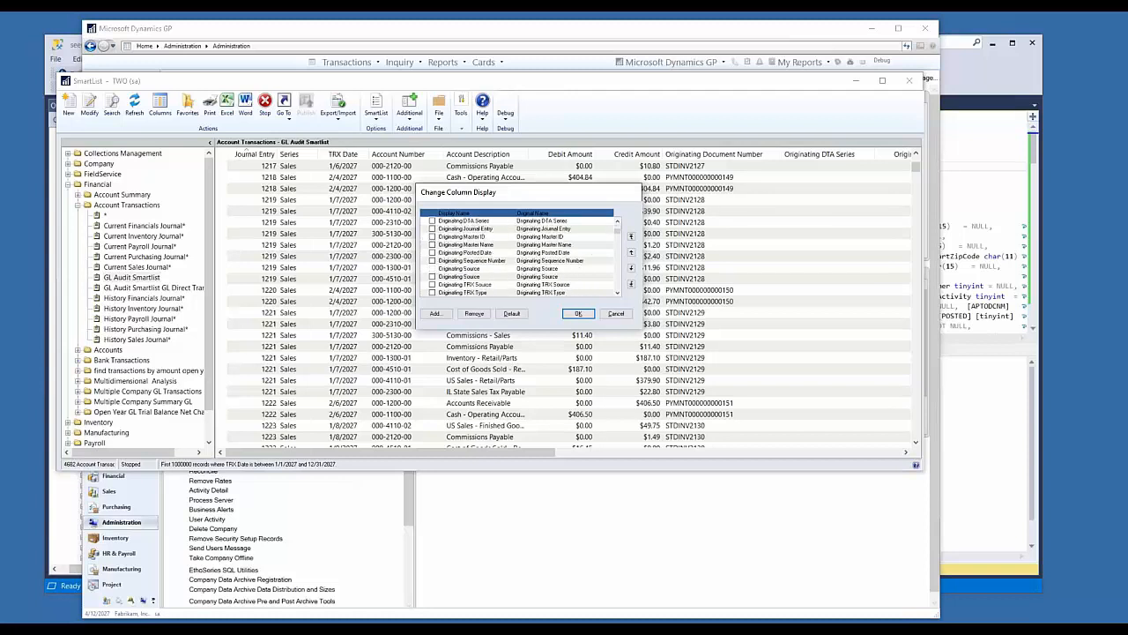
pyautogui.click(631, 239)
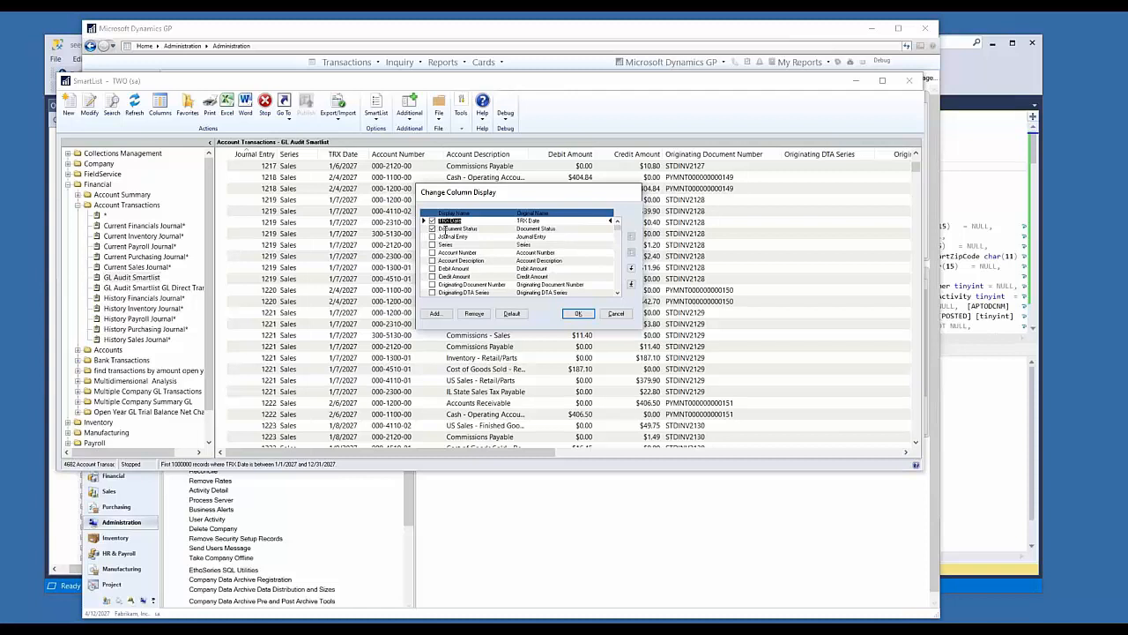
pyautogui.click(436, 230)
pyautogui.click(433, 222)
pyautogui.click(578, 313)
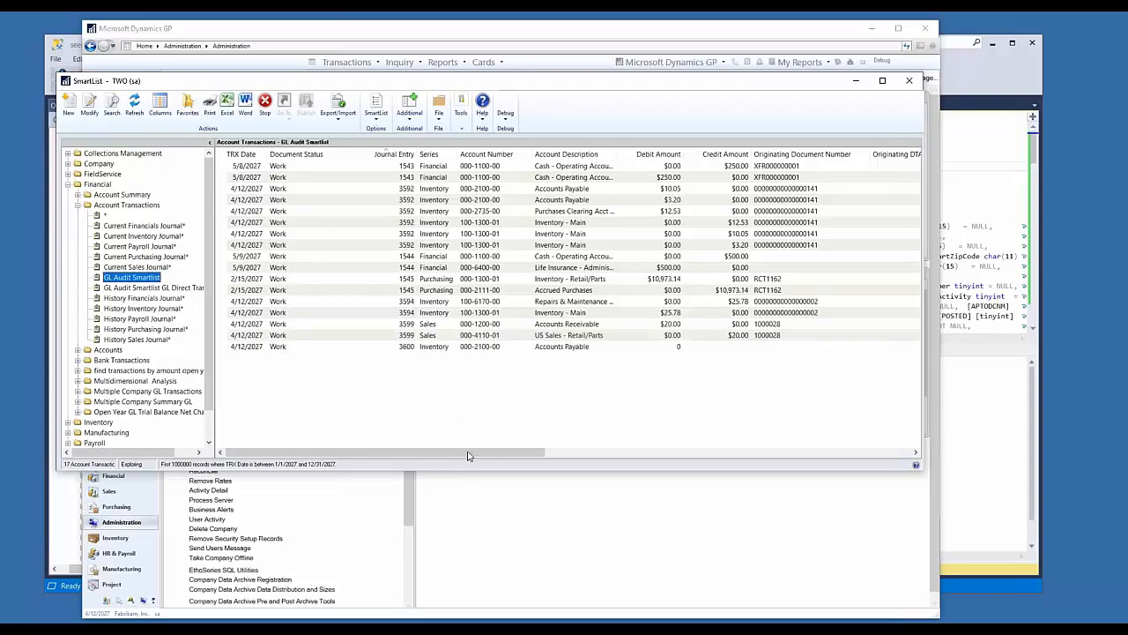
# Step: Open the list of available columns for the GL Audit Smartlist and search it for "user"
pyautogui.moveTo(475, 459); pyautogui.dragTo(364, 435)
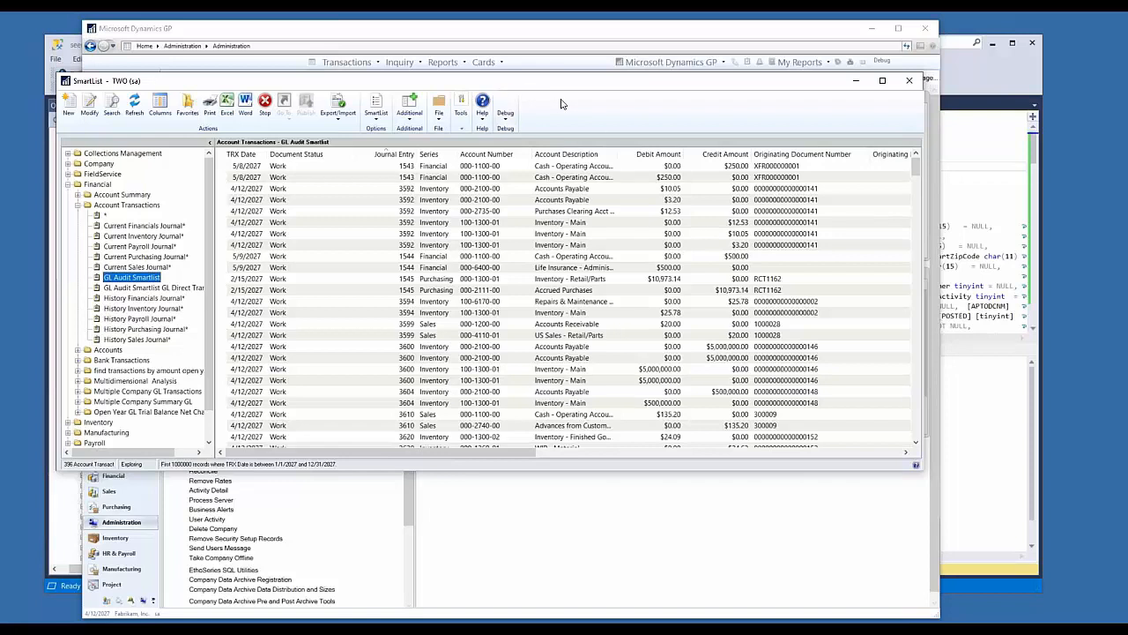
pyautogui.moveTo(577, 86); pyautogui.dragTo(588, 88)
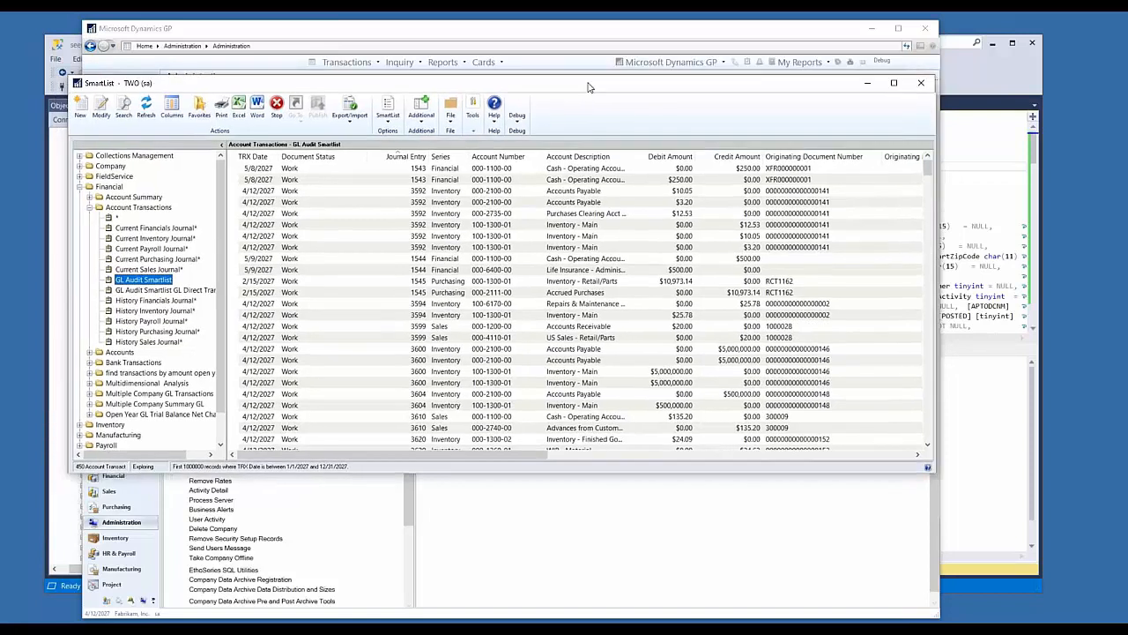
pyautogui.click(172, 111)
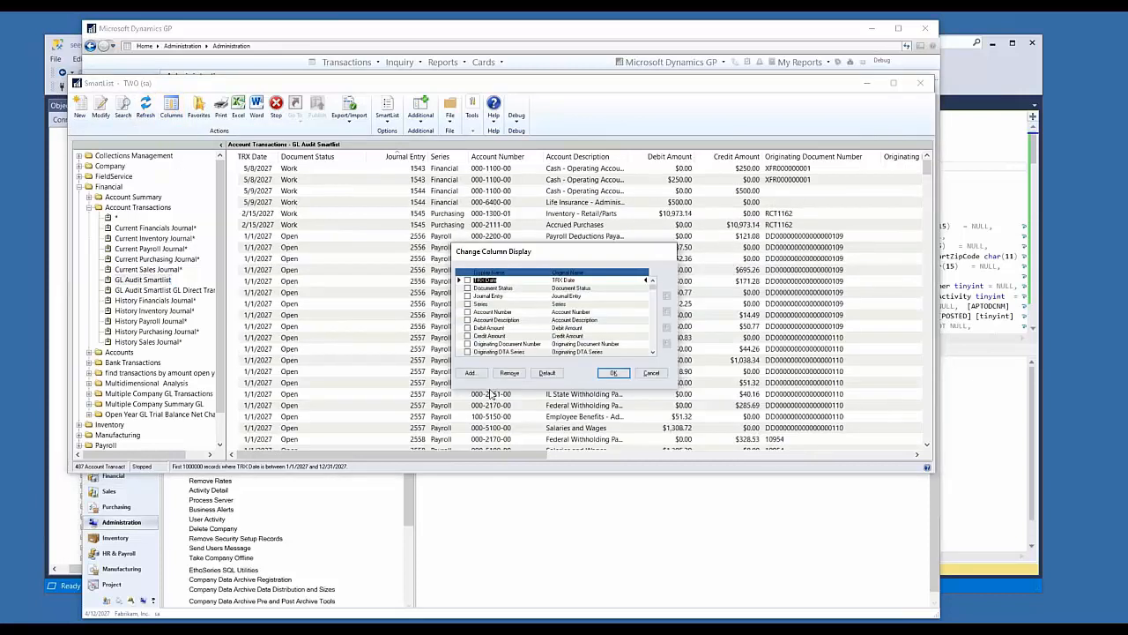
pyautogui.click(471, 374)
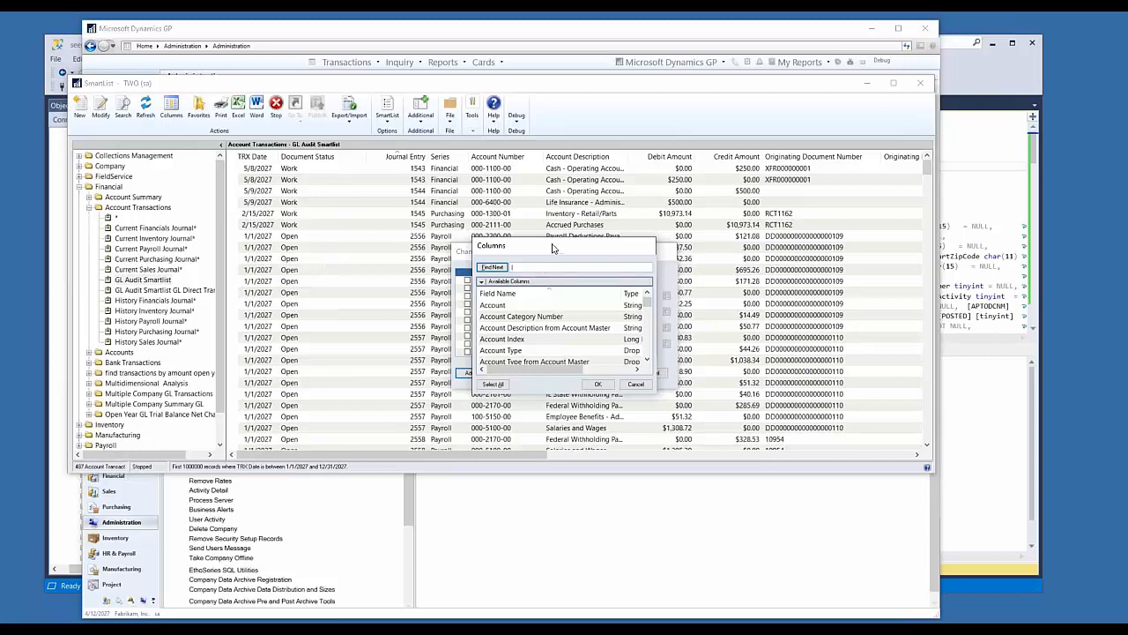
pyautogui.moveTo(555, 248); pyautogui.dragTo(517, 205)
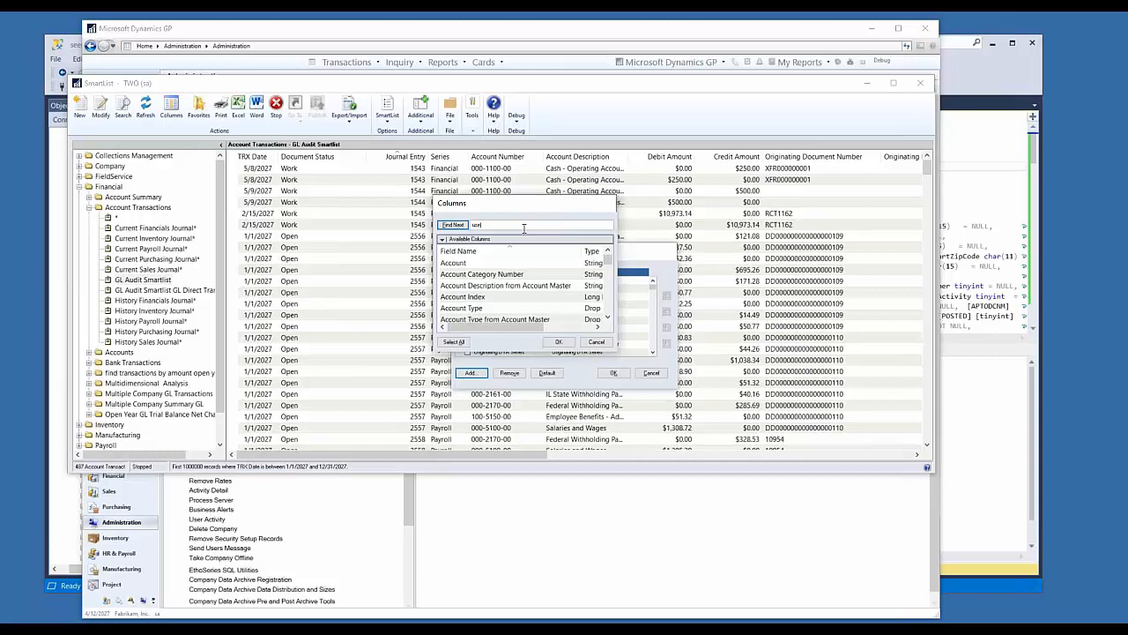
pyautogui.click(455, 224)
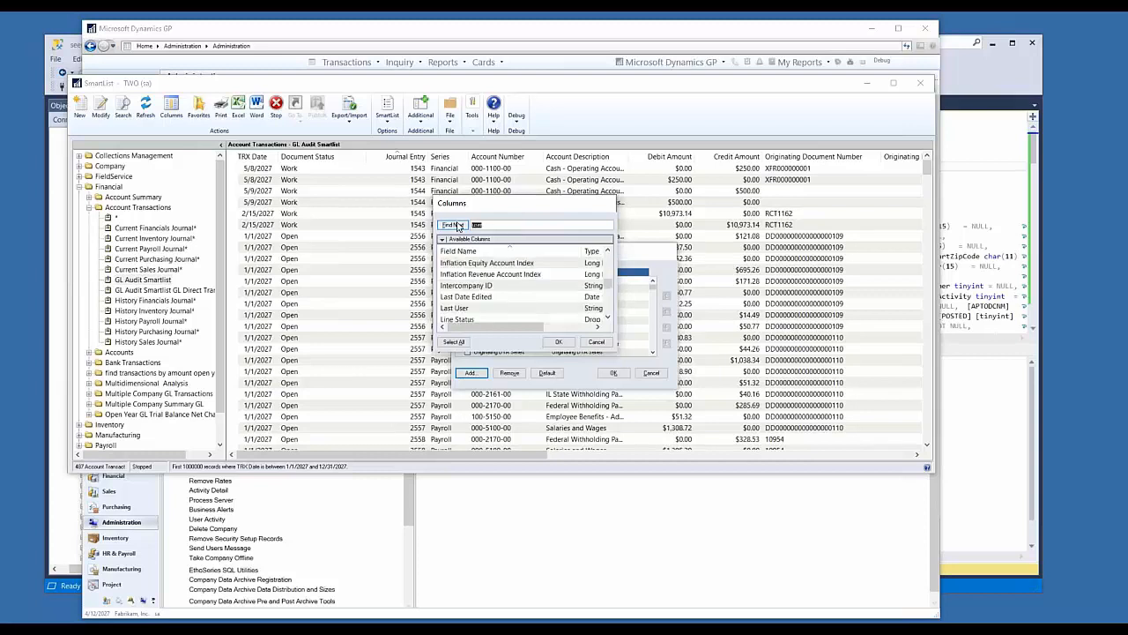
pyautogui.click(469, 310)
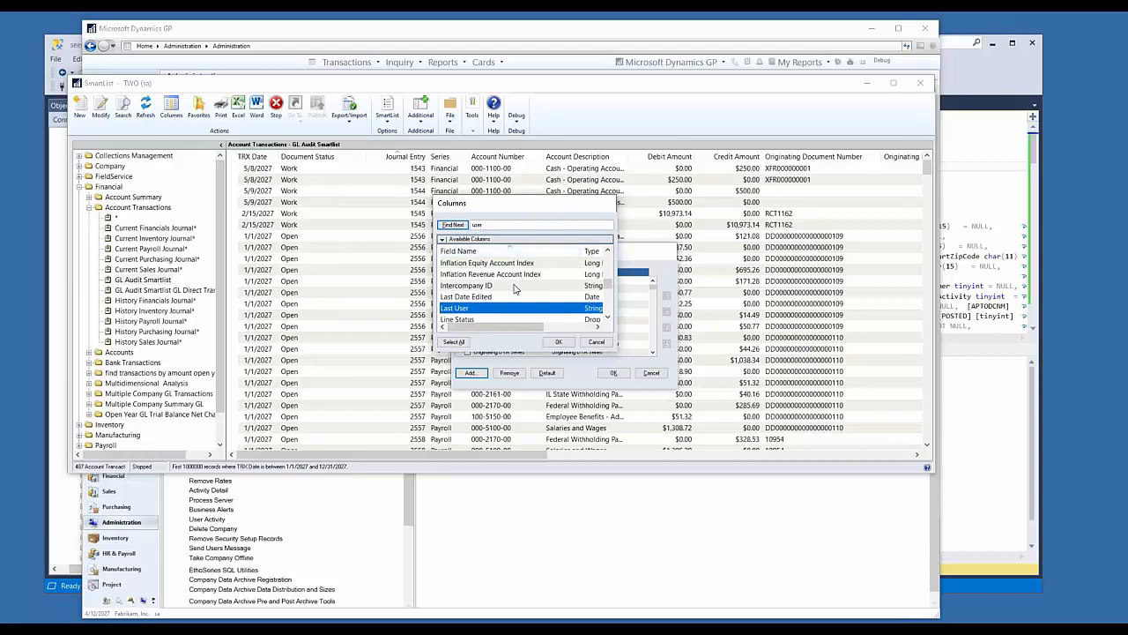
# Step: Continue the "user" search through the available columns and add User Who Posted to the column display
pyautogui.scroll(-3, 515, 289)
pyautogui.scroll(-3, 505, 296)
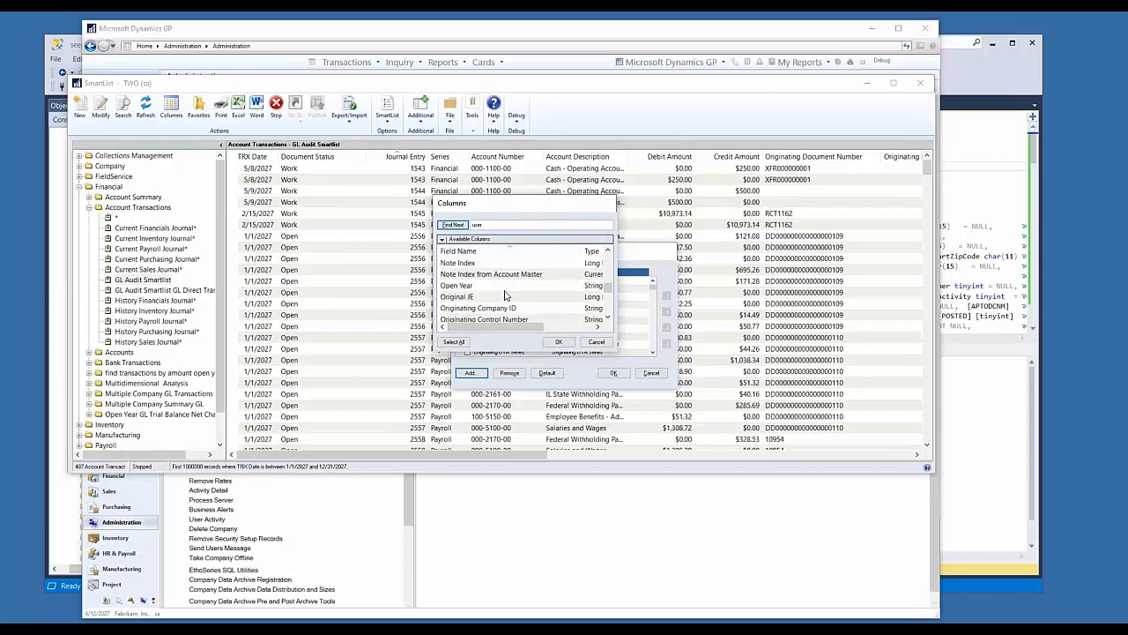
pyautogui.scroll(-2, 505, 295)
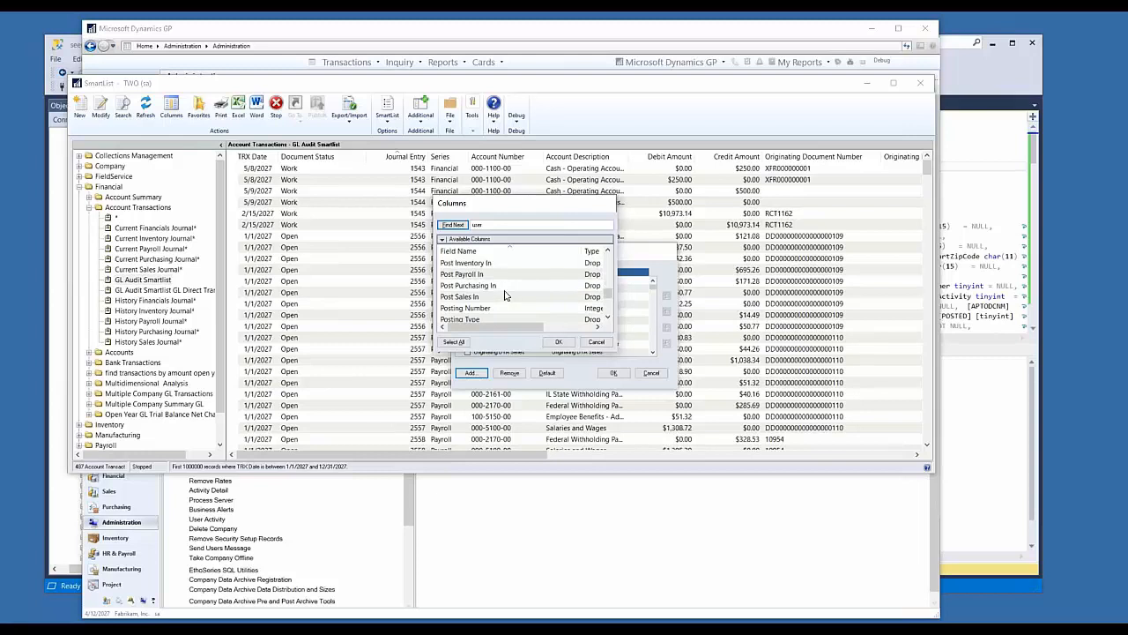
pyautogui.scroll(-2, 506, 295)
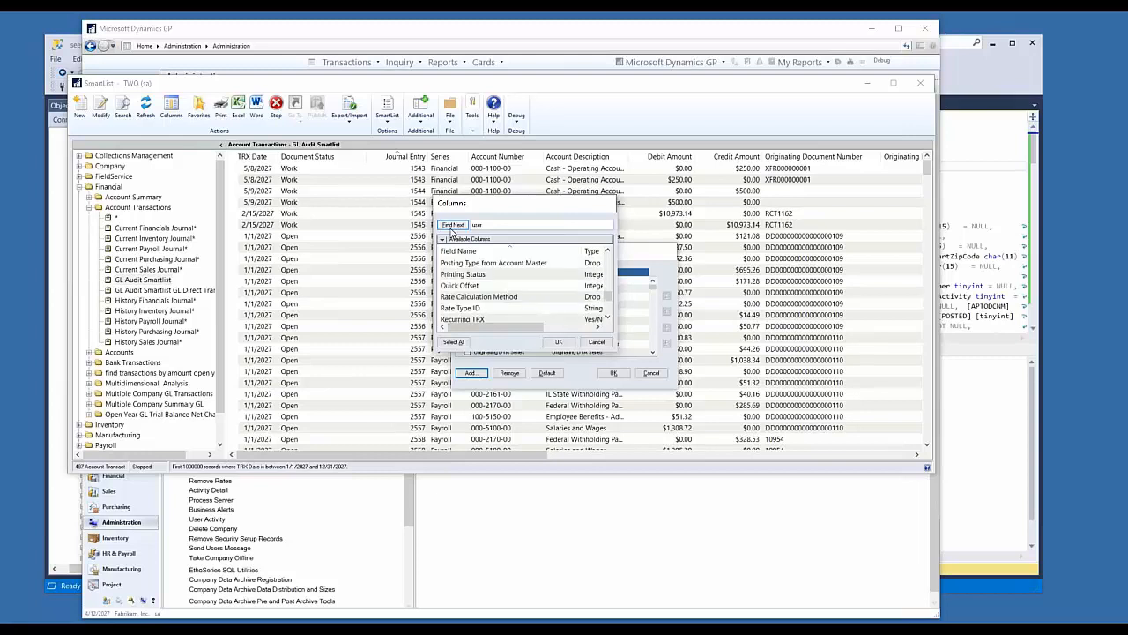
pyautogui.click(452, 226)
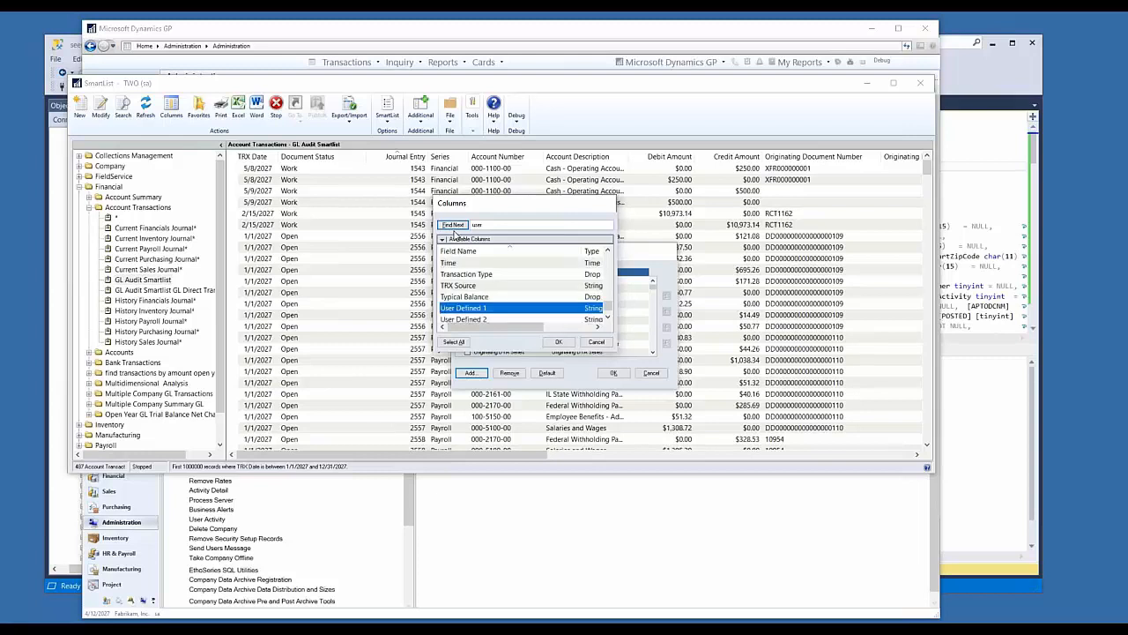
pyautogui.click(452, 226)
pyautogui.click(453, 226)
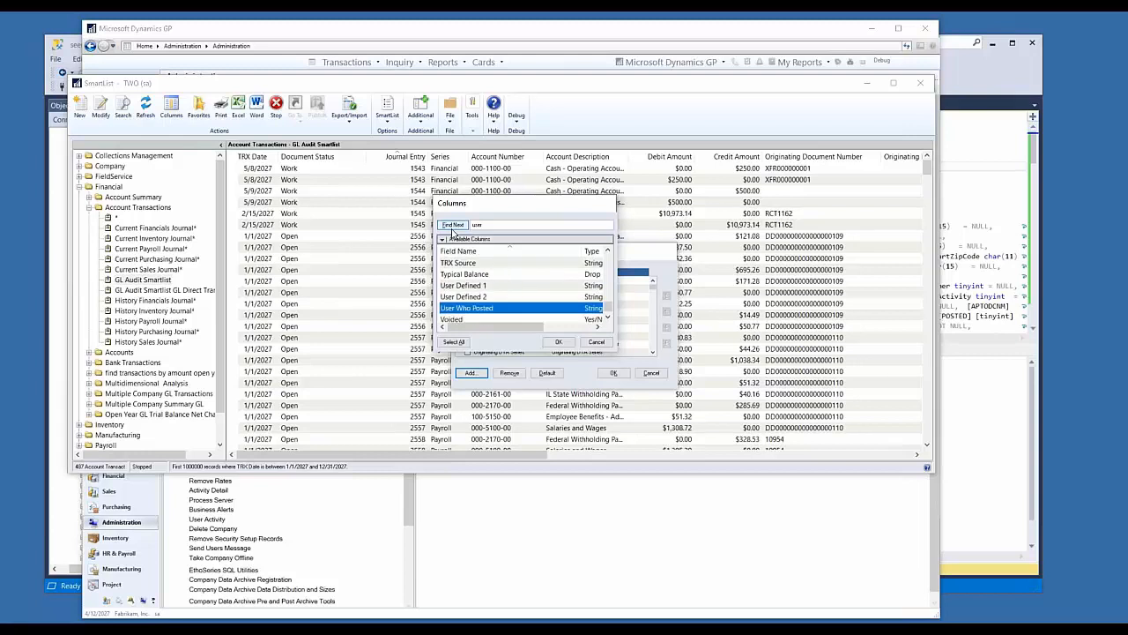
pyautogui.doubleClick(488, 308)
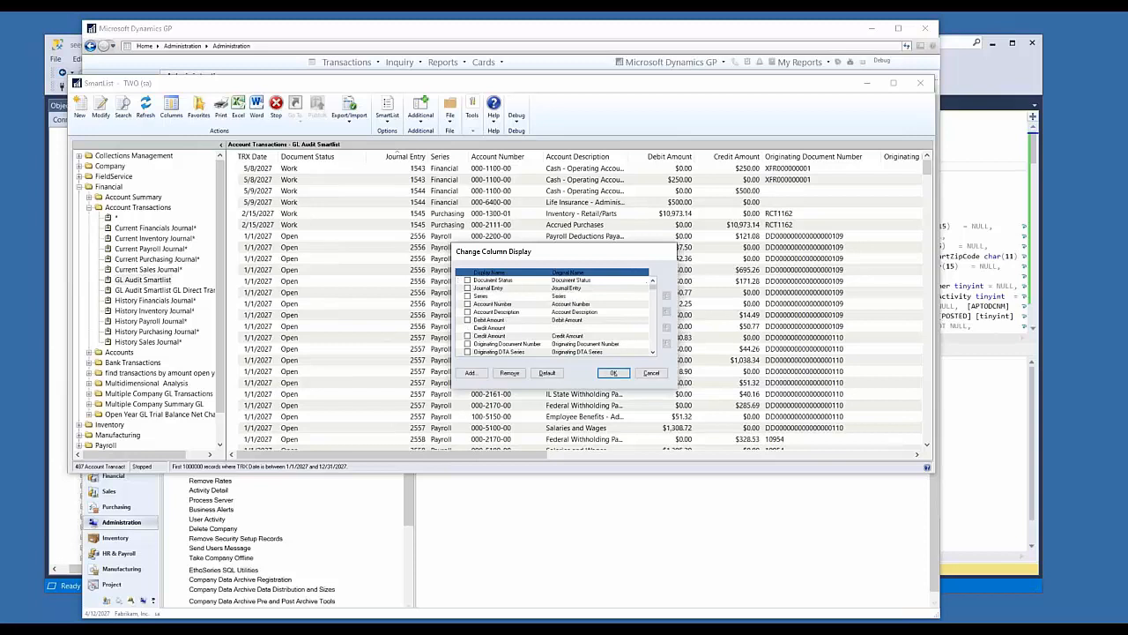
# Step: Move the User Who Posted column to the start of the column order and apply the layout
pyautogui.click(495, 352)
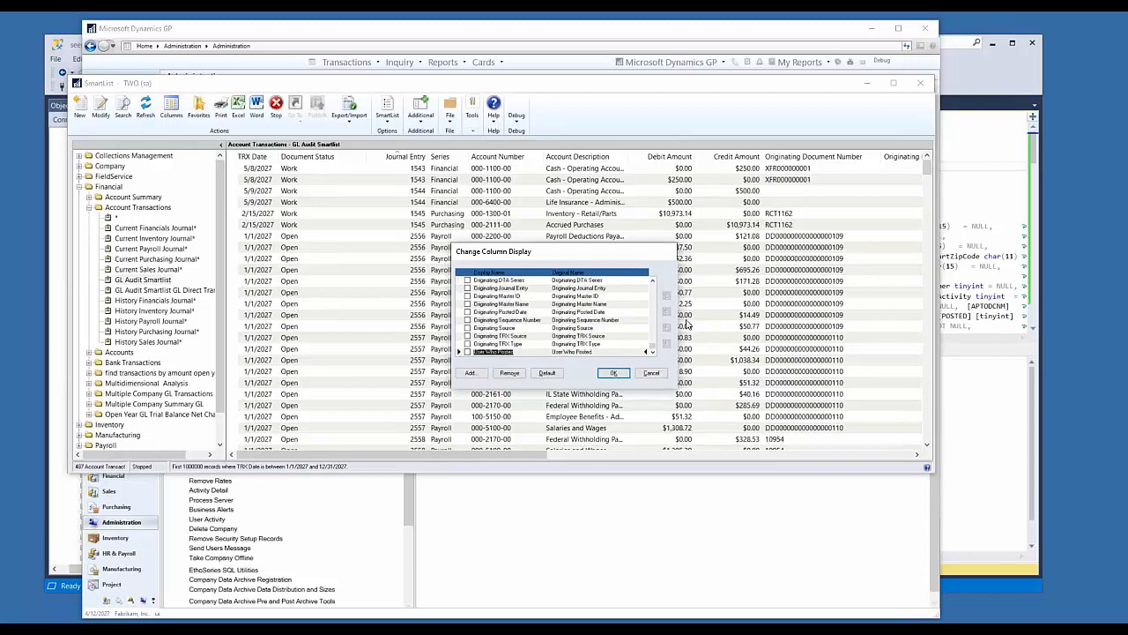
pyautogui.click(467, 352)
pyautogui.click(668, 297)
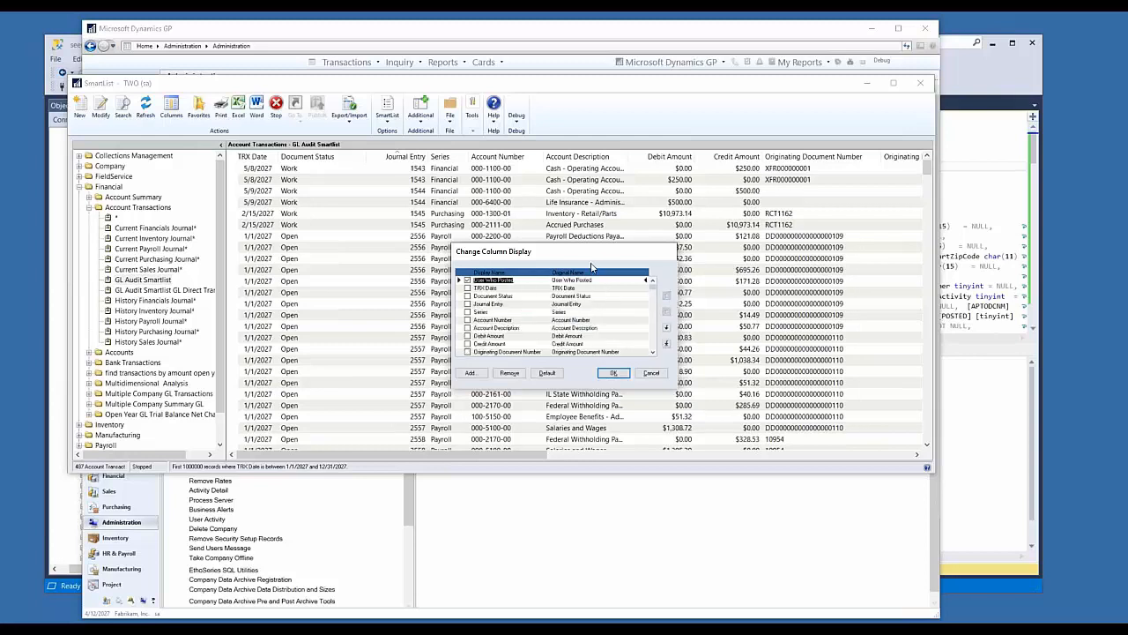
pyautogui.moveTo(582, 246); pyautogui.dragTo(535, 174)
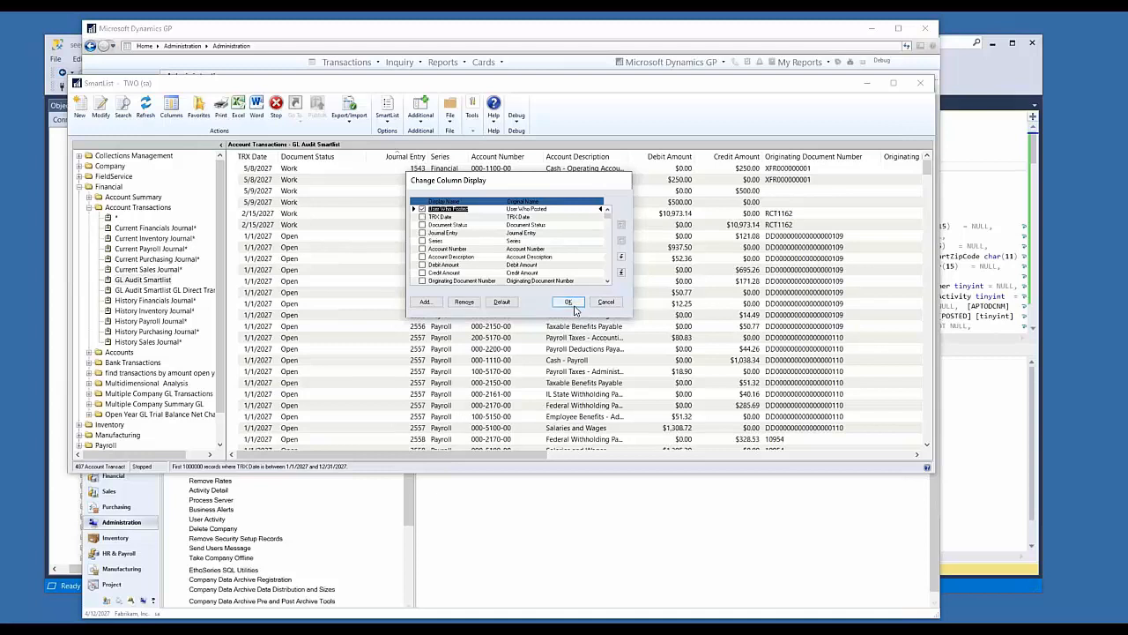
pyautogui.click(568, 305)
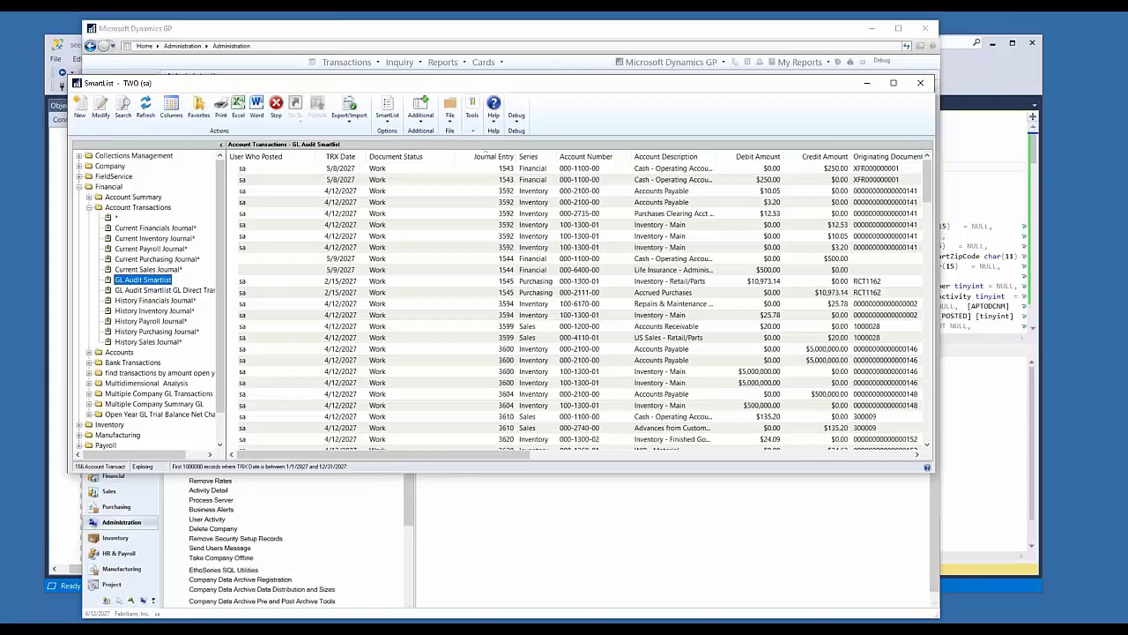
# Step: Review the posting user and document status across the account transactions in the GL Audit Smartlist
pyautogui.click(279, 304)
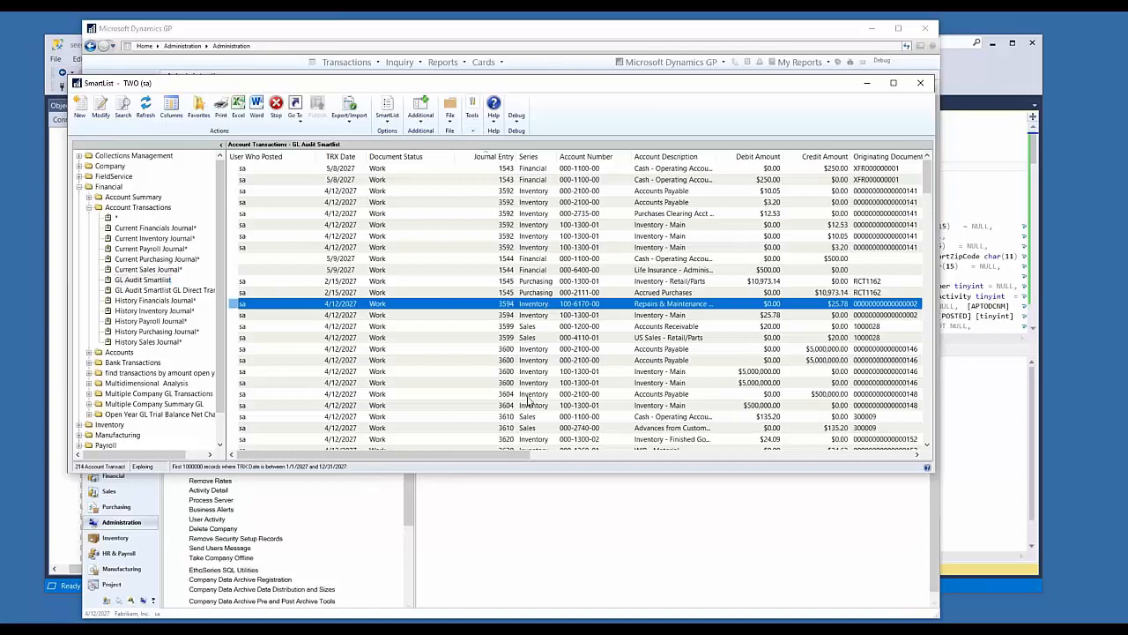
pyautogui.scroll(-5, 530, 401)
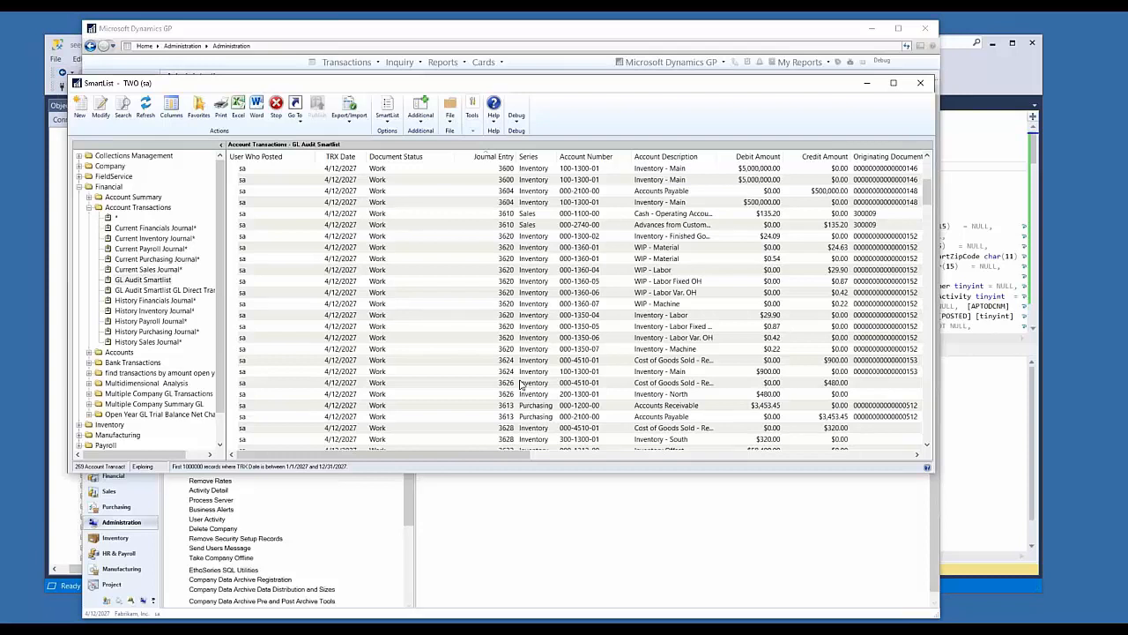
pyautogui.scroll(-10, 521, 385)
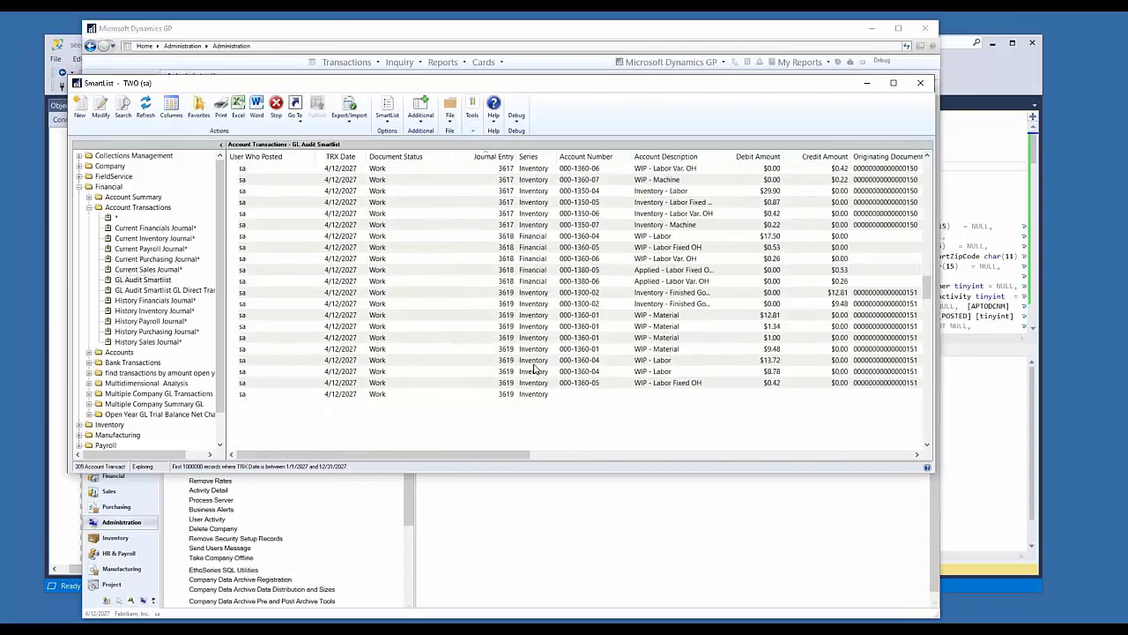
pyautogui.scroll(-6, 533, 369)
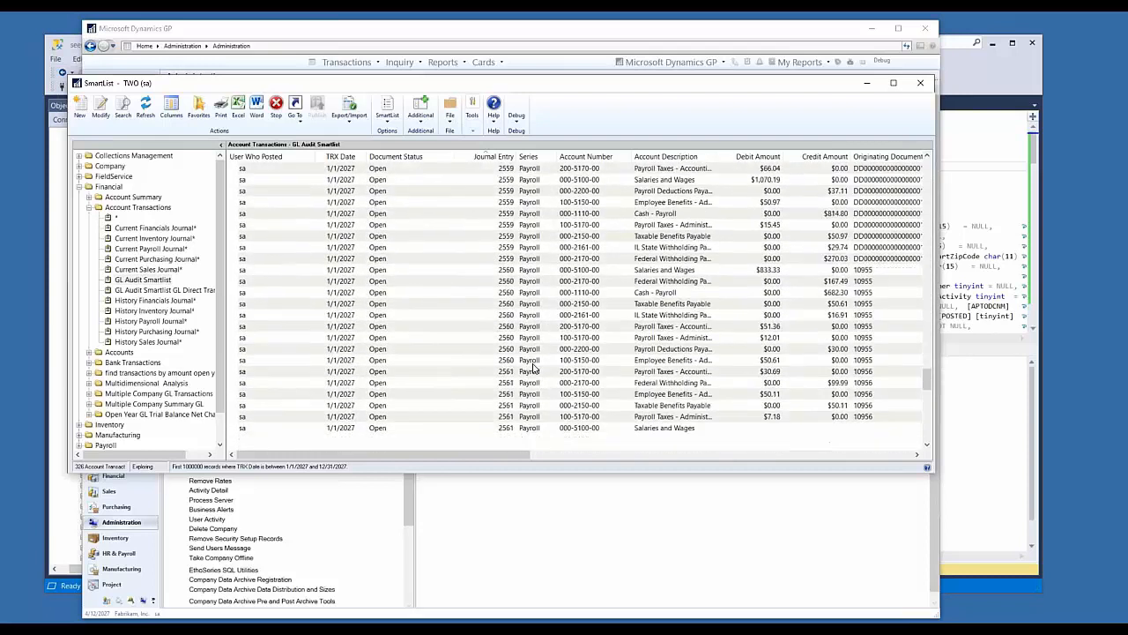
pyautogui.scroll(-20, 533, 368)
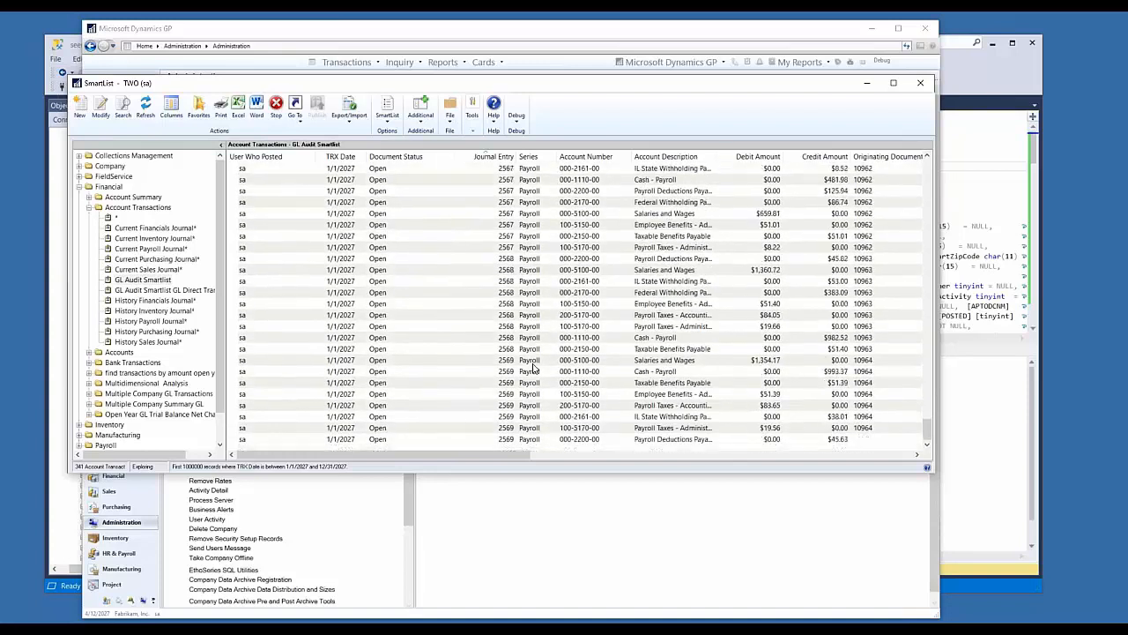
pyautogui.scroll(-1, 533, 368)
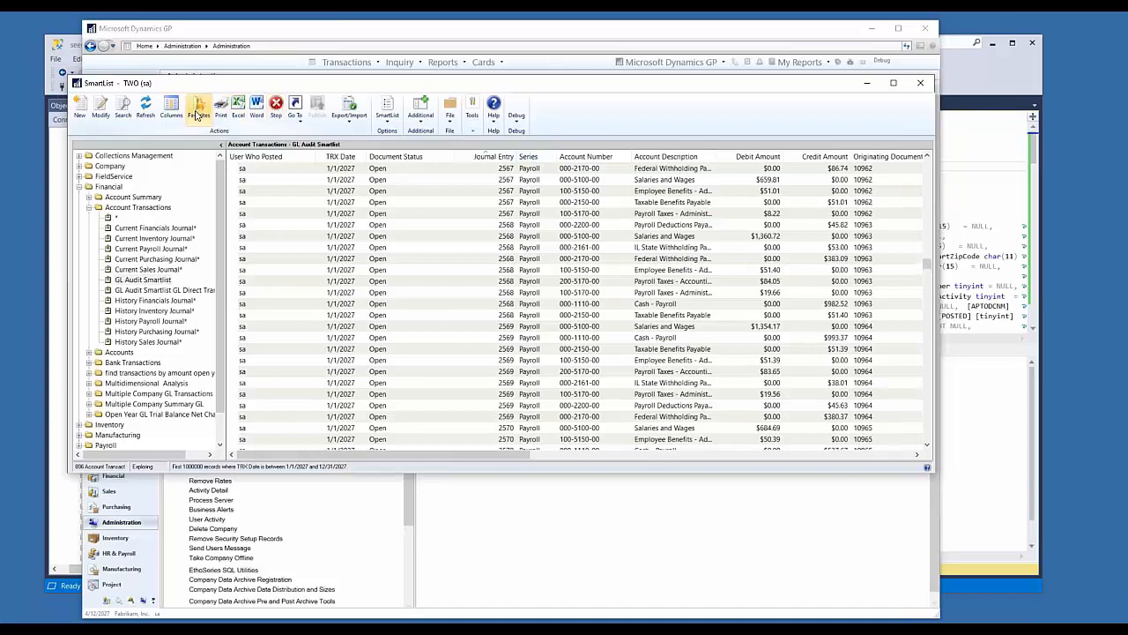
# Step: Save the current list as a new favorite named "GL Audit Smartlist Sales", visible to System
pyautogui.click(198, 113)
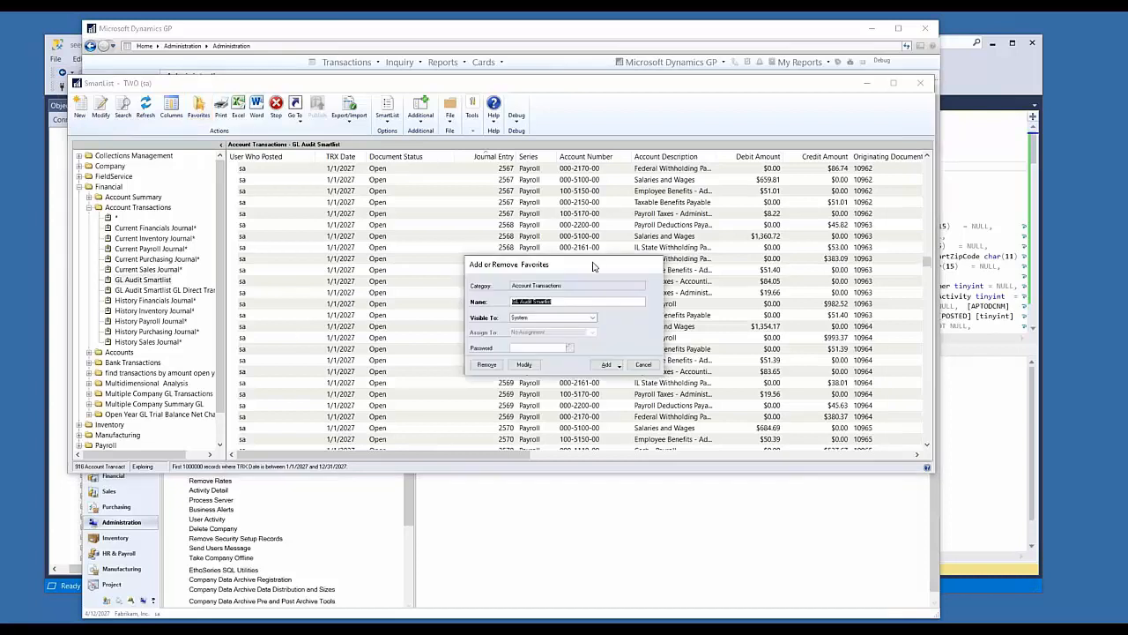
pyautogui.click(577, 302)
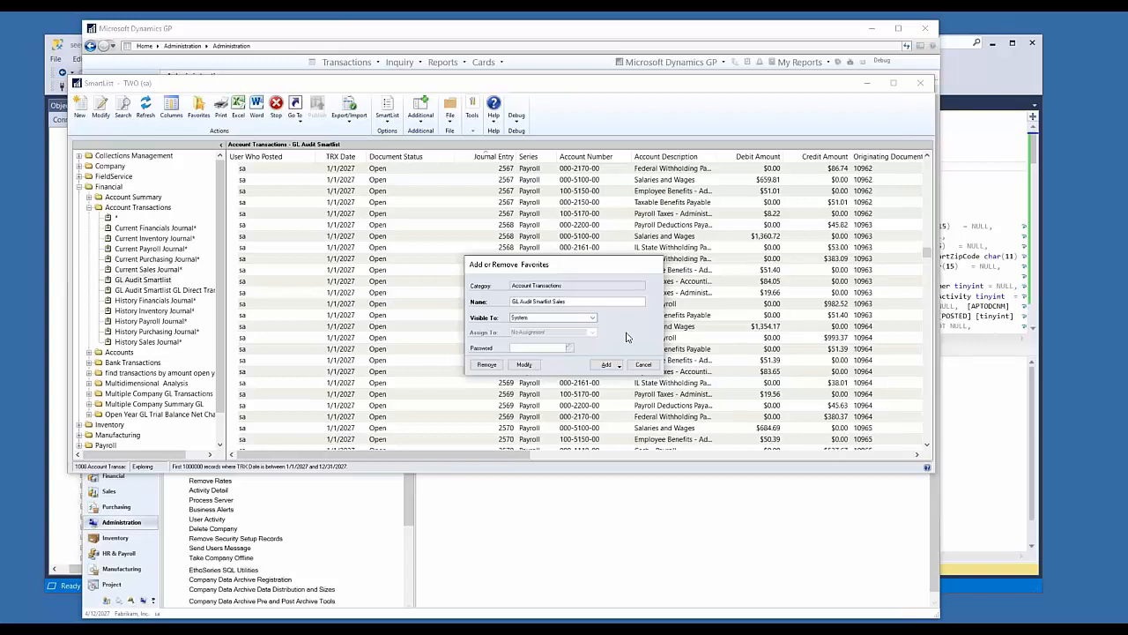
pyautogui.click(607, 366)
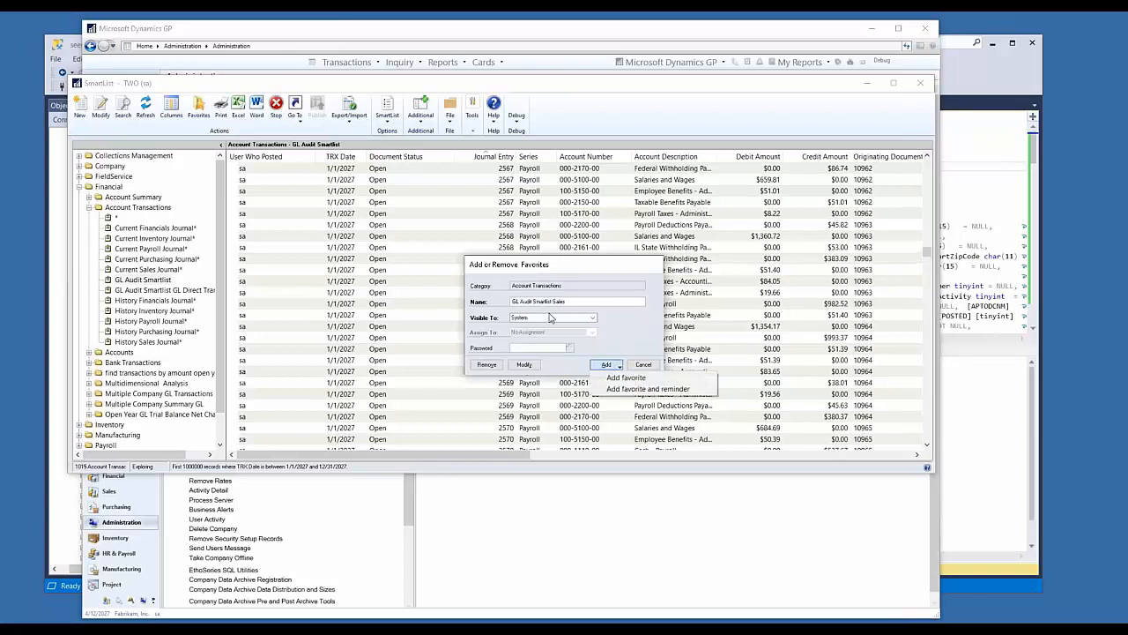
pyautogui.click(624, 379)
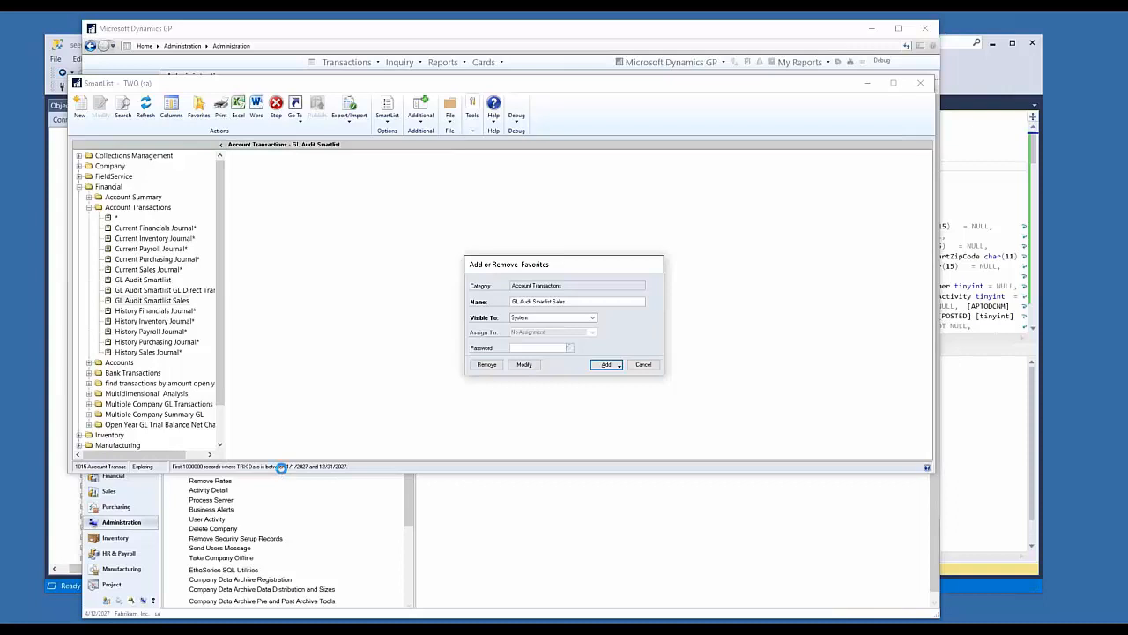
# Step: Add a second search definition where Series is equal to Sales and run the Account Transactions search
pyautogui.click(283, 469)
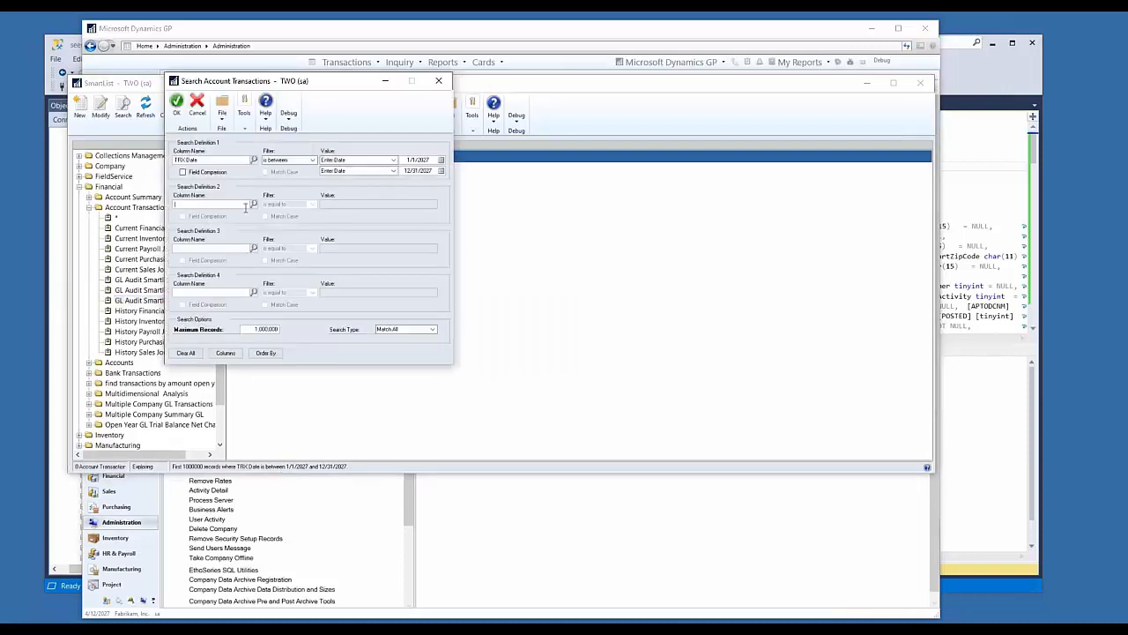
pyautogui.moveTo(315, 83); pyautogui.dragTo(572, 151)
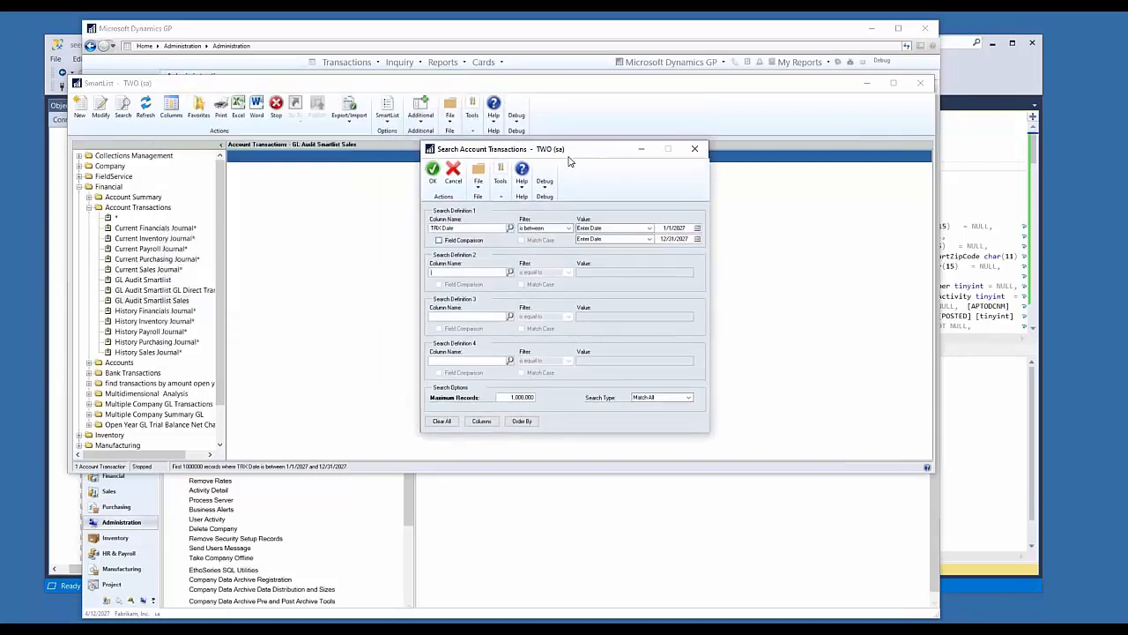
pyautogui.click(511, 272)
pyautogui.scroll(-5, 521, 346)
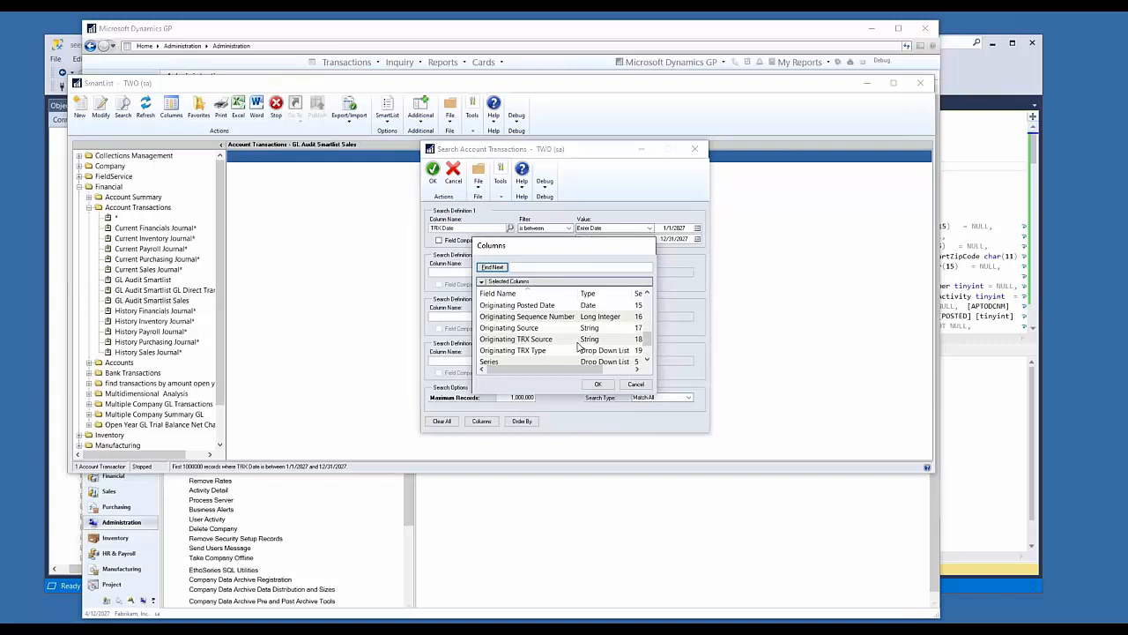
pyautogui.doubleClick(518, 327)
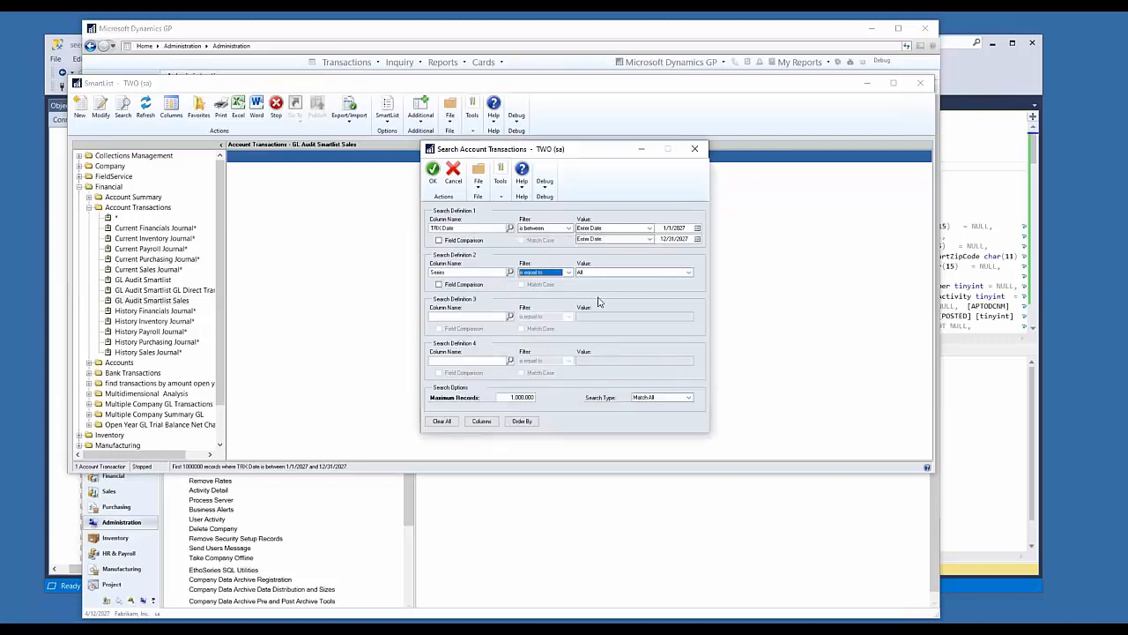
pyautogui.click(617, 273)
pyautogui.click(592, 294)
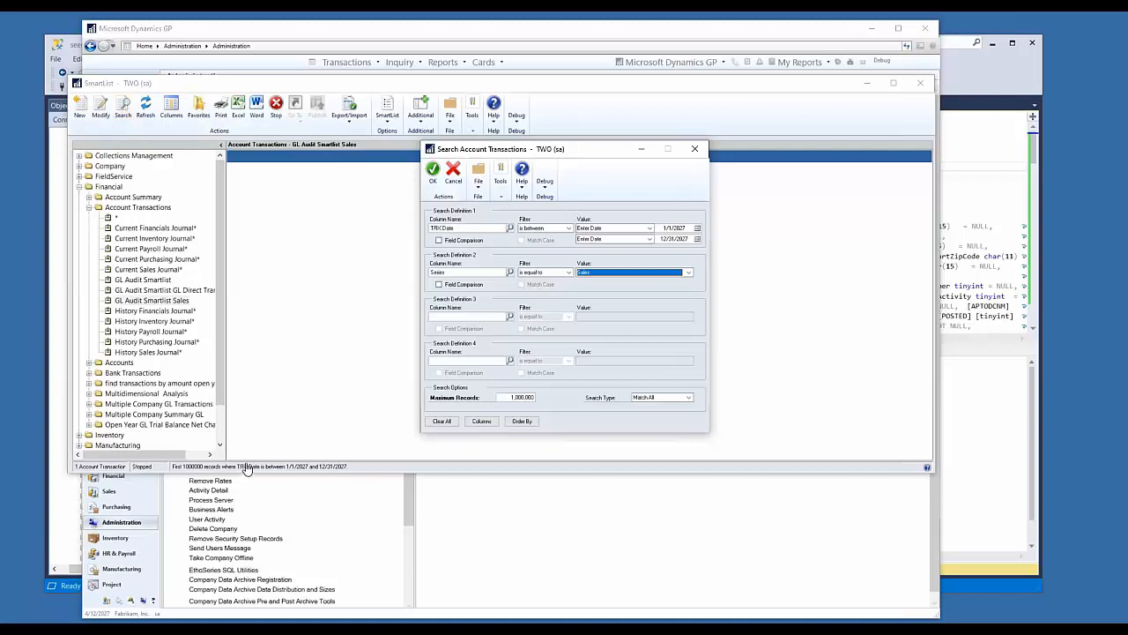
pyautogui.click(432, 176)
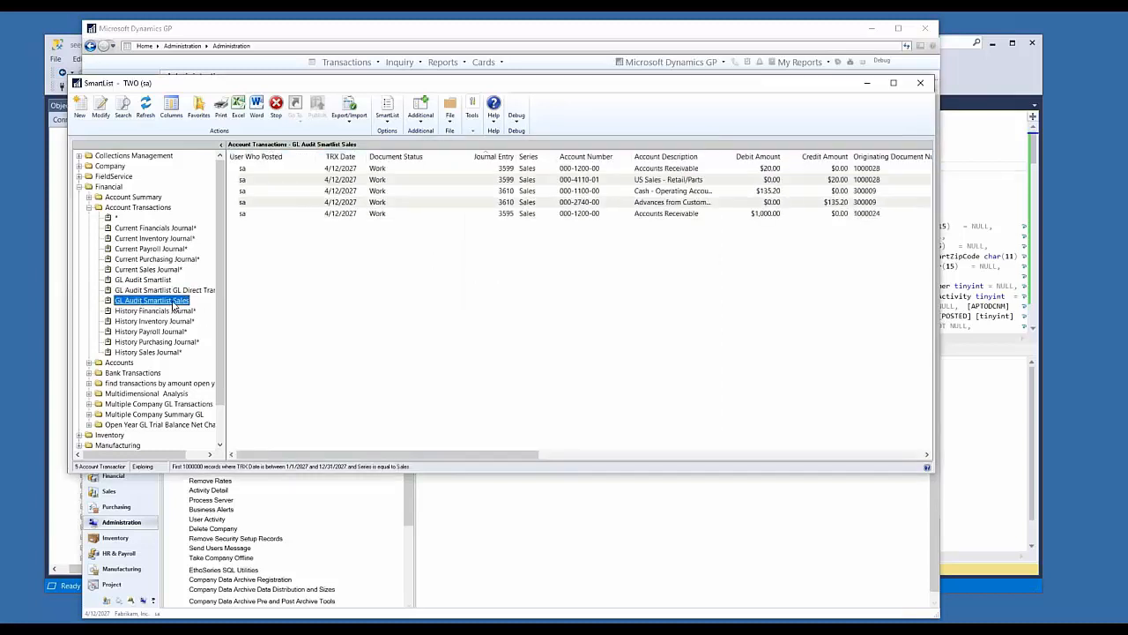
# Step: Update the existing GL Audit Smartlist Sales favorite with the current search criteria
pyautogui.click(197, 111)
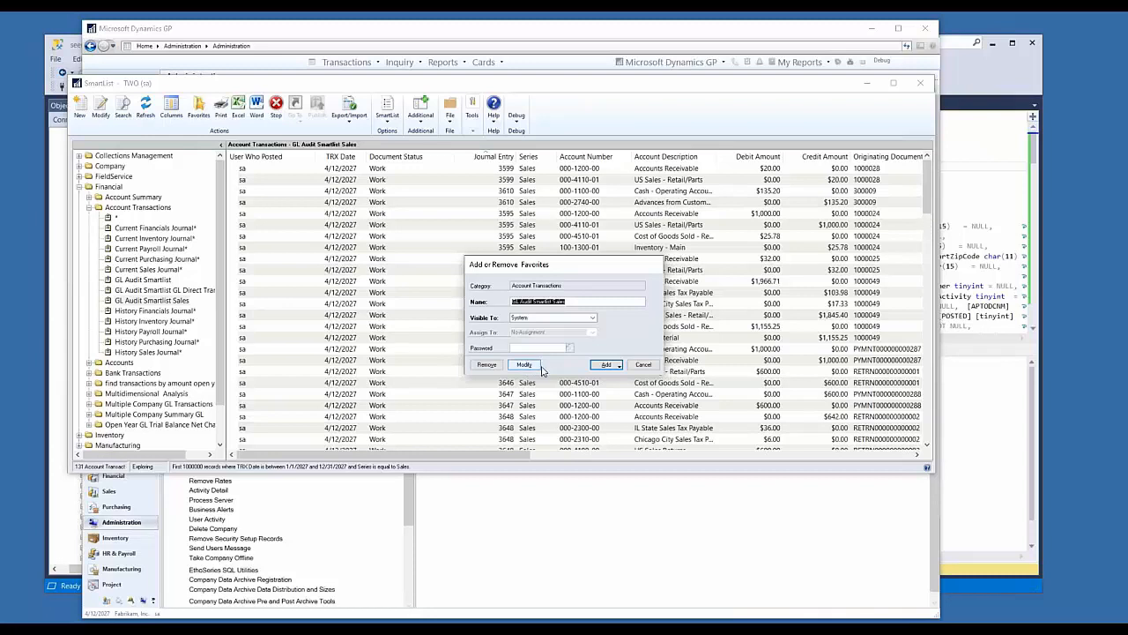
pyautogui.click(523, 364)
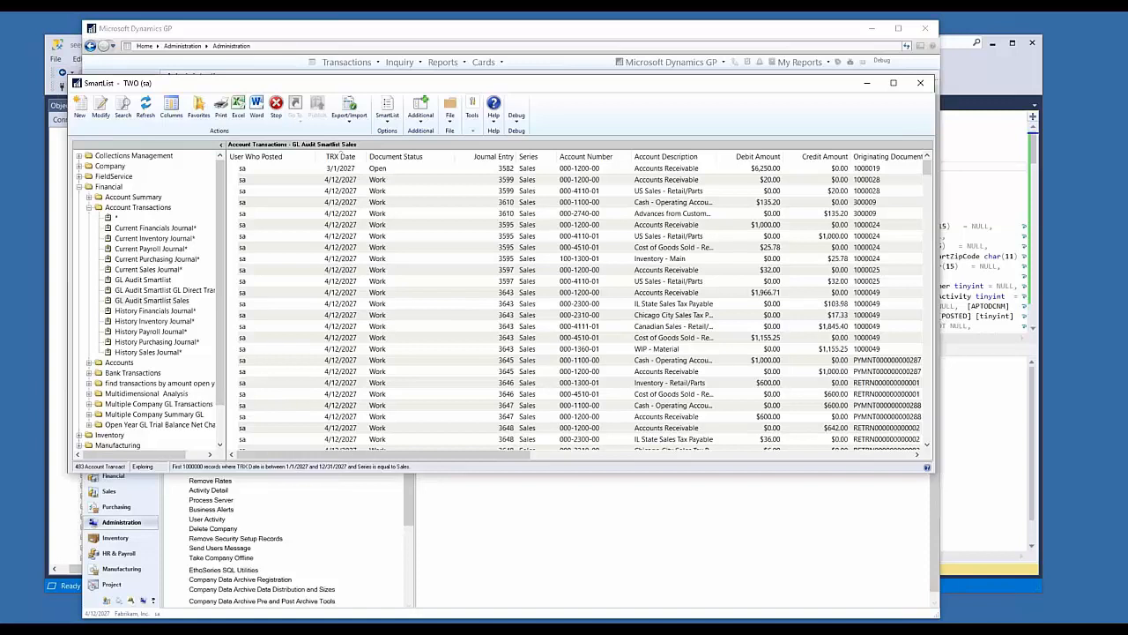
pyautogui.click(195, 112)
pyautogui.click(524, 365)
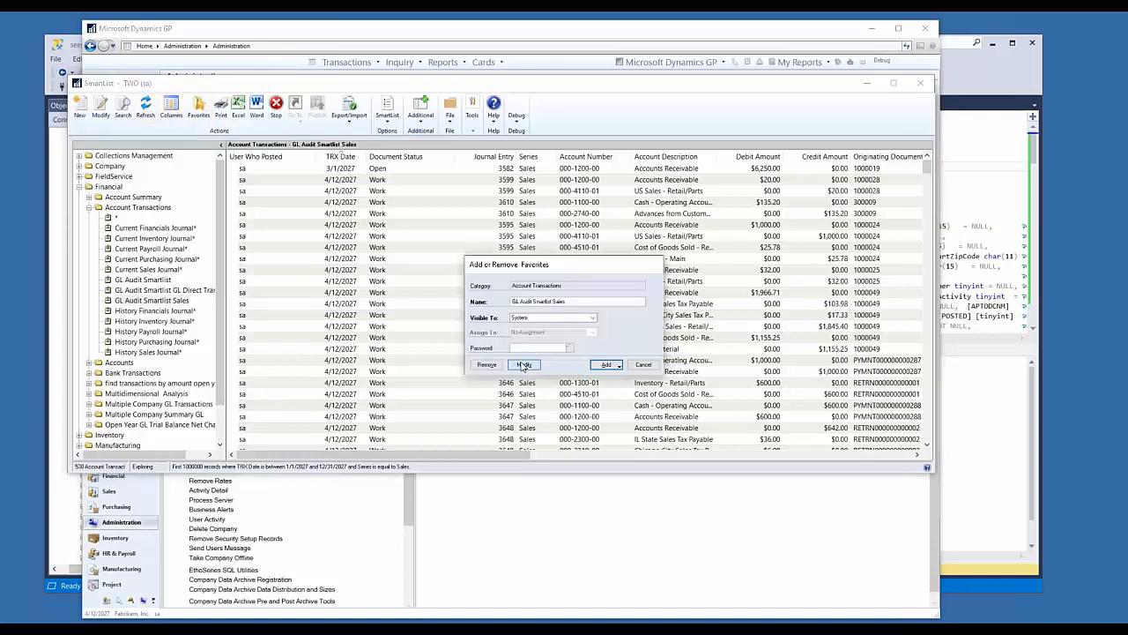
# Step: Reload the GL Audit Smartlist Sales favorite and look over its account transactions
pyautogui.click(159, 302)
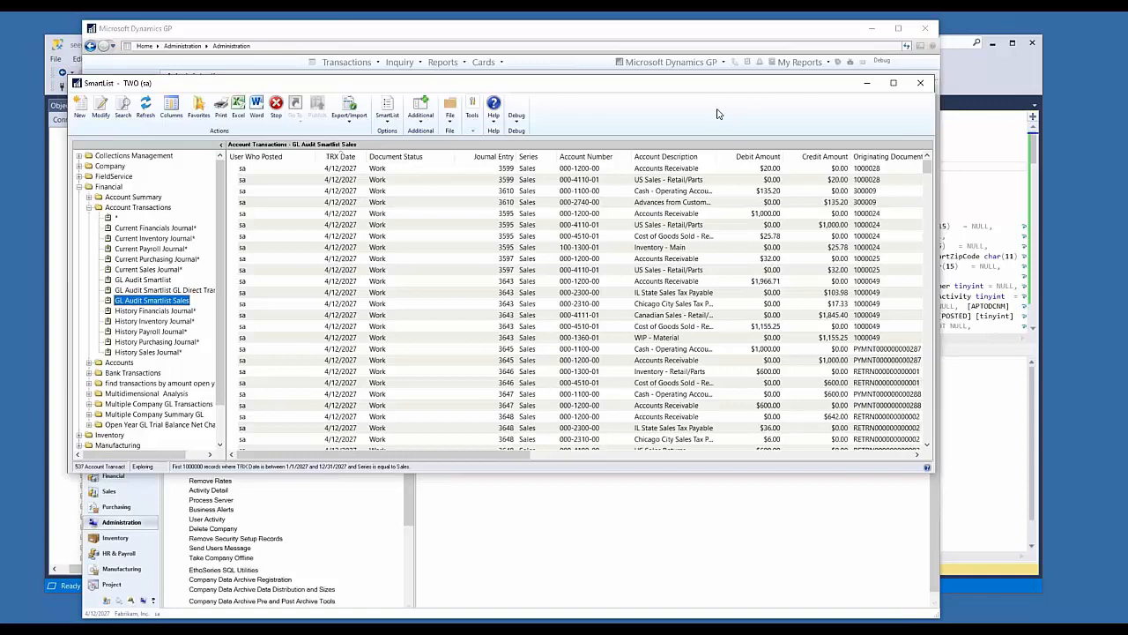
pyautogui.scroll(-2, 222, 321)
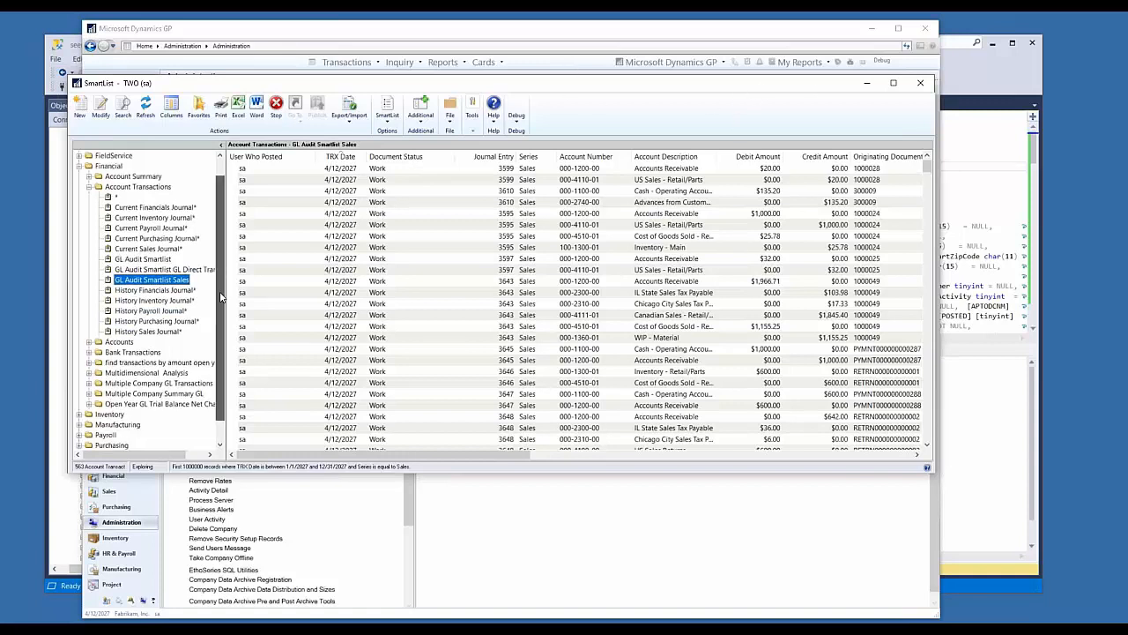
pyautogui.scroll(2, 222, 320)
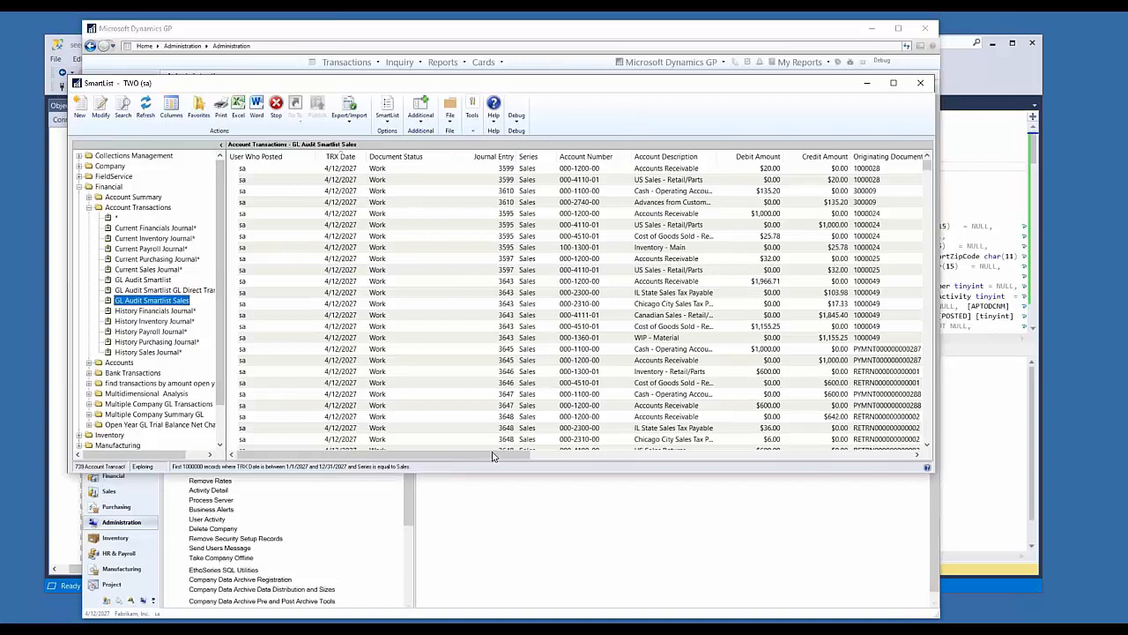
pyautogui.moveTo(491, 457); pyautogui.dragTo(261, 285)
pyautogui.moveTo(402, 78); pyautogui.dragTo(413, 66)
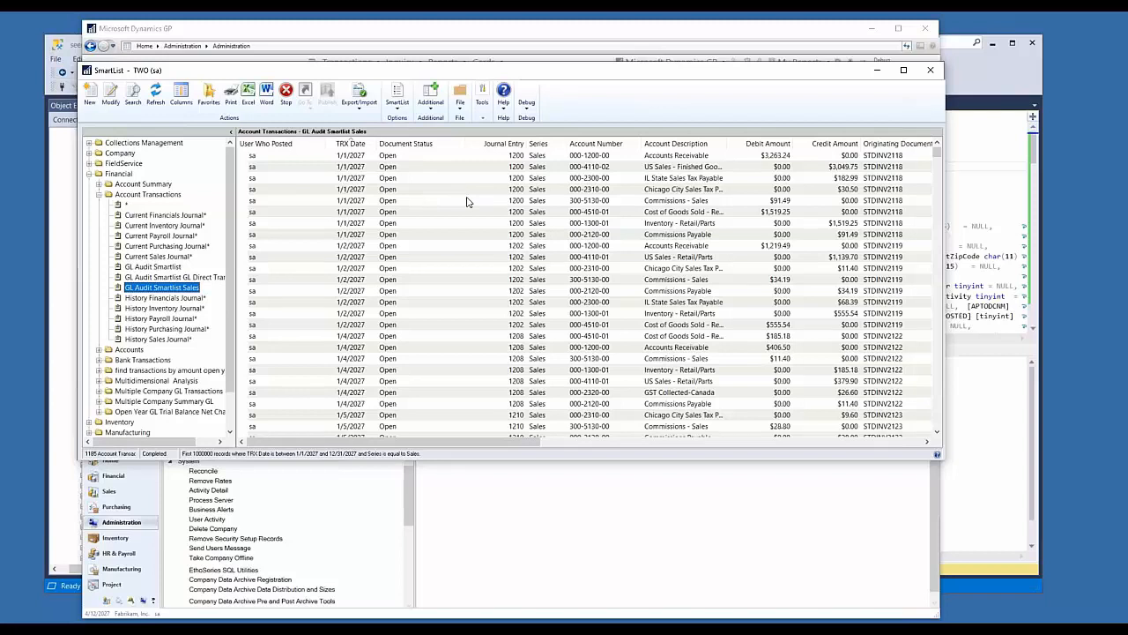
# Step: Export the GL Audit Smartlist Sales results to Excel and switch to the Book1 workbook
pyautogui.click(247, 95)
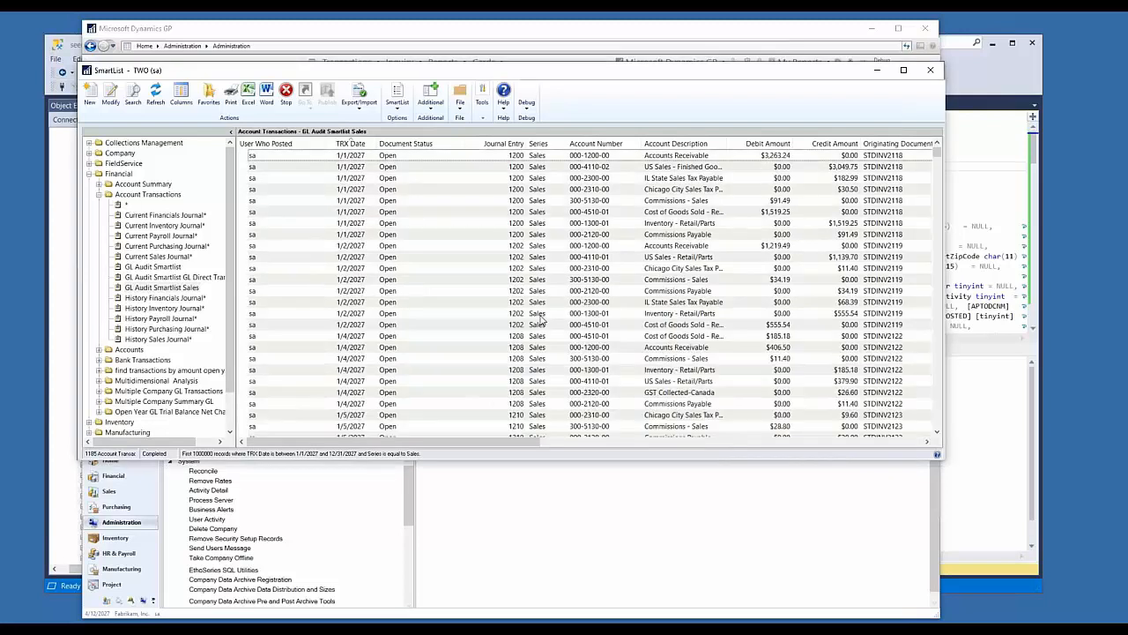
pyautogui.click(476, 630)
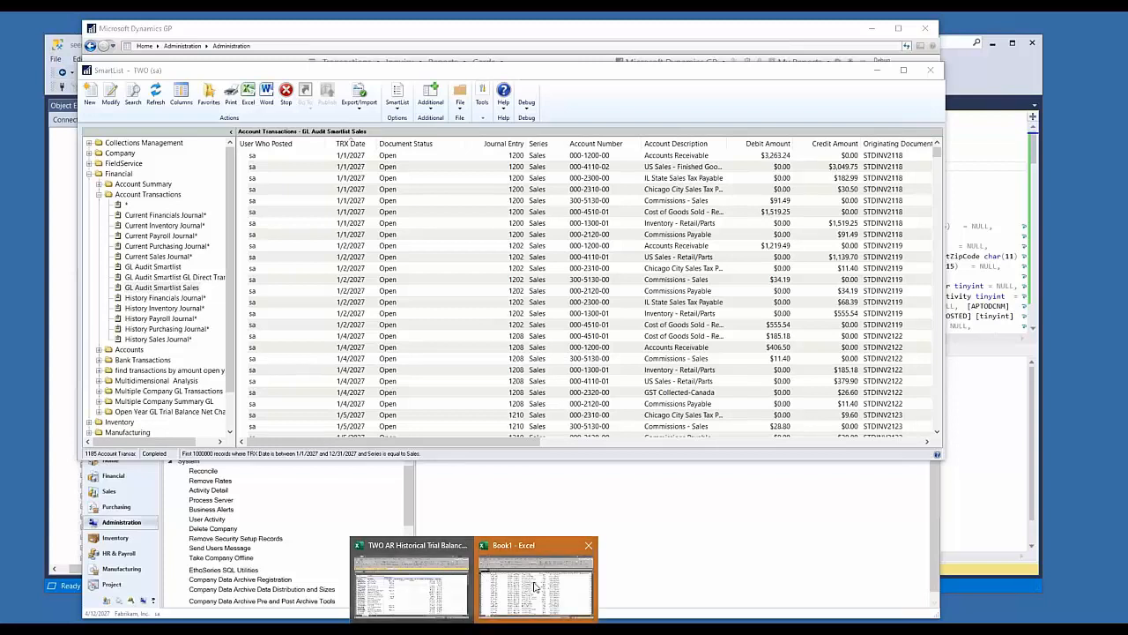
pyautogui.click(536, 586)
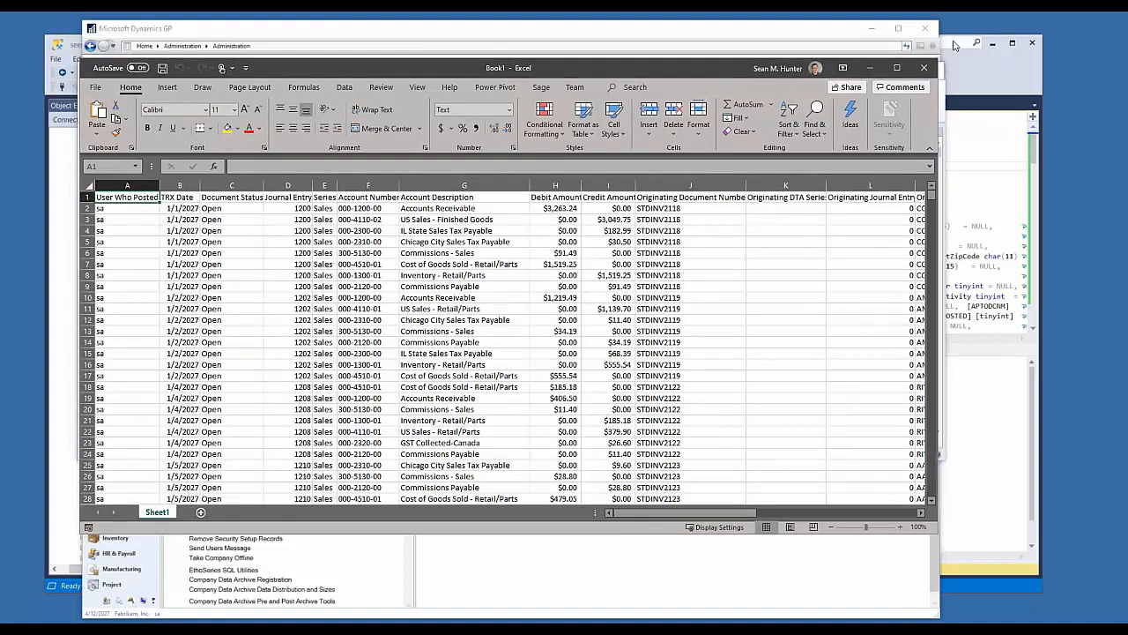
# Step: Close the exported Book1 workbook and return to the SmartList window in Microsoft Dynamics GP
pyautogui.click(930, 72)
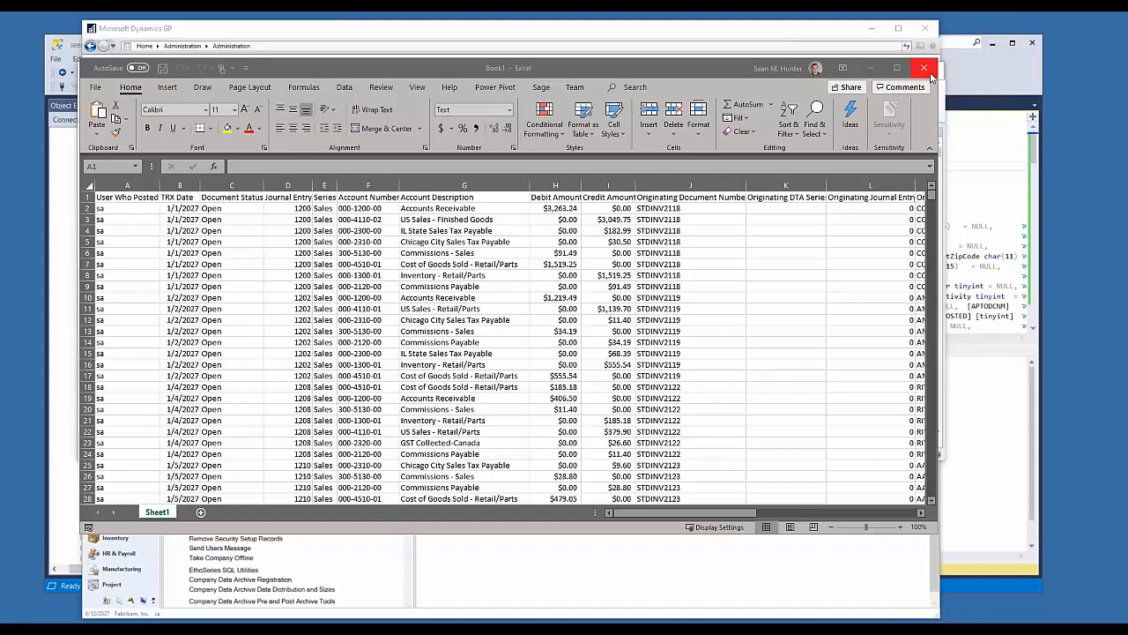
pyautogui.click(564, 386)
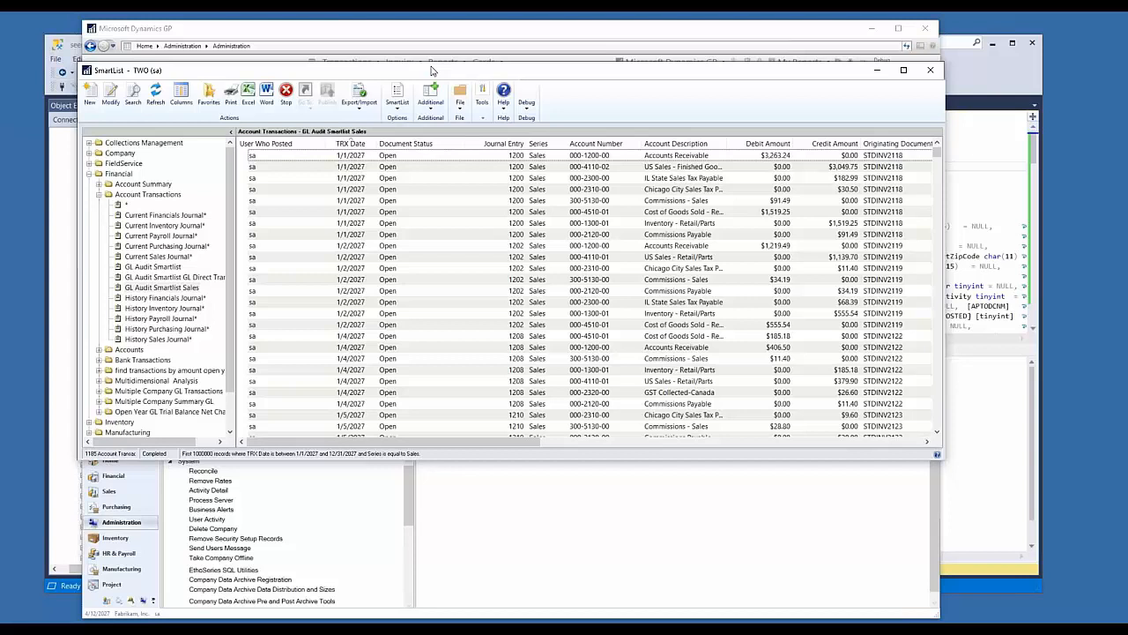
pyautogui.moveTo(432, 70); pyautogui.dragTo(435, 62)
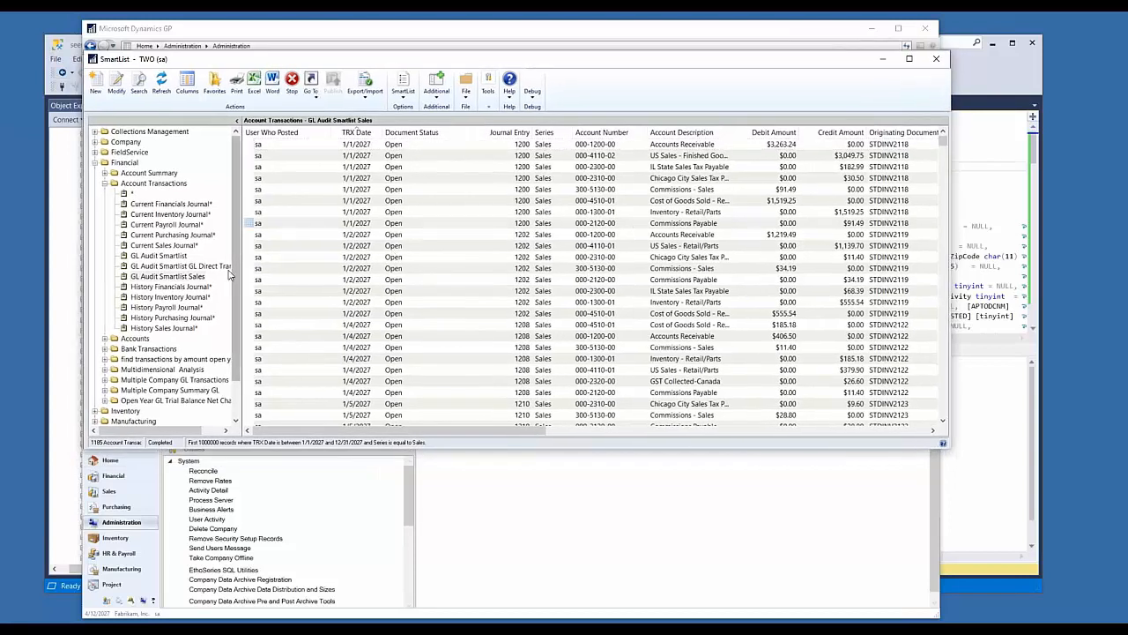
# Step: Collapse the Financial folder and open the Payables Transactions list under Purchasing without any search criteria
pyautogui.click(258, 223)
pyautogui.click(94, 163)
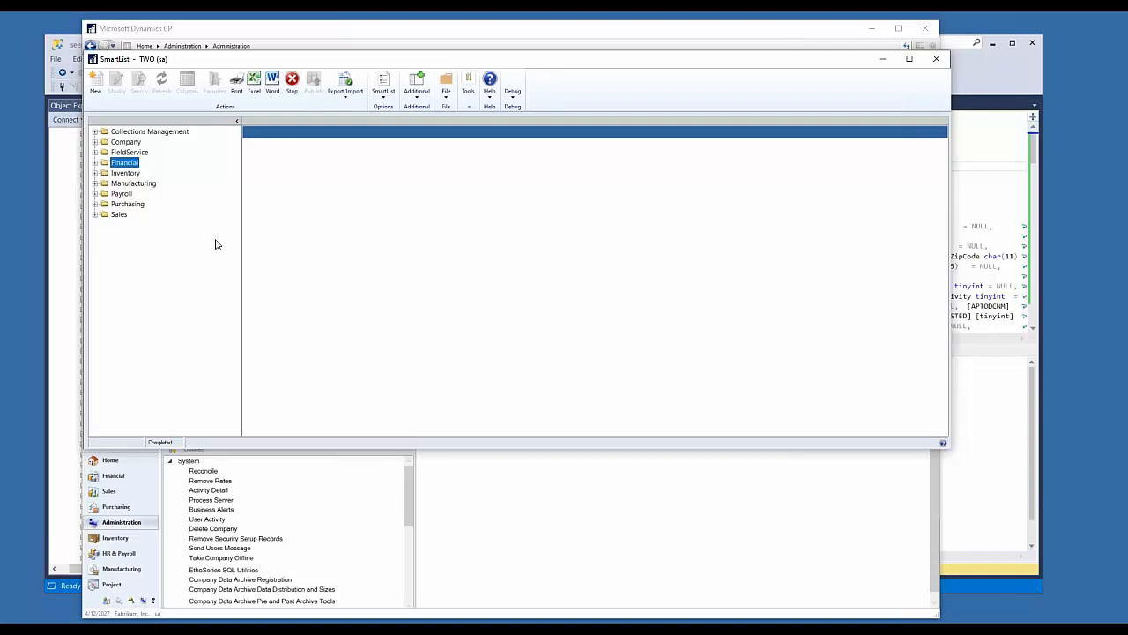
pyautogui.click(95, 203)
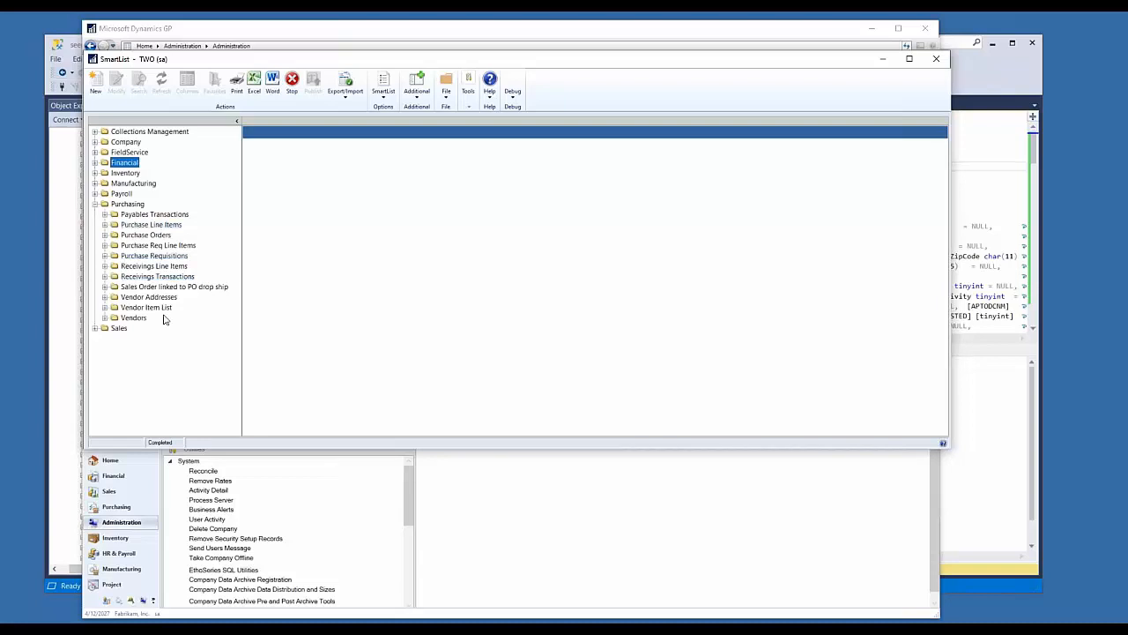
pyautogui.click(148, 215)
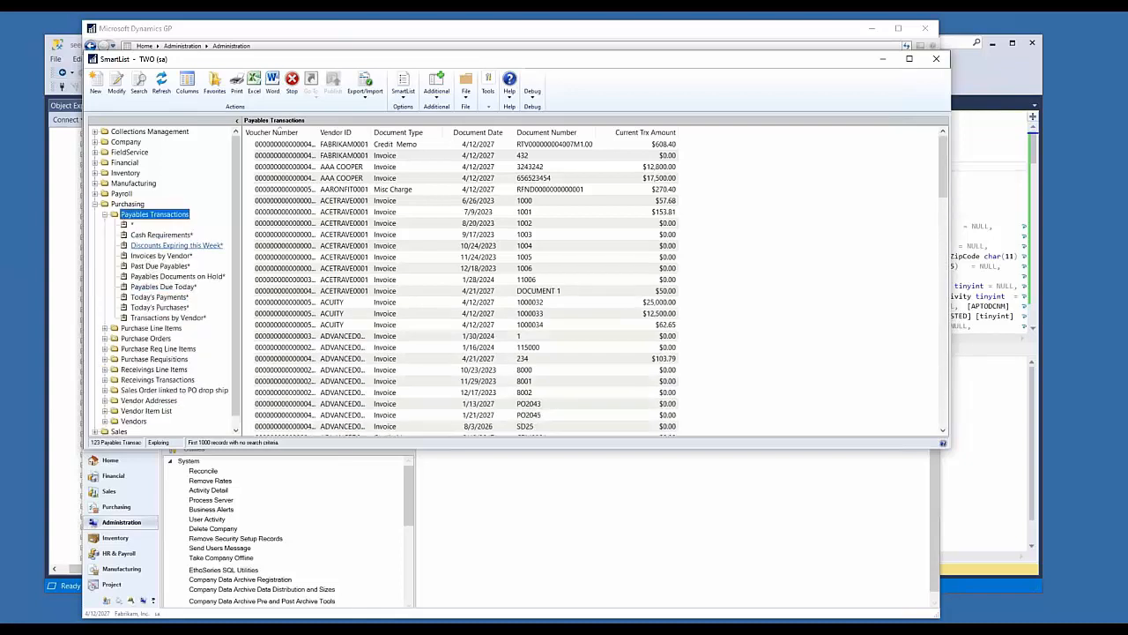
pyautogui.click(243, 445)
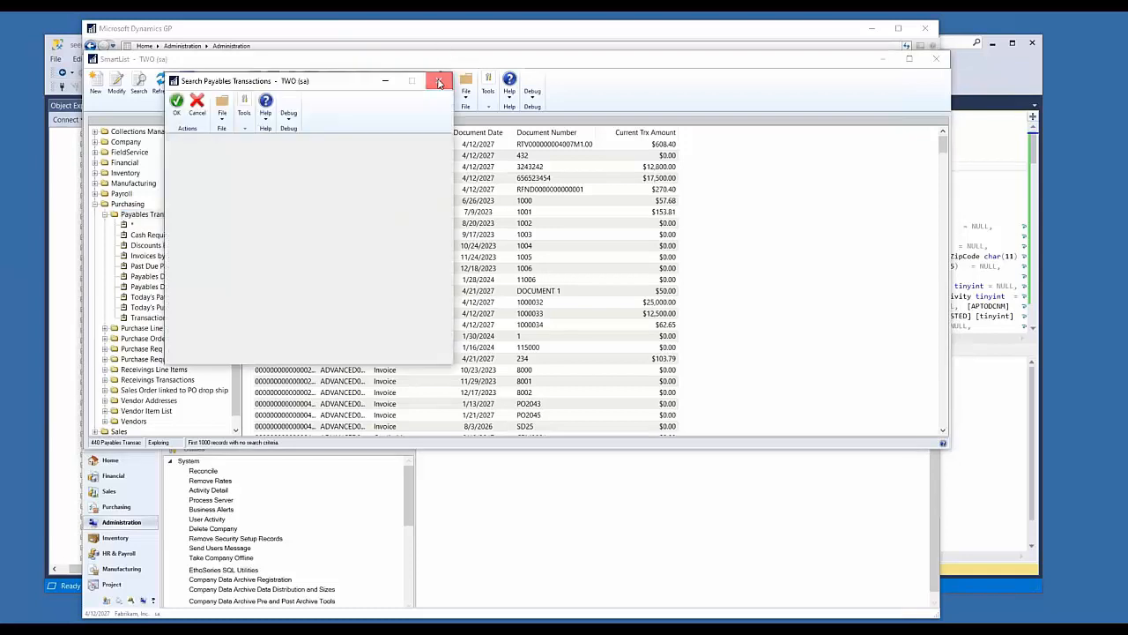
pyautogui.click(438, 81)
# Step: Search the available columns for "post" and add Posted Date to the Payables Transactions column display
pyautogui.click(187, 89)
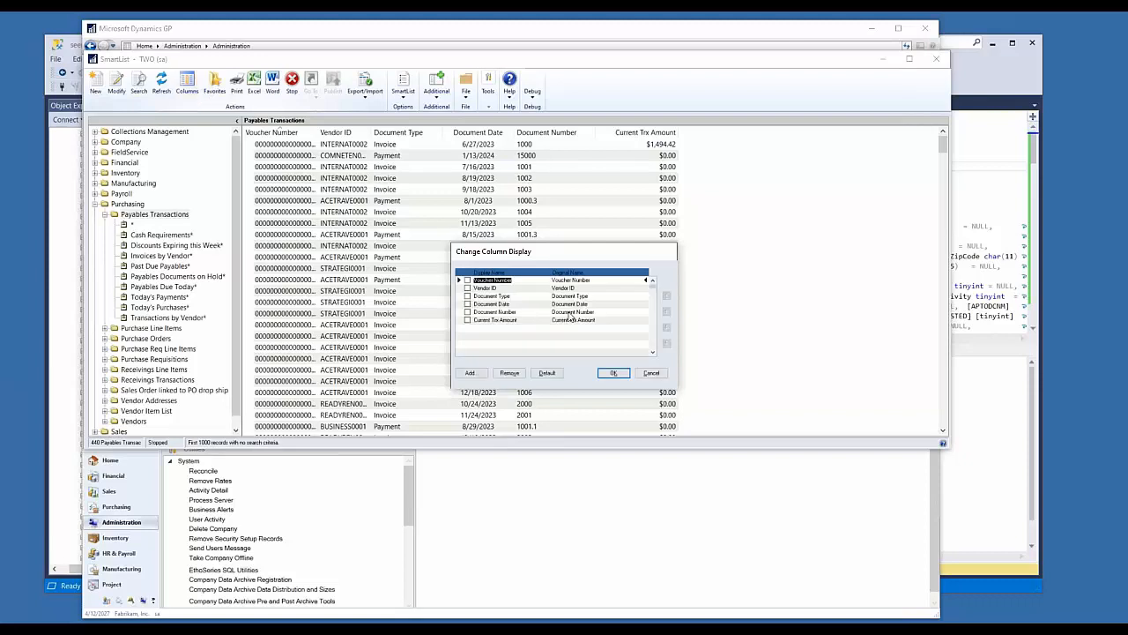
pyautogui.click(469, 373)
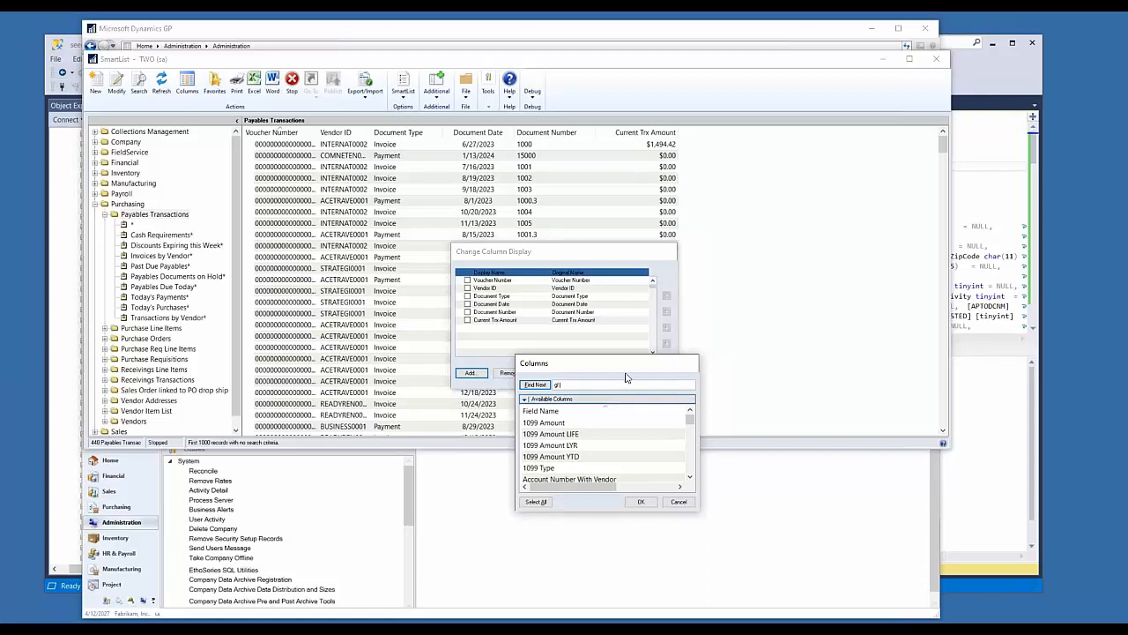
pyautogui.click(535, 384)
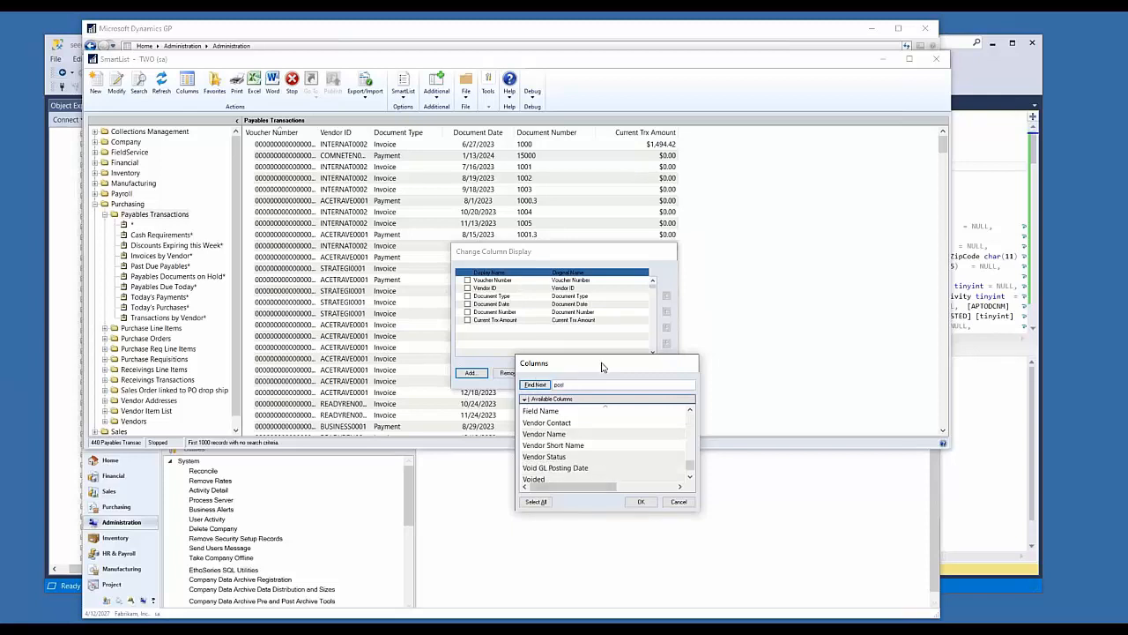
pyautogui.click(535, 384)
pyautogui.moveTo(691, 465); pyautogui.dragTo(689, 411)
pyautogui.click(555, 424)
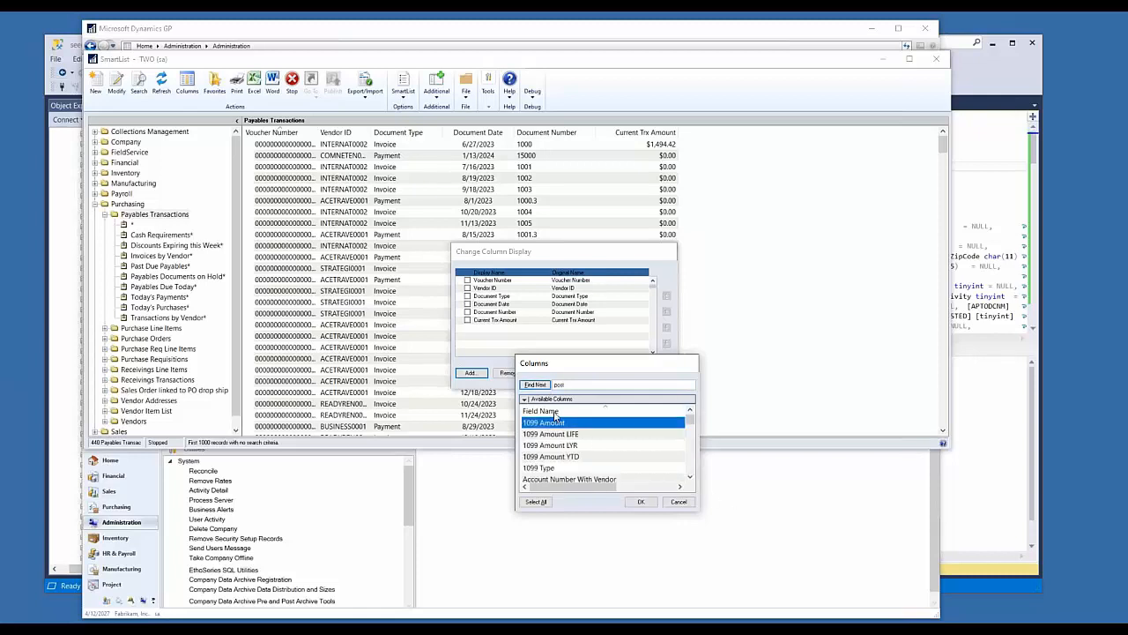
pyautogui.click(535, 384)
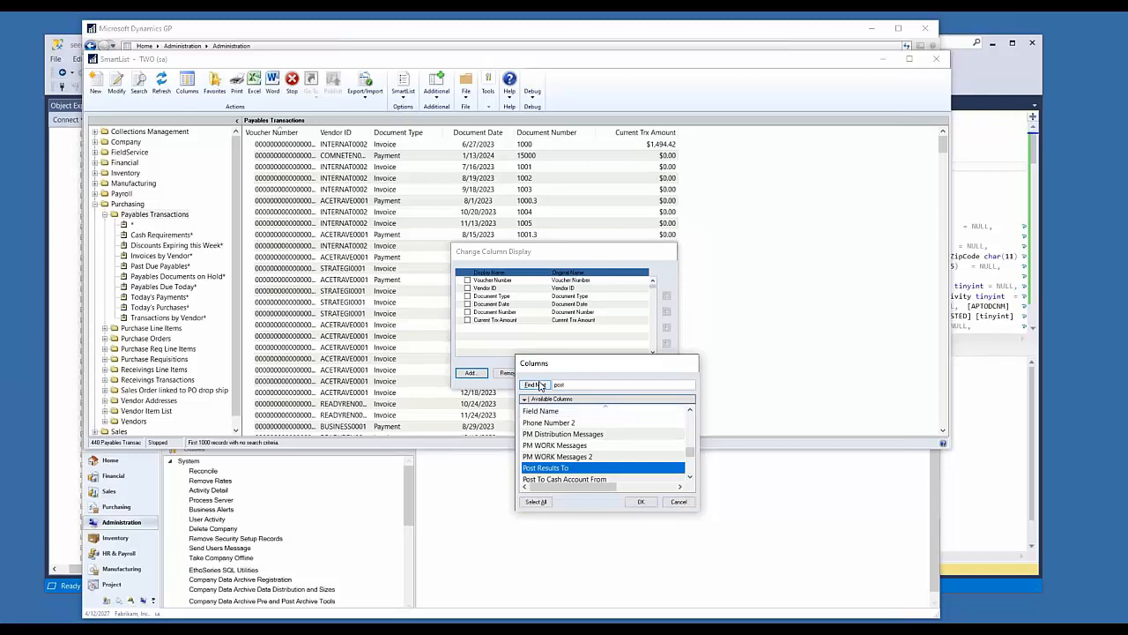
pyautogui.click(541, 386)
pyautogui.click(540, 386)
pyautogui.click(541, 386)
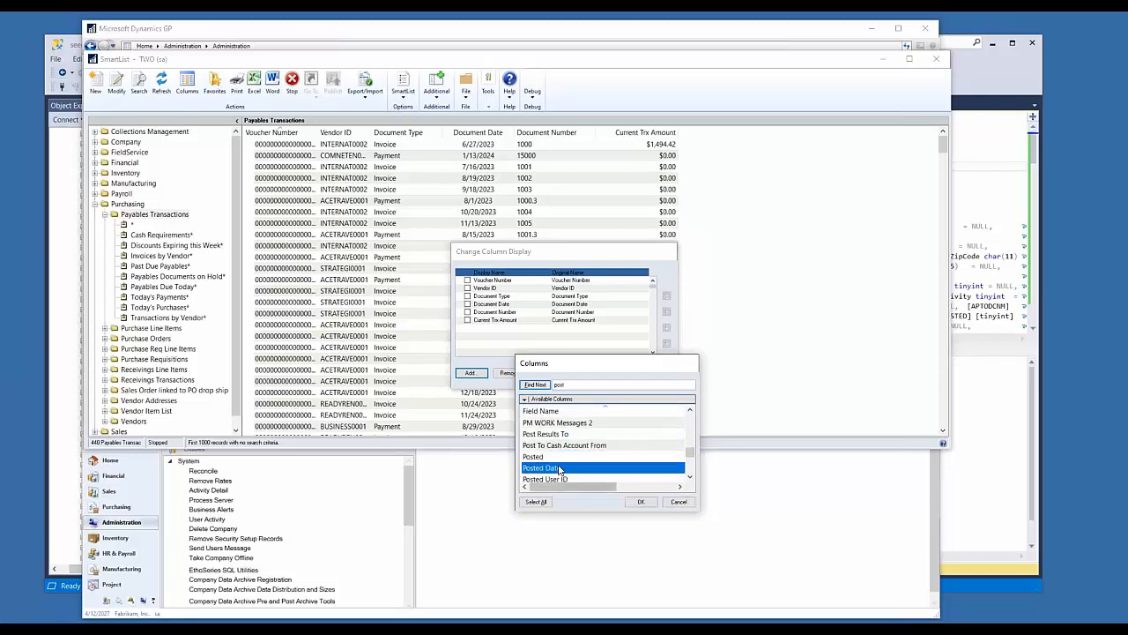
pyautogui.click(640, 501)
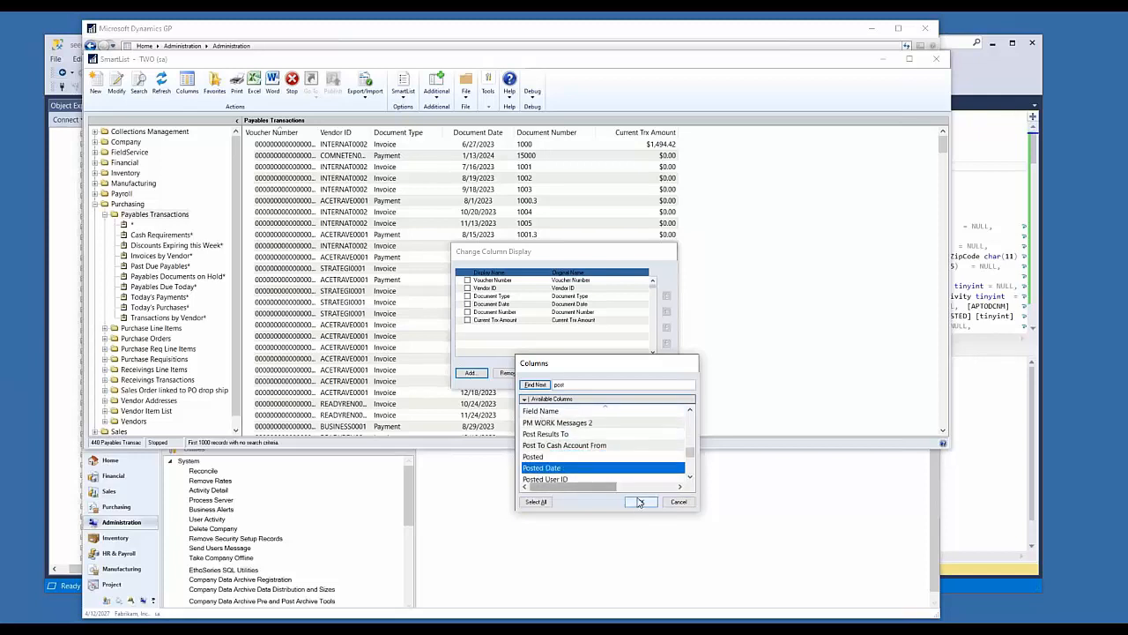
# Step: Search the available columns for "post" again and add Posting Date to the Payables Transactions column display
pyautogui.click(474, 372)
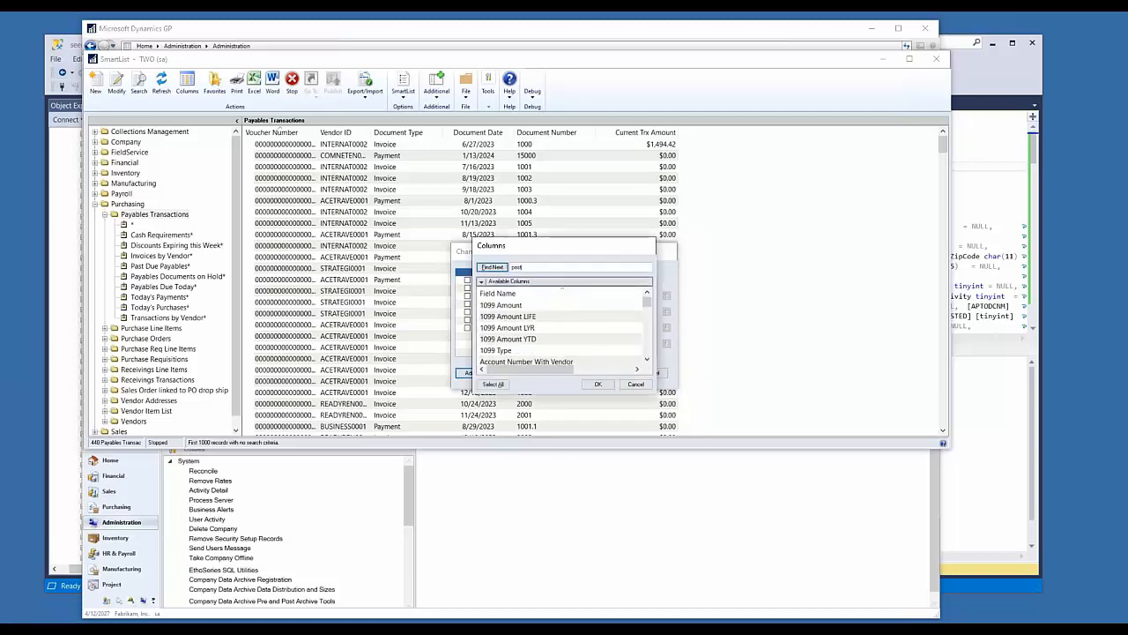
pyautogui.click(493, 268)
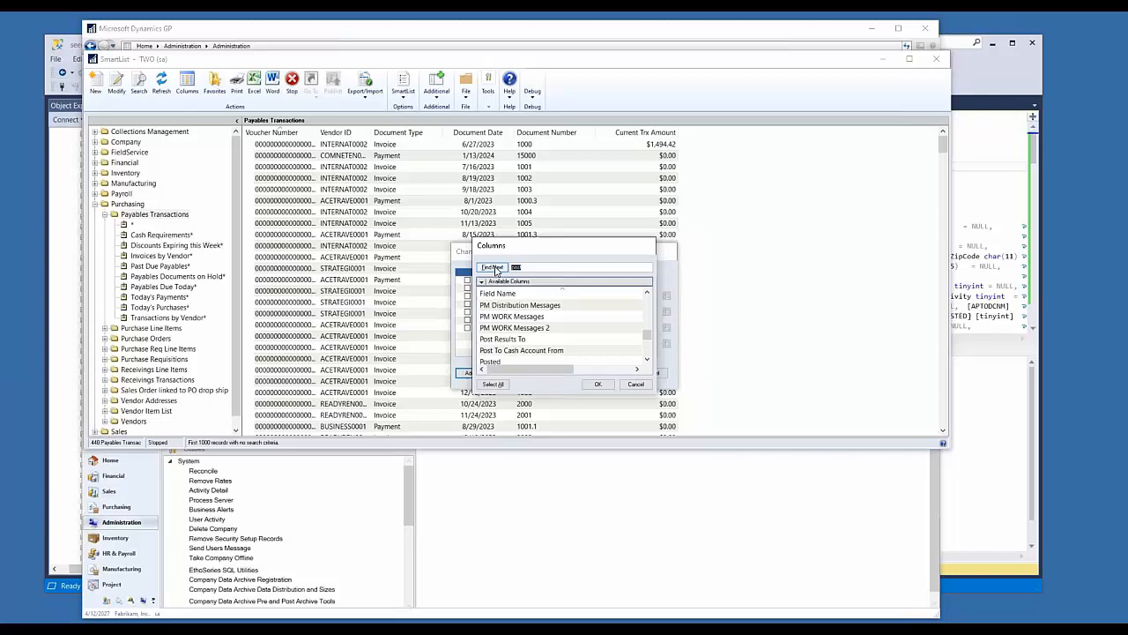
pyautogui.click(494, 268)
pyautogui.click(495, 270)
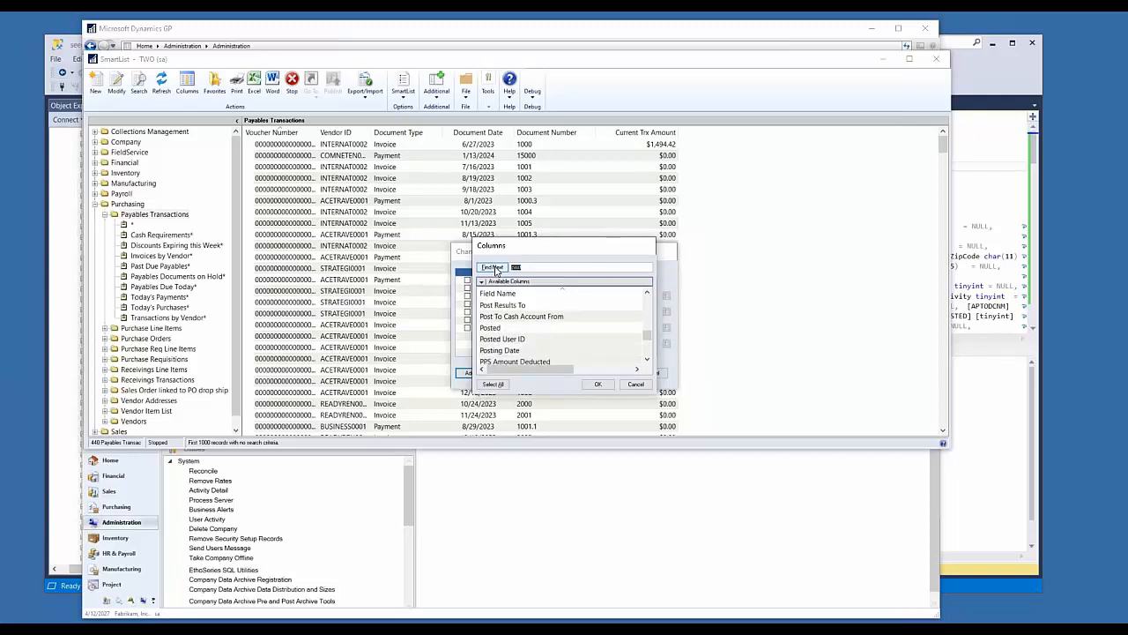
pyautogui.click(515, 349)
pyautogui.moveTo(580, 261); pyautogui.dragTo(761, 272)
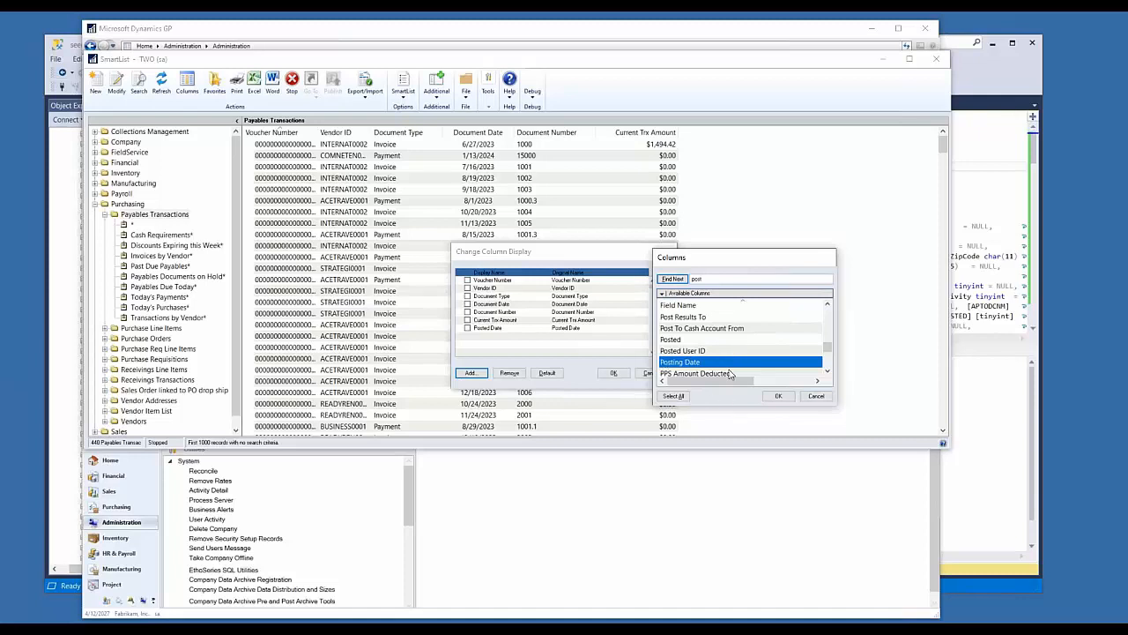
pyautogui.scroll(-1, 730, 373)
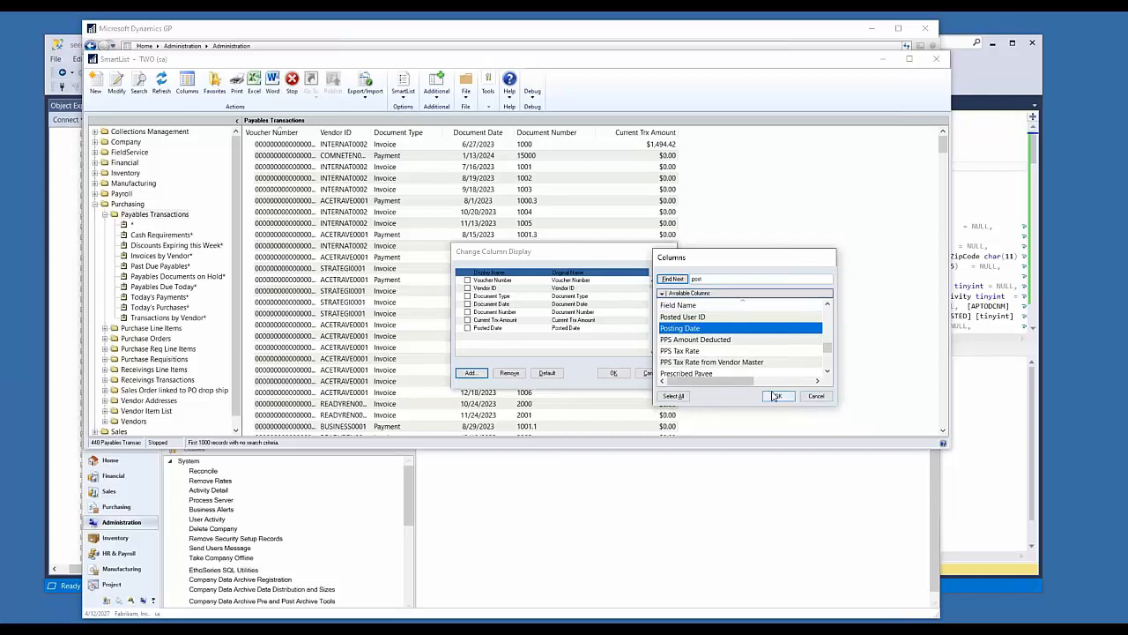
pyautogui.click(775, 396)
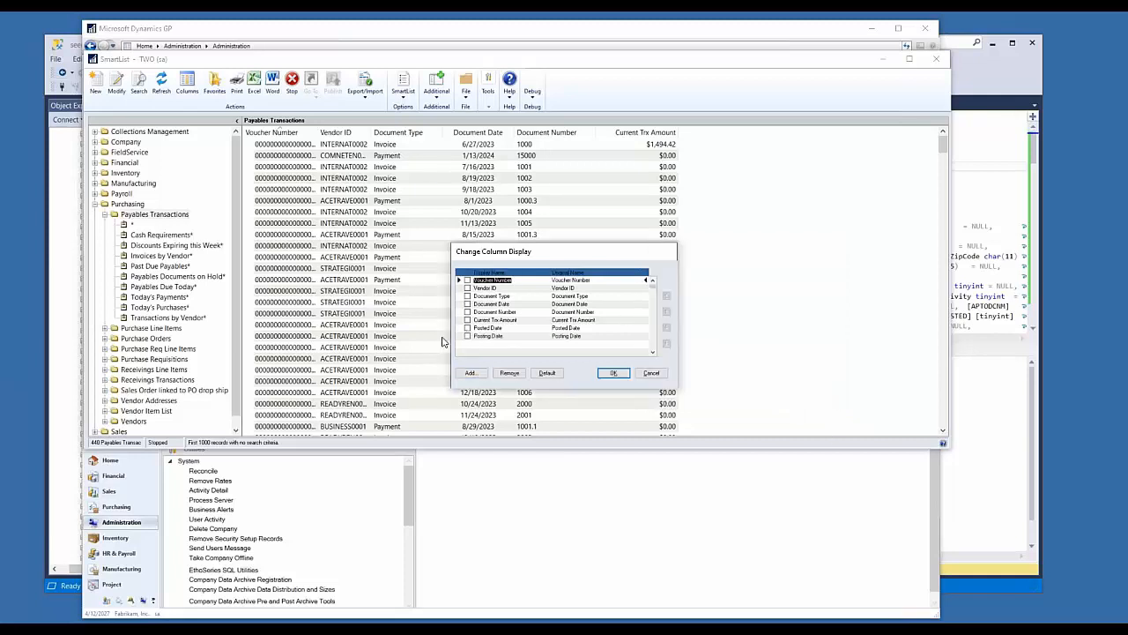
# Step: Apply the column display with the added Posted Date and Posting Date columns to the Payables Transactions list
pyautogui.click(496, 327)
pyautogui.click(498, 336)
pyautogui.moveTo(599, 251); pyautogui.dragTo(564, 202)
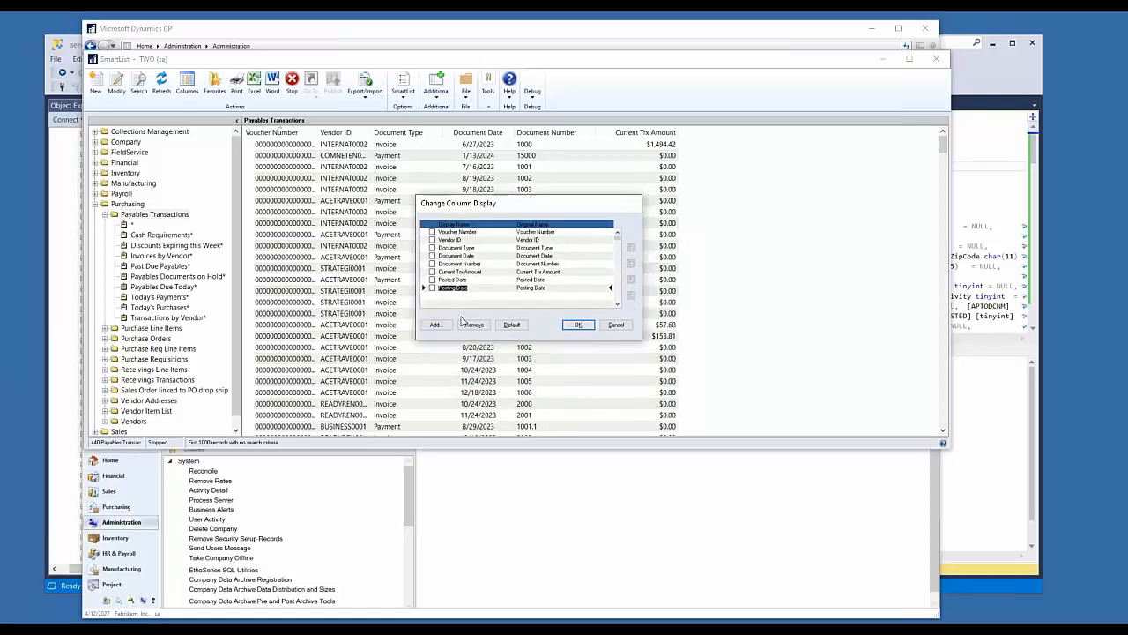
pyautogui.press('Return')
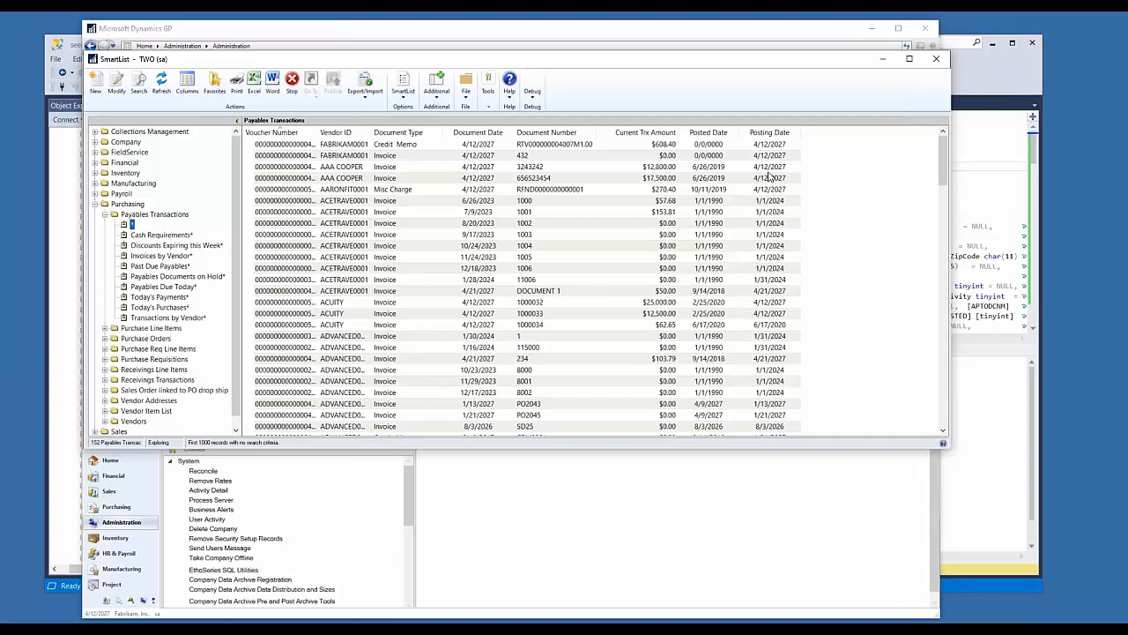
# Step: Compare the posted and posting dates in the list, and briefly open ACETRAVE0001 invoice 1001 in Payables Transaction Entry Zoom
pyautogui.click(759, 180)
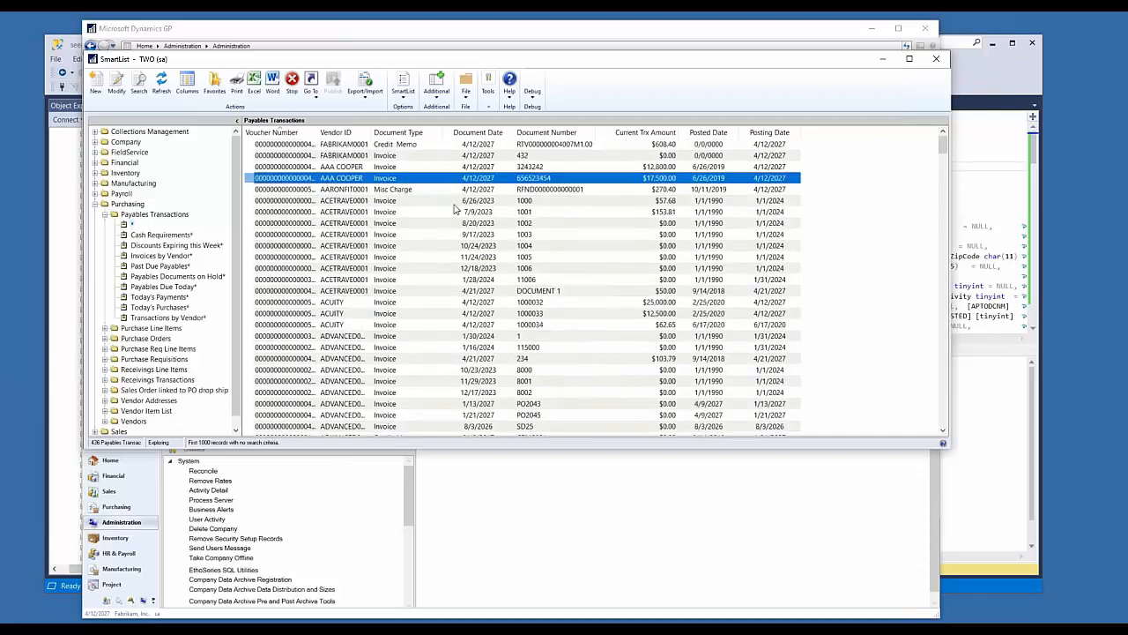
pyautogui.click(779, 212)
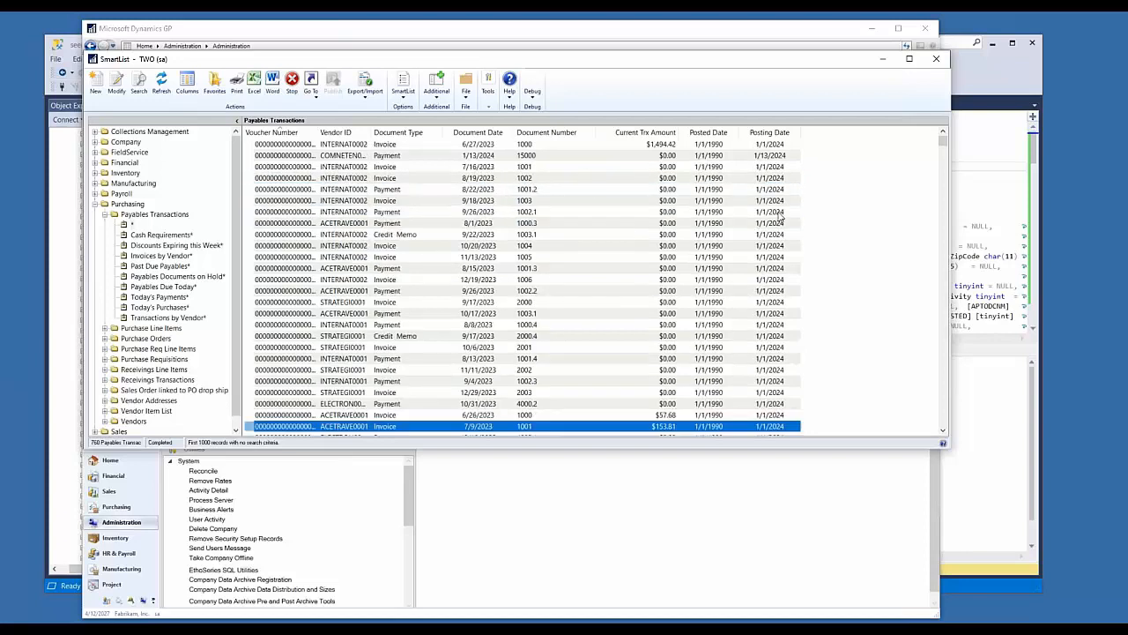
pyautogui.scroll(-4, 763, 291)
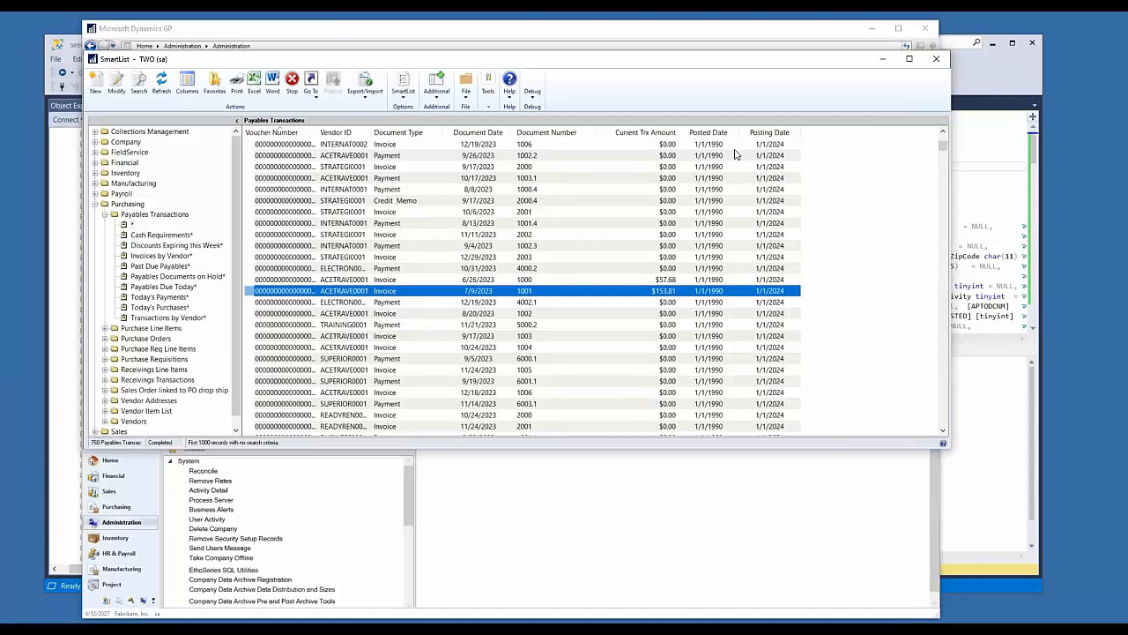
pyautogui.doubleClick(467, 295)
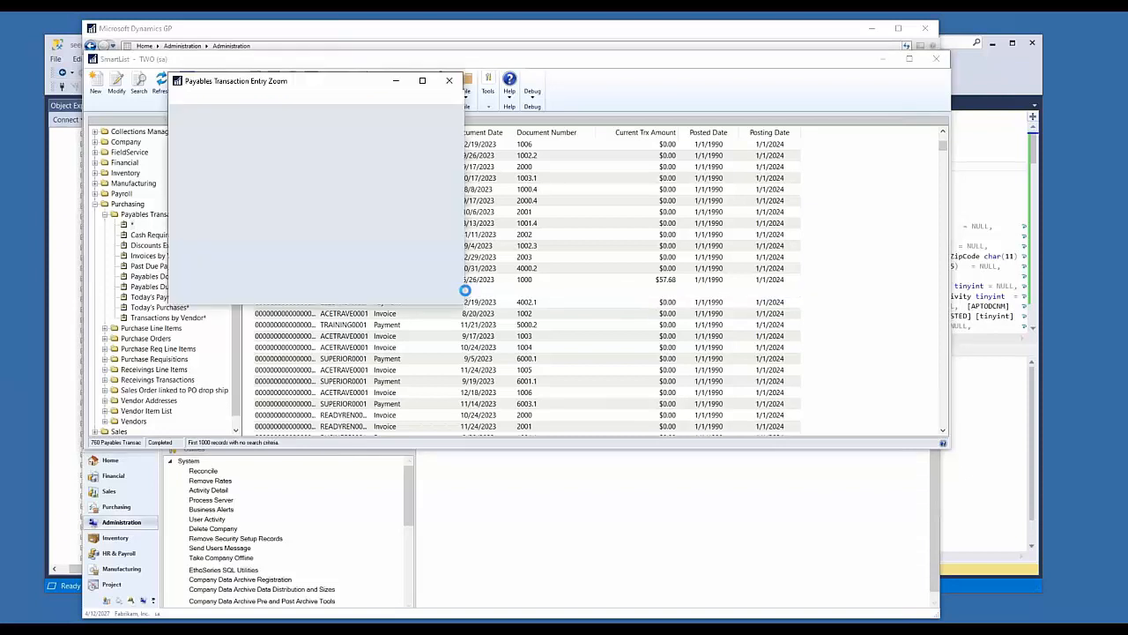
pyautogui.click(448, 83)
# Step: Look further down the list and inspect invoice 3003, dated 12/22/2023, in Payables Transaction Entry Zoom, then close it
pyautogui.scroll(-10, 630, 295)
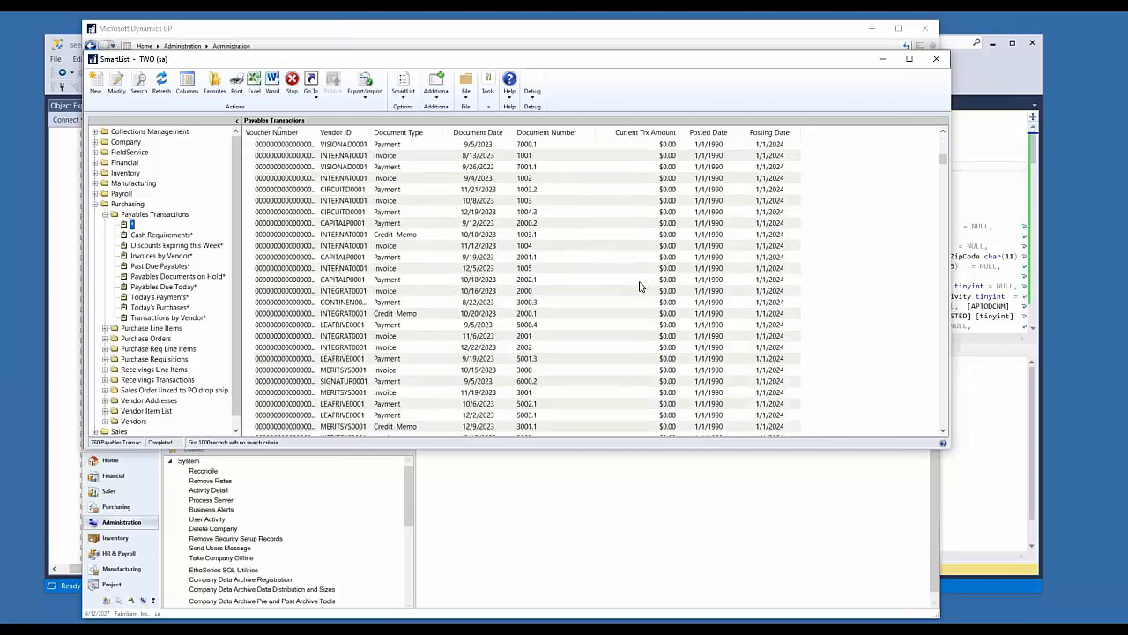
pyautogui.scroll(-10, 643, 304)
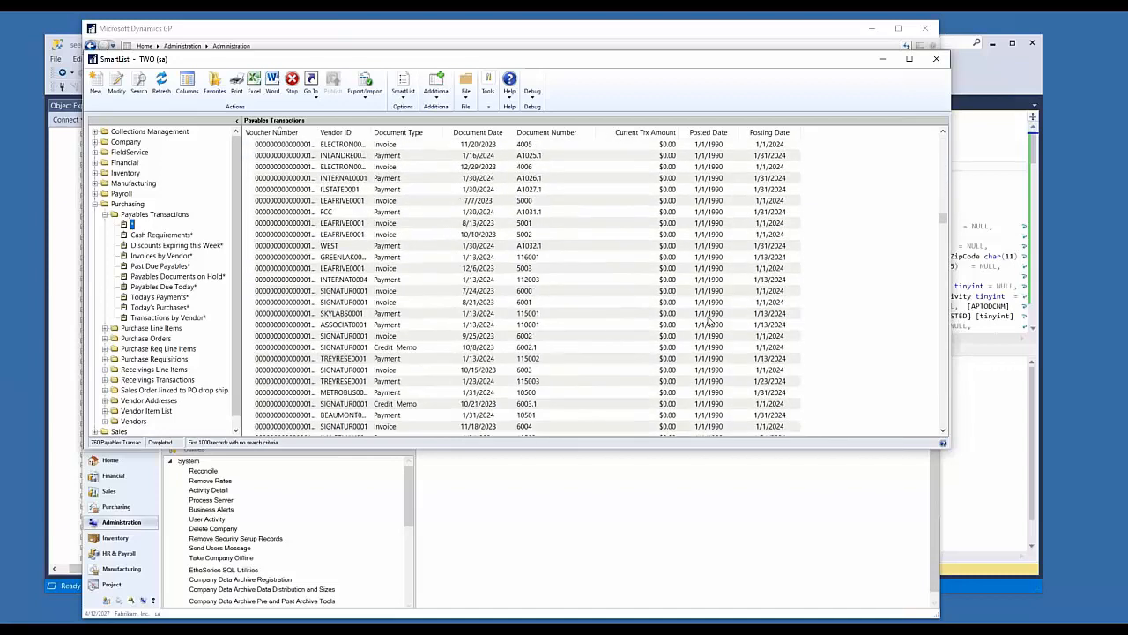
pyautogui.scroll(3, 731, 343)
pyautogui.doubleClick(721, 234)
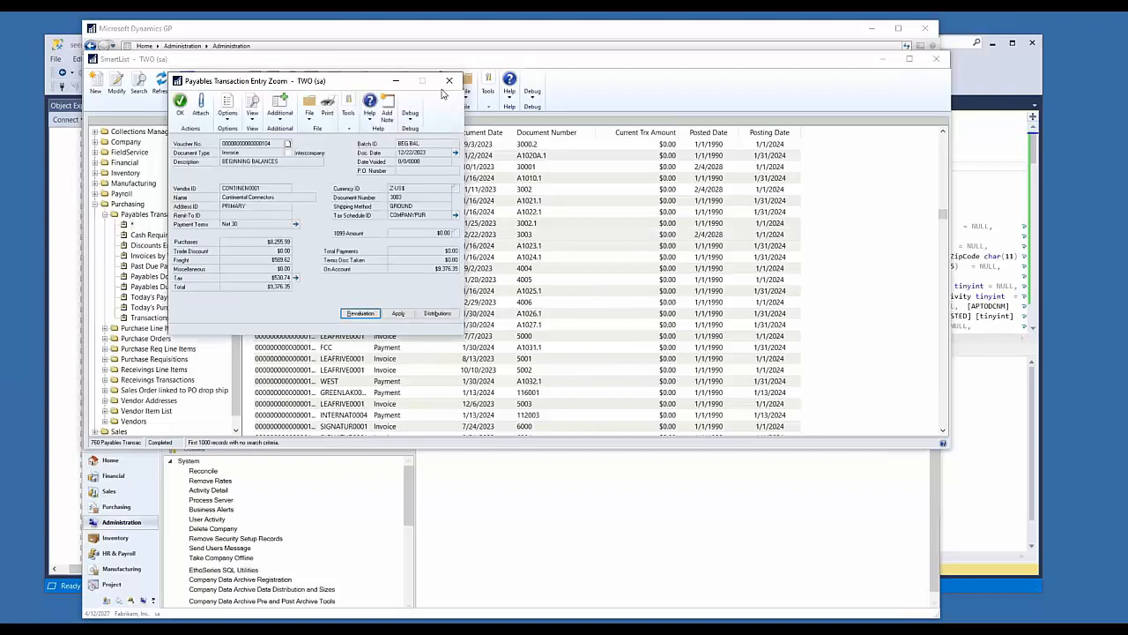
pyautogui.click(453, 81)
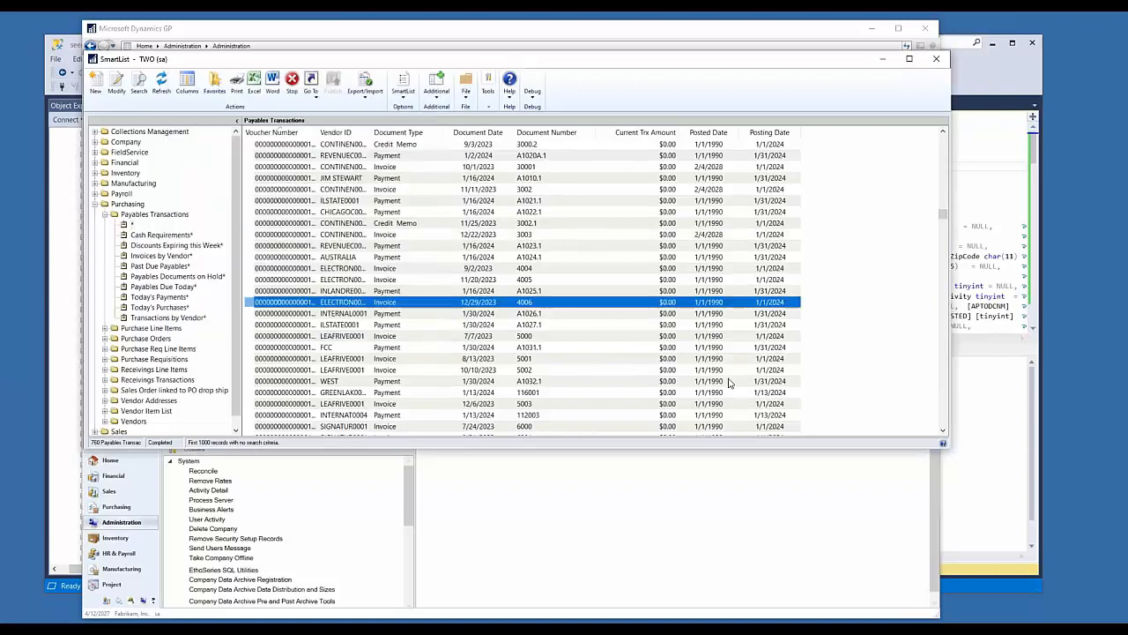
# Step: Examine how document, posted and posting dates differ across the Payables Transactions, ending on invoice 9000 from VISTATRA0001
pyautogui.scroll(-5, 707, 361)
pyautogui.scroll(-10, 707, 361)
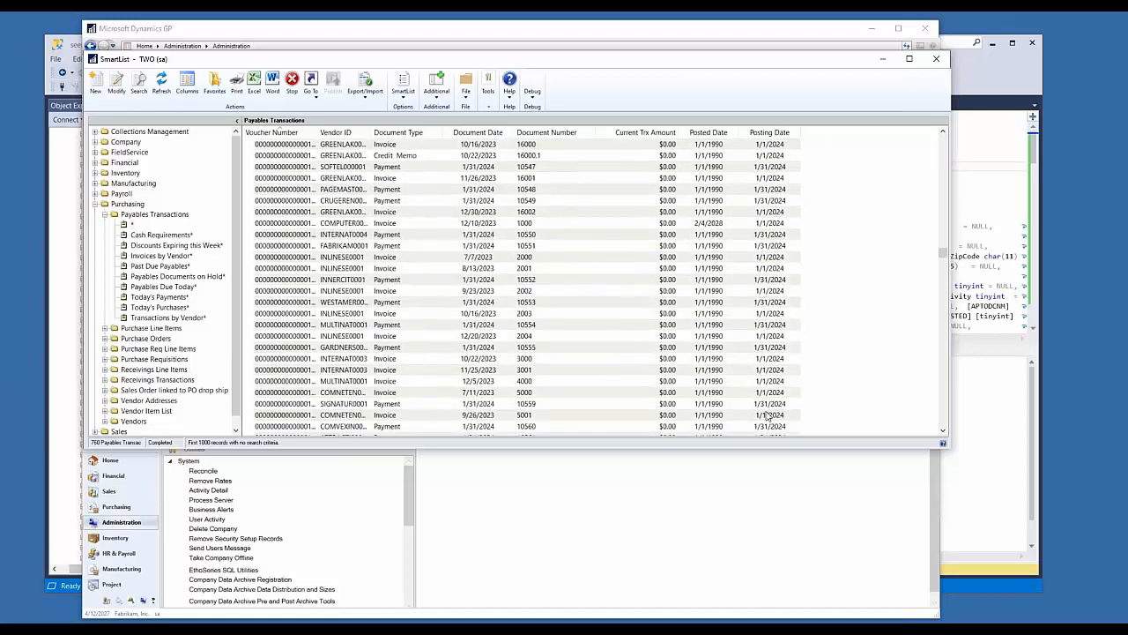
pyautogui.scroll(1, 763, 375)
pyautogui.scroll(10, 764, 375)
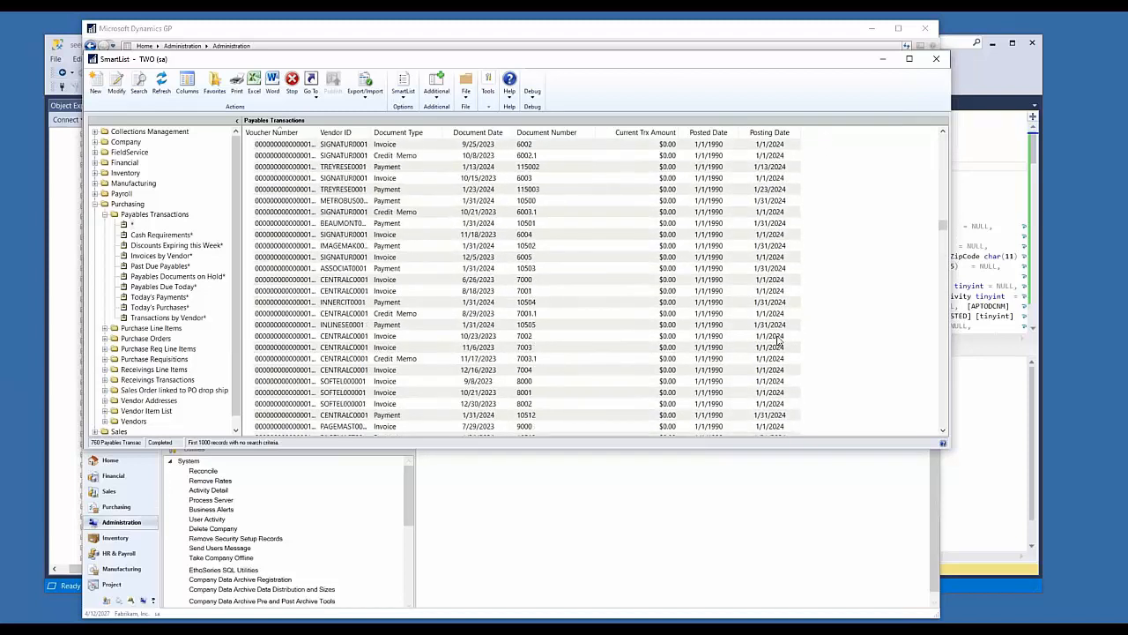
pyautogui.scroll(4, 758, 302)
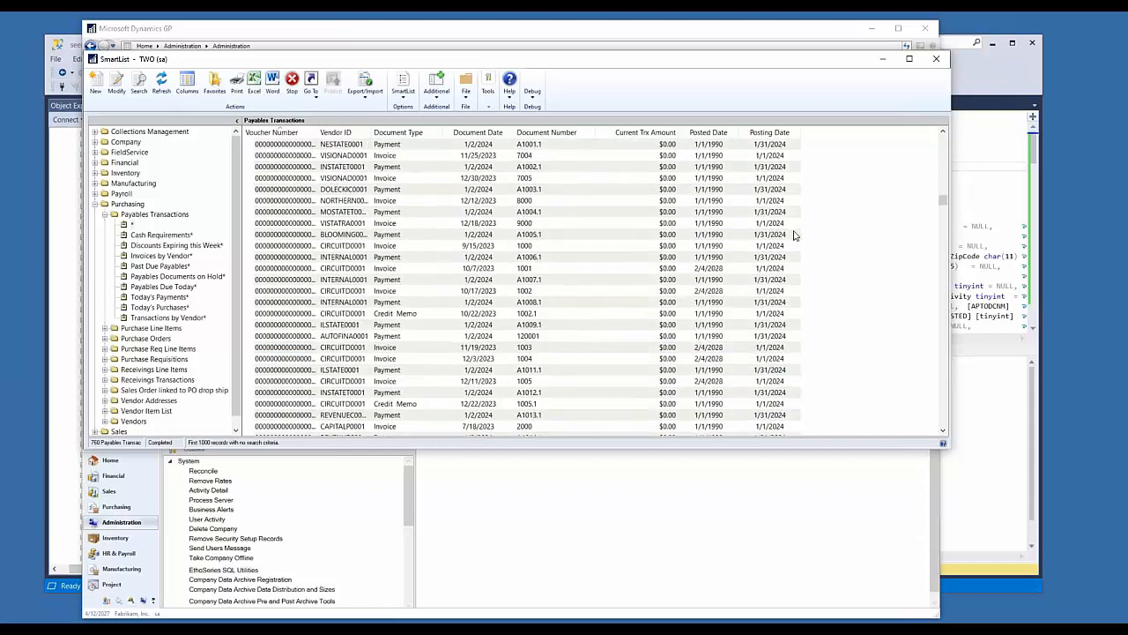
pyautogui.click(468, 225)
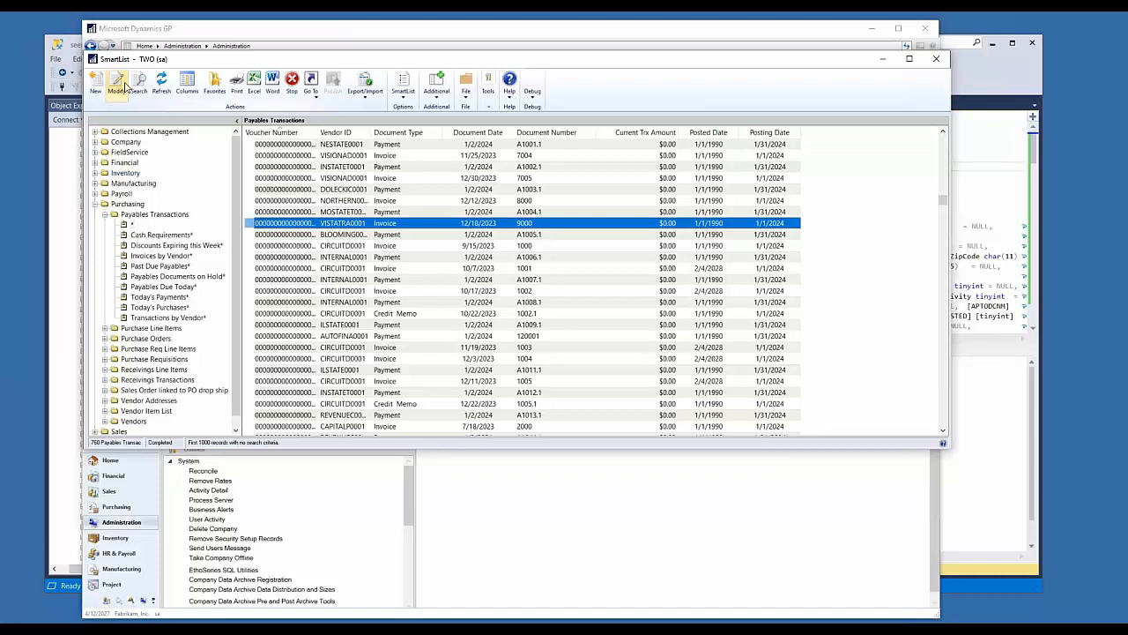
# Step: Search the available columns for "user", add Posted User ID, and apply the updated column display to Payables Transactions
pyautogui.click(192, 84)
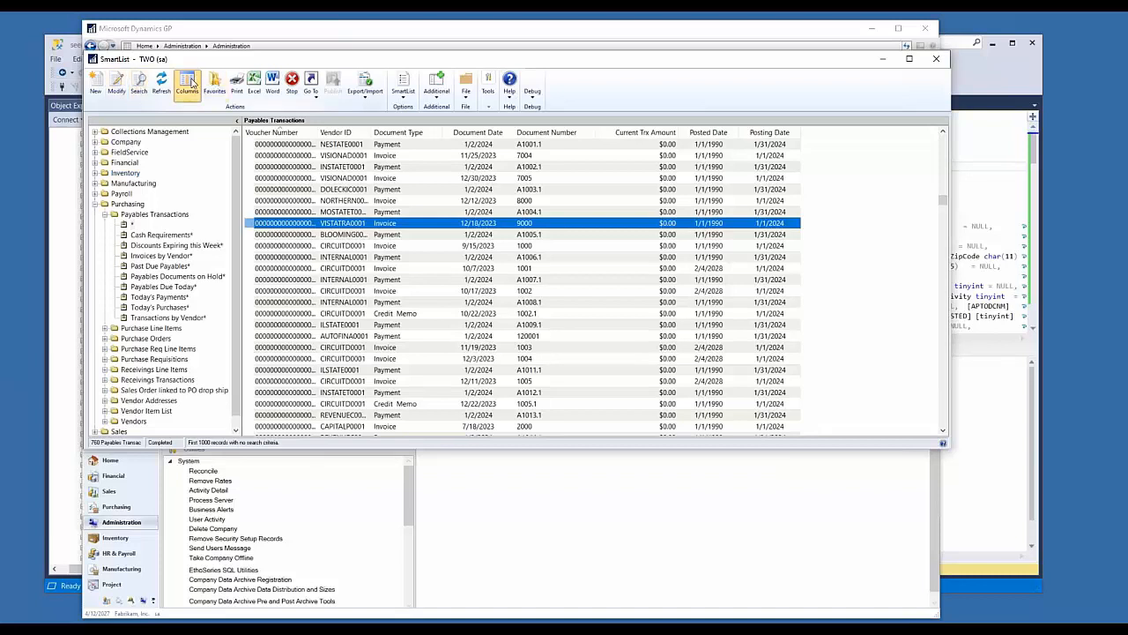
pyautogui.click(468, 372)
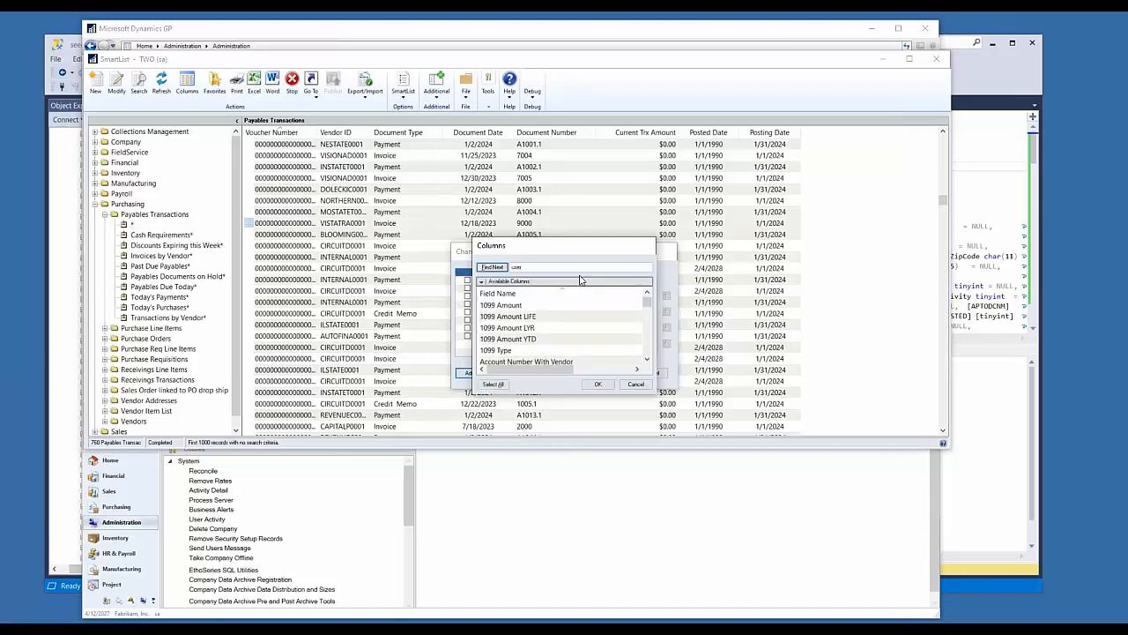
pyautogui.click(491, 266)
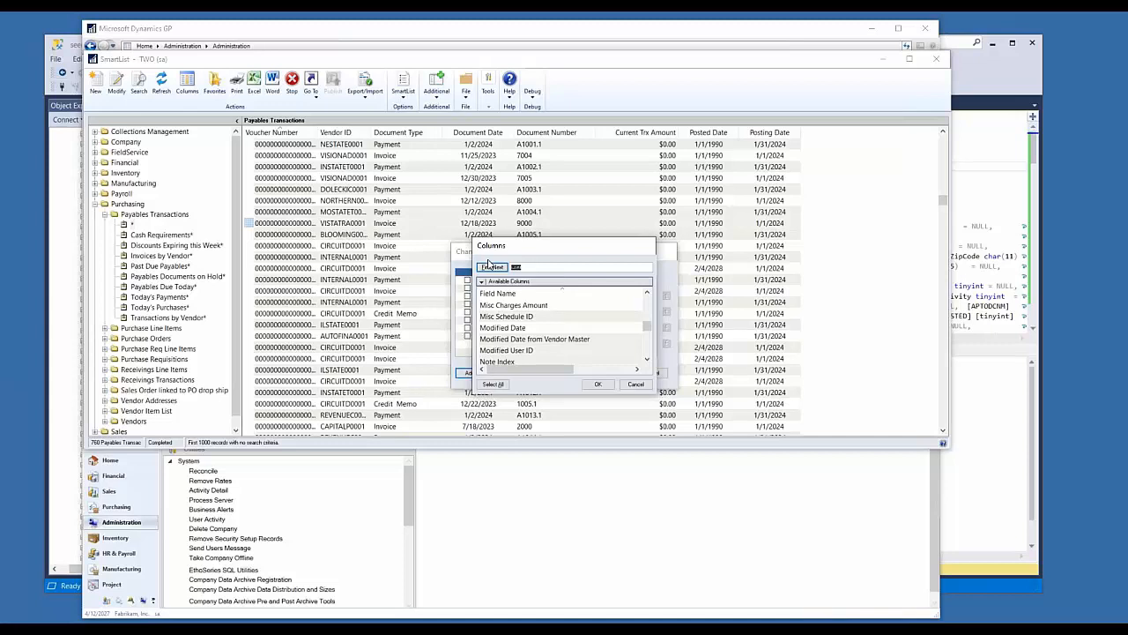
pyautogui.click(491, 266)
pyautogui.click(514, 351)
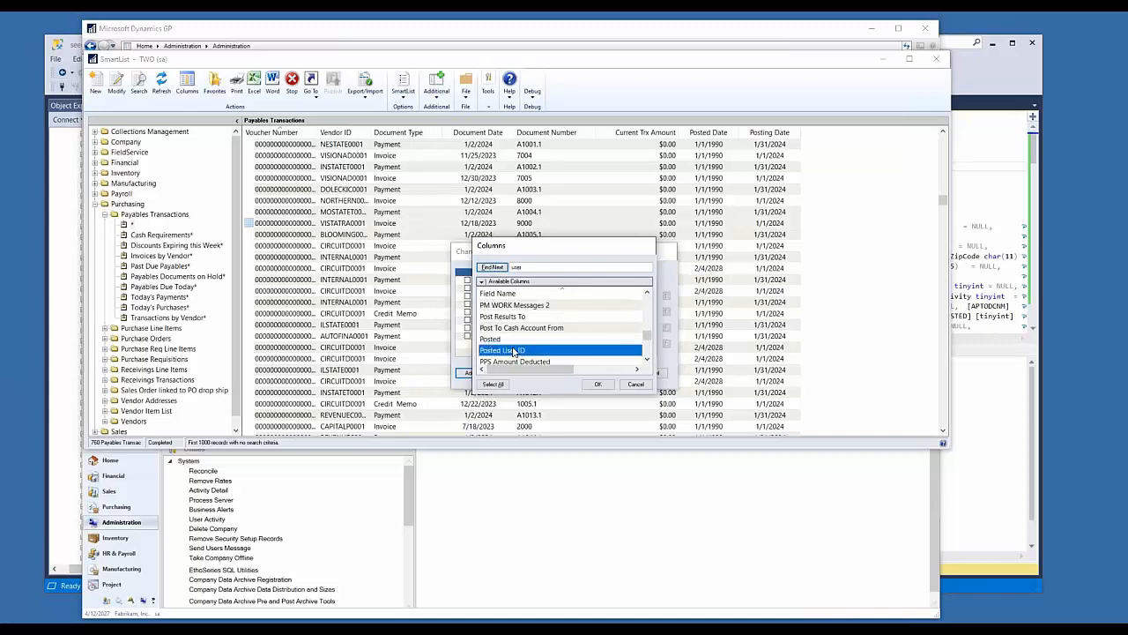
pyautogui.scroll(-10, 542, 330)
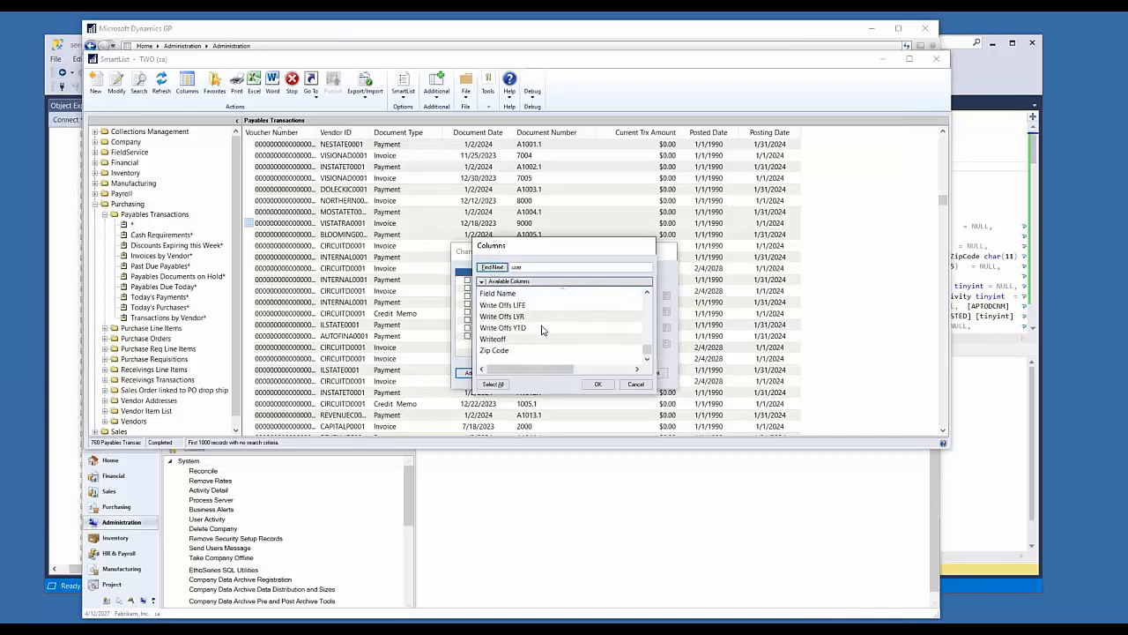
pyautogui.scroll(5, 542, 333)
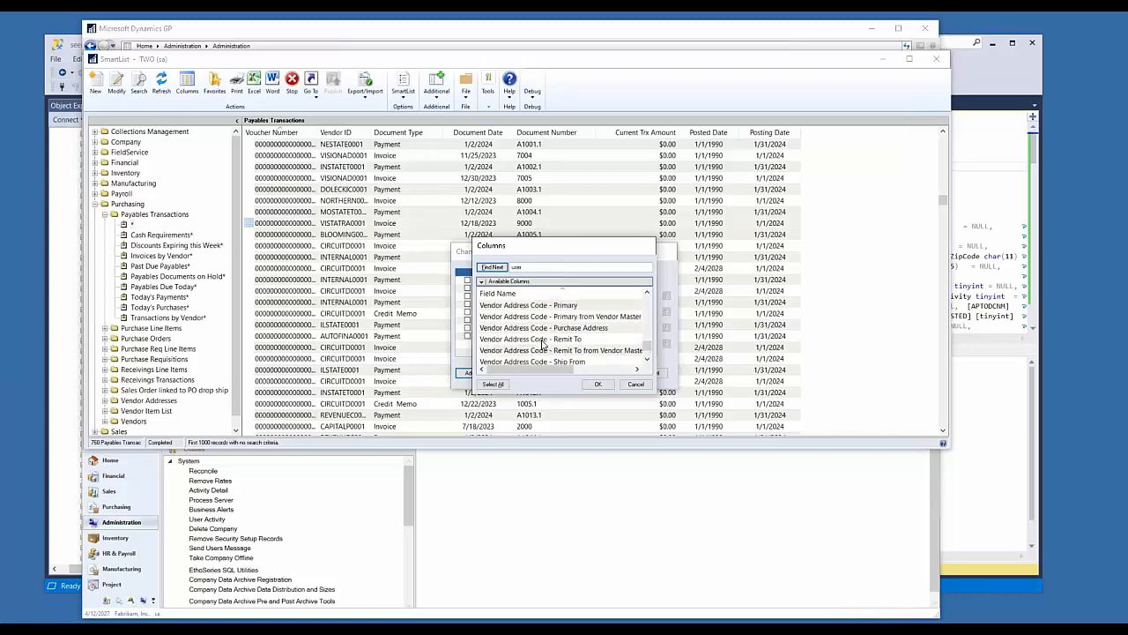
pyautogui.scroll(3, 542, 344)
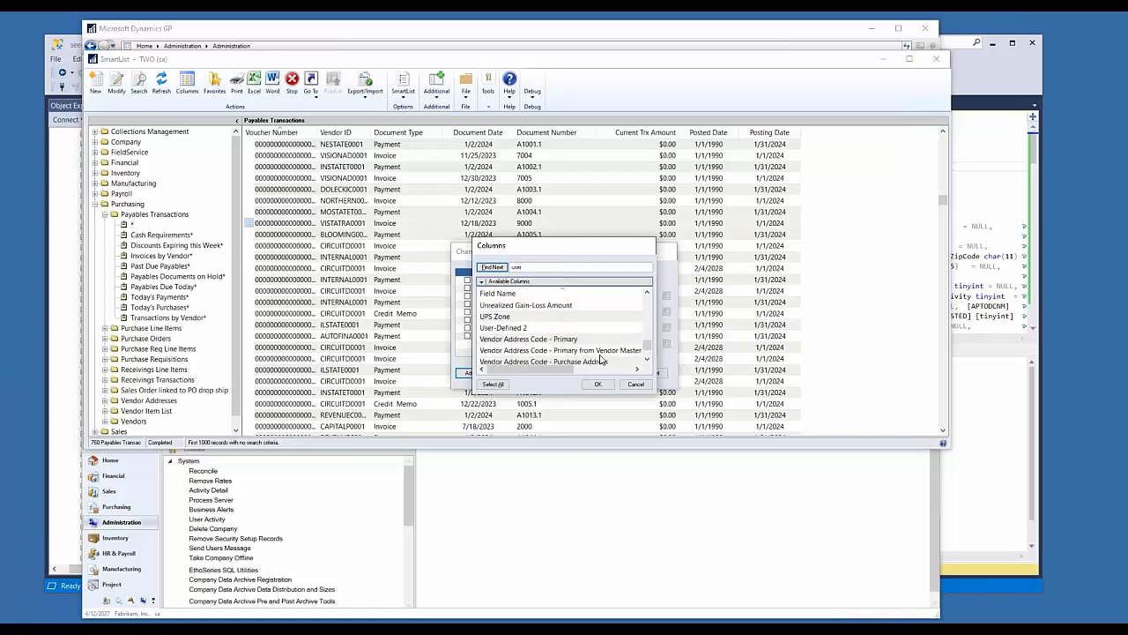
pyautogui.click(599, 385)
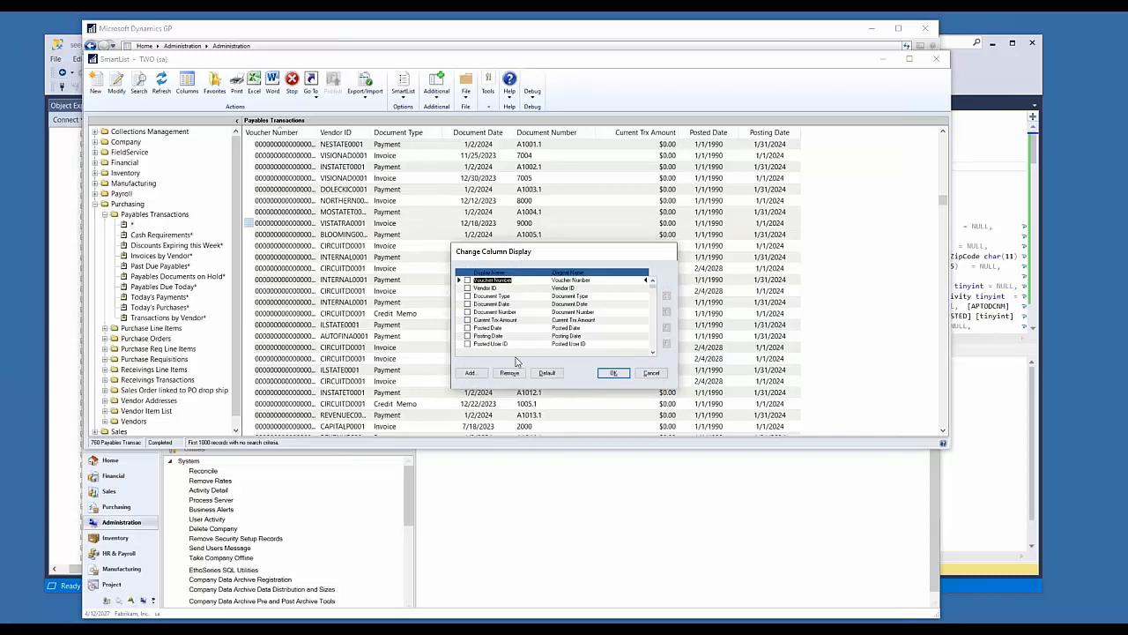
pyautogui.click(614, 375)
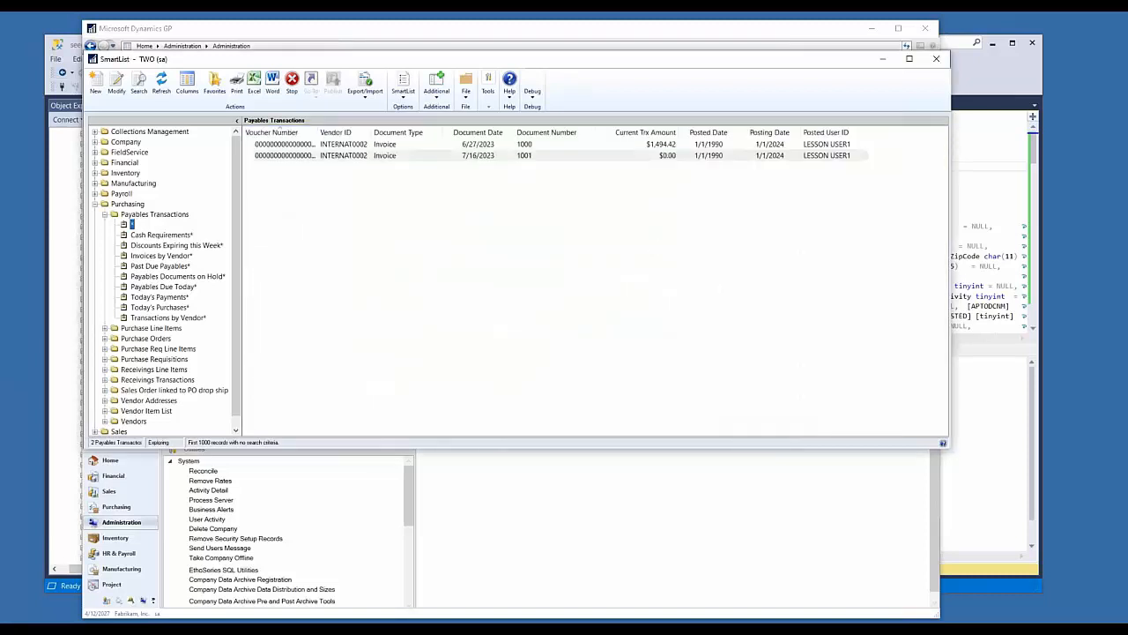
# Step: Examine the Posted User ID values alongside the posted and posting dates throughout the Payables Transactions list
pyautogui.click(790, 242)
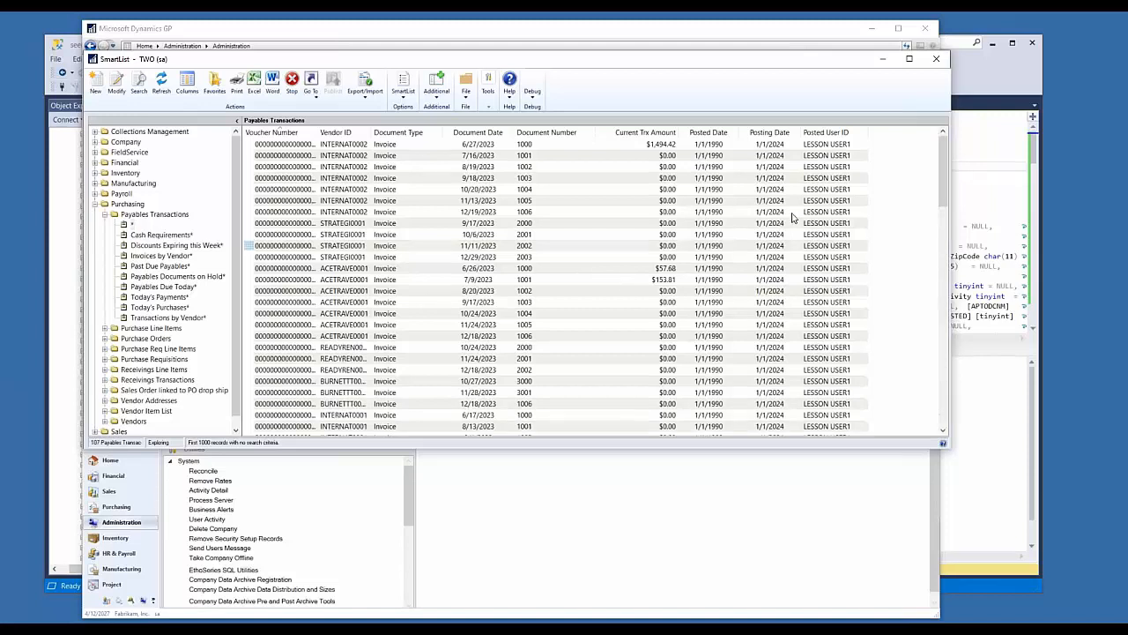
pyautogui.scroll(-11, 781, 266)
pyautogui.scroll(-10, 797, 233)
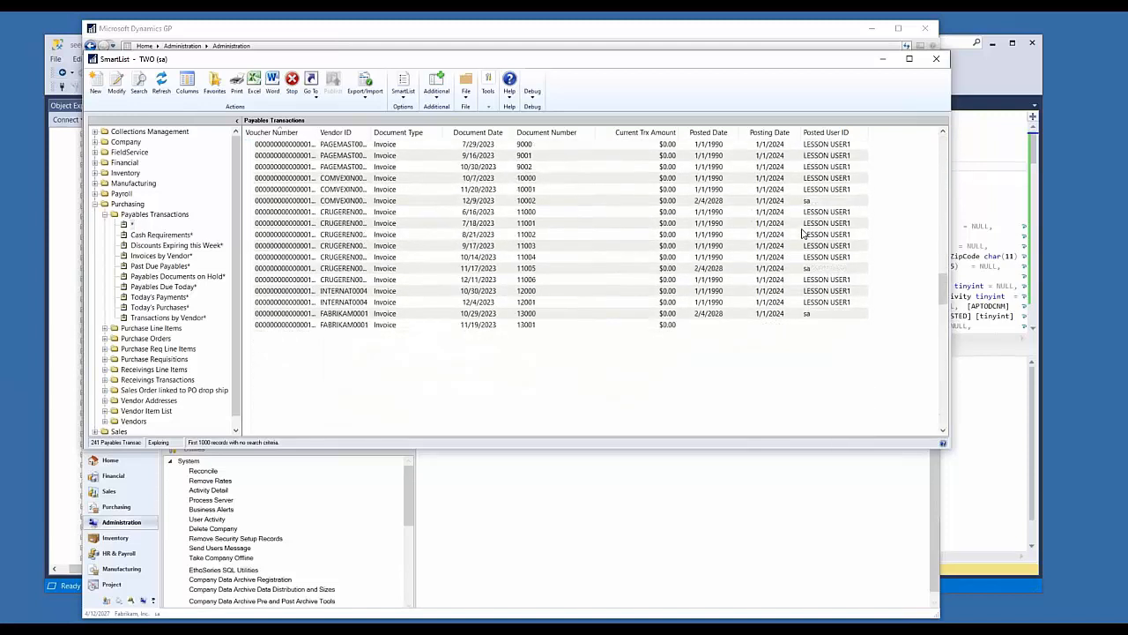
pyautogui.click(820, 370)
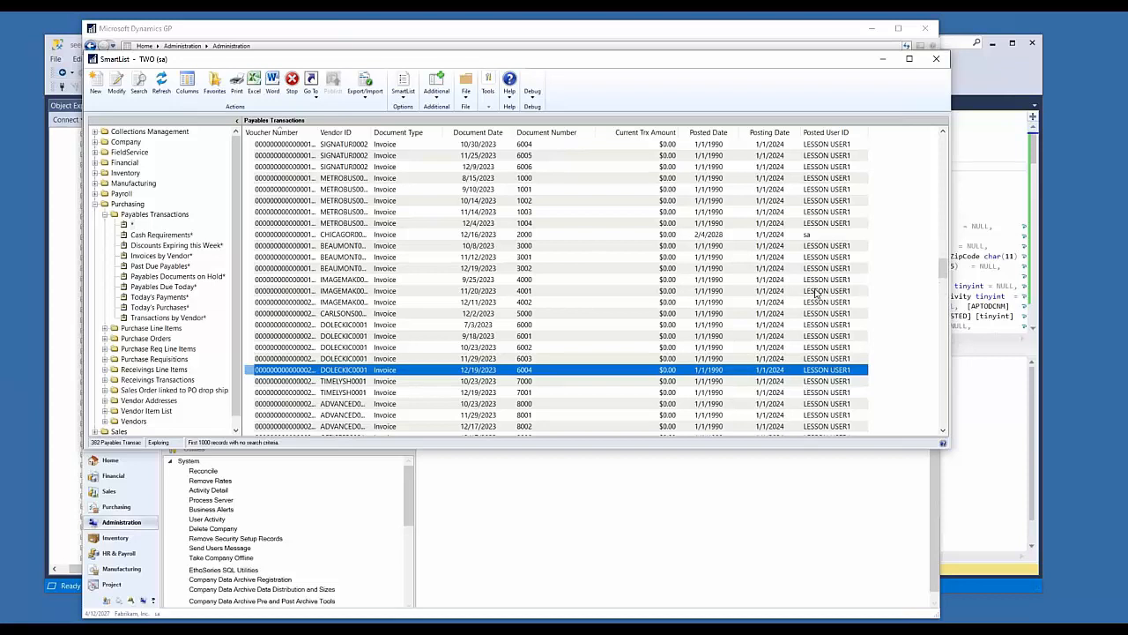
pyautogui.scroll(-5, 833, 363)
pyautogui.scroll(-15, 833, 363)
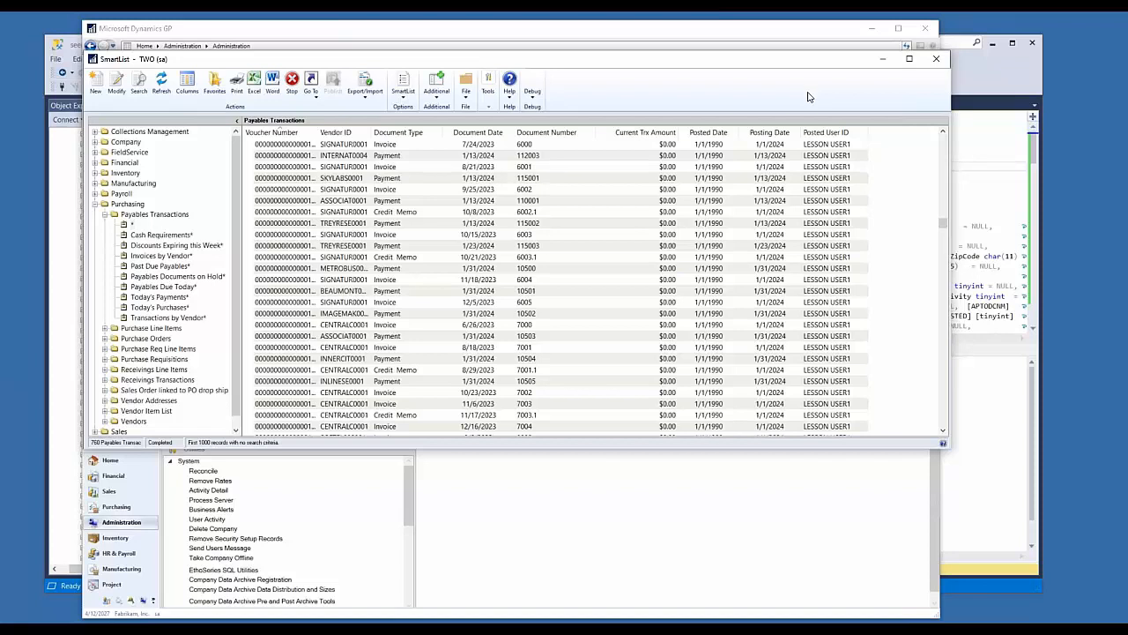
pyautogui.click(833, 268)
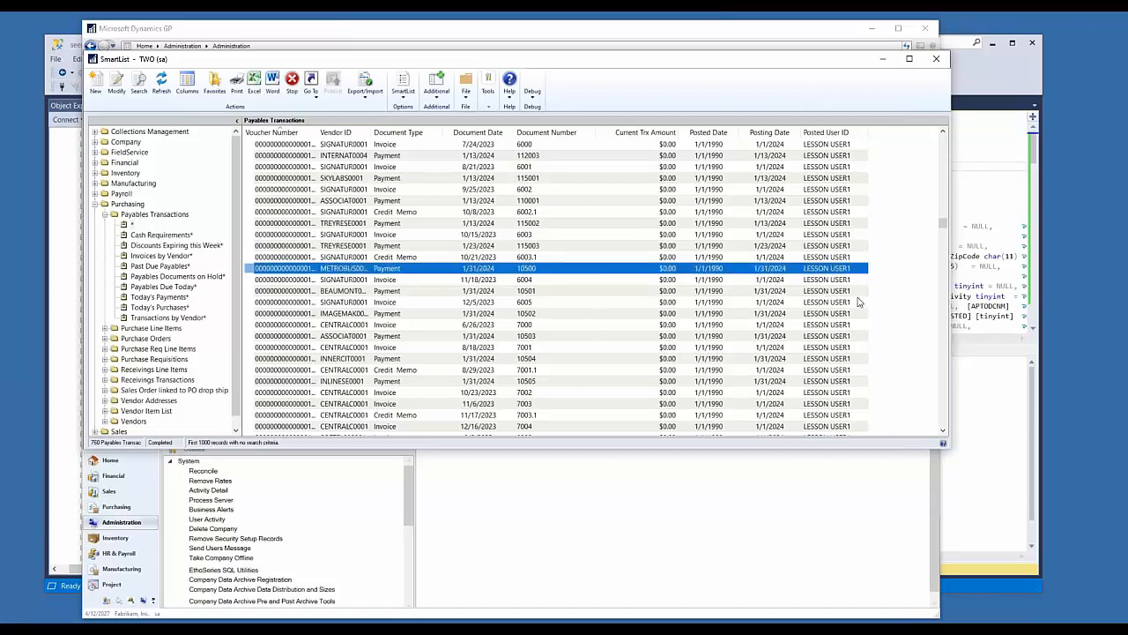
pyautogui.click(827, 282)
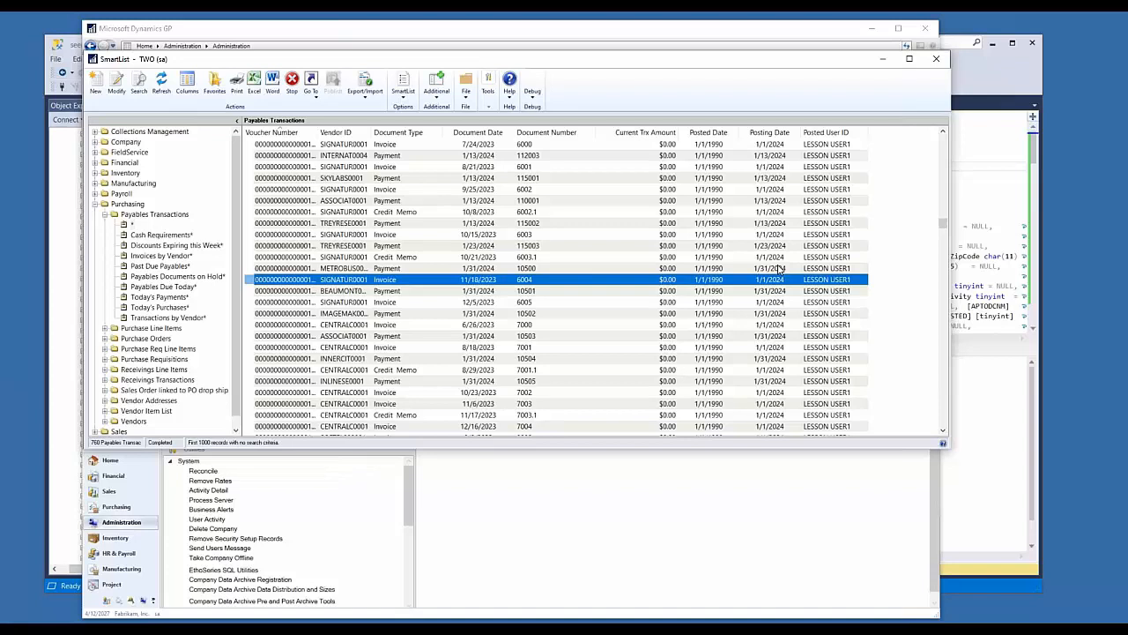
# Step: Search the columns available for the Payables Transactions list for "period"
pyautogui.click(513, 375)
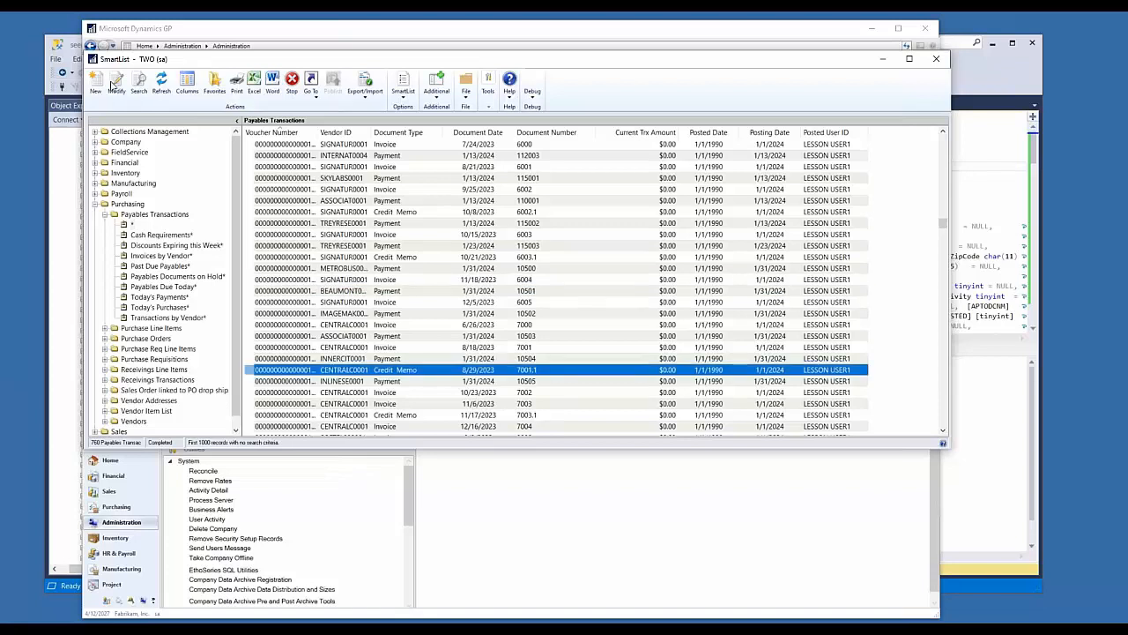
pyautogui.click(187, 85)
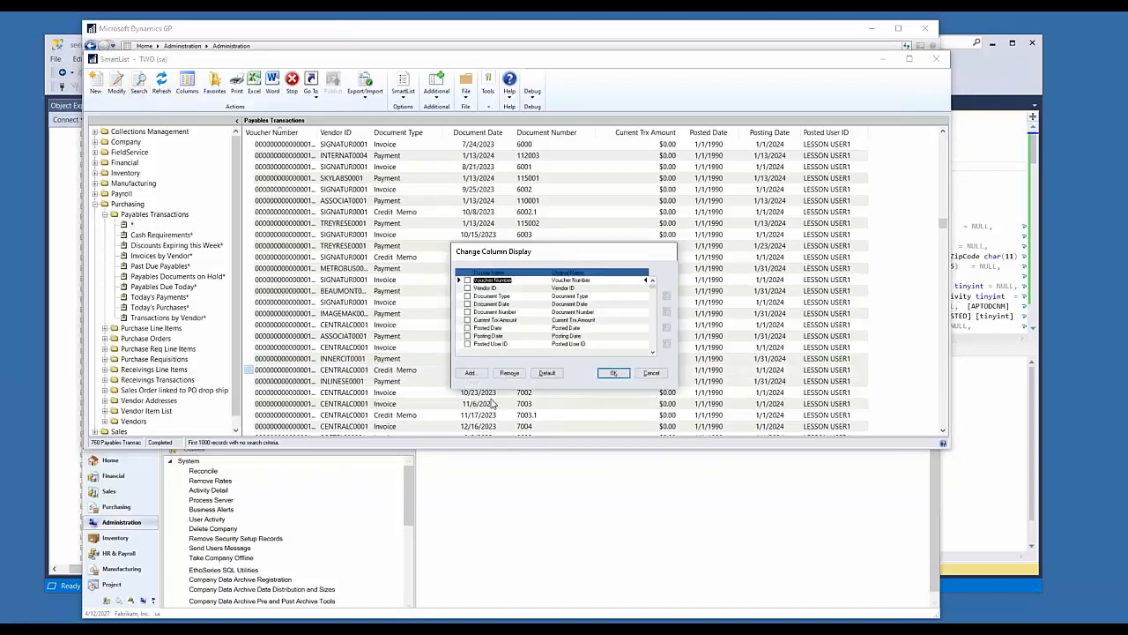
pyautogui.click(471, 373)
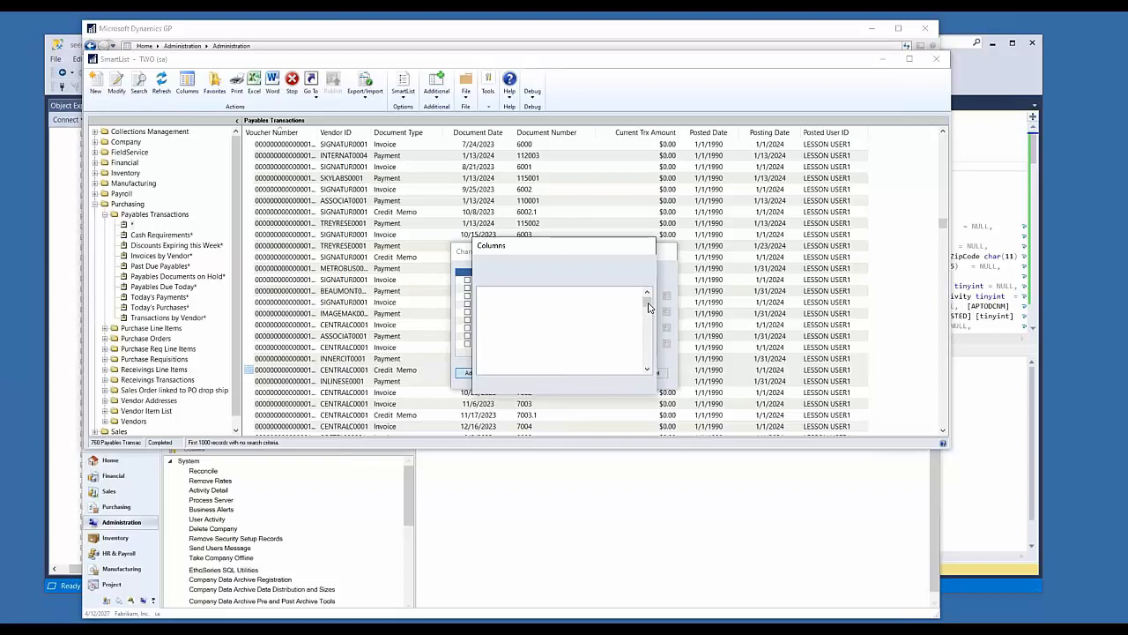
pyautogui.moveTo(648, 306); pyautogui.dragTo(643, 332)
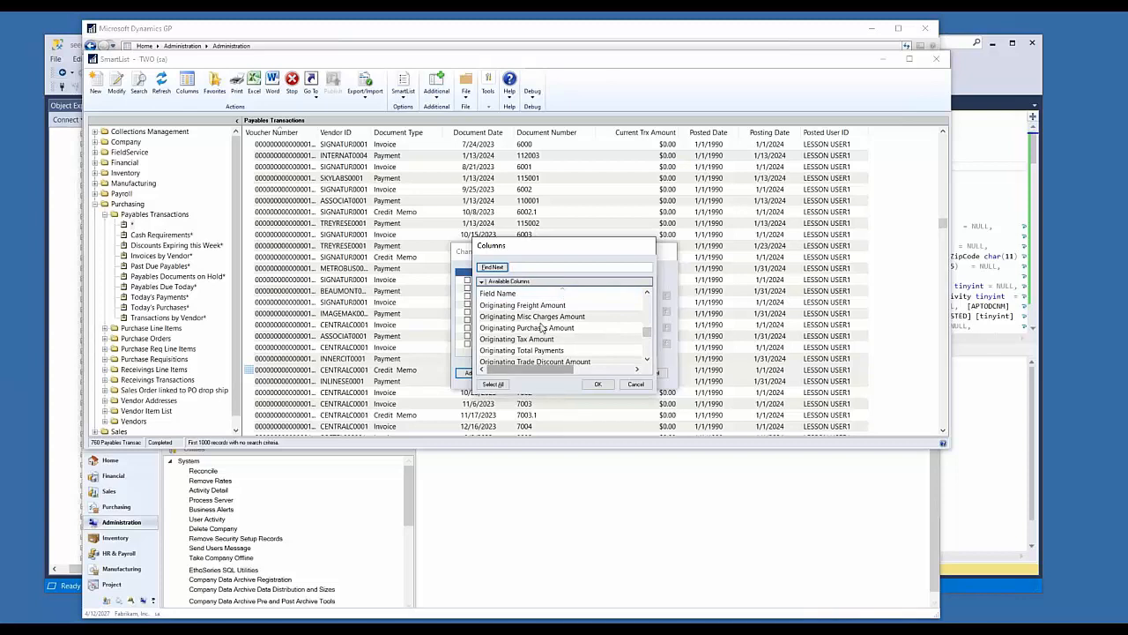
pyautogui.scroll(4, 542, 328)
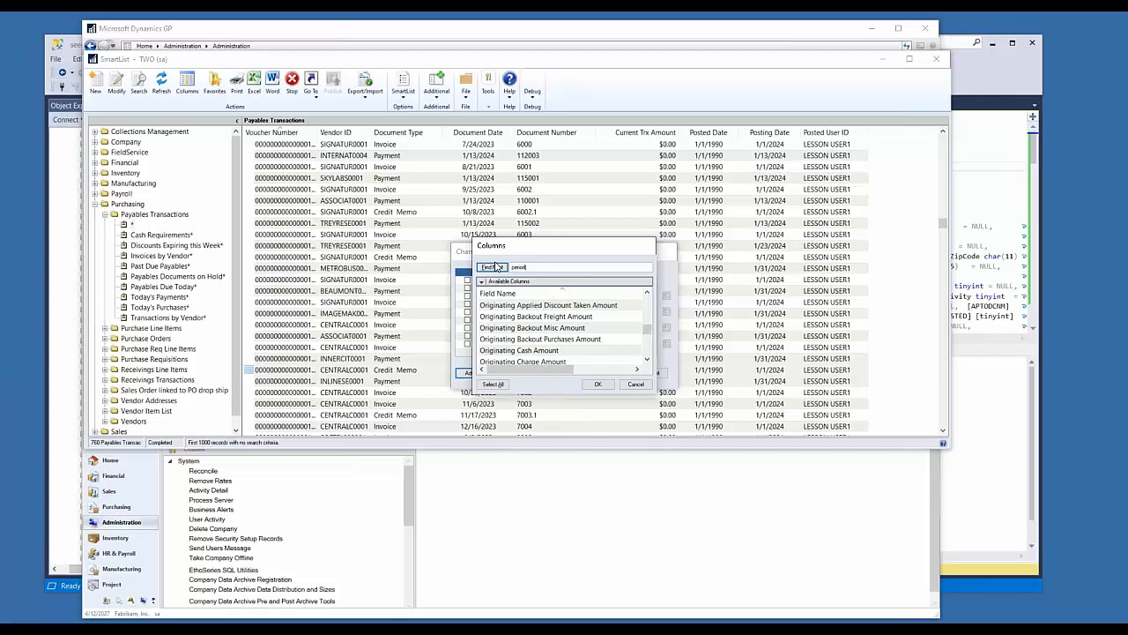
pyautogui.press('Return')
# Step: Search the available columns for "aging", restarting the search from the first column in the list
pyautogui.click(535, 269)
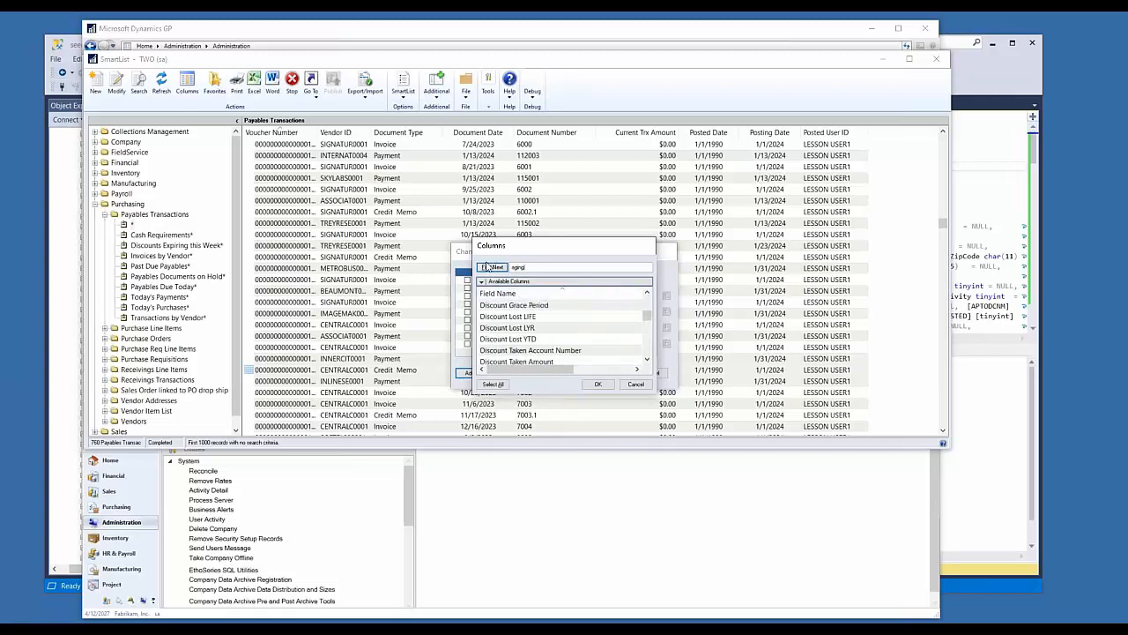
pyautogui.click(516, 327)
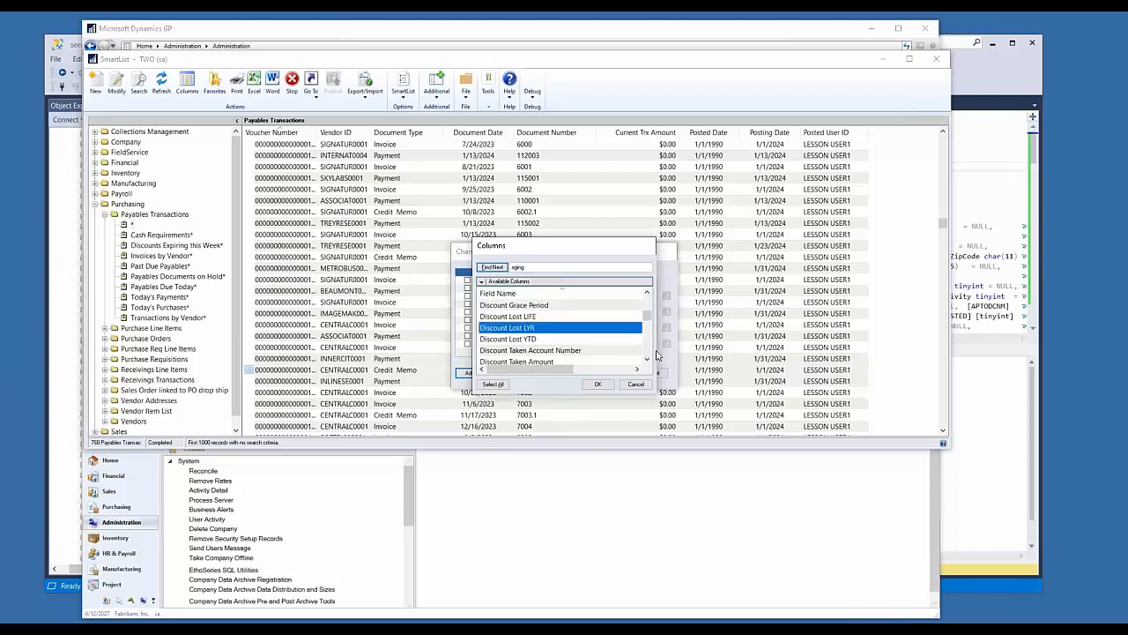
pyautogui.moveTo(647, 316); pyautogui.dragTo(643, 278)
pyautogui.click(495, 313)
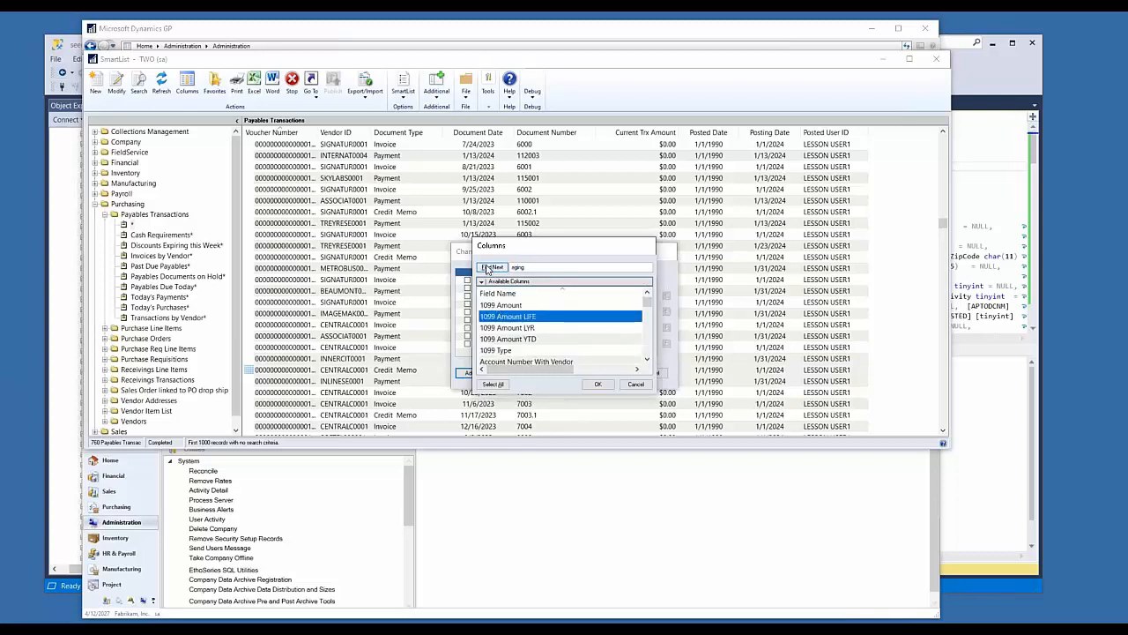
pyautogui.click(491, 267)
# Step: Browse the available columns alphabetically from the 1099 fields to the document fields for one useful to a payables audit
pyautogui.scroll(-7, 522, 324)
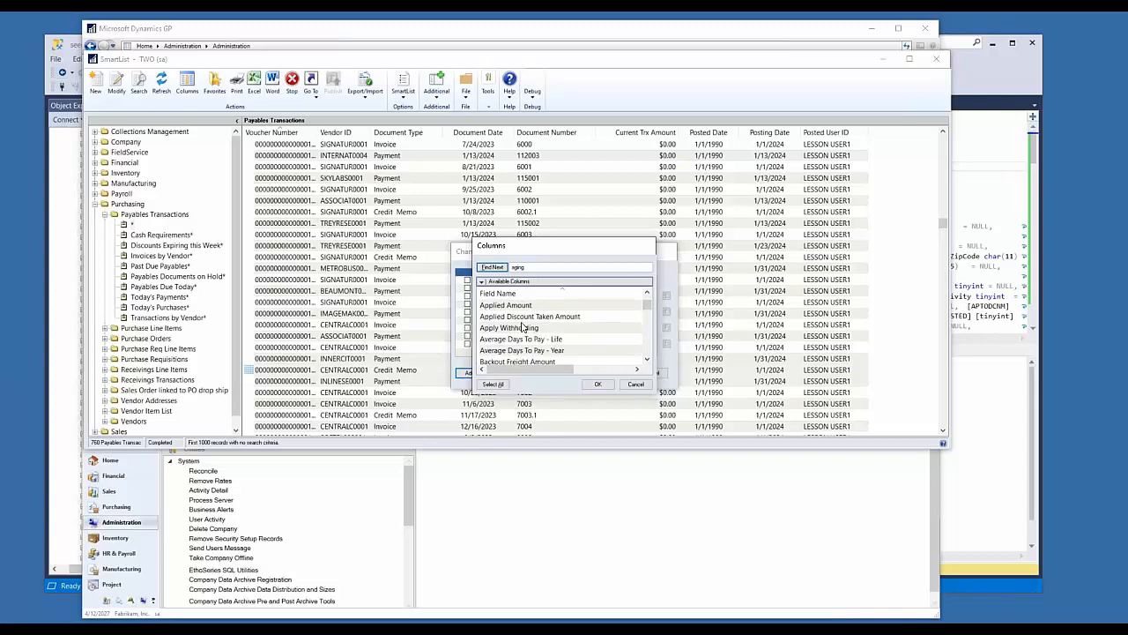
pyautogui.scroll(10, 521, 325)
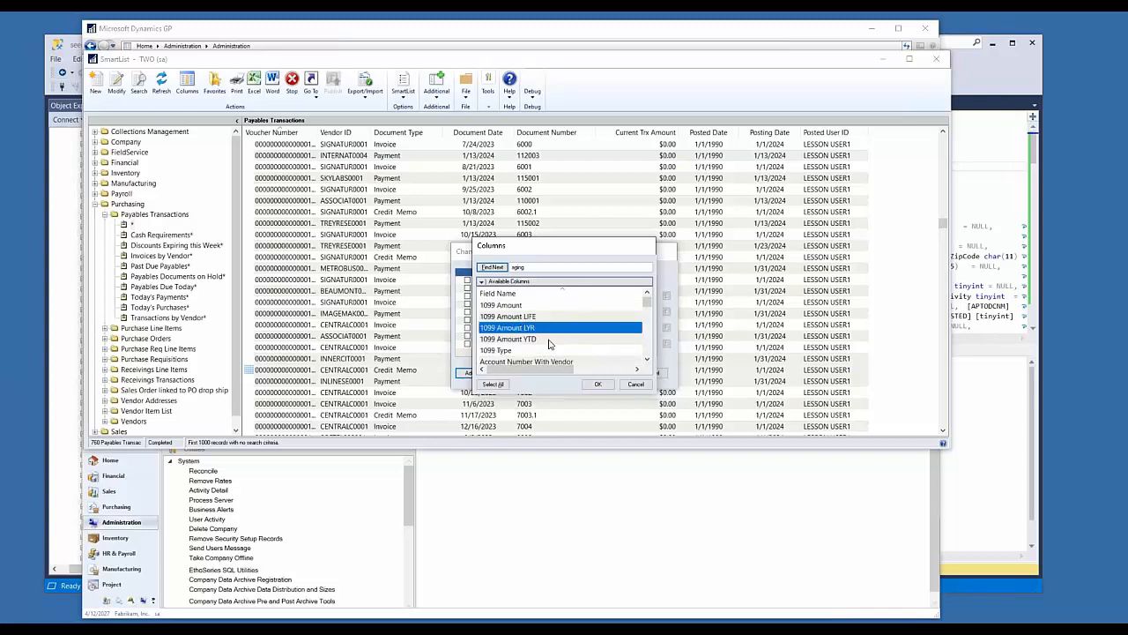
pyautogui.scroll(-6, 546, 342)
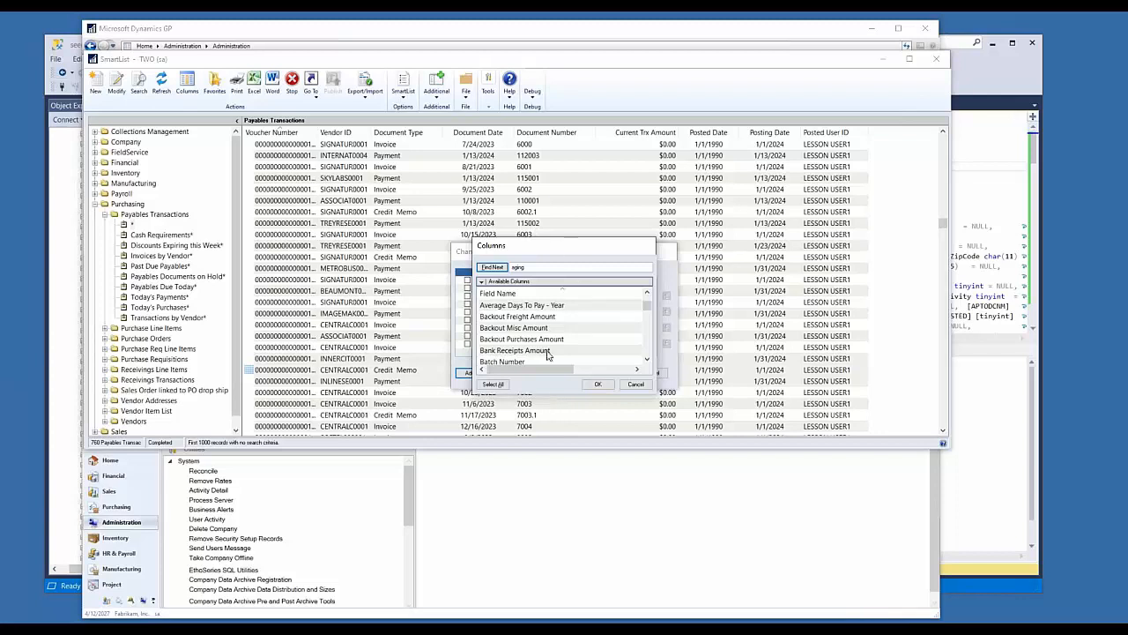
pyautogui.scroll(-5, 546, 351)
pyautogui.scroll(-4, 547, 351)
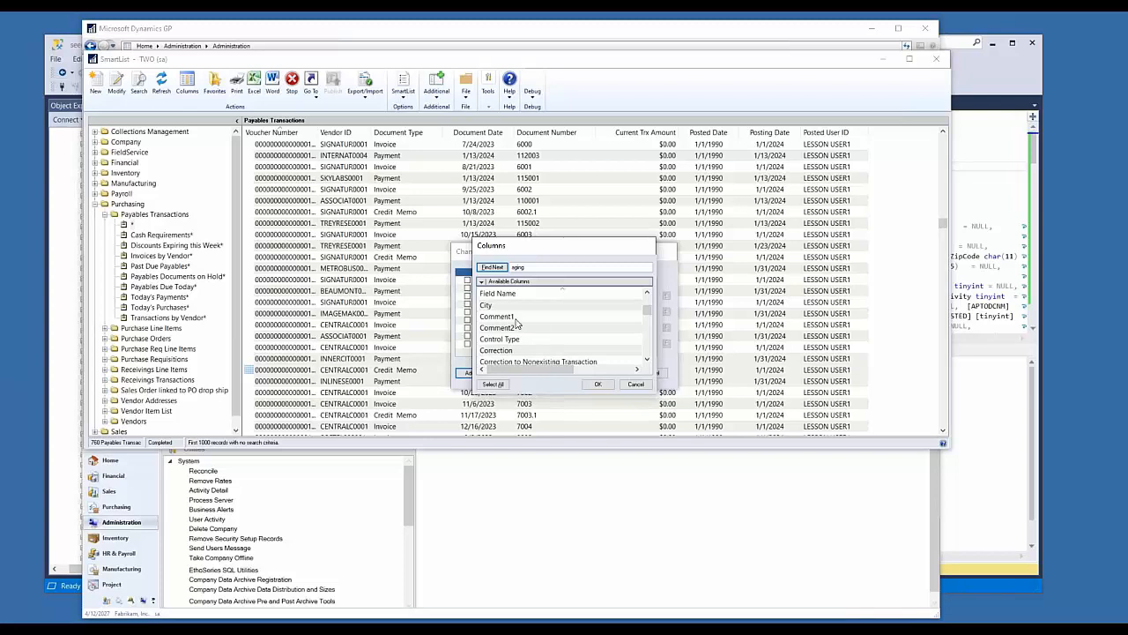
pyautogui.click(517, 317)
pyautogui.click(547, 328)
pyautogui.click(527, 318)
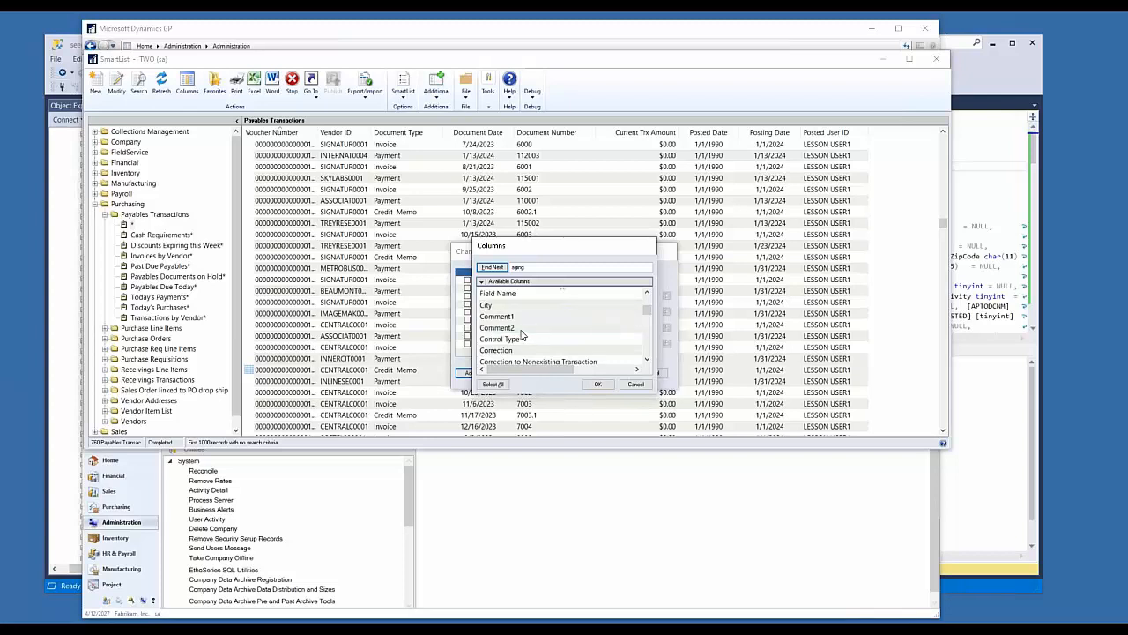
pyautogui.scroll(-2, 529, 339)
pyautogui.scroll(-1, 541, 339)
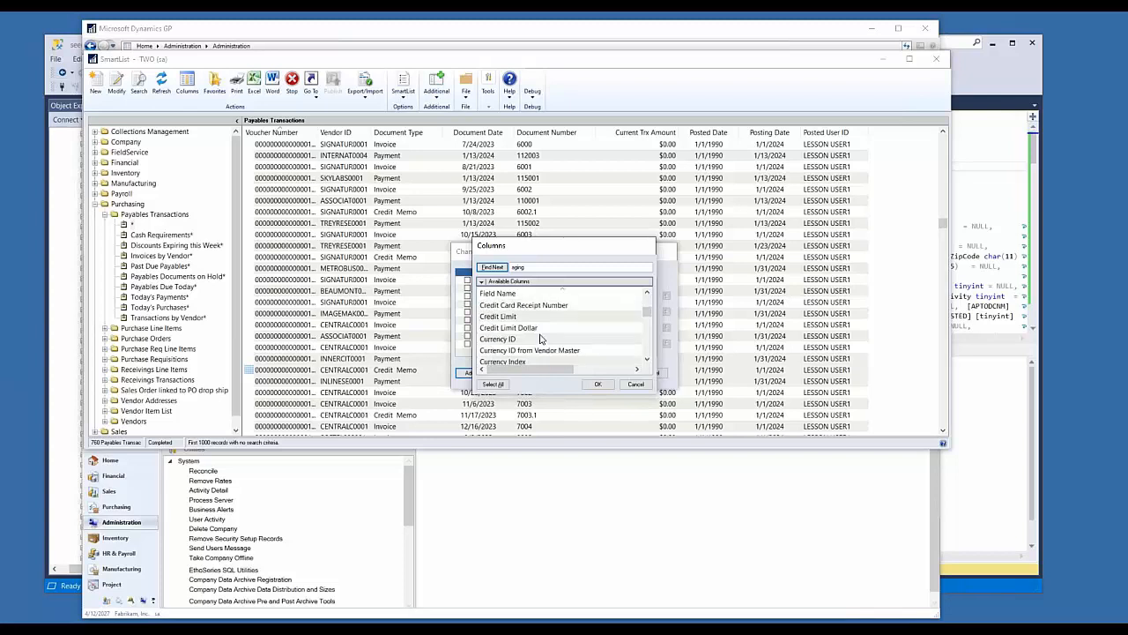
pyautogui.scroll(-3, 541, 339)
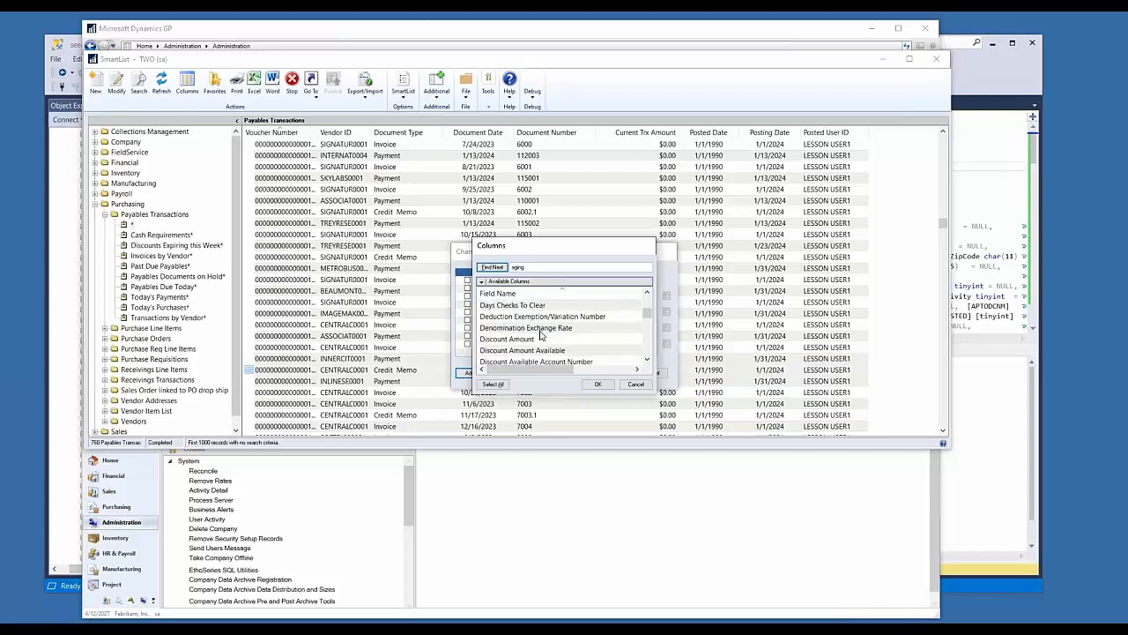
pyautogui.scroll(-3, 520, 335)
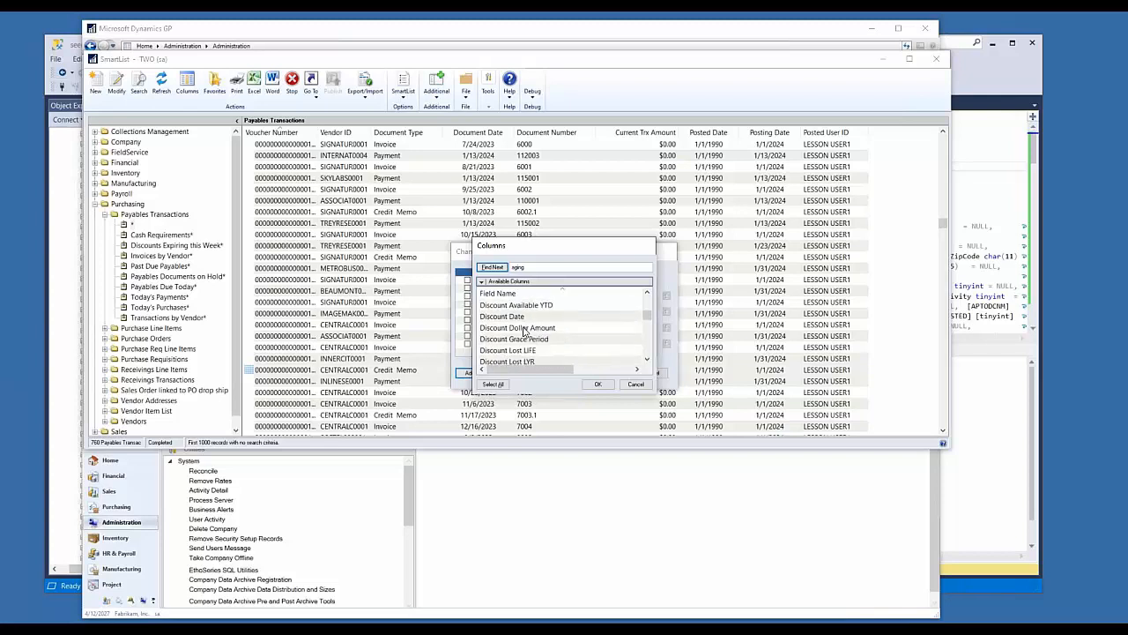
pyautogui.scroll(-4, 556, 331)
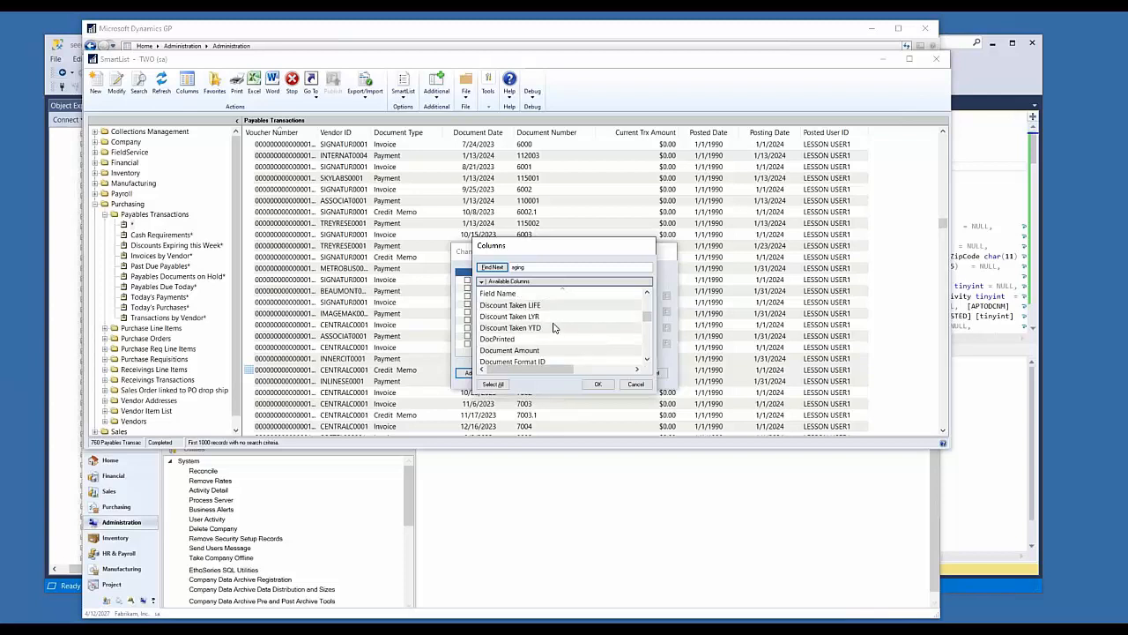
pyautogui.scroll(1, 565, 334)
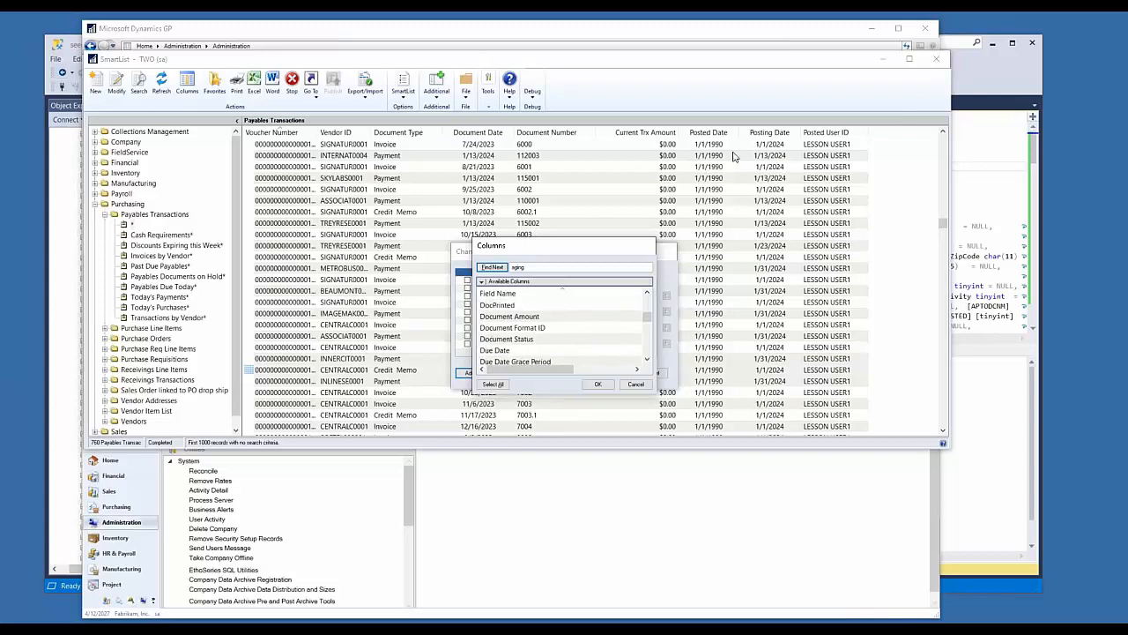
# Step: Add the Document Amount column to the Payables Transactions column display
pyautogui.click(518, 330)
pyautogui.click(521, 319)
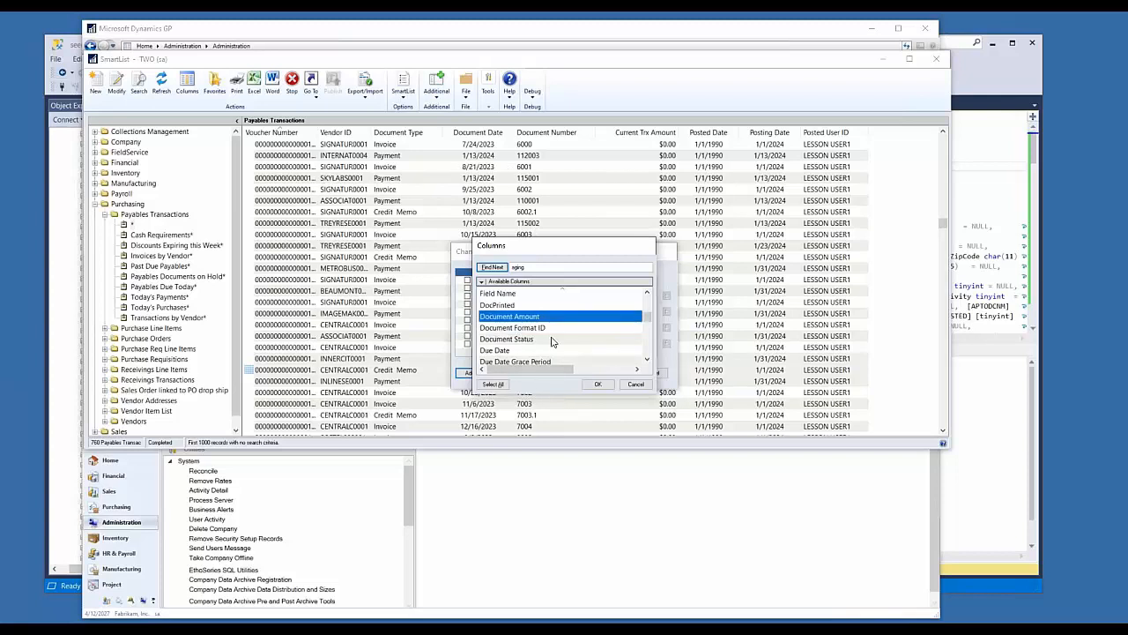
pyautogui.click(598, 383)
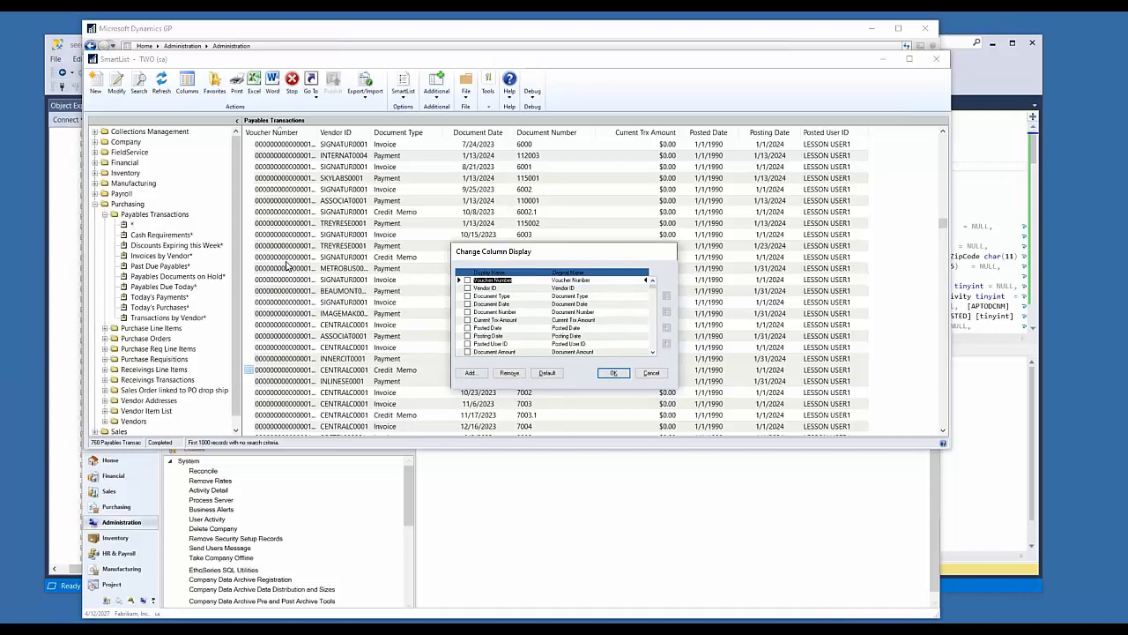
# Step: Move Document Amount up to directly after Document Number and apply the column display
pyautogui.click(485, 352)
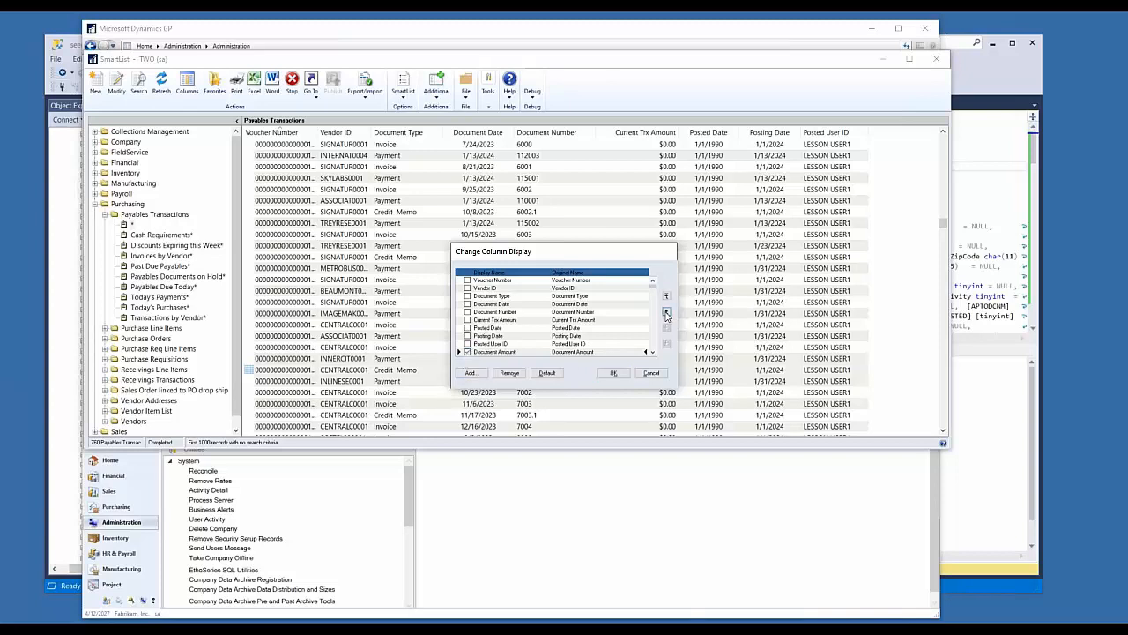
pyautogui.click(666, 311)
pyautogui.click(666, 311)
pyautogui.click(666, 311)
pyautogui.click(666, 311)
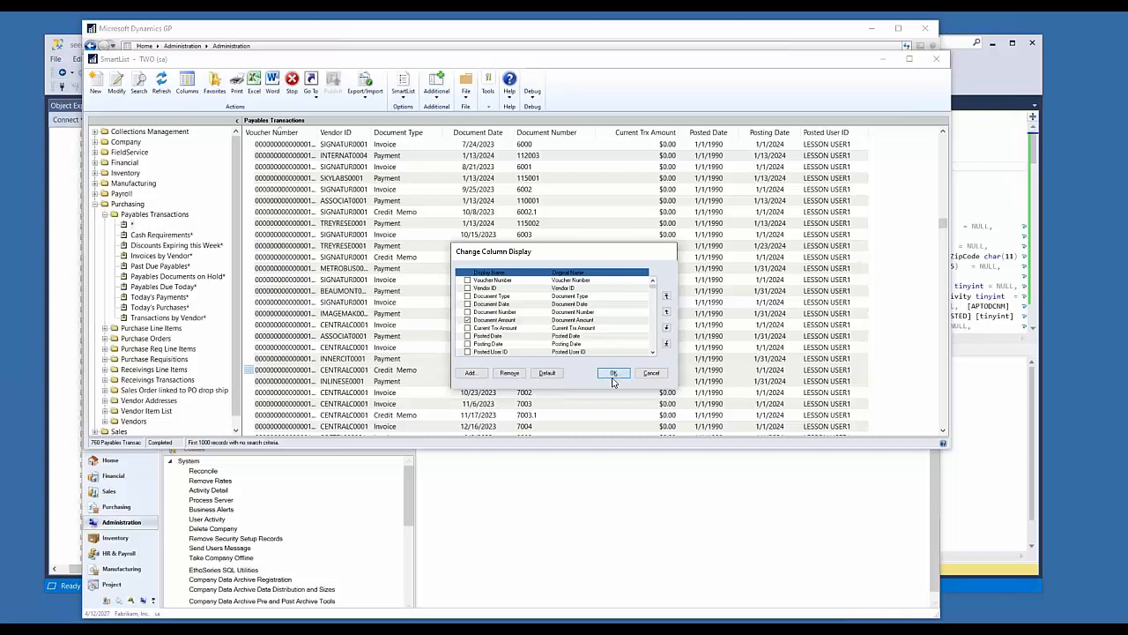
pyautogui.click(614, 372)
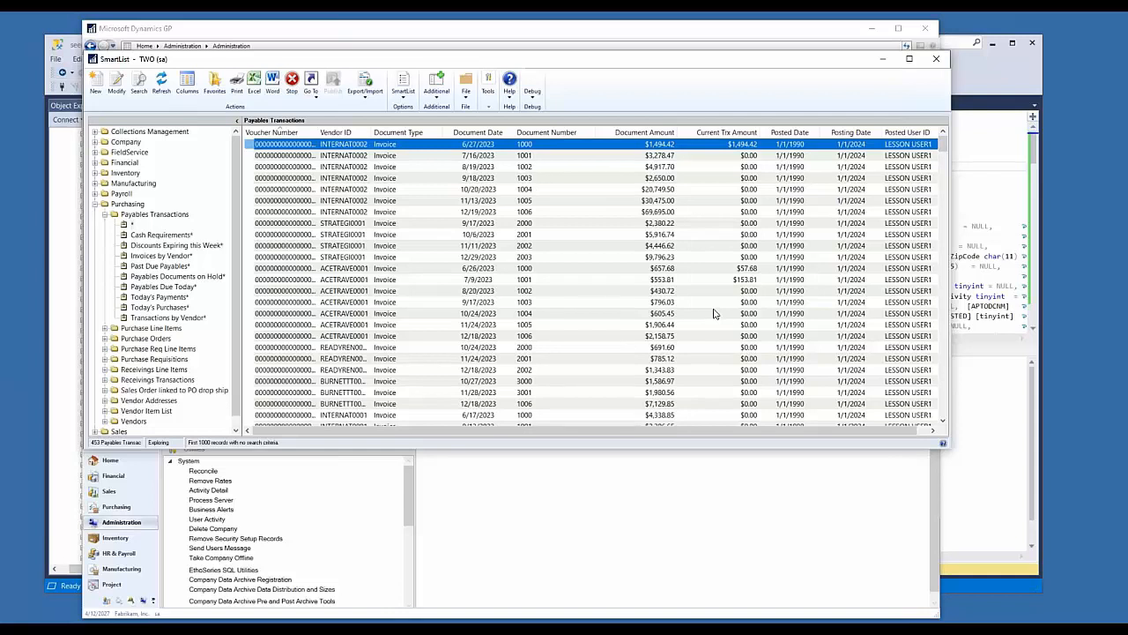
# Step: Save the Payables Transactions list as a favorite named Payables Audit, visible to System, without a reminder
pyautogui.click(670, 201)
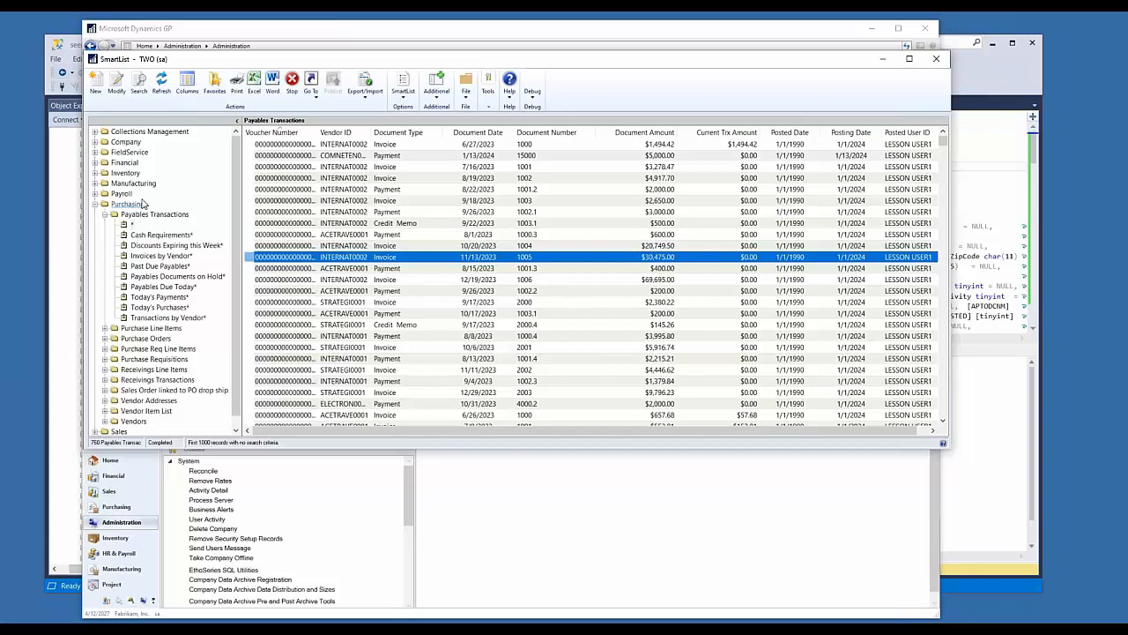
pyautogui.click(216, 81)
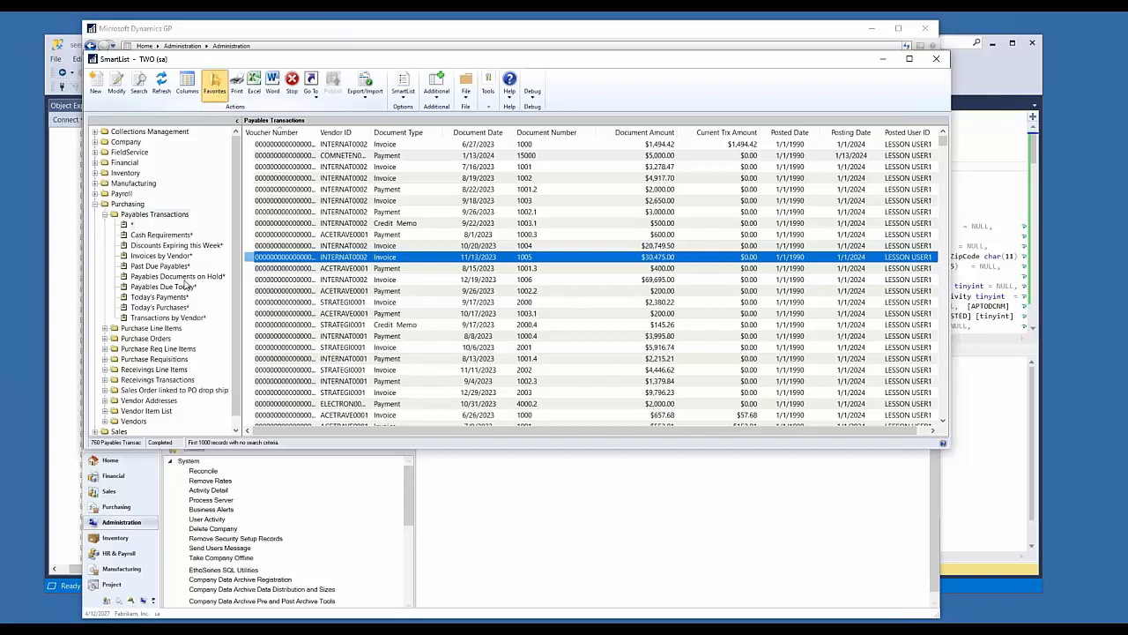
pyautogui.write('Payables Audit')
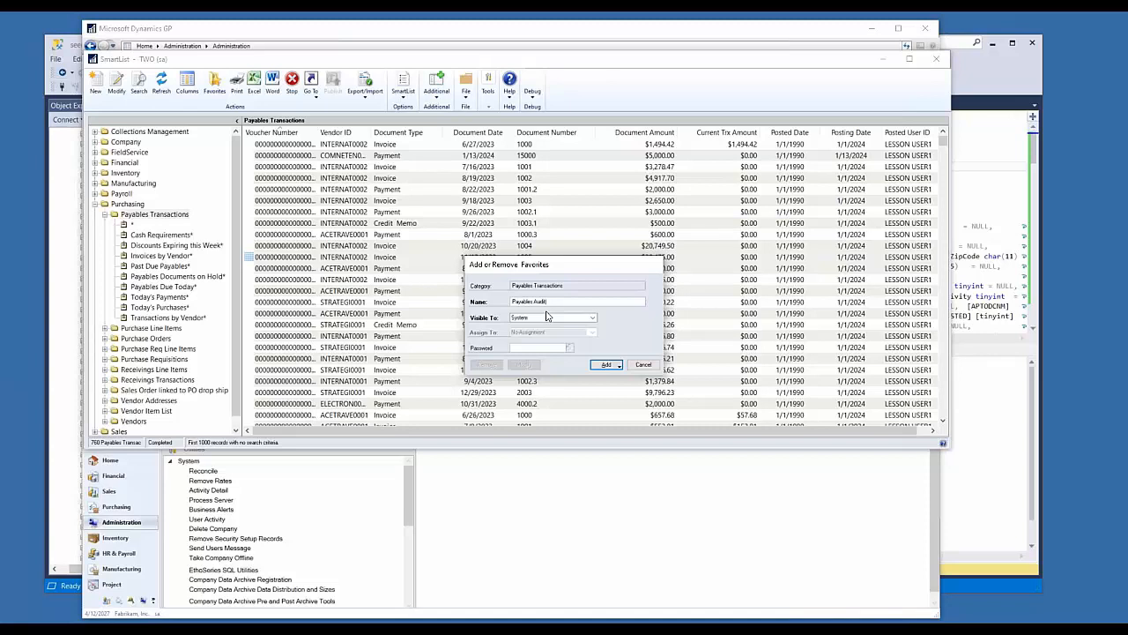
pyautogui.click(614, 366)
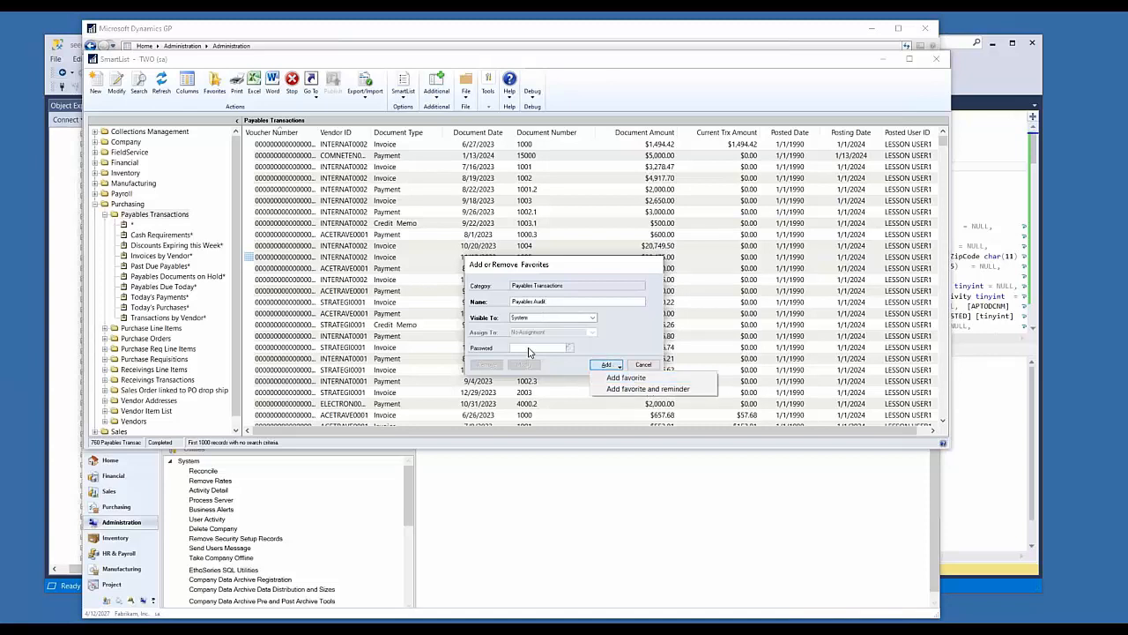
pyautogui.click(530, 349)
pyautogui.click(615, 365)
pyautogui.click(631, 379)
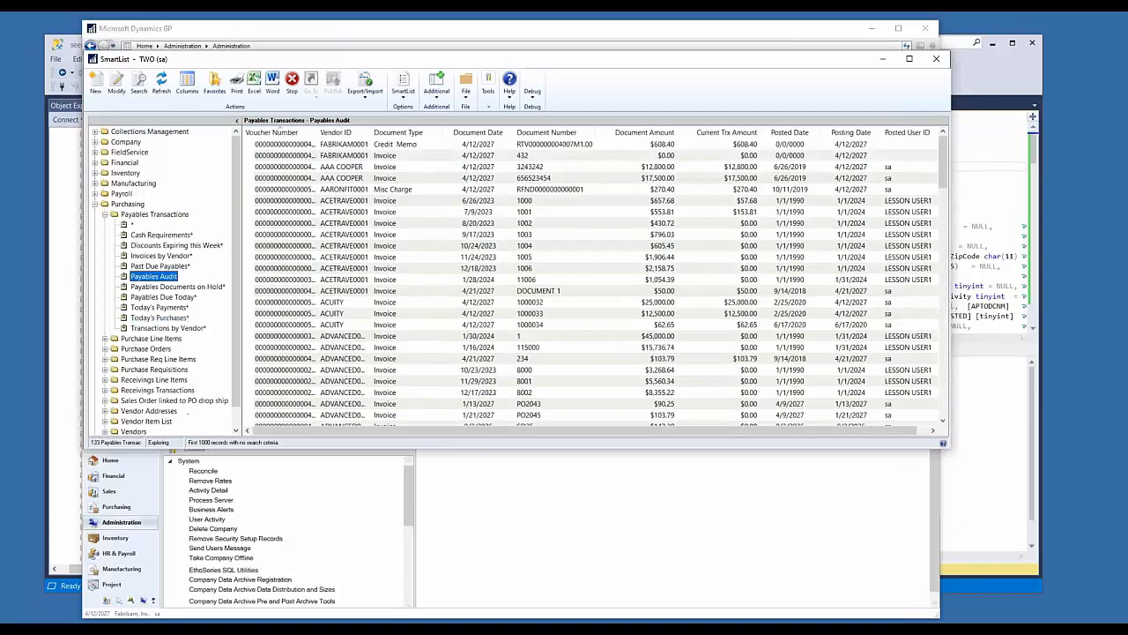
# Step: Set the search's maximum records to 10,000 and save the change to the existing Payables Audit favorite
pyautogui.click(224, 445)
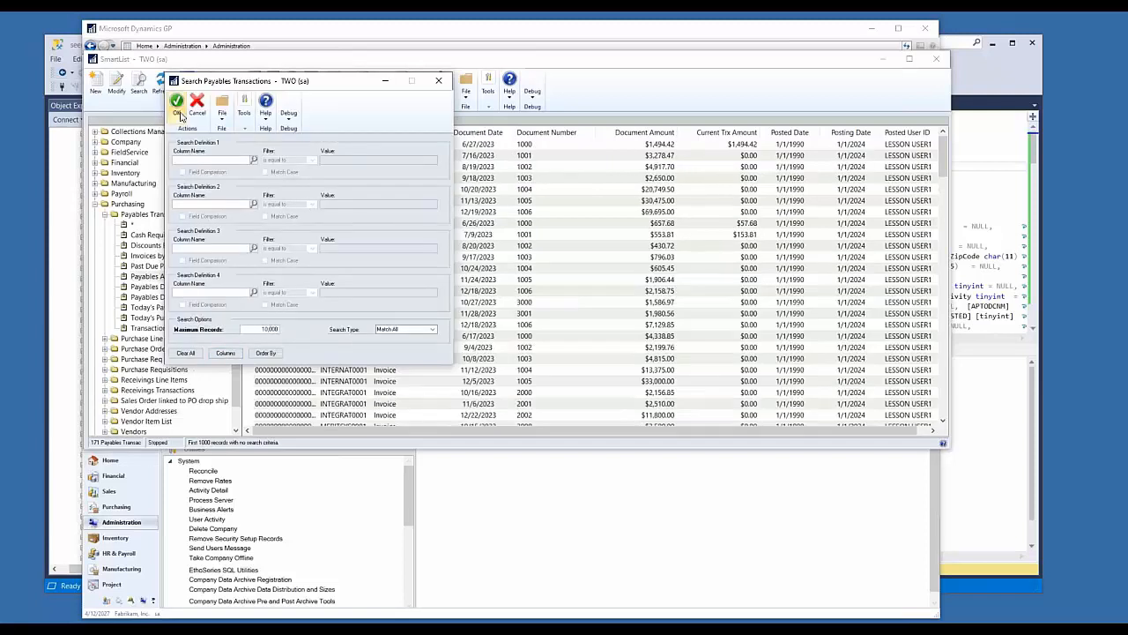
pyautogui.click(176, 101)
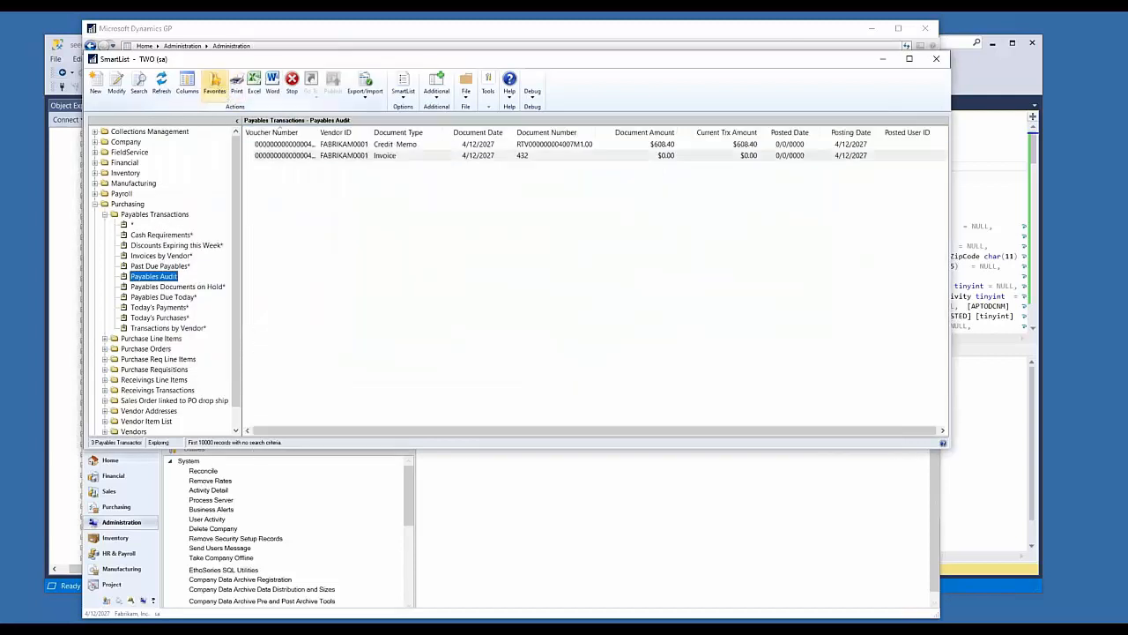
pyautogui.click(217, 88)
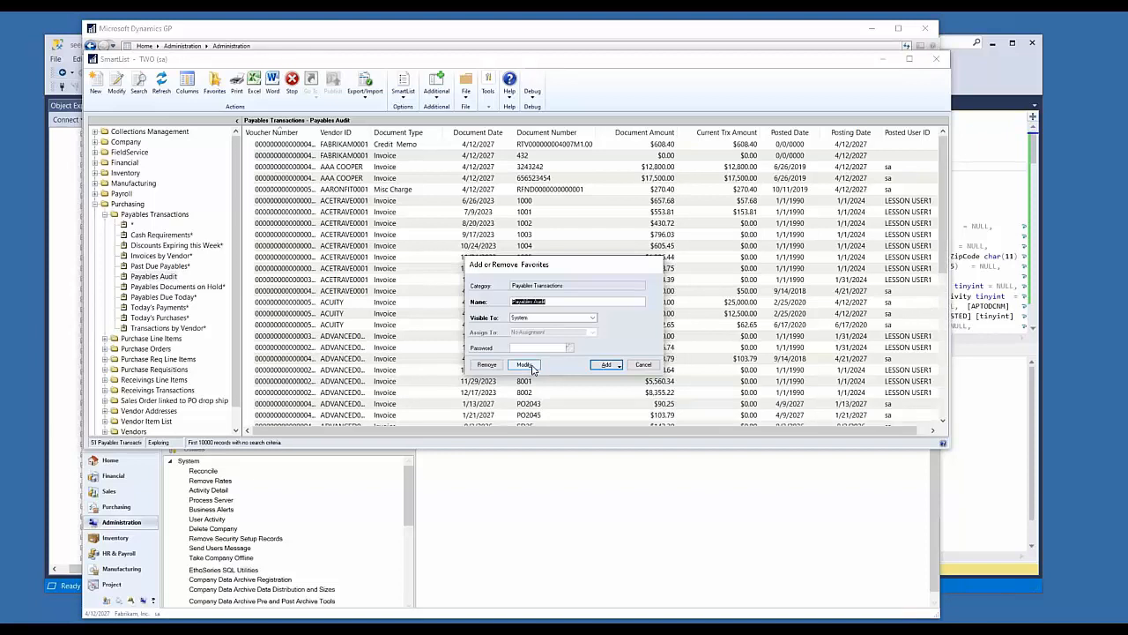
pyautogui.click(524, 364)
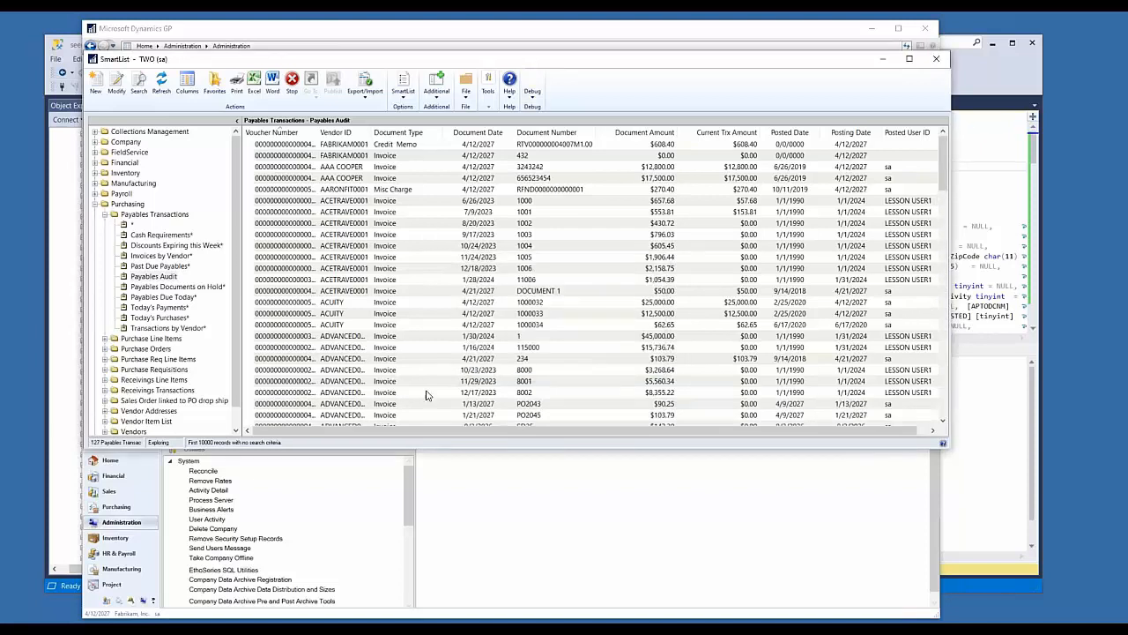
# Step: Collapse the Purchasing folder in the SmartList tree
pyautogui.scroll(-1, 159, 327)
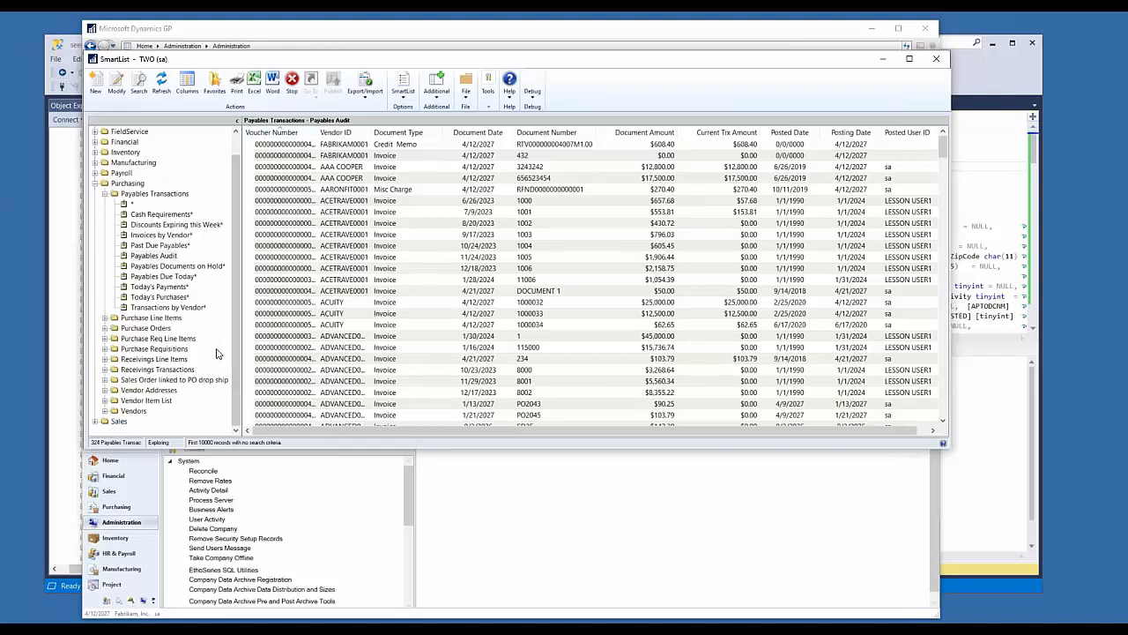
pyautogui.scroll(1, 219, 348)
pyautogui.click(95, 204)
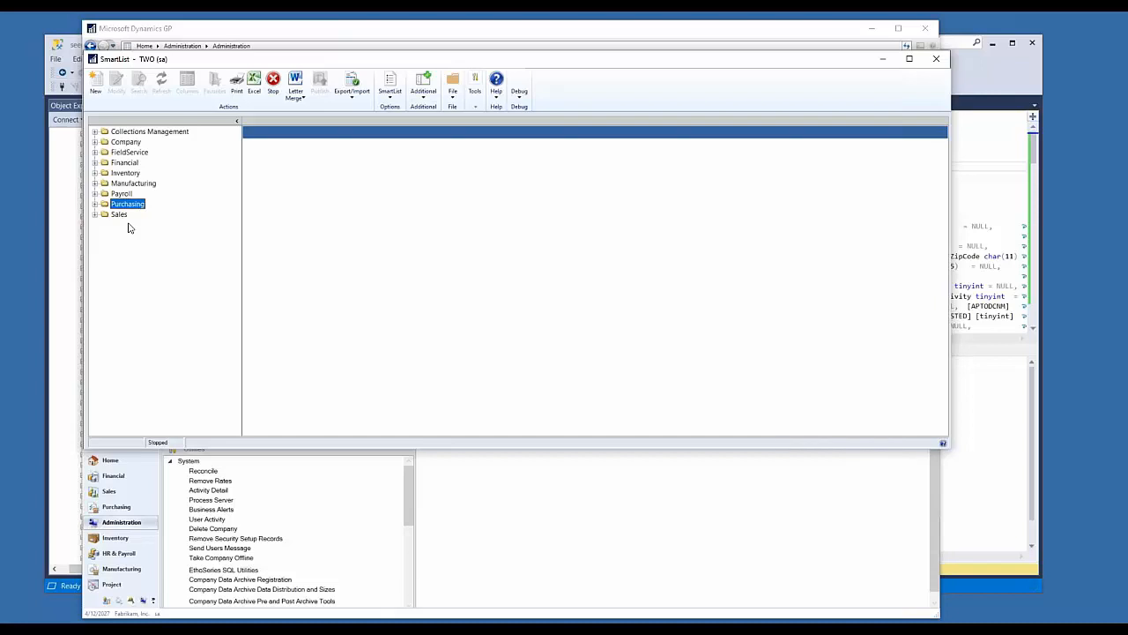
pyautogui.moveTo(775, 70); pyautogui.dragTo(805, 171)
pyautogui.moveTo(565, 166); pyautogui.dragTo(550, 71)
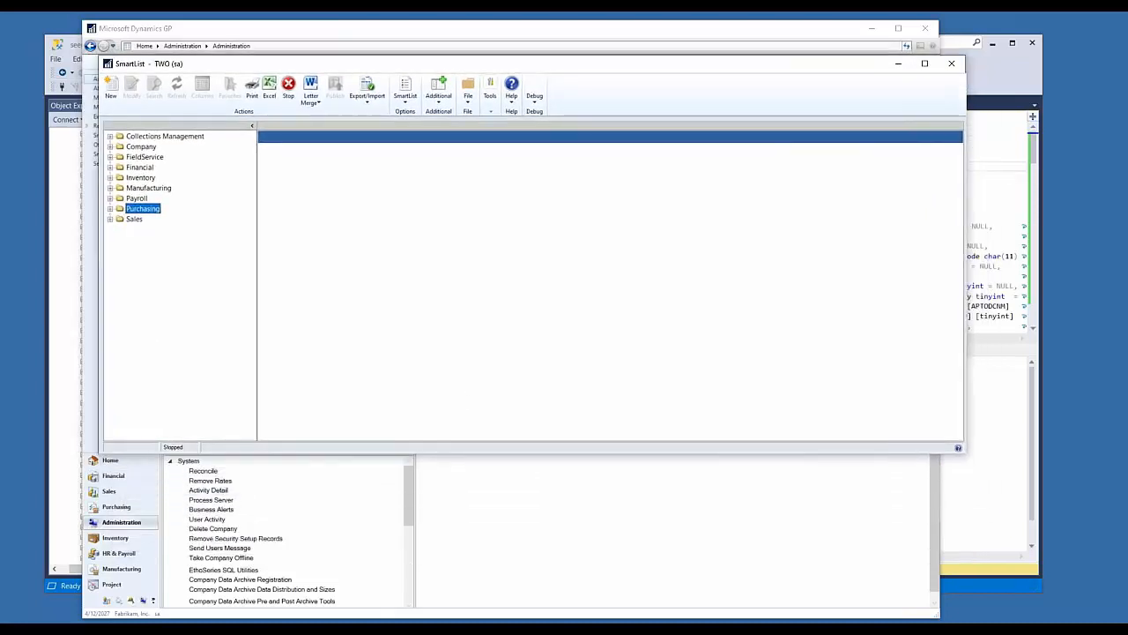
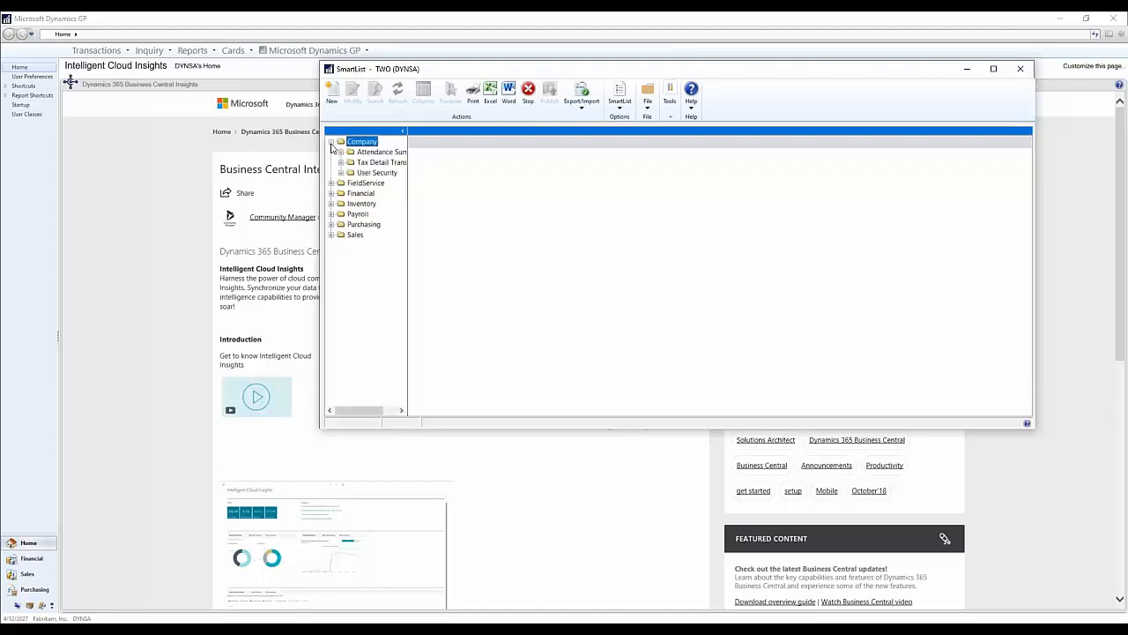
# Step: Display the User Security list from the Company folder and open it for modification in SmartList Designer
pyautogui.click(377, 172)
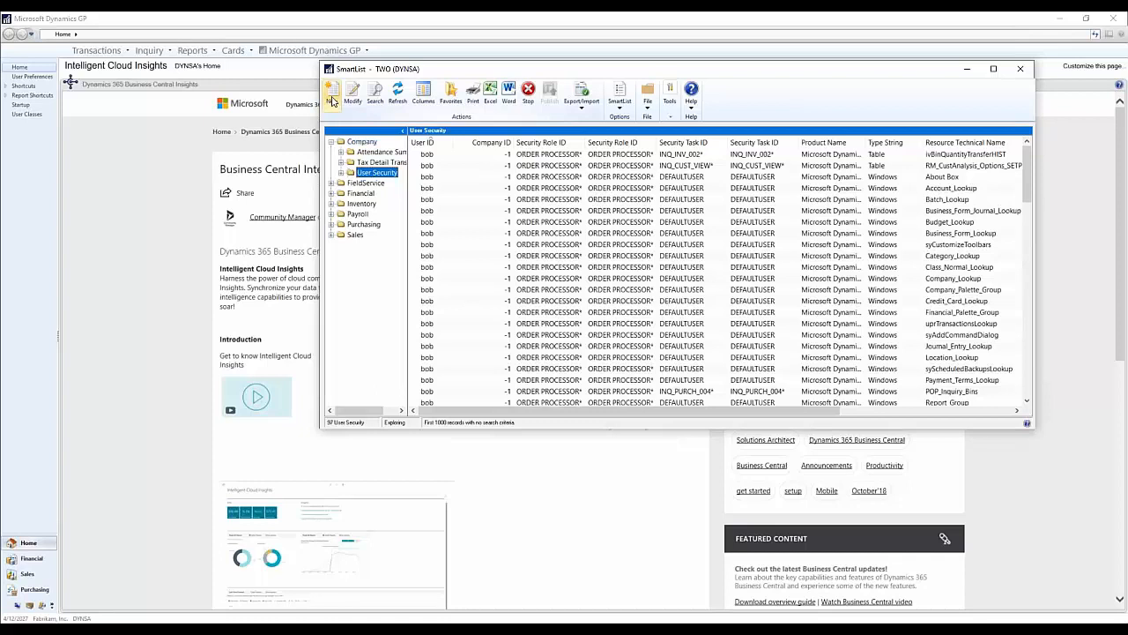
pyautogui.click(332, 97)
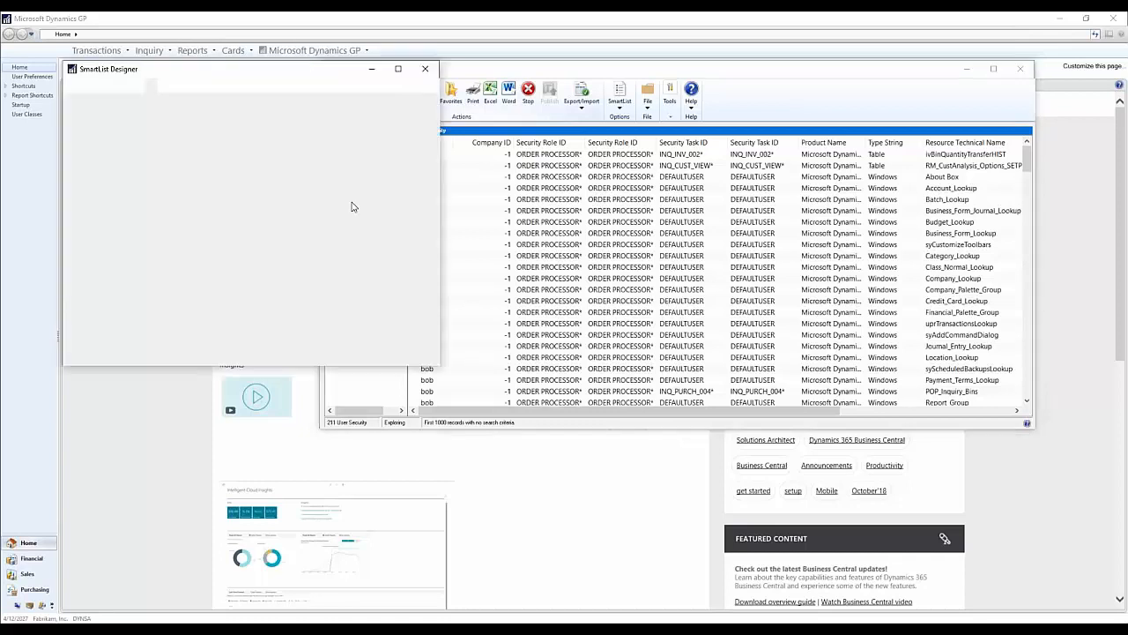
pyautogui.moveTo(238, 71); pyautogui.dragTo(516, 121)
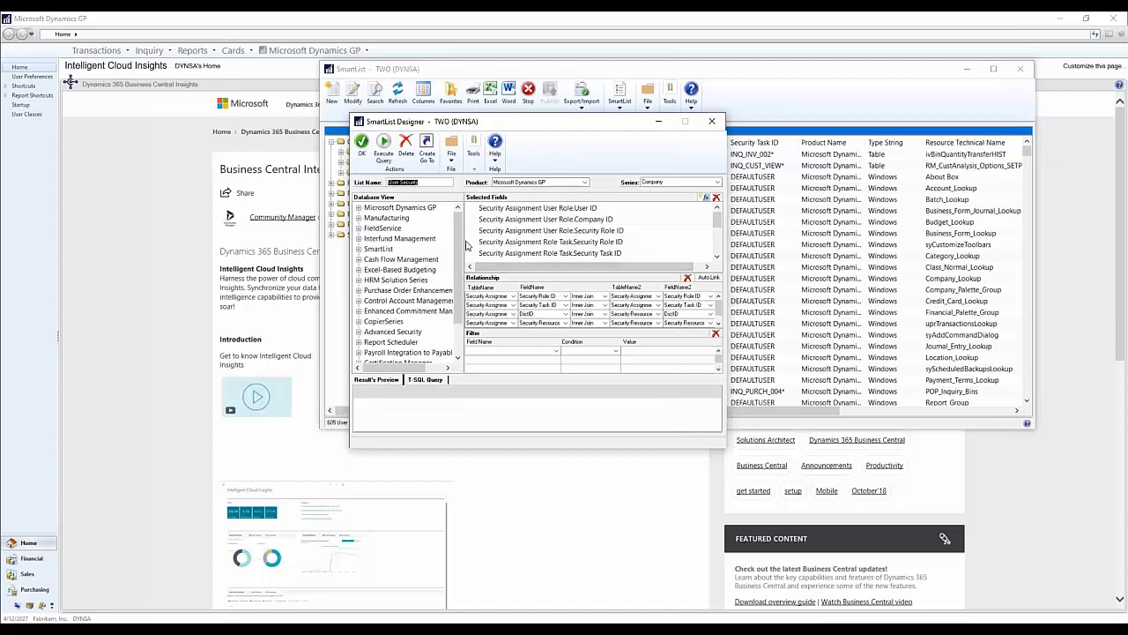
# Step: Expand the Microsoft Dynamics GP System tables in the designer's database view and show the fields of Security Assignment Role Task
pyautogui.moveTo(459, 242)
pyautogui.mouseDown()
pyautogui.moveTo(457, 297)
pyautogui.moveTo(444, 232)
pyautogui.mouseUp()
pyautogui.click(359, 208)
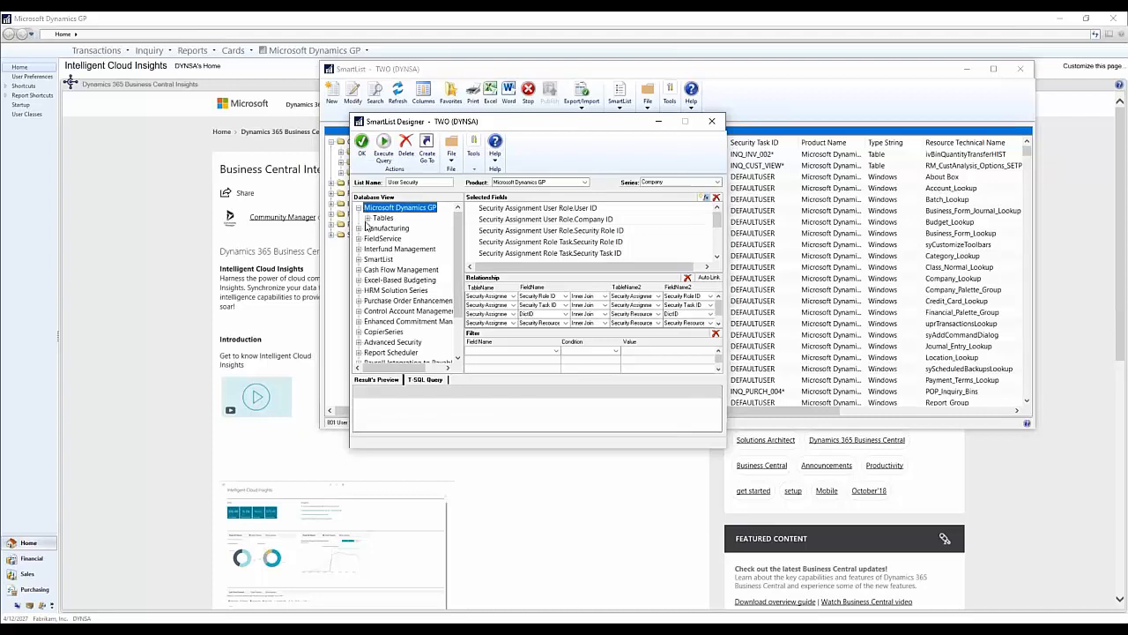
pyautogui.click(368, 217)
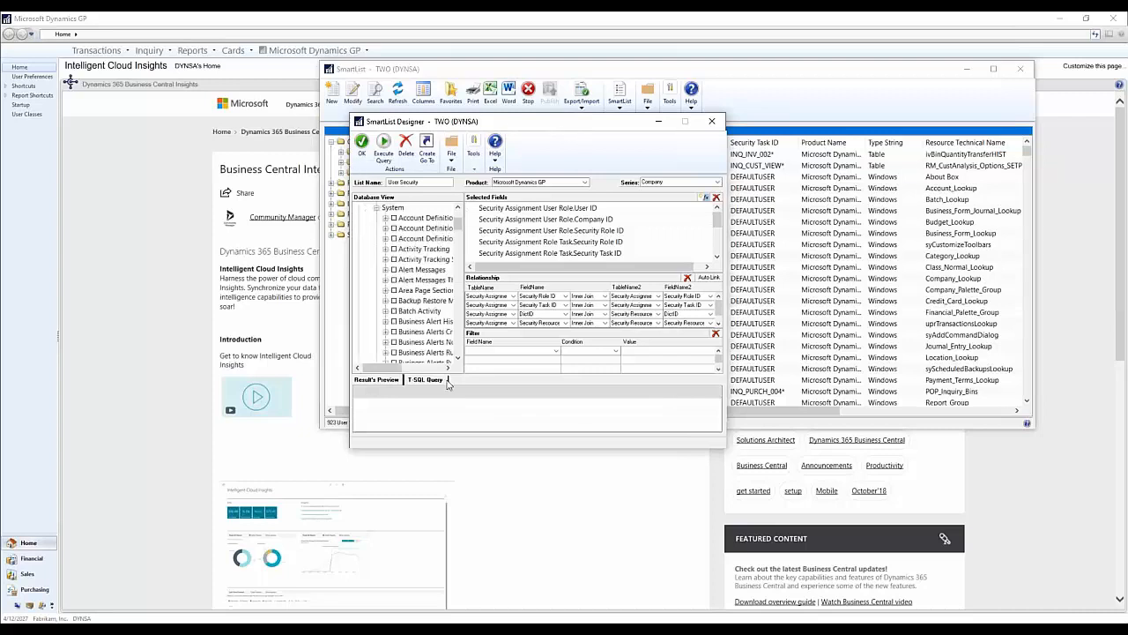
pyautogui.moveTo(458, 224); pyautogui.dragTo(426, 303)
pyautogui.moveTo(392, 369)
pyautogui.mouseDown()
pyautogui.moveTo(416, 370)
pyautogui.moveTo(387, 370)
pyautogui.mouseUp()
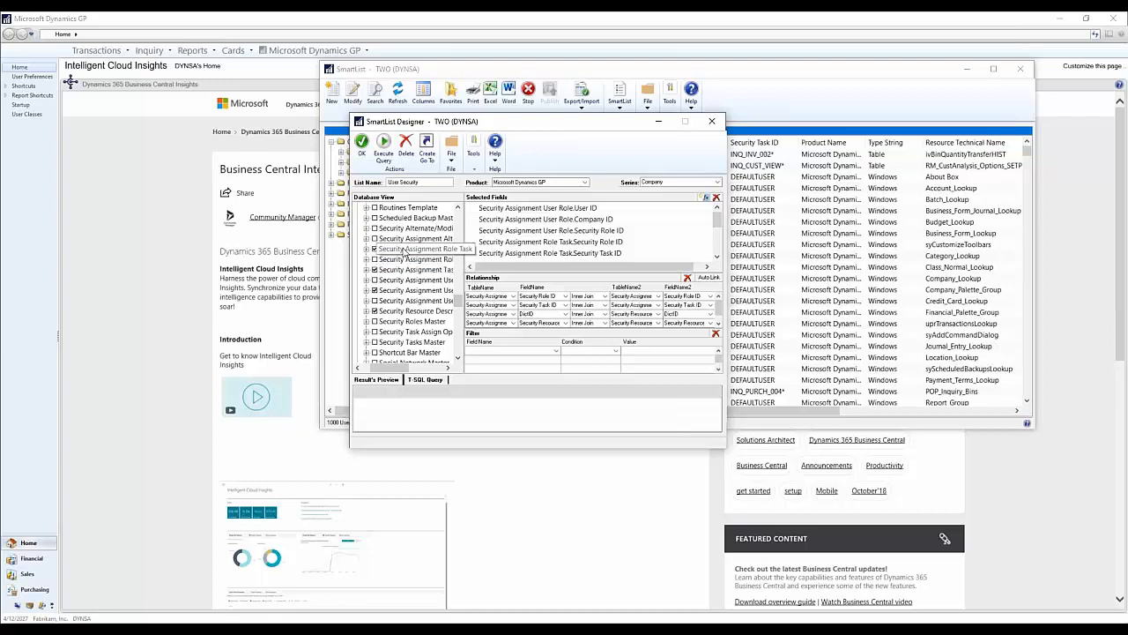
pyautogui.click(366, 249)
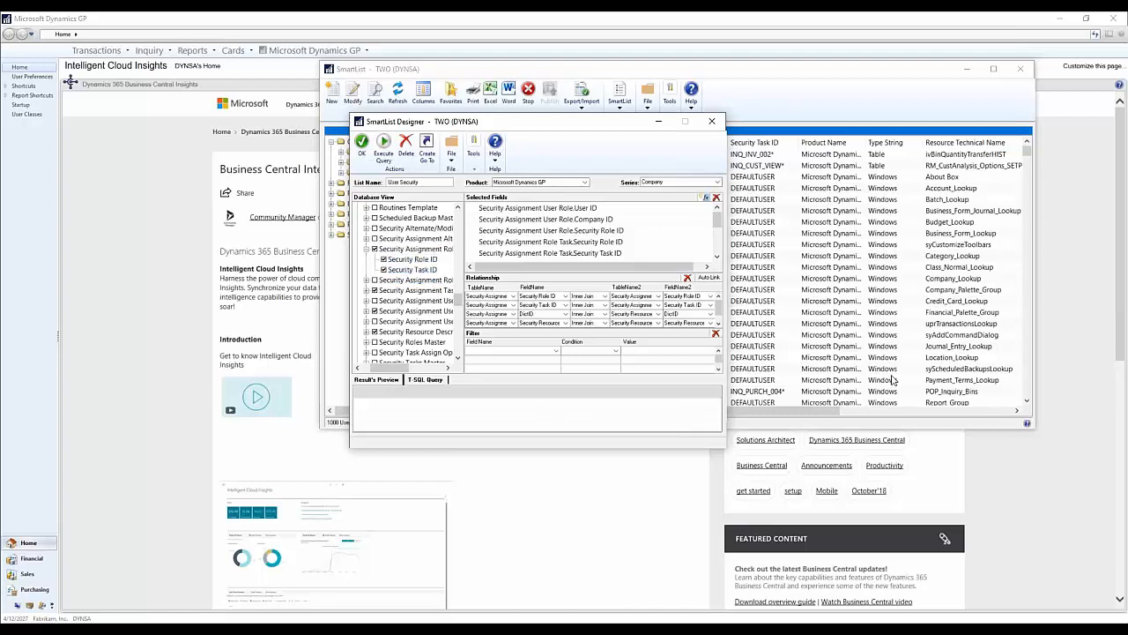
# Step: Review the designer's selected fields and expand the Security Assignment Task Operations and Security Resource Descriptions tables to show their fields
pyautogui.click(751, 411)
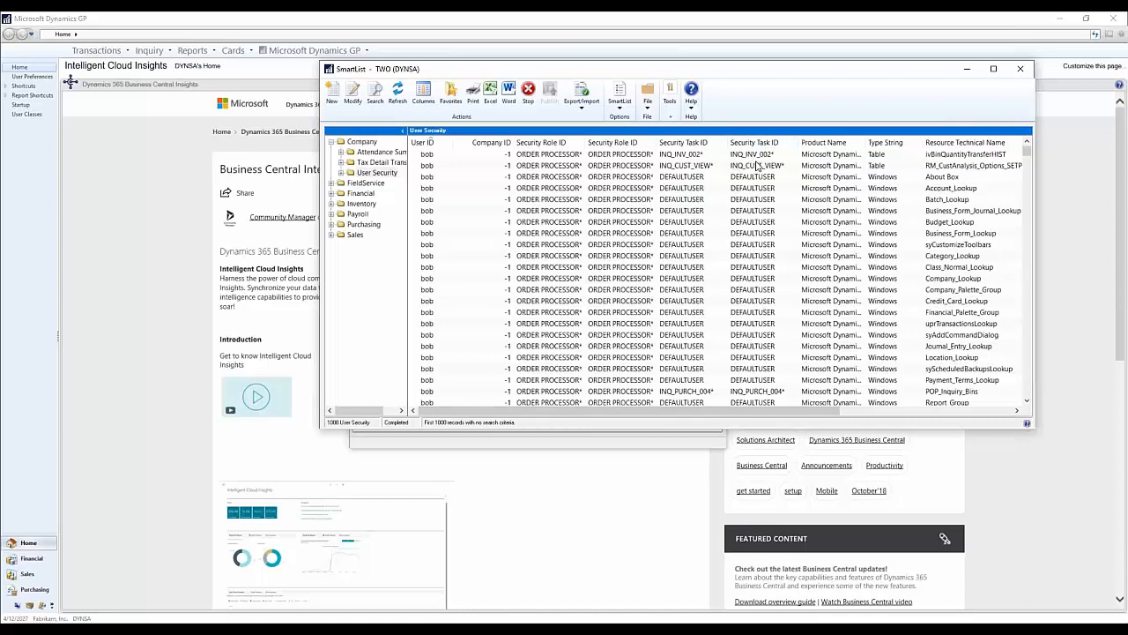
pyautogui.click(596, 447)
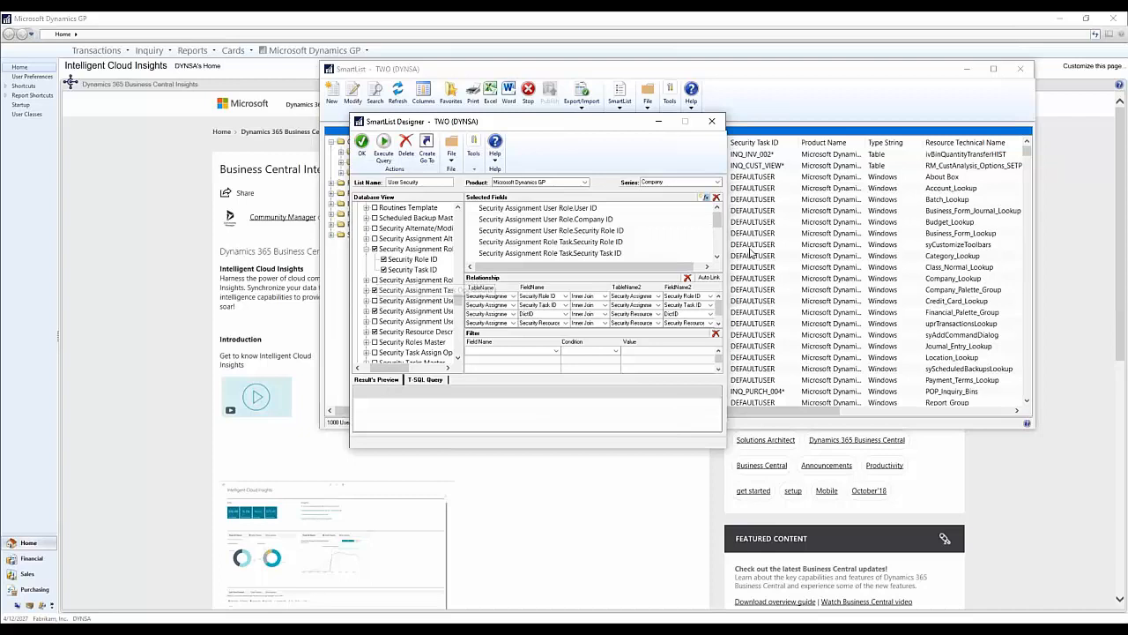
pyautogui.moveTo(718, 220); pyautogui.dragTo(721, 231)
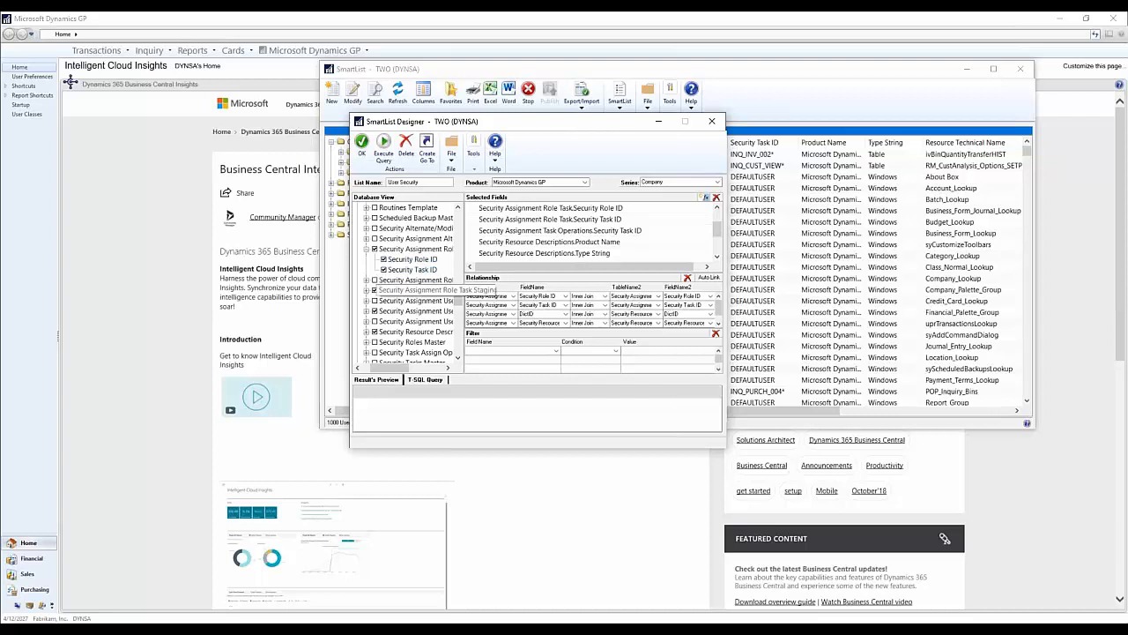
pyautogui.click(366, 292)
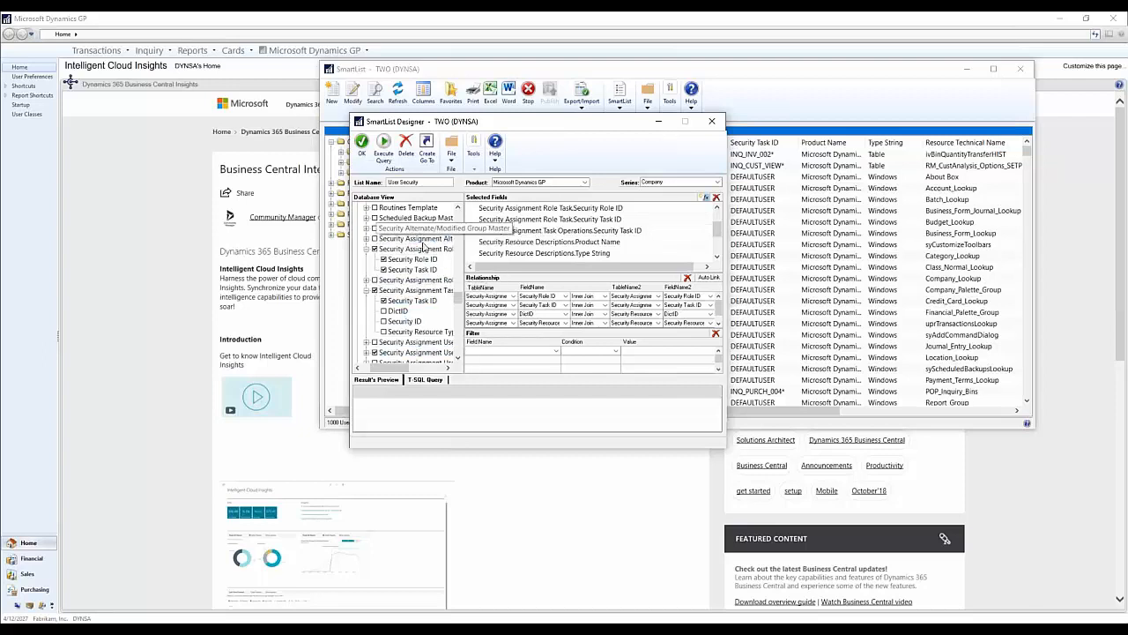
pyautogui.moveTo(459, 298); pyautogui.dragTo(459, 304)
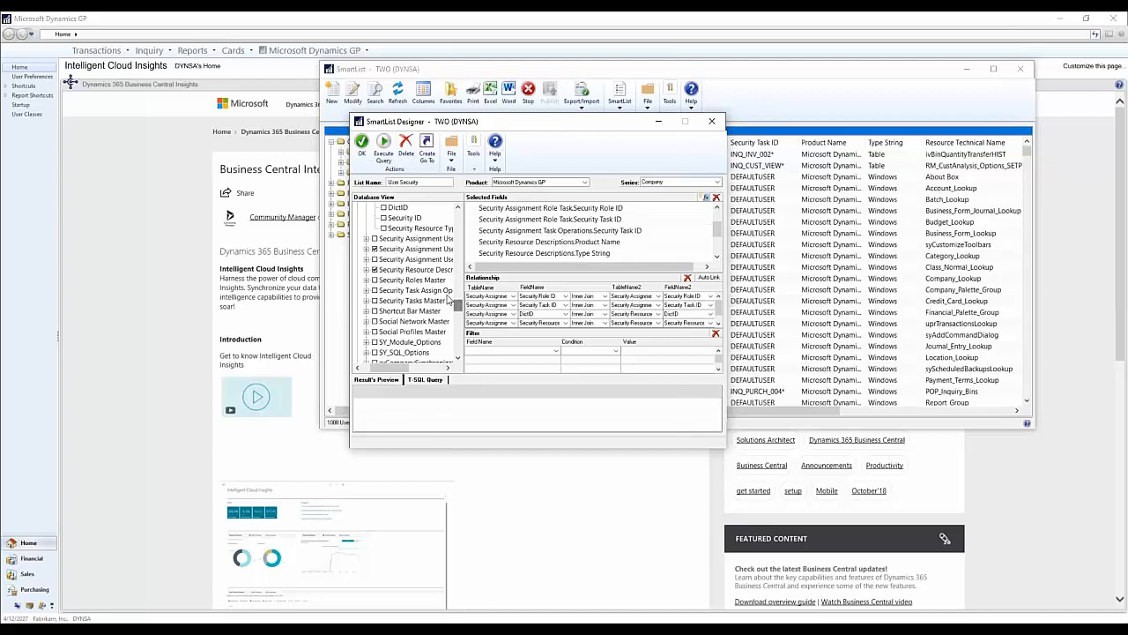
pyautogui.click(367, 269)
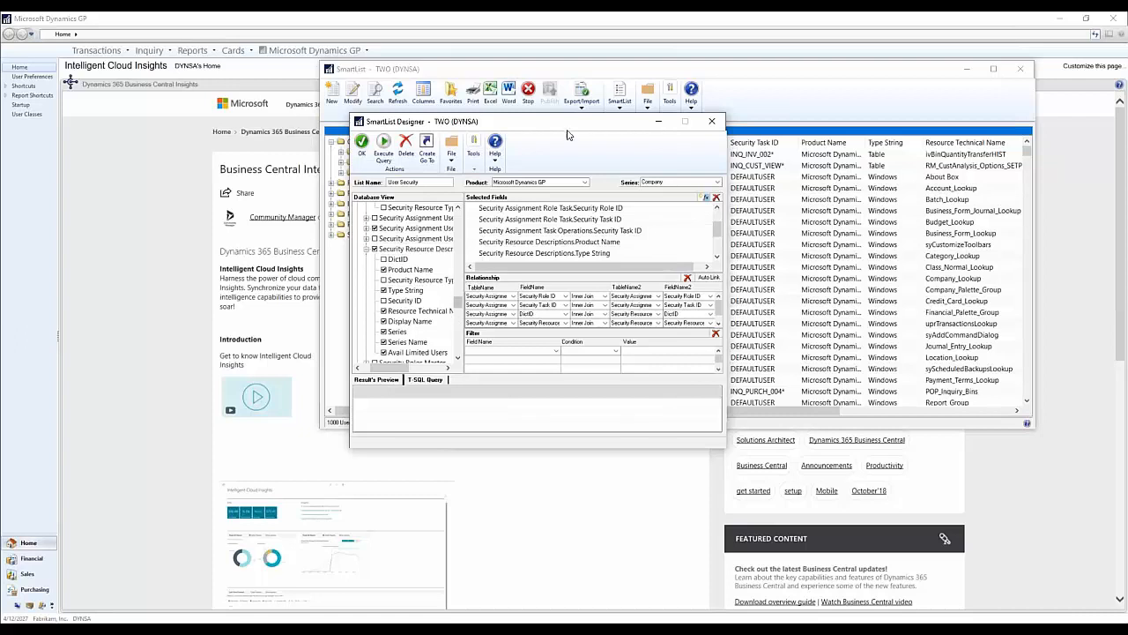
# Step: Uncover the User Security list, widen its Display Name column, and review the columns through Avail Limited Users
pyautogui.moveTo(566, 132); pyautogui.dragTo(410, 249)
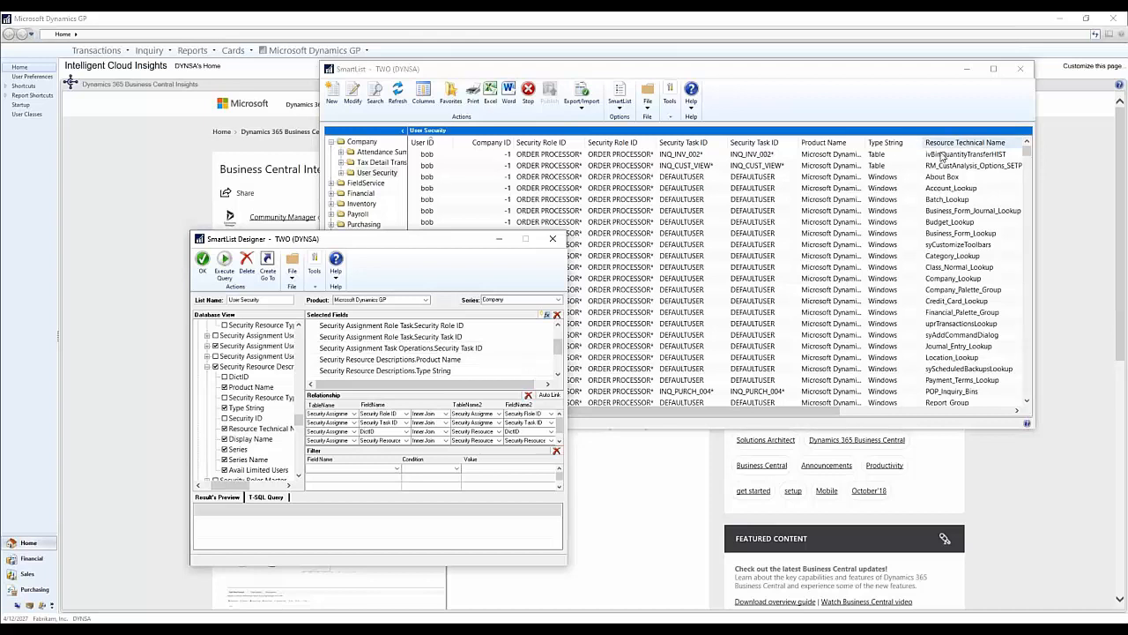
pyautogui.moveTo(816, 412); pyautogui.dragTo(978, 407)
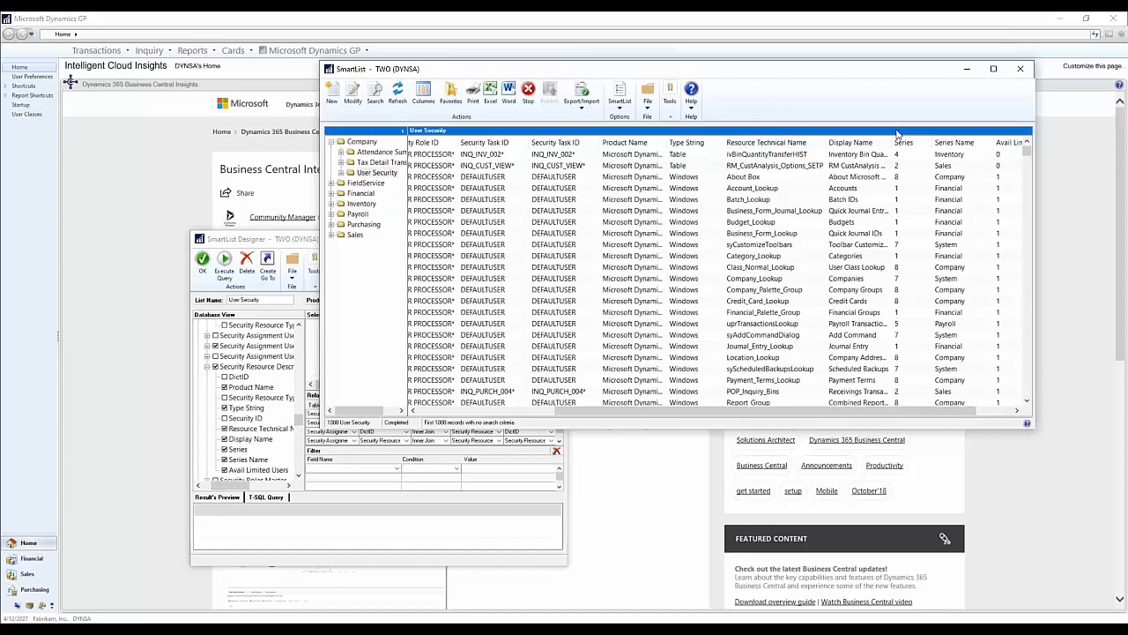
pyautogui.moveTo(891, 142); pyautogui.dragTo(946, 143)
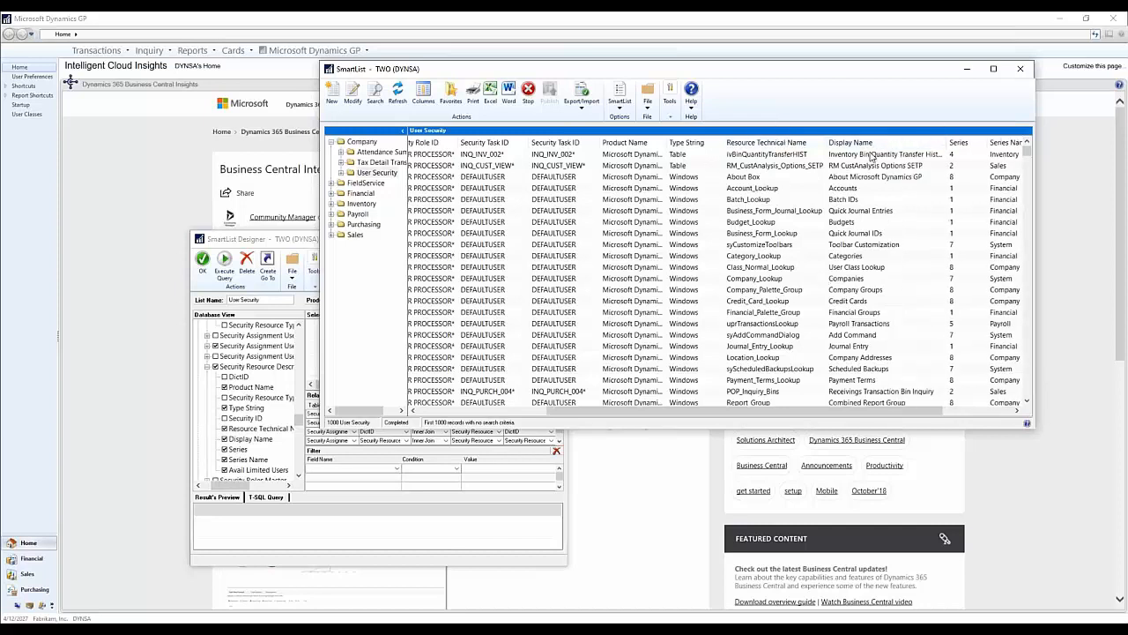
pyautogui.moveTo(881, 411); pyautogui.dragTo(952, 410)
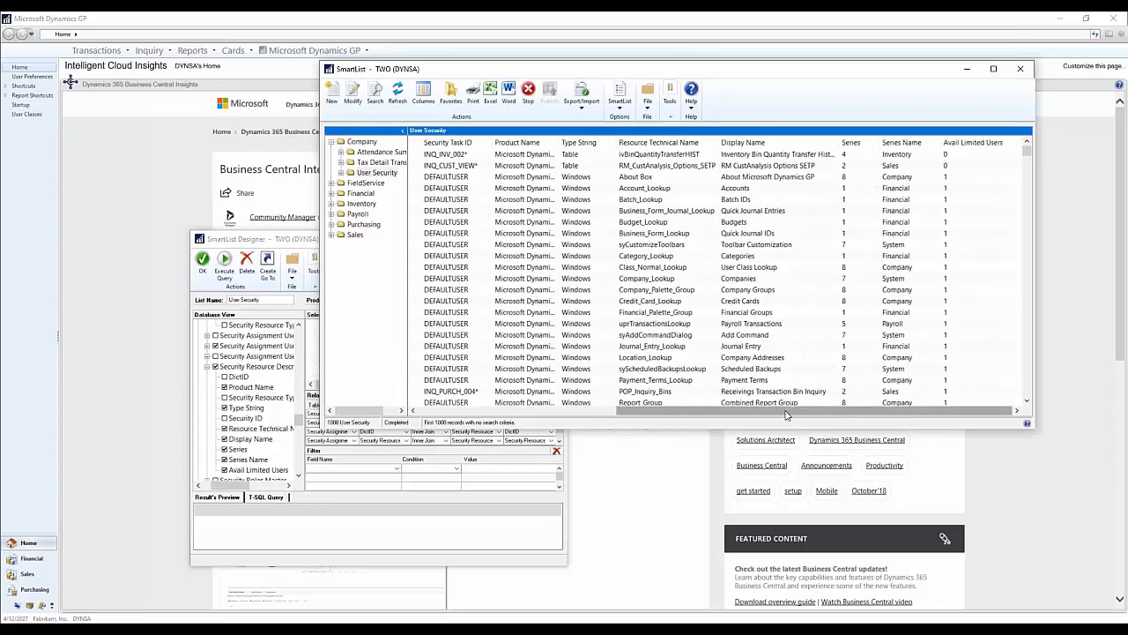
pyautogui.moveTo(731, 411); pyautogui.dragTo(450, 404)
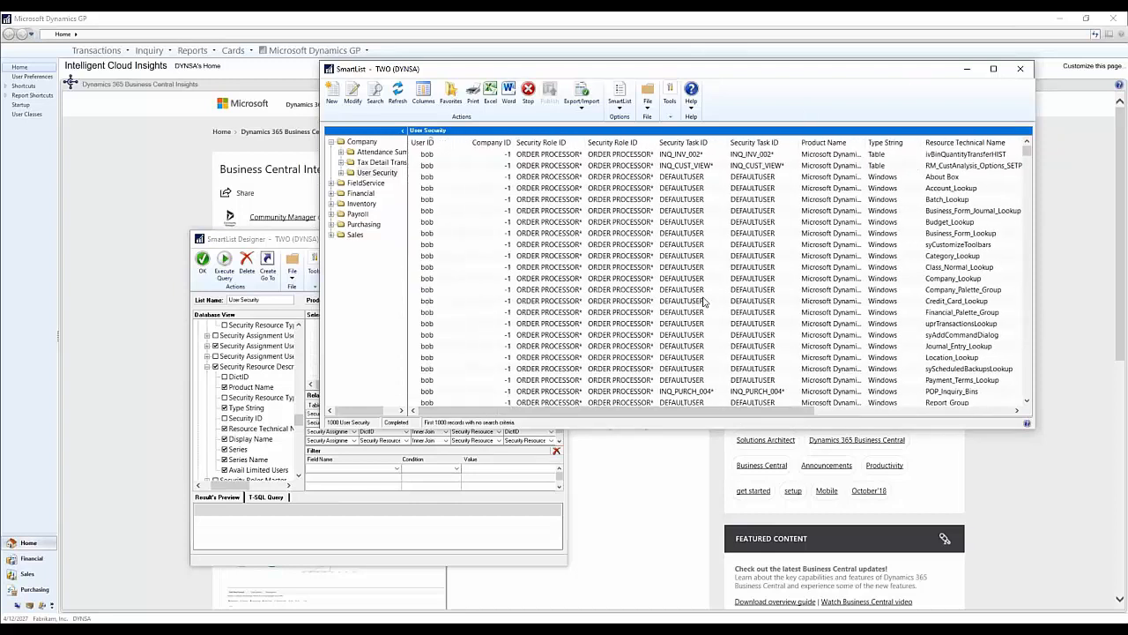
# Step: Examine the User Security records down to the last row and widen the Resource Technical Name column to read the full names
pyautogui.scroll(-10, 704, 303)
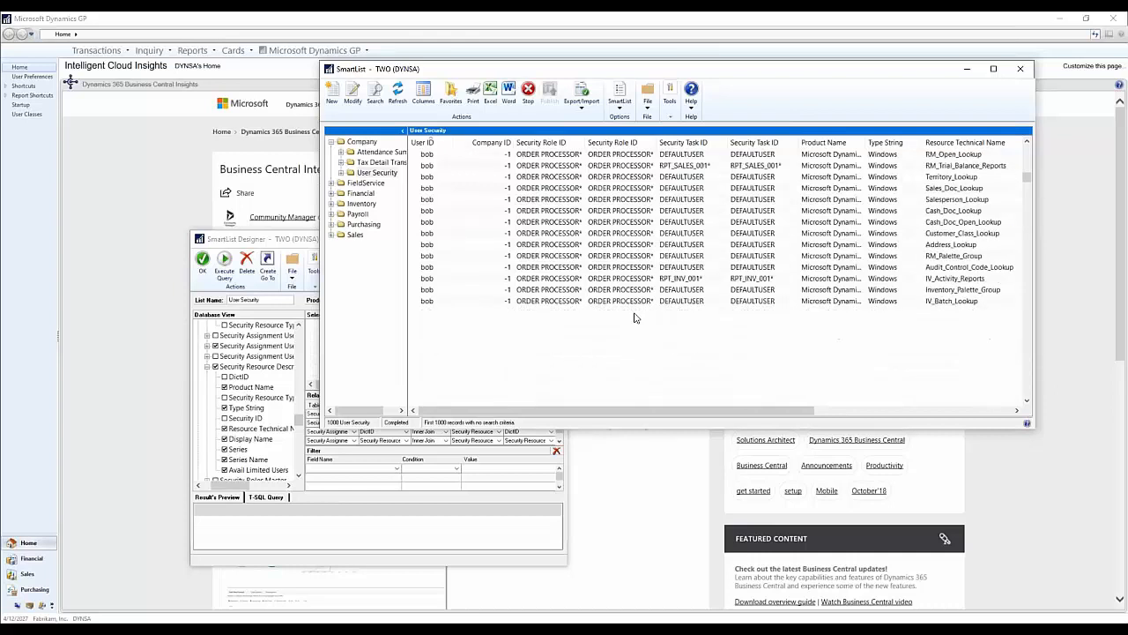
pyautogui.scroll(-10, 639, 313)
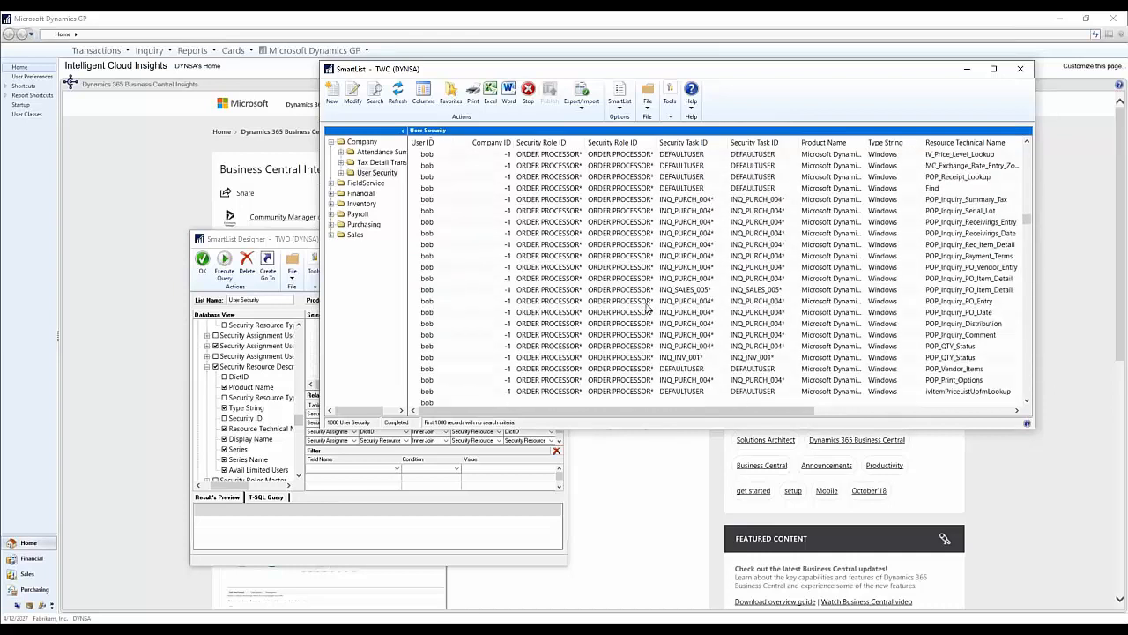
pyautogui.scroll(-10, 643, 308)
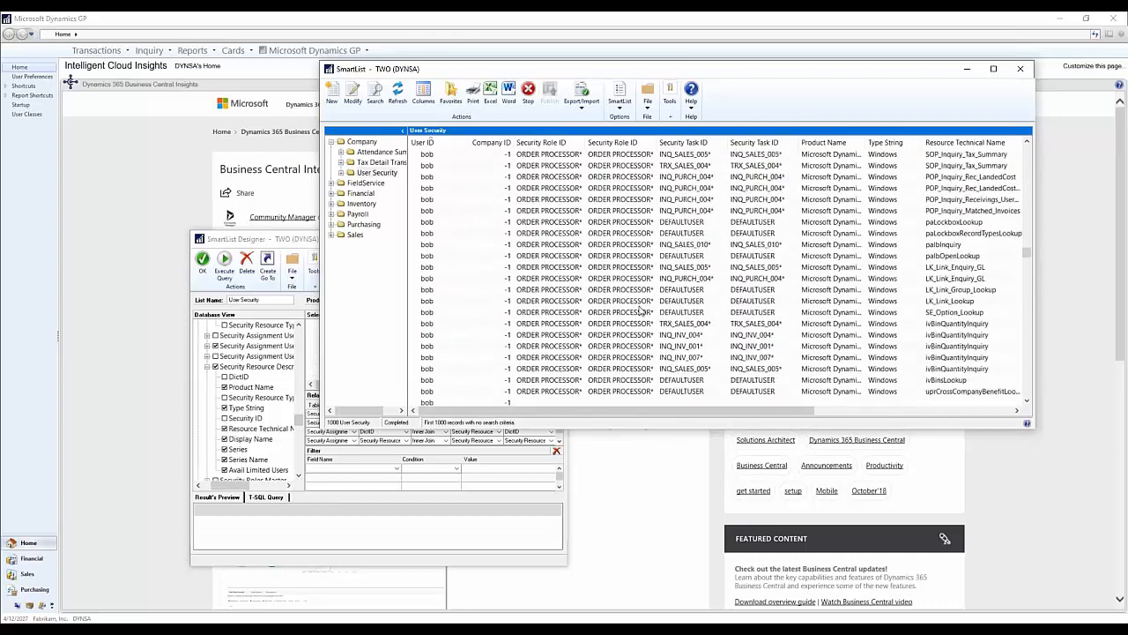
pyautogui.scroll(-10, 641, 309)
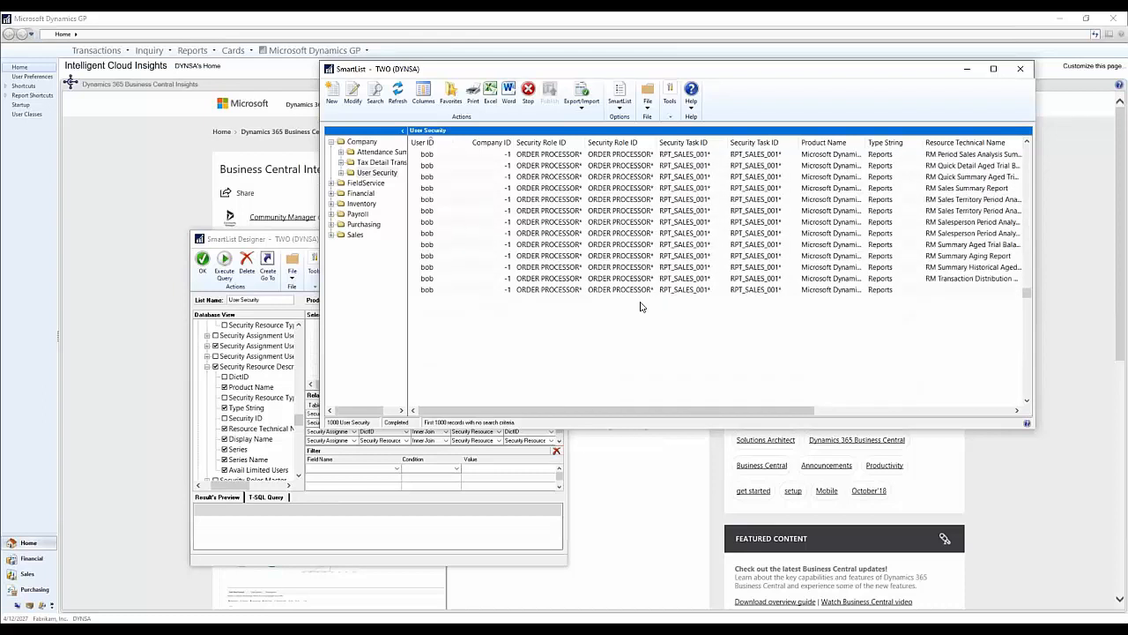
pyautogui.scroll(-10, 639, 309)
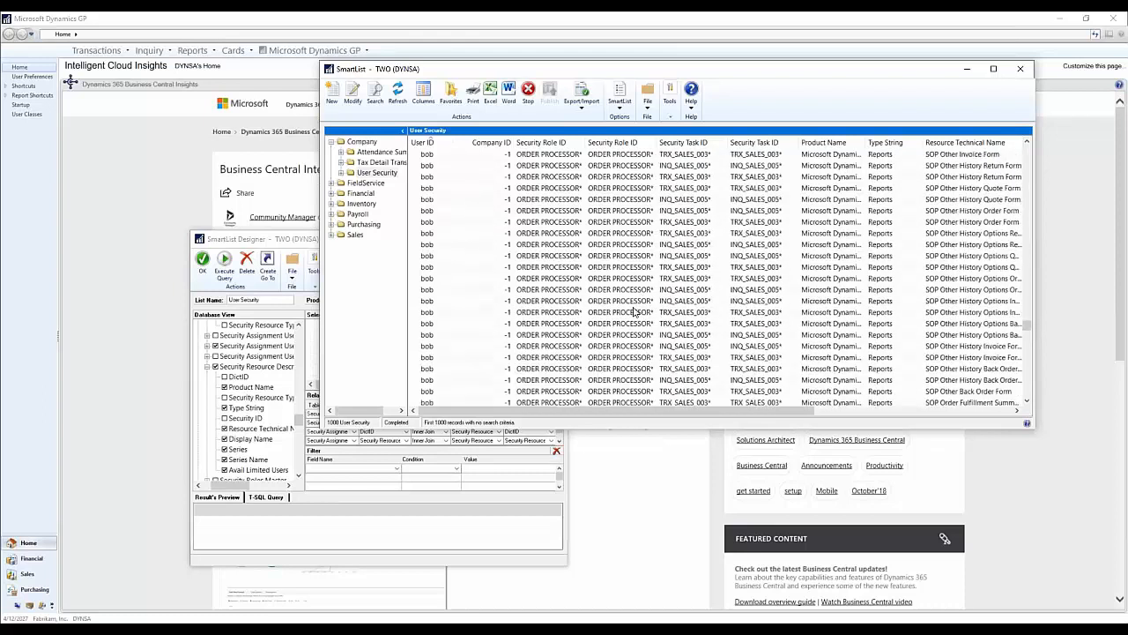
pyautogui.scroll(-3, 631, 323)
pyautogui.scroll(-10, 630, 326)
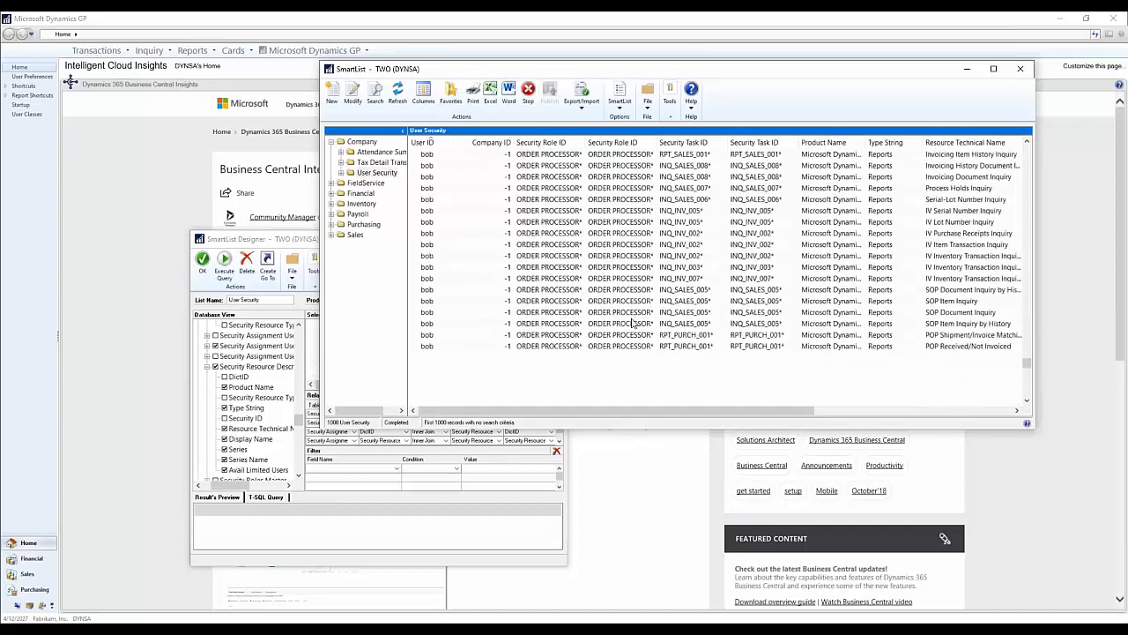
pyautogui.scroll(-8, 623, 335)
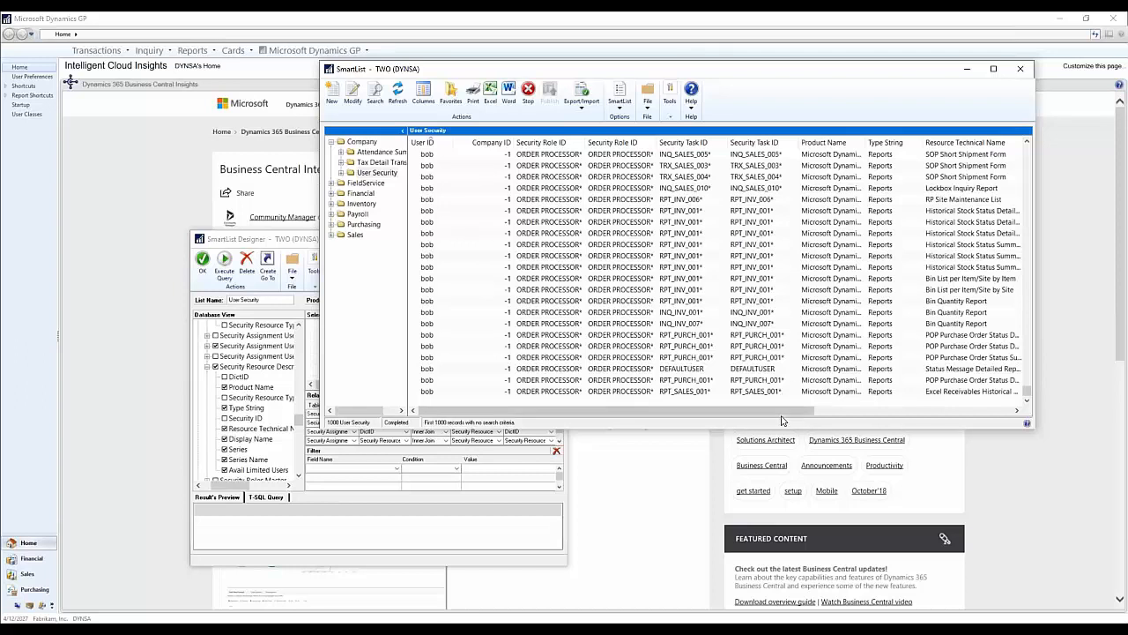
pyautogui.moveTo(782, 412); pyautogui.dragTo(1009, 379)
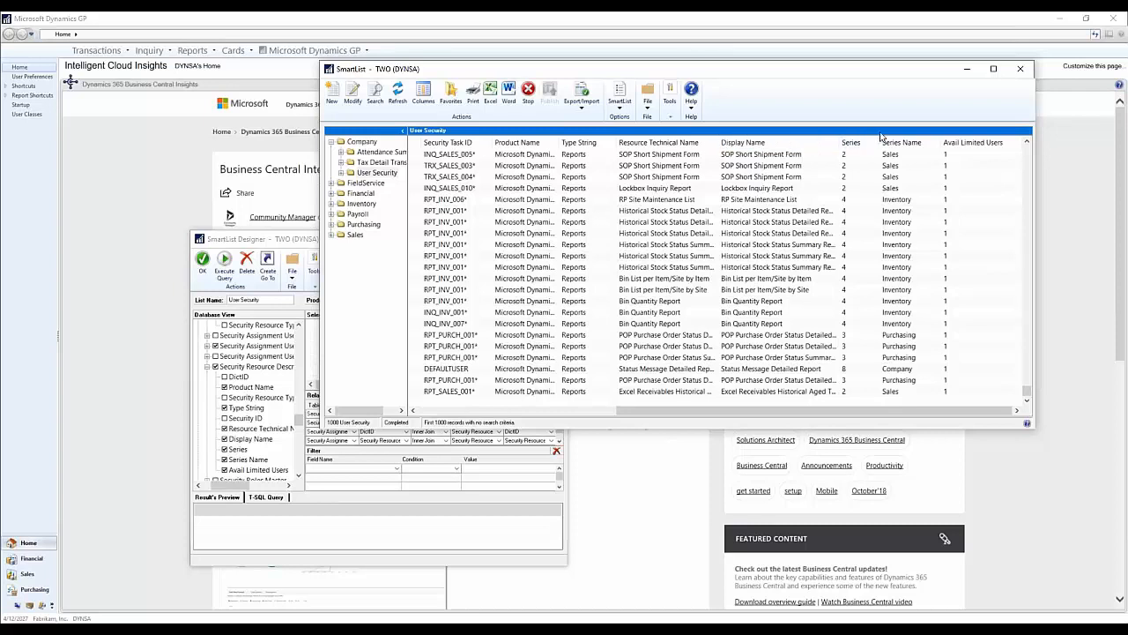
pyautogui.moveTo(718, 142); pyautogui.dragTo(809, 139)
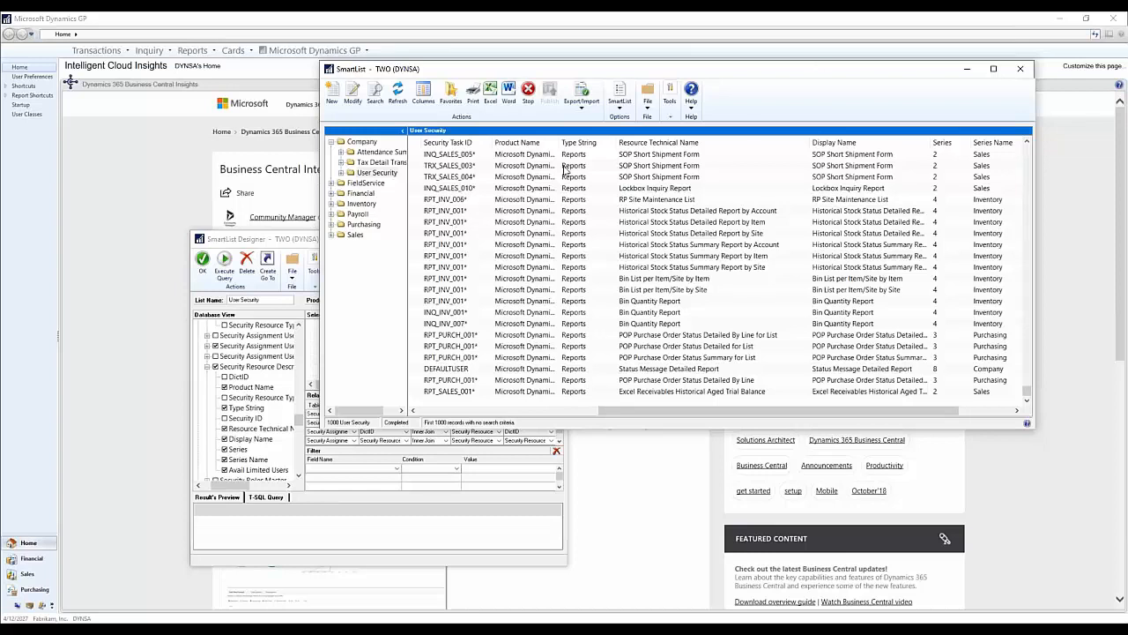
# Step: Bring the SmartList Designer window back in front of the User Security list and reposition it
pyautogui.click(275, 240)
pyautogui.moveTo(329, 238); pyautogui.dragTo(595, 90)
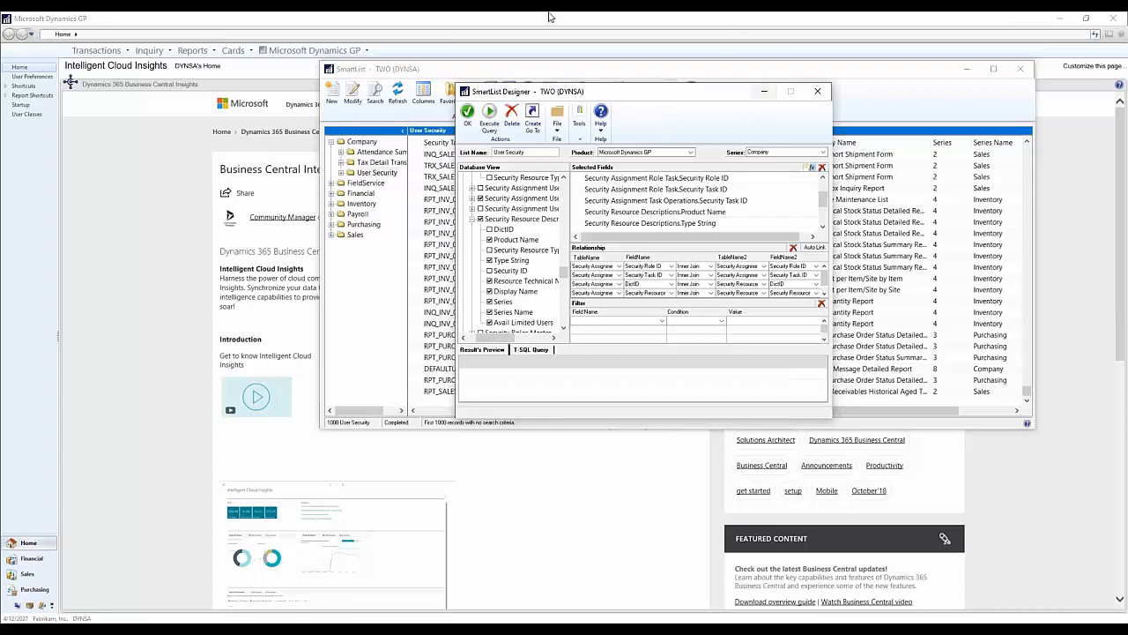
pyautogui.moveTo(668, 92); pyautogui.dragTo(674, 72)
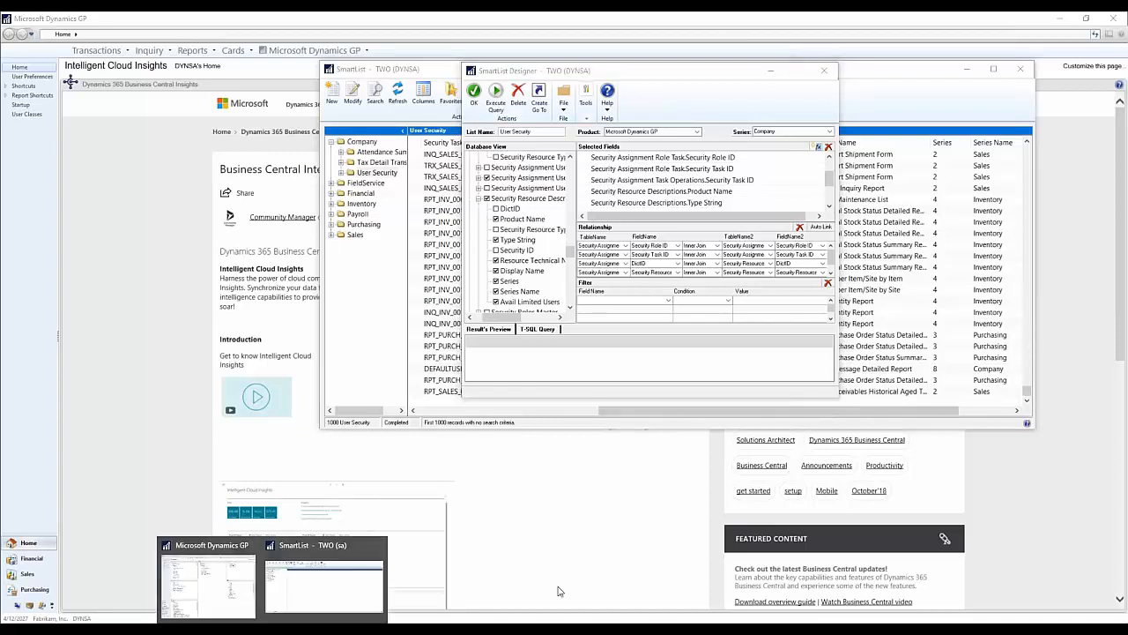
# Step: In the other SmartList window, display User Security Smartlist Builder from the Company folder and open it for modification in SmartList Builder
pyautogui.click(312, 599)
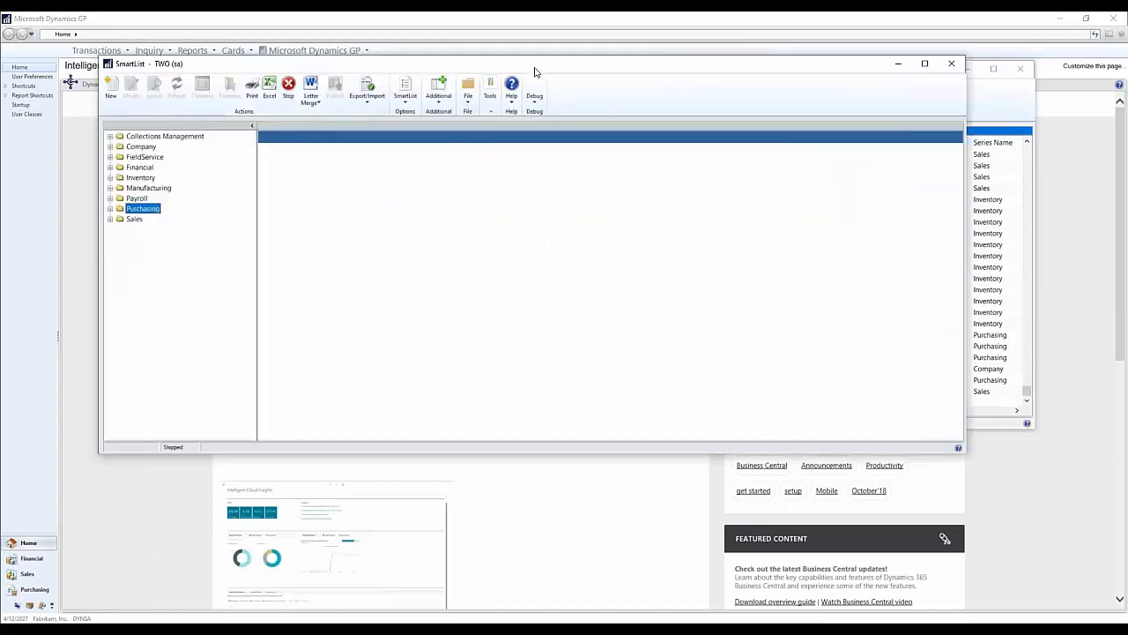
pyautogui.moveTo(533, 67); pyautogui.dragTo(591, 178)
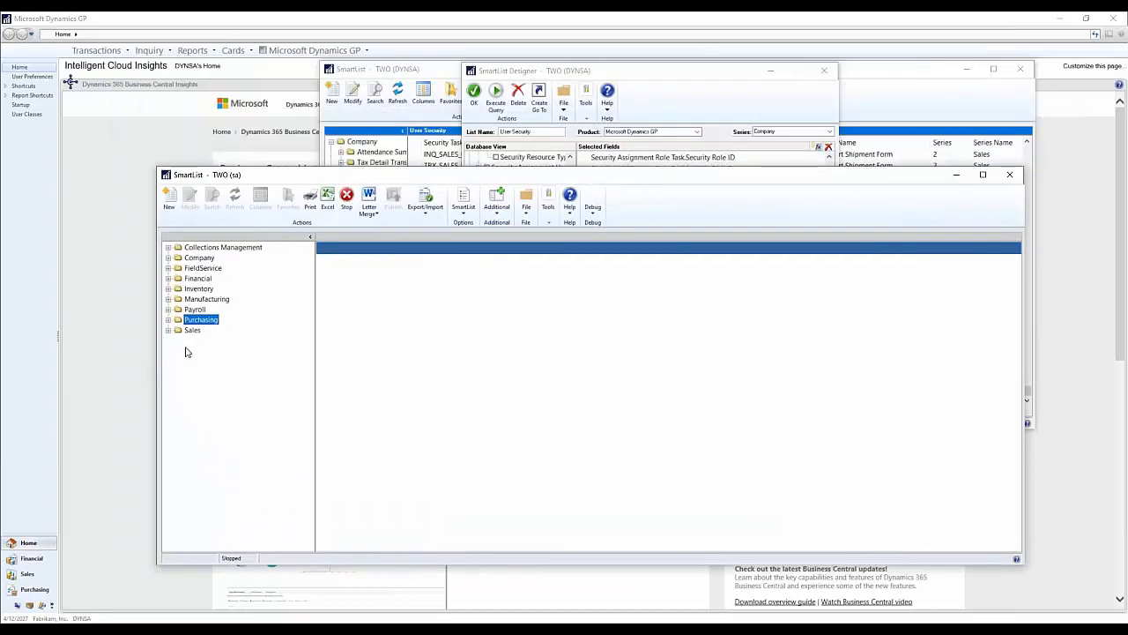
pyautogui.click(168, 257)
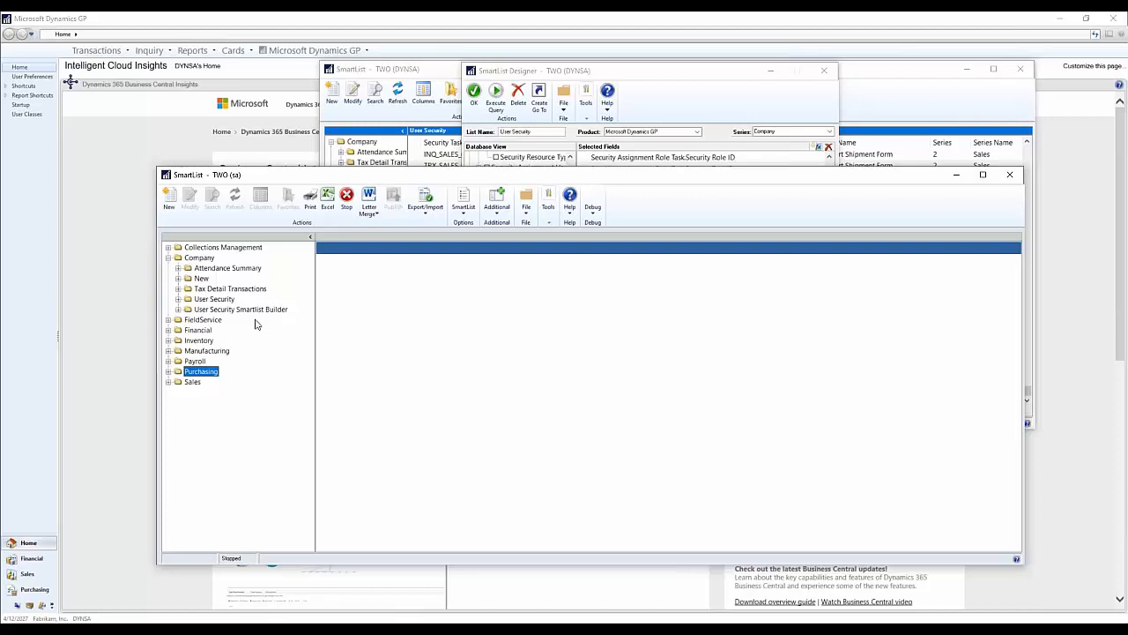
pyautogui.click(244, 309)
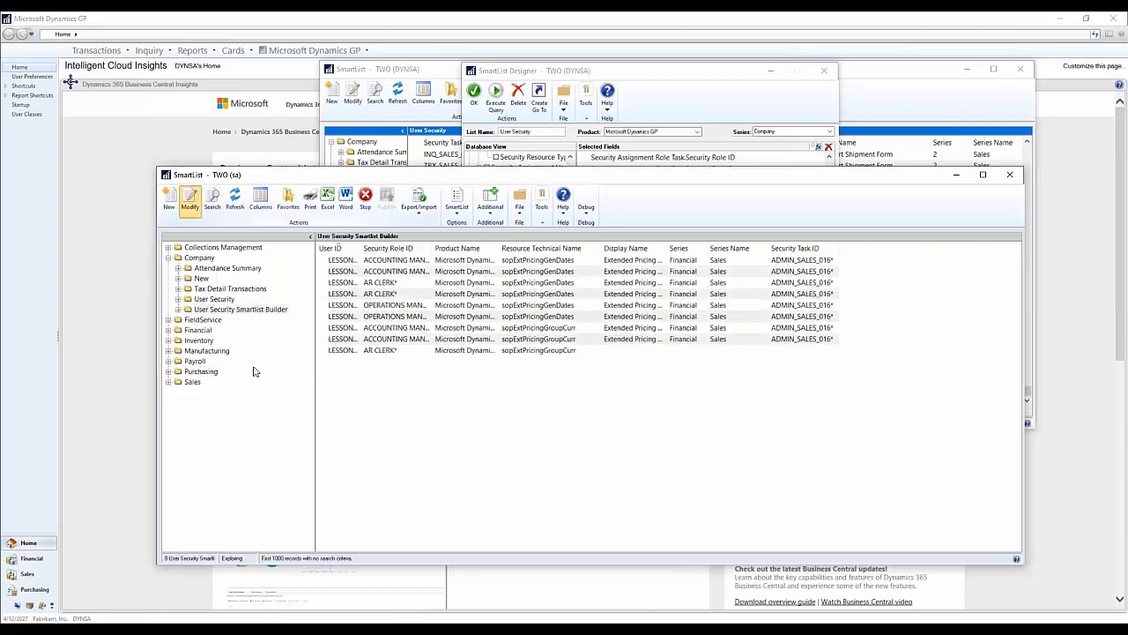
pyautogui.click(208, 198)
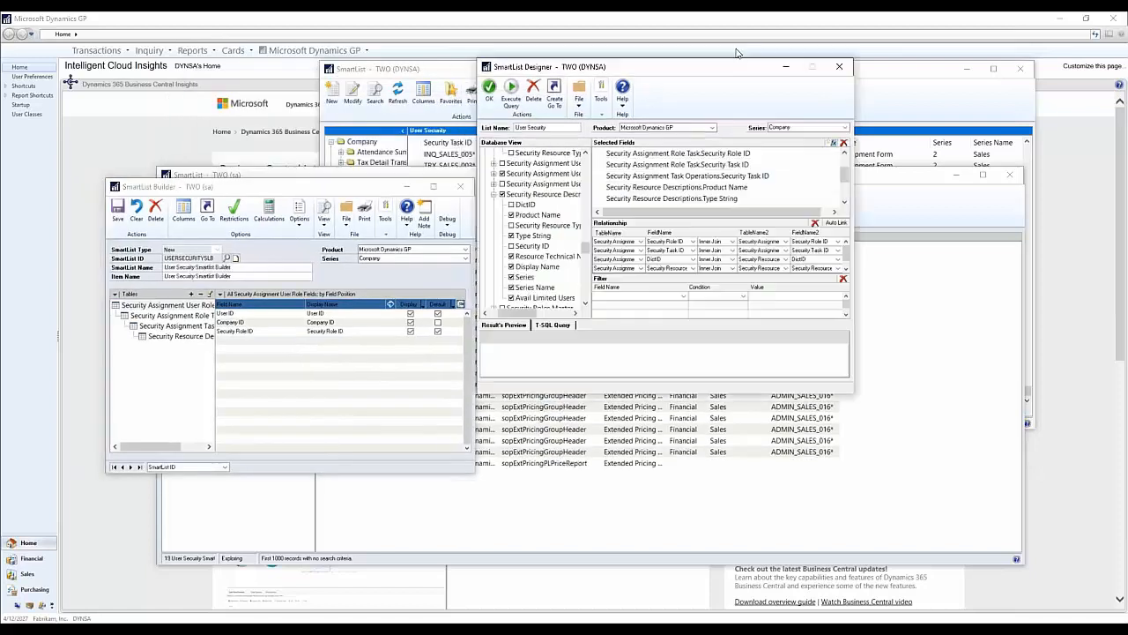
pyautogui.rightClick(206, 408)
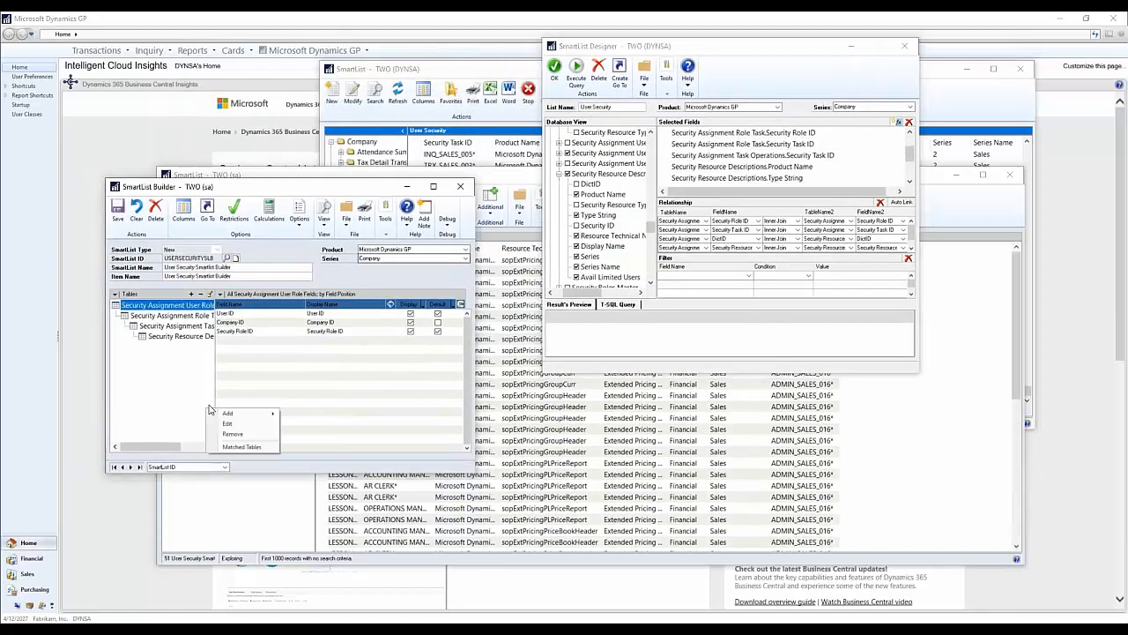
pyautogui.moveTo(172, 449); pyautogui.dragTo(115, 453)
pyautogui.click(160, 418)
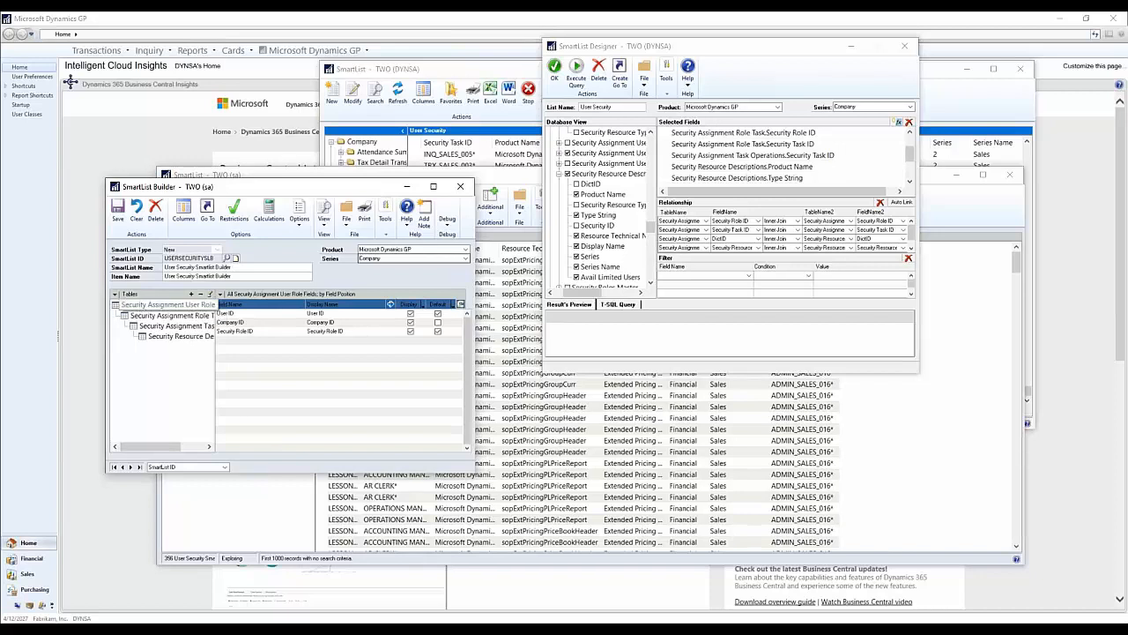
# Step: Review how Security Assignment Role Task links to Security Assignment User Role, compare it with the Designer relationships, and close the link settings without saving
pyautogui.click(176, 306)
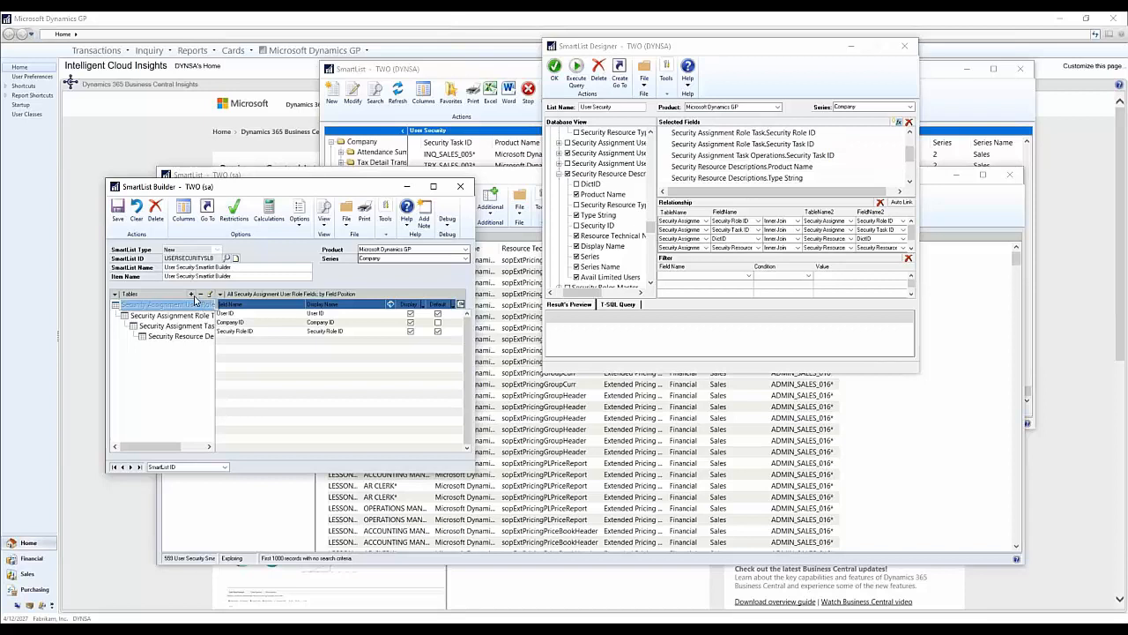
pyautogui.click(182, 317)
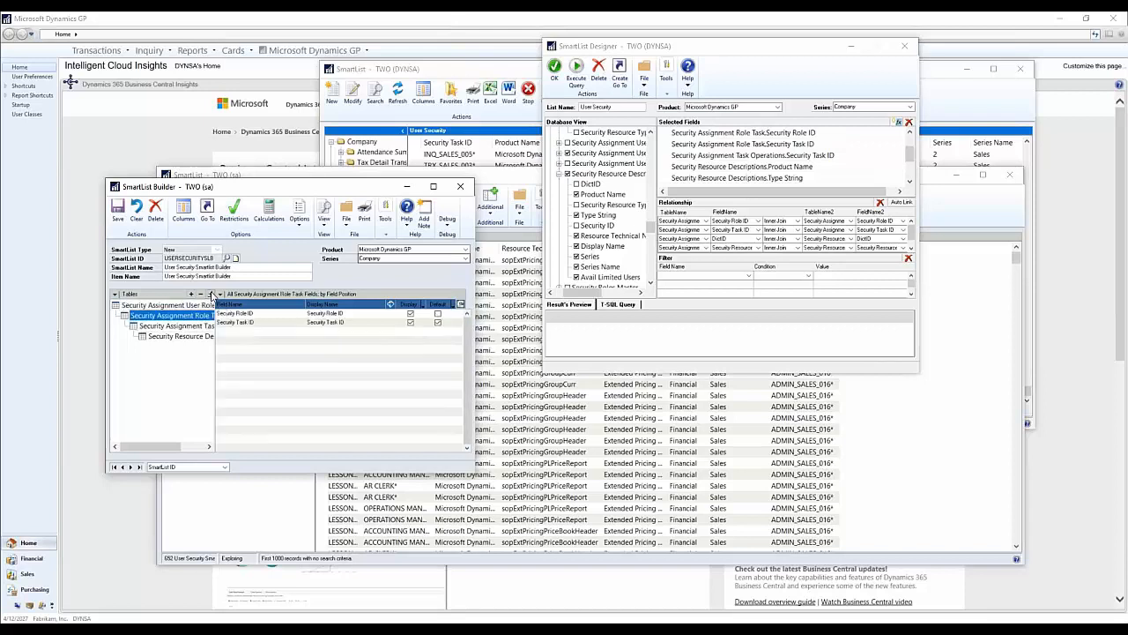
pyautogui.click(209, 294)
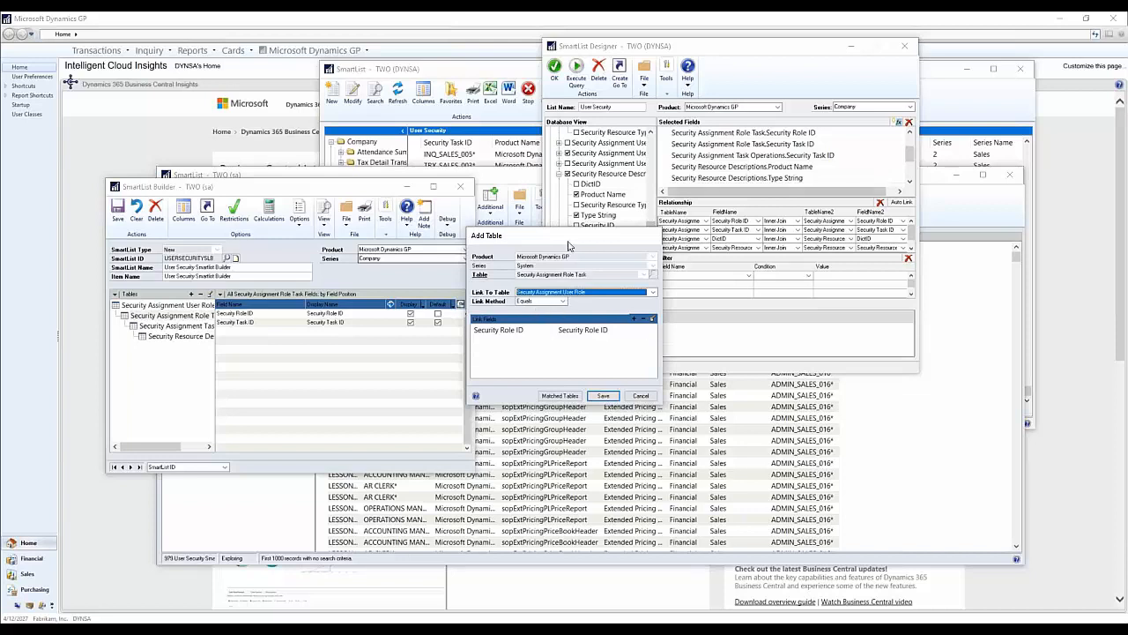
pyautogui.moveTo(569, 246); pyautogui.dragTo(383, 363)
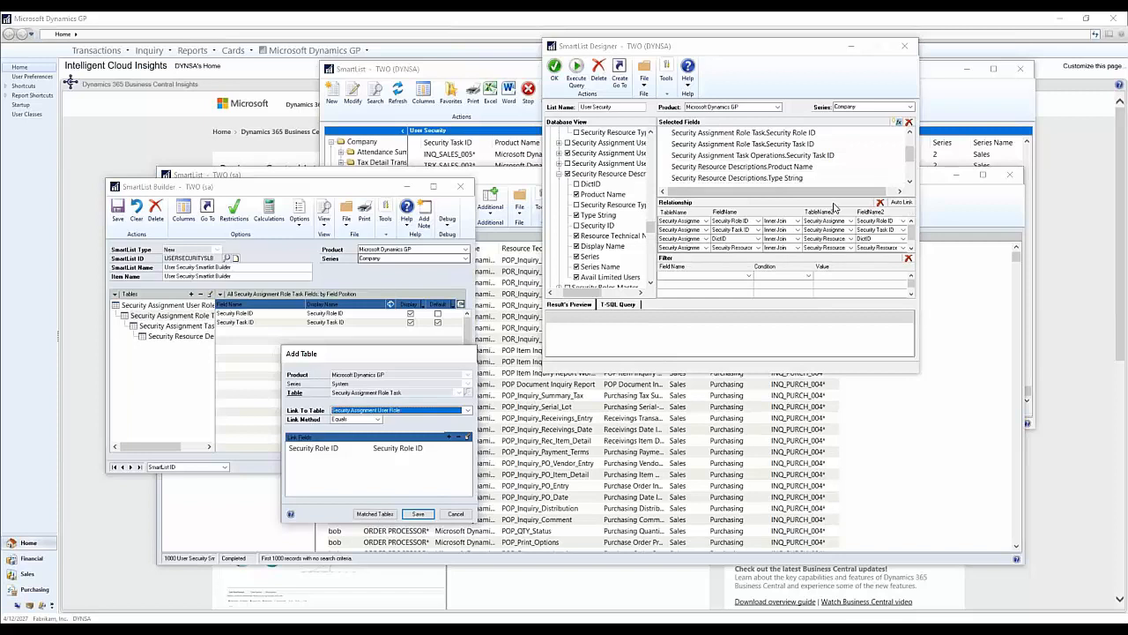
pyautogui.click(833, 207)
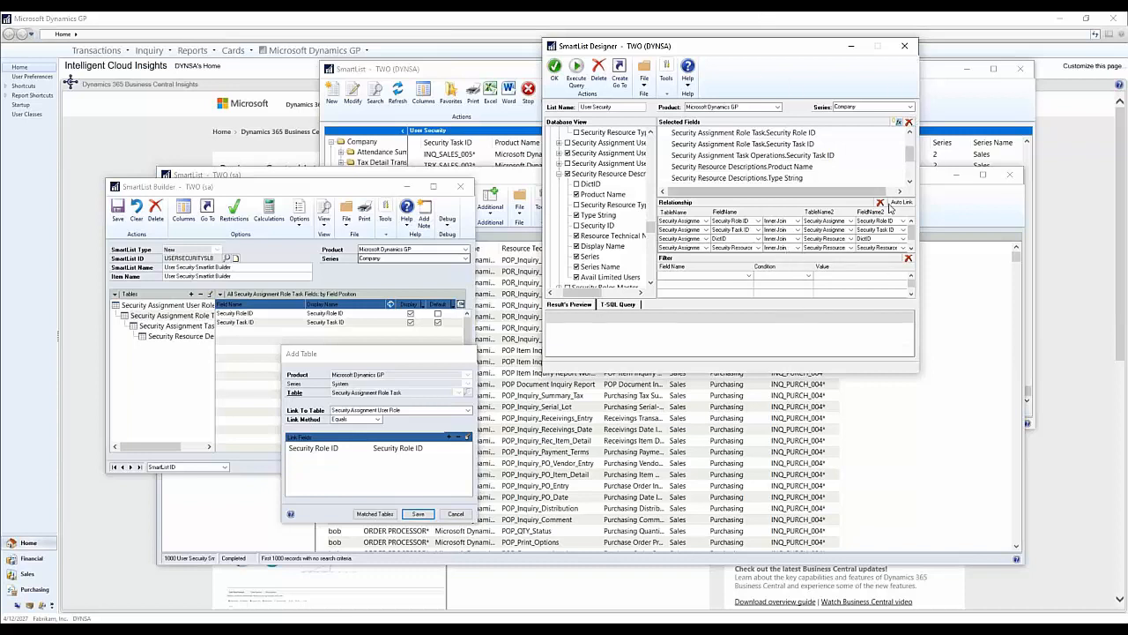
pyautogui.moveTo(422, 358); pyautogui.dragTo(433, 278)
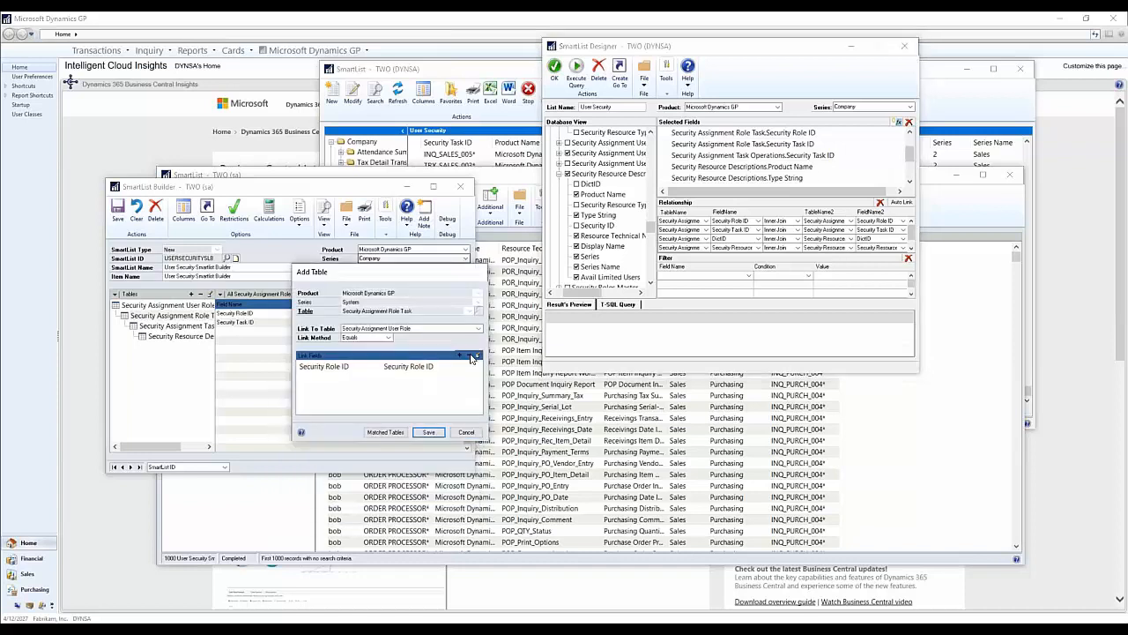
pyautogui.click(467, 431)
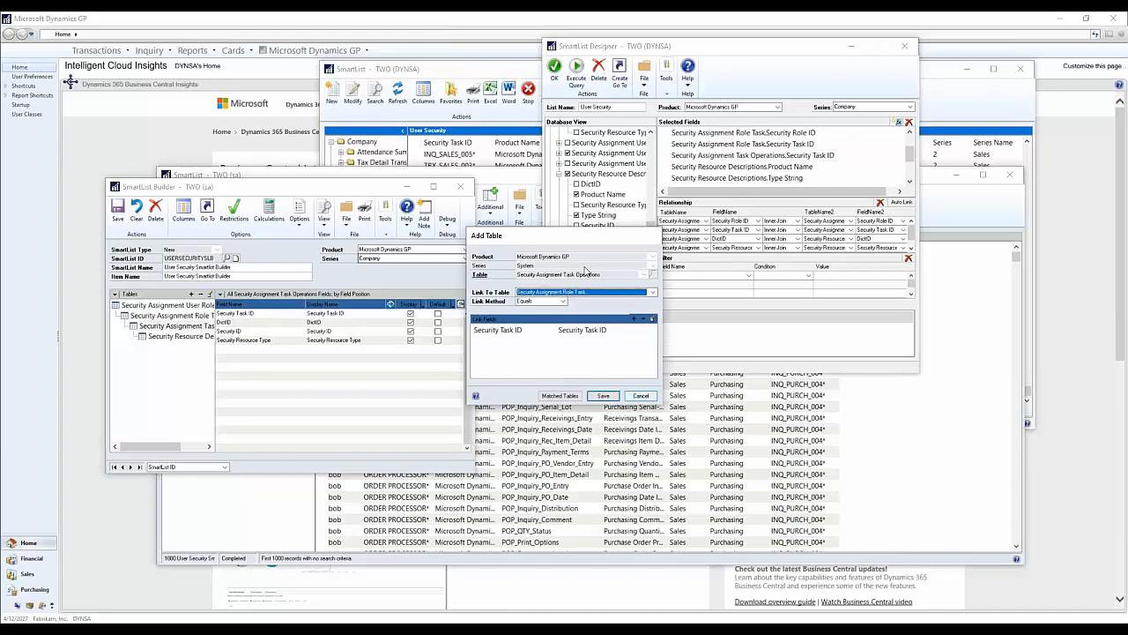
# Step: Review the link fields of the Security Assignment Task Operations and Security Resource Descriptions tables, closing each table's settings without saving
pyautogui.click(642, 395)
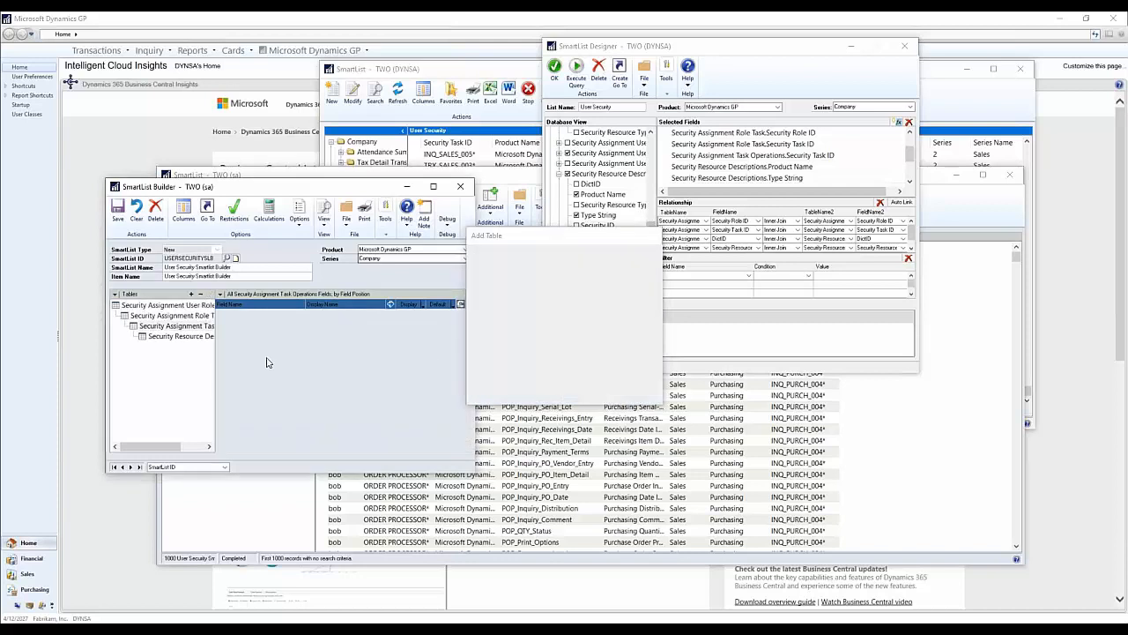
pyautogui.click(180, 336)
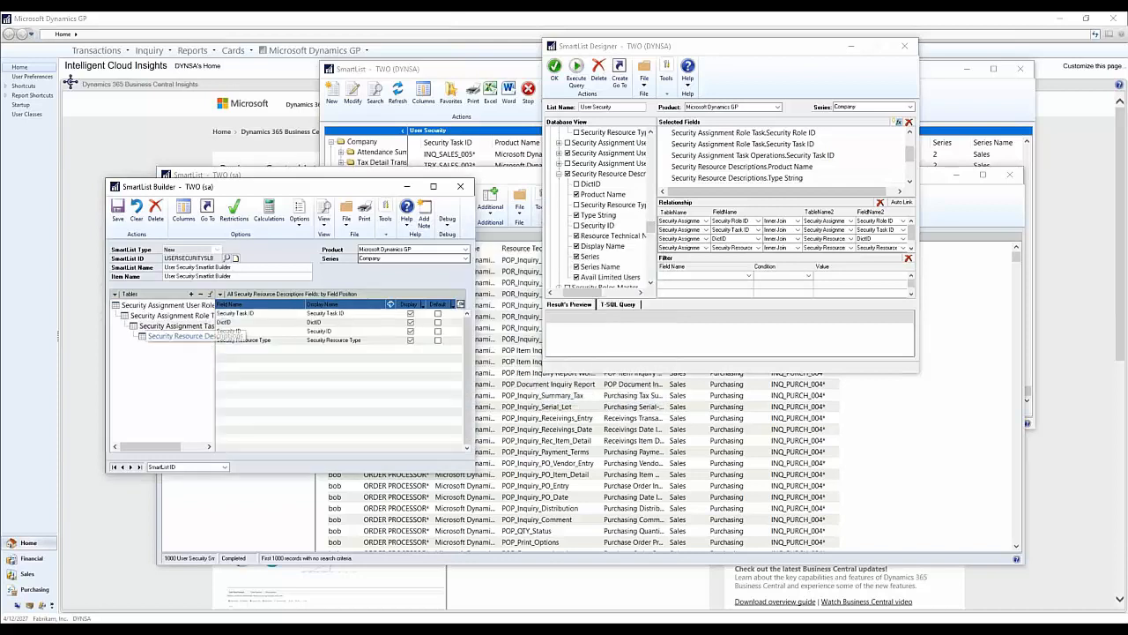
pyautogui.click(212, 294)
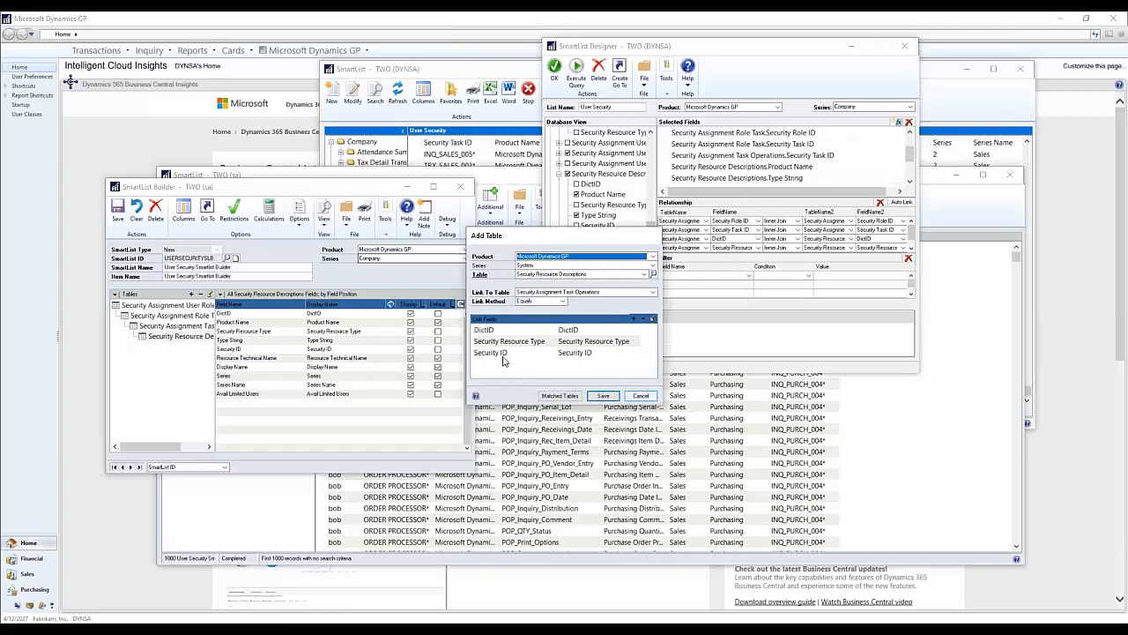
pyautogui.click(643, 396)
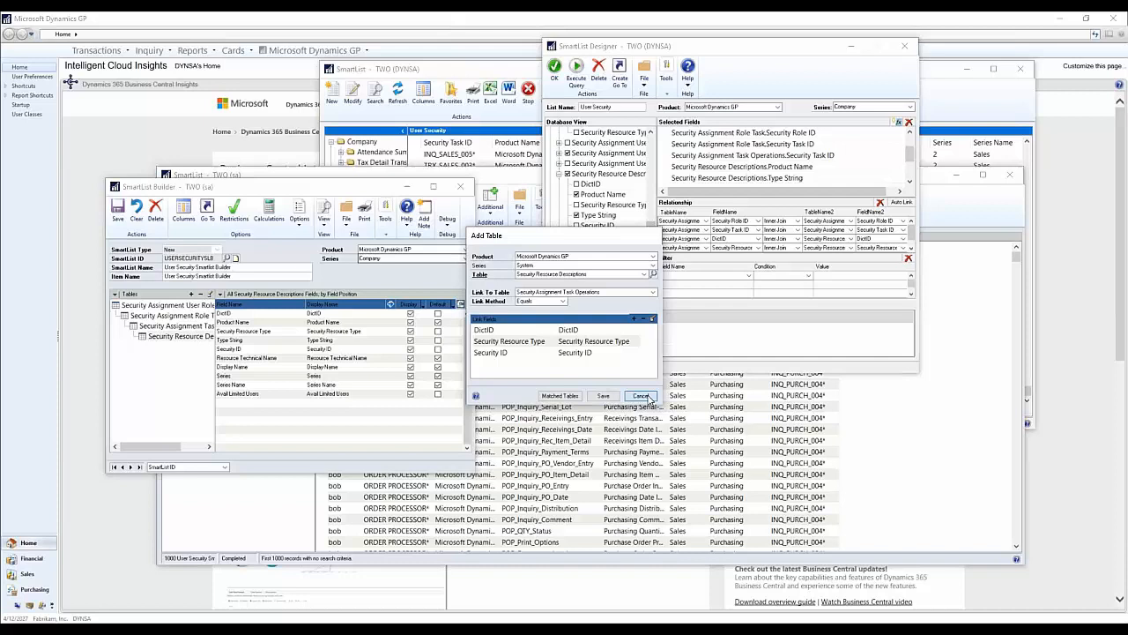
# Step: View the settings for adding a Microsoft Dynamics GP table linked to Security Assignment User Role, and close them without adding a table
pyautogui.click(168, 304)
pyautogui.click(191, 293)
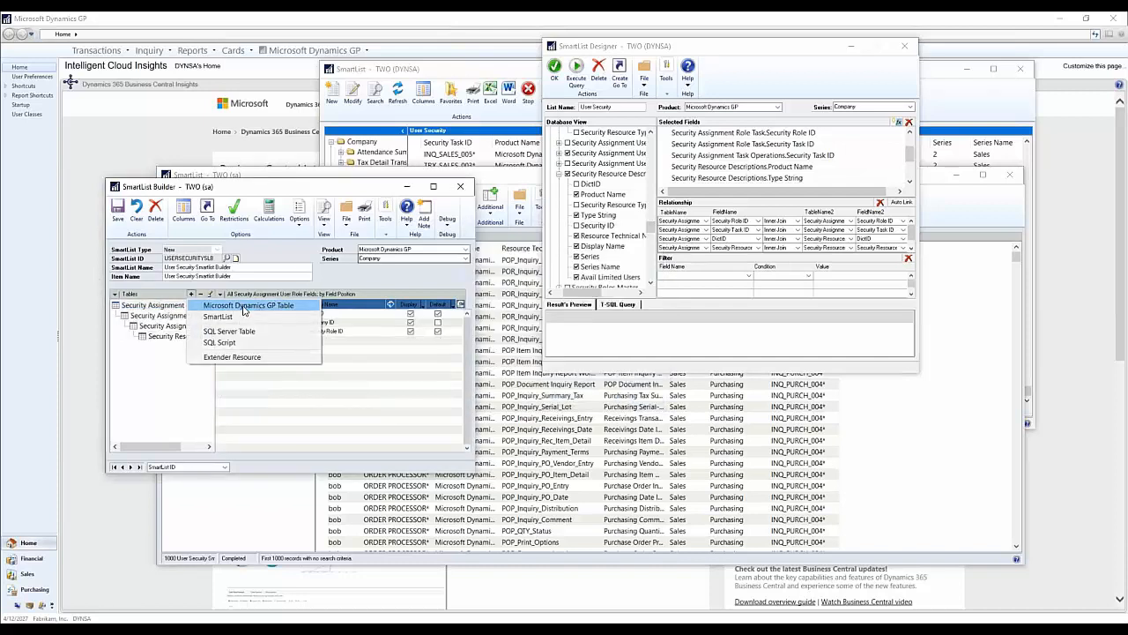
pyautogui.click(234, 305)
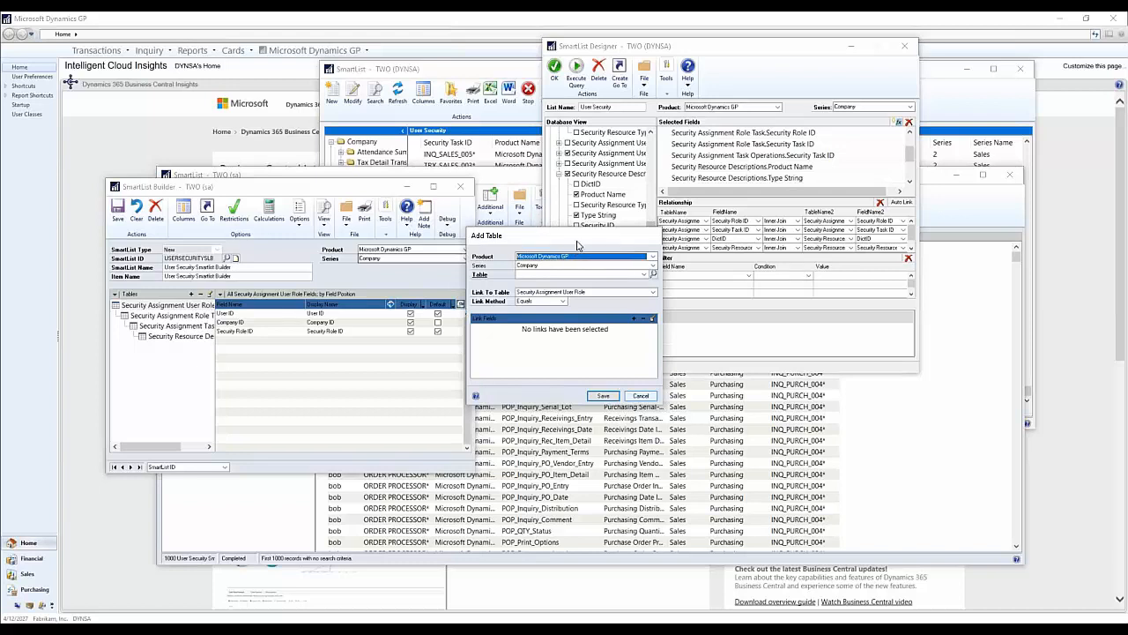
pyautogui.moveTo(598, 236); pyautogui.dragTo(630, 225)
pyautogui.click(672, 389)
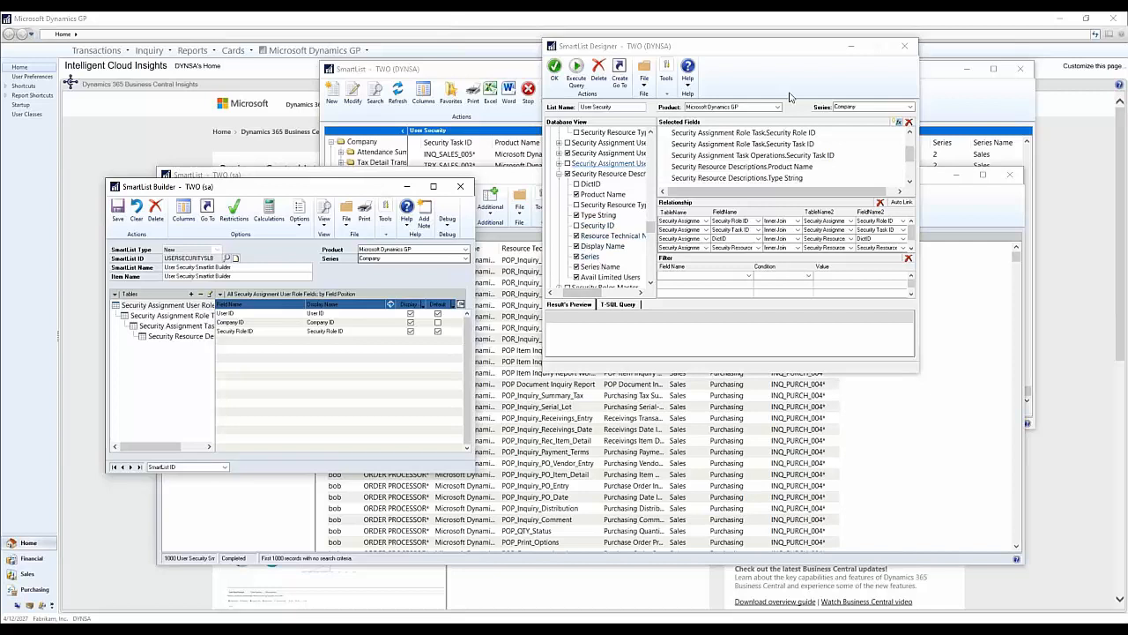
# Step: Examine the selected fields in SmartList Designer, from Security Assignment User Role's User ID through Security Assignment Role Task's Security Task ID
pyautogui.click(604, 208)
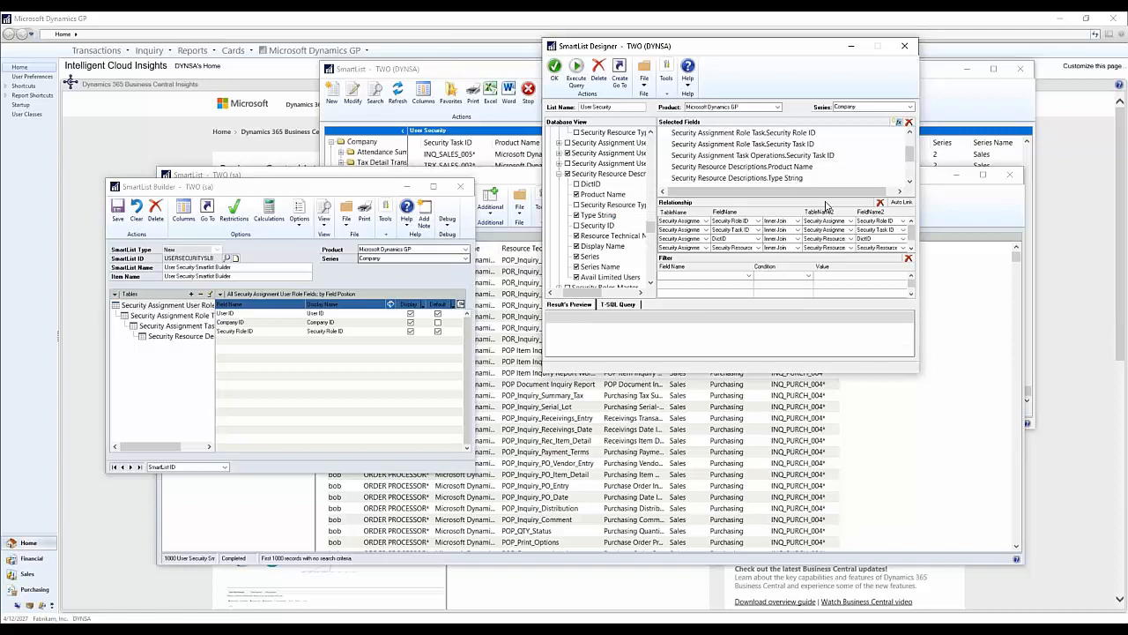
pyautogui.click(774, 156)
pyautogui.scroll(1, 780, 163)
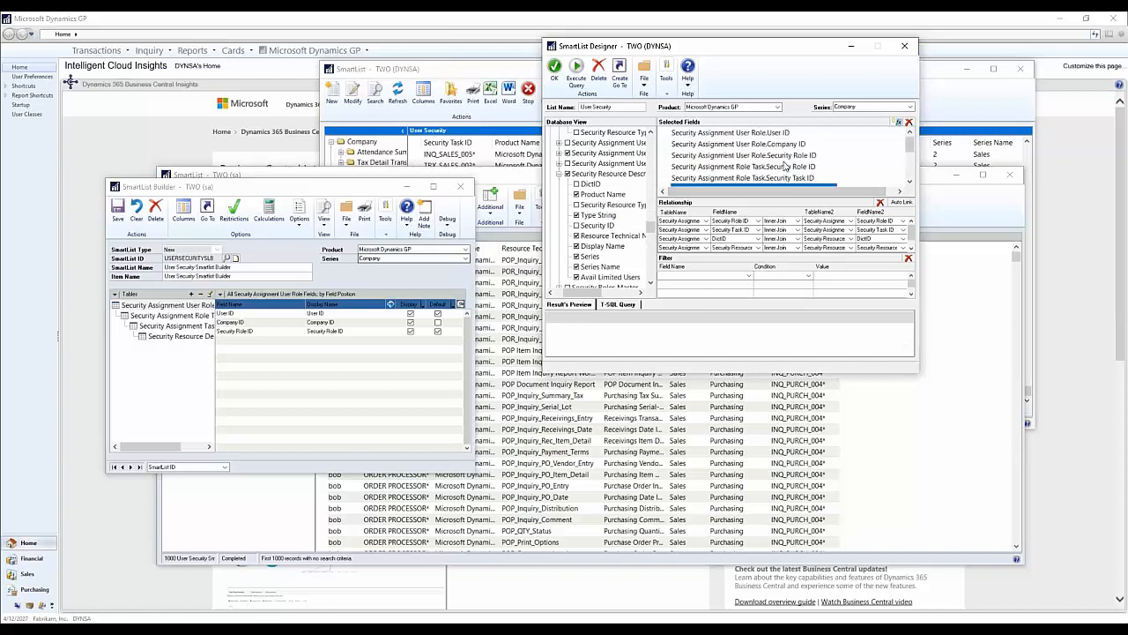
pyautogui.click(798, 178)
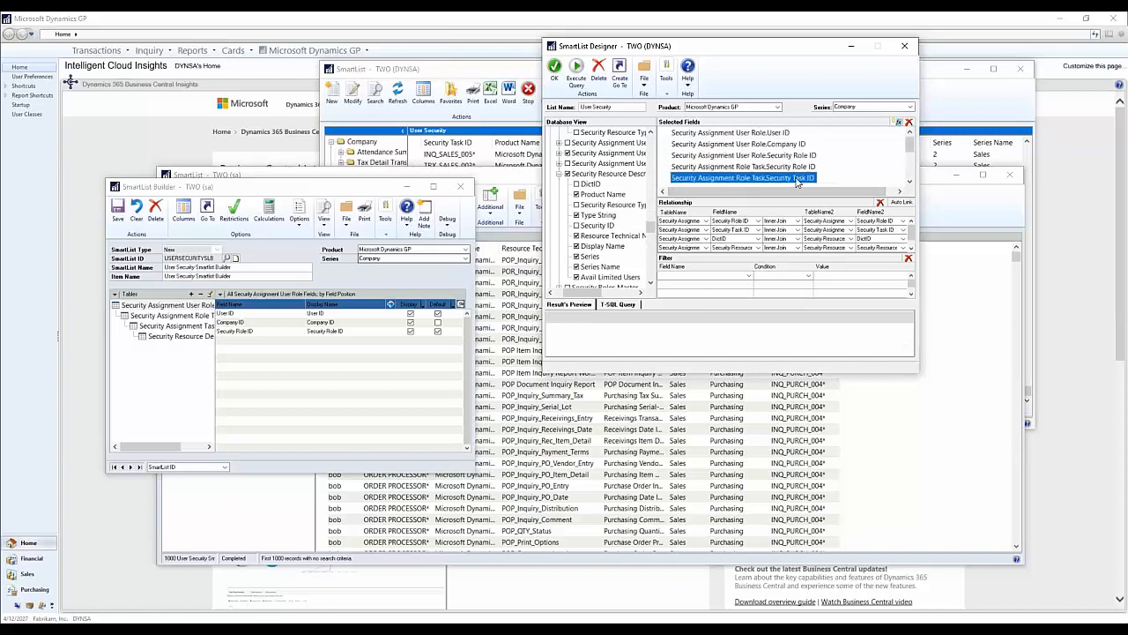
pyautogui.click(750, 134)
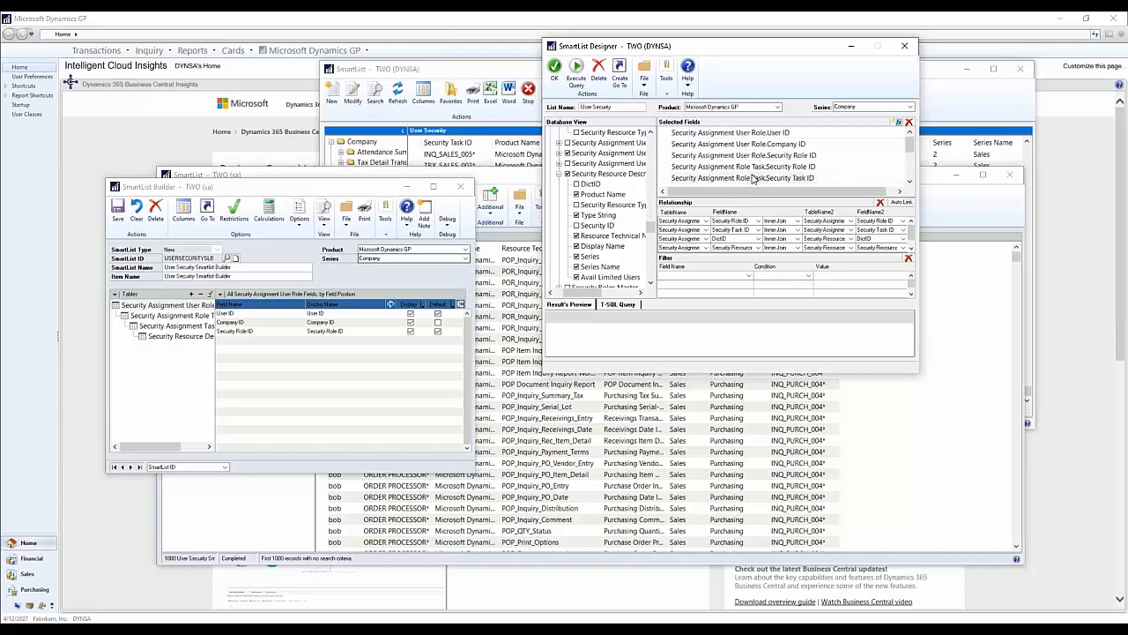
pyautogui.click(717, 181)
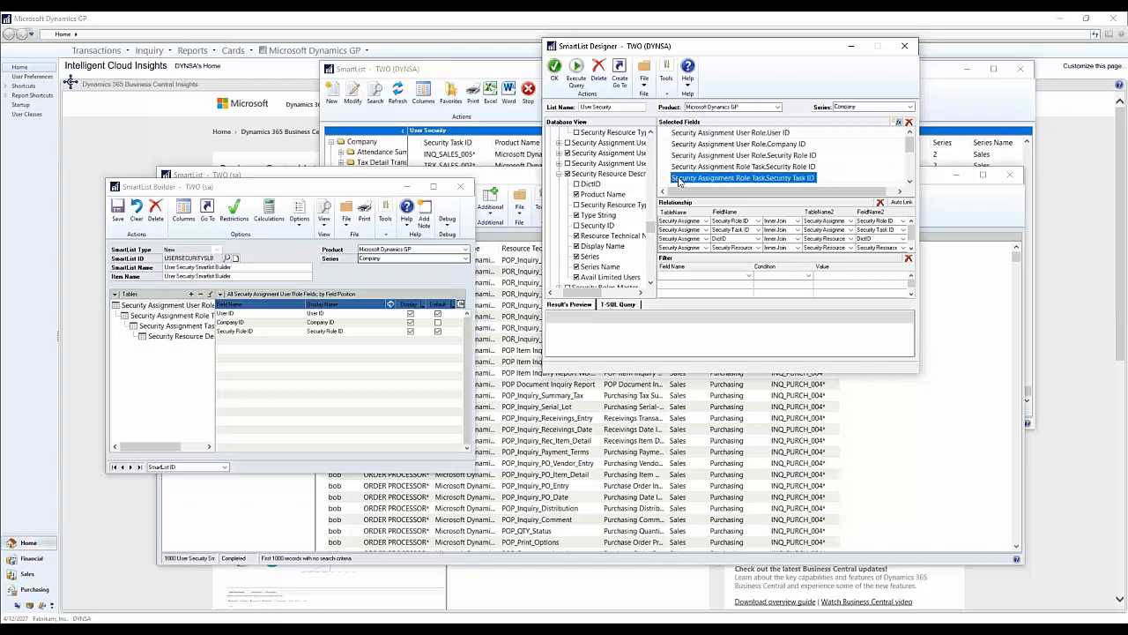
pyautogui.click(694, 182)
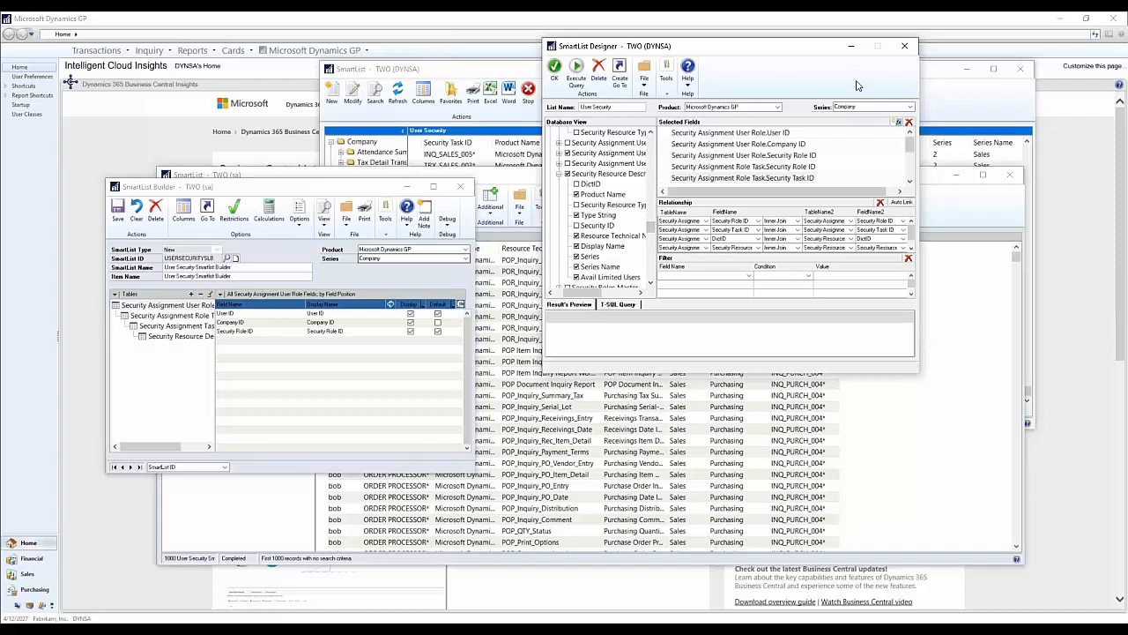
# Step: Close the SmartList Designer and SmartList Builder windows
pyautogui.moveTo(792, 54); pyautogui.dragTo(868, 181)
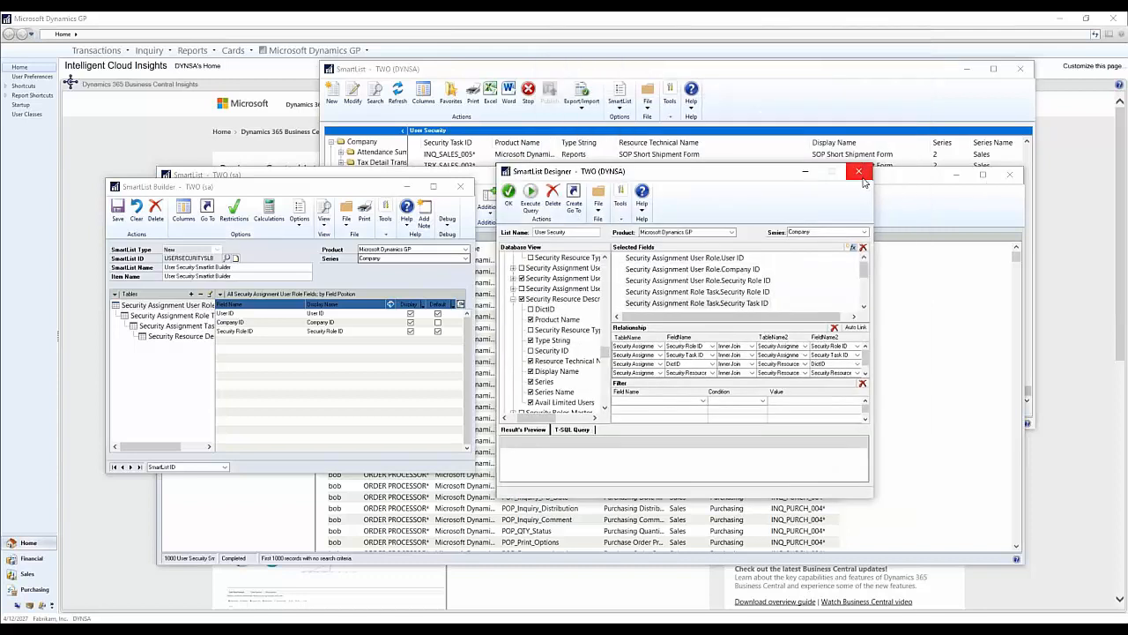
pyautogui.click(858, 171)
pyautogui.click(517, 351)
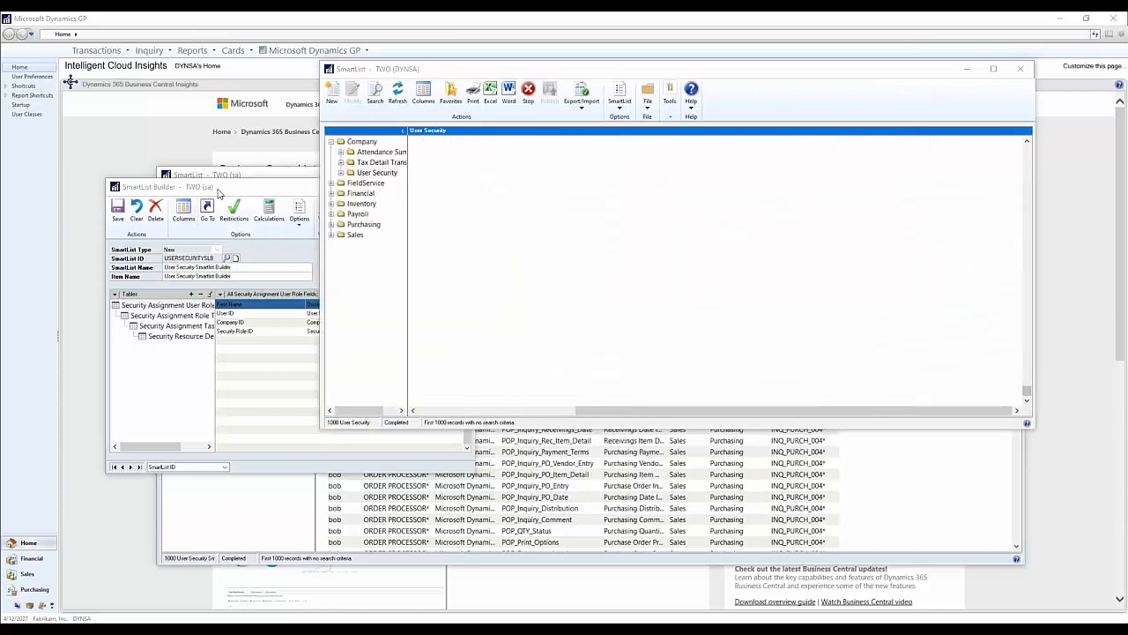
pyautogui.click(461, 188)
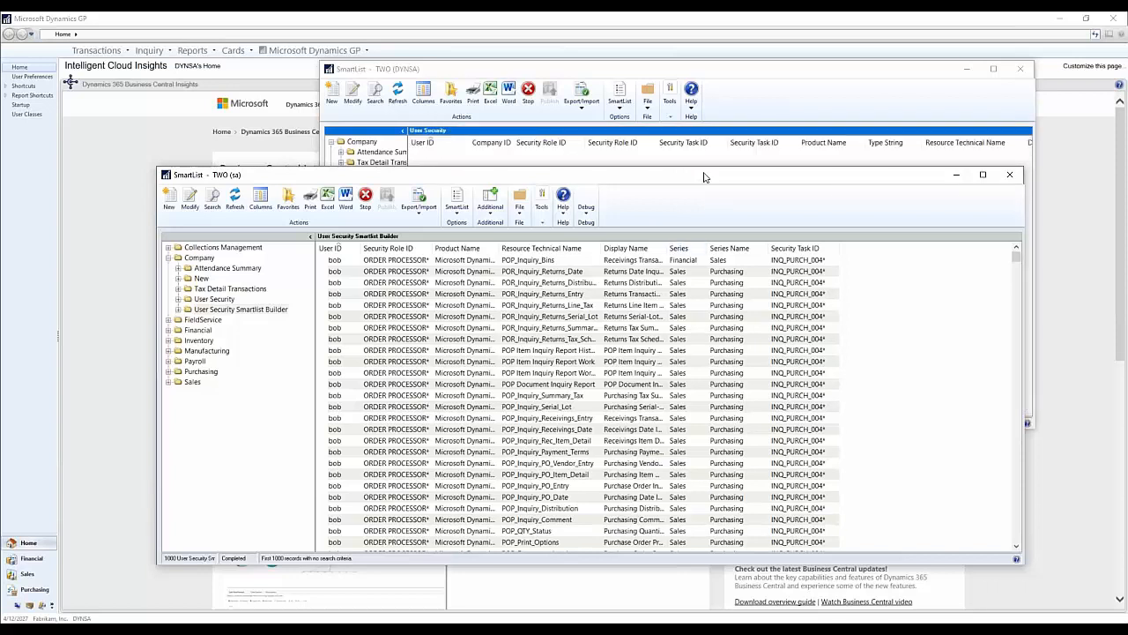
# Step: Reposition the SmartList window showing User Security Smartlist Builder and select the POP_Inquiry_Receivings_Entry record
pyautogui.moveTo(679, 173); pyautogui.dragTo(599, 180)
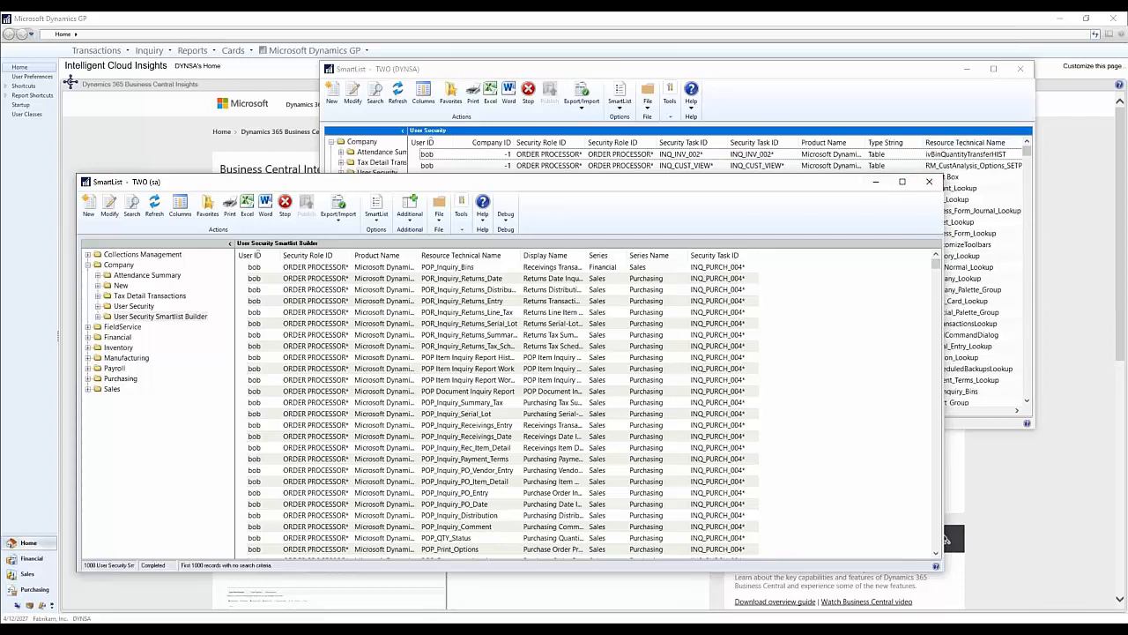
pyautogui.moveTo(743, 179); pyautogui.dragTo(735, 146)
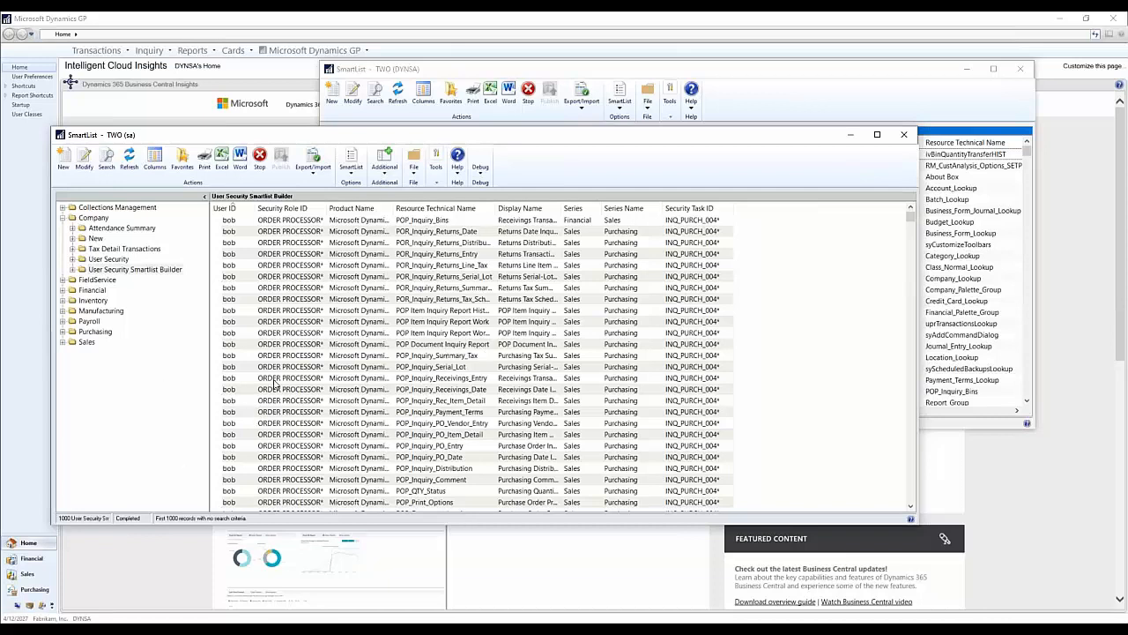
pyautogui.moveTo(626, 131); pyautogui.dragTo(657, 119)
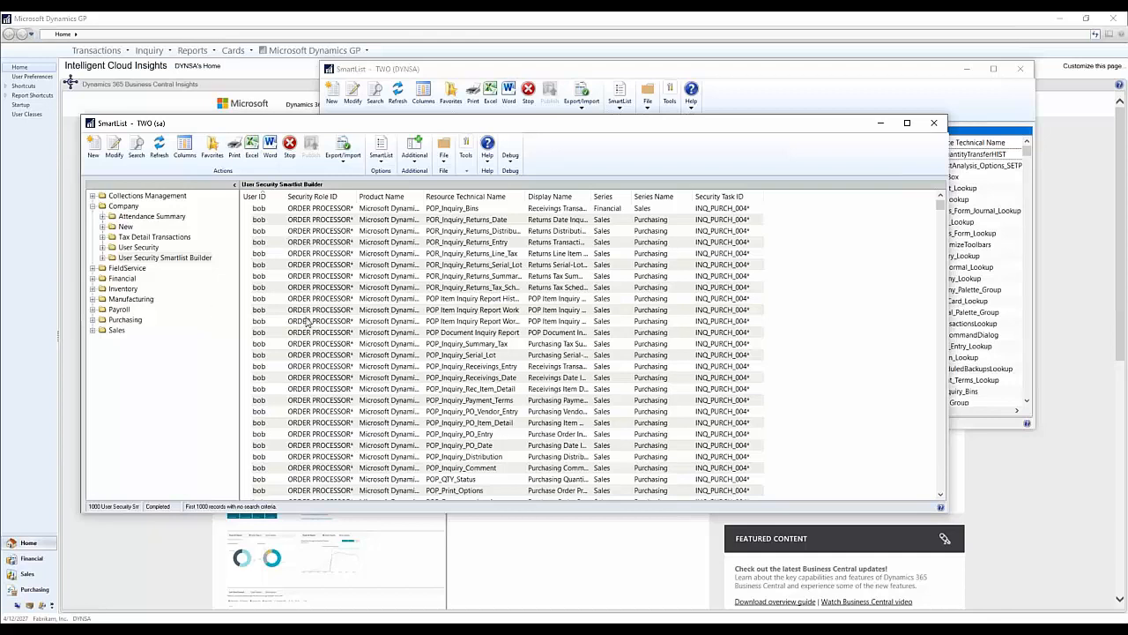
pyautogui.click(317, 367)
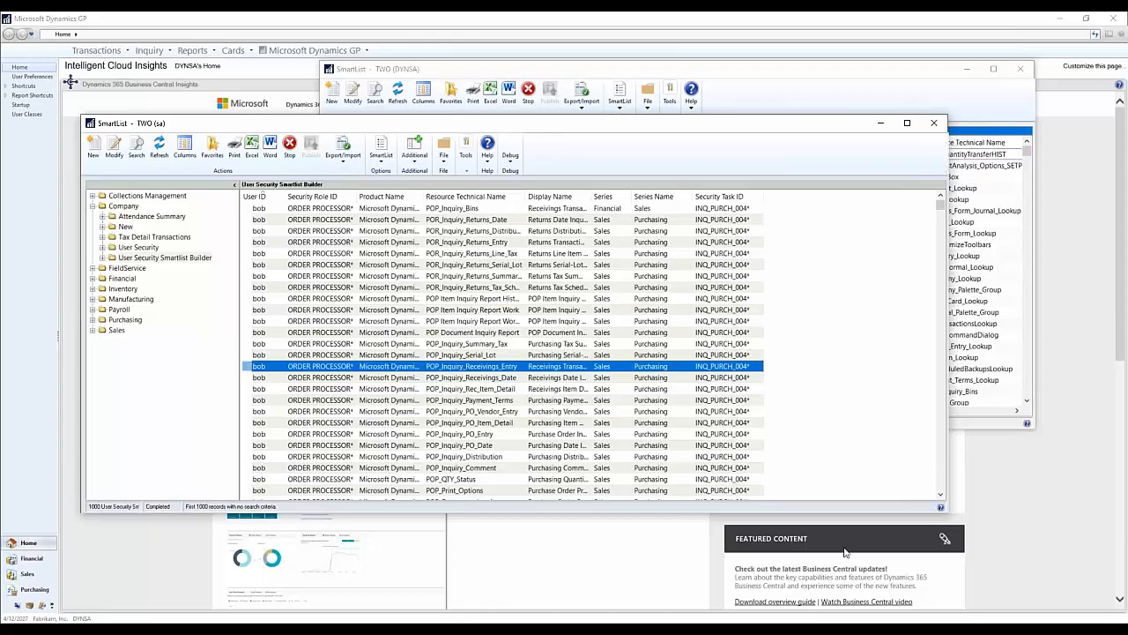
# Step: Close both SmartList windows, the one showing User Security Smartlist Builder and the one showing User Security
pyautogui.moveTo(695, 132); pyautogui.dragTo(688, 69)
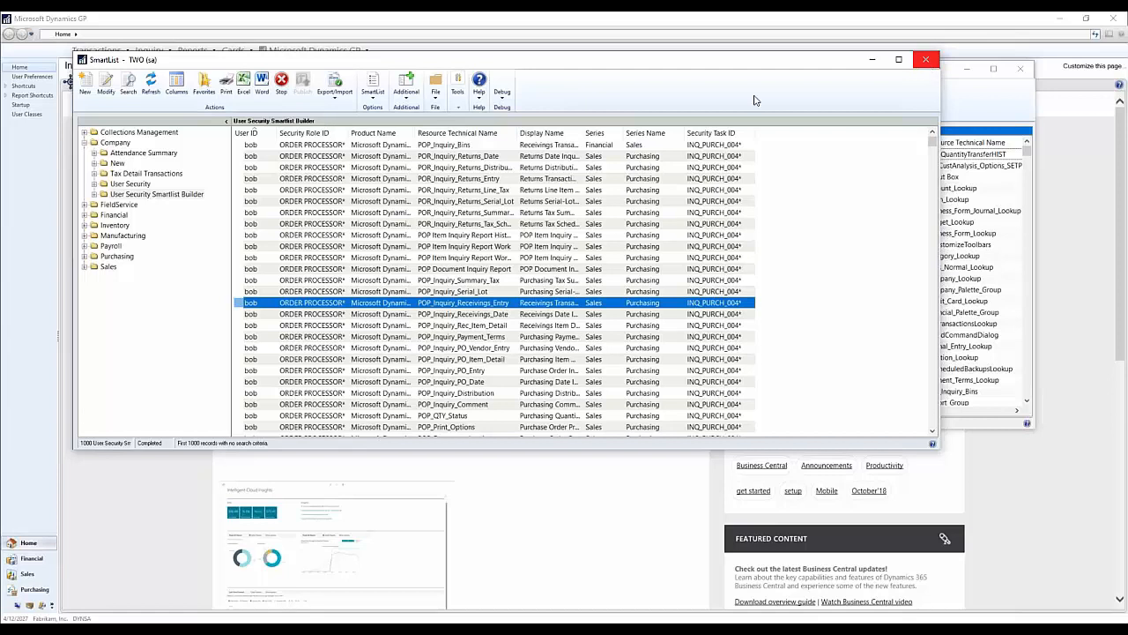
pyautogui.click(922, 66)
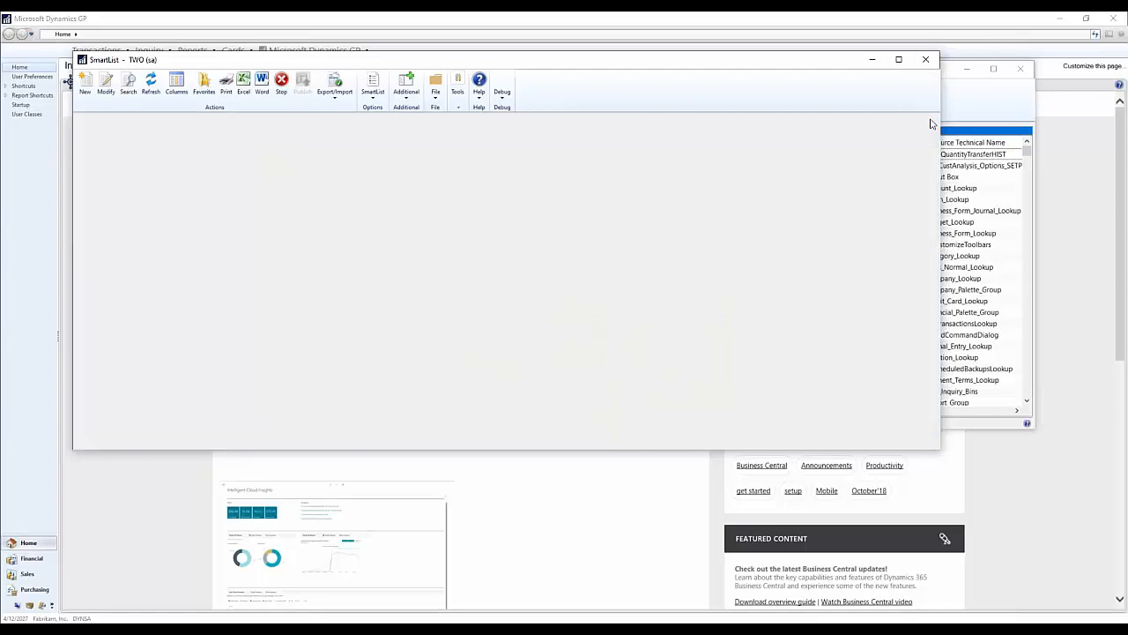
pyautogui.click(1015, 78)
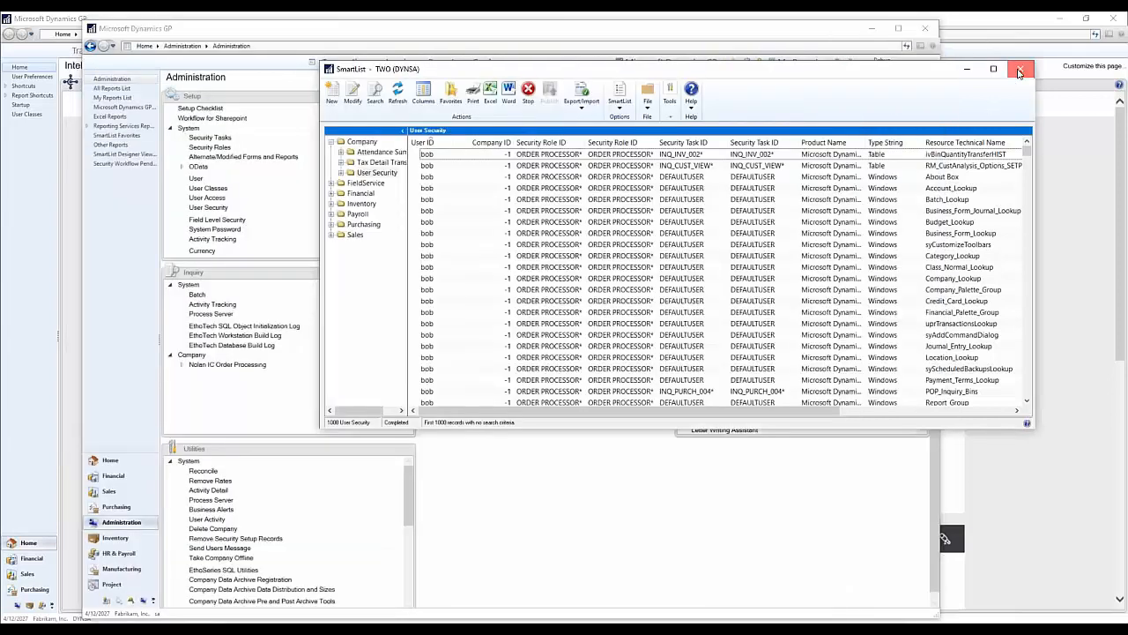
pyautogui.click(1020, 69)
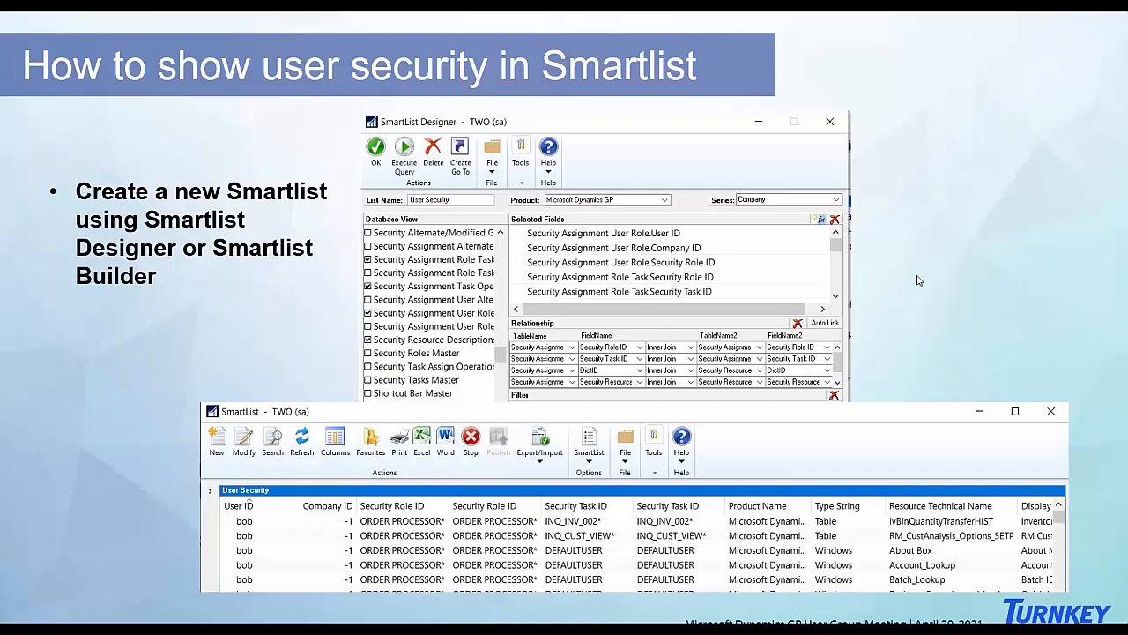
pyautogui.press('pagedown')
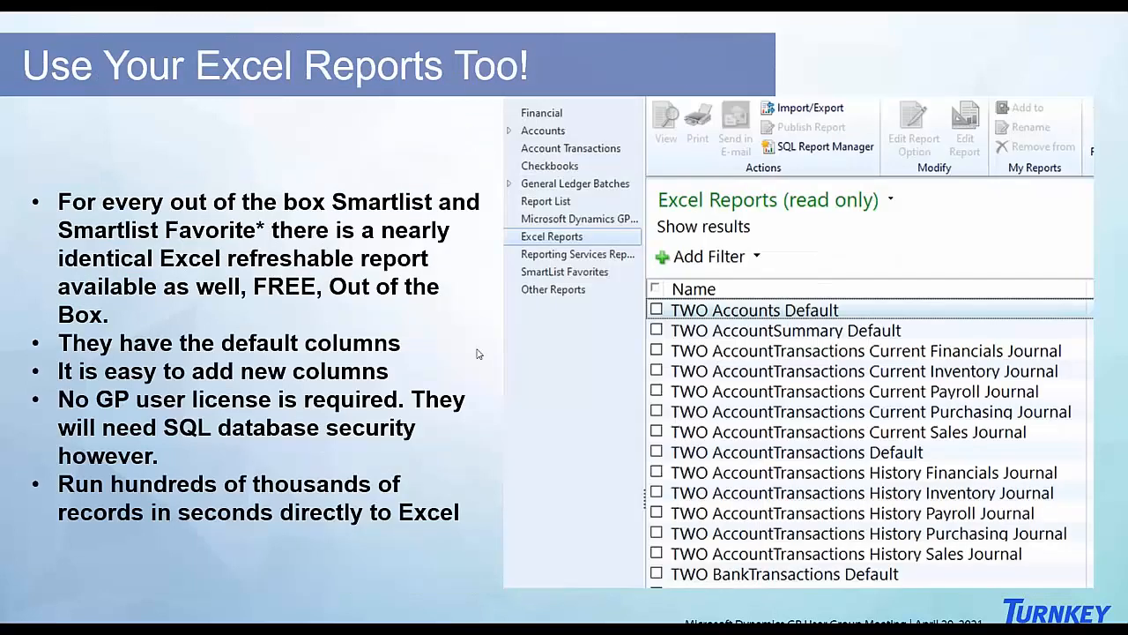
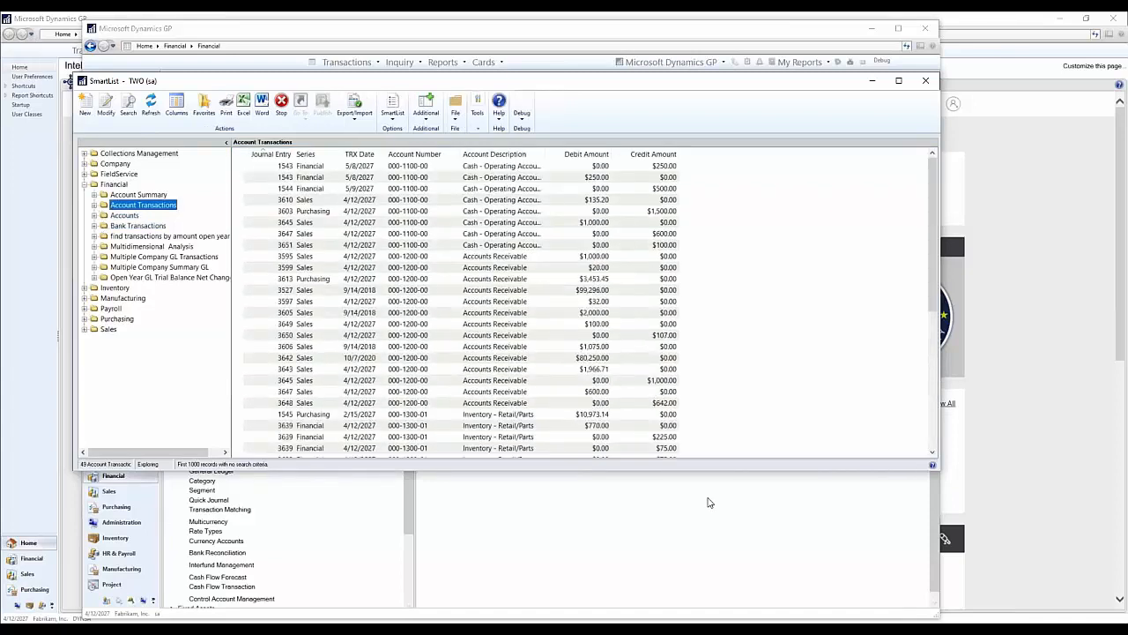
# Step: Move the SmartList window aside and open the Excel Reports list in the Financial area of Microsoft Dynamics GP
pyautogui.moveTo(585, 81); pyautogui.dragTo(528, 58)
pyautogui.click(601, 570)
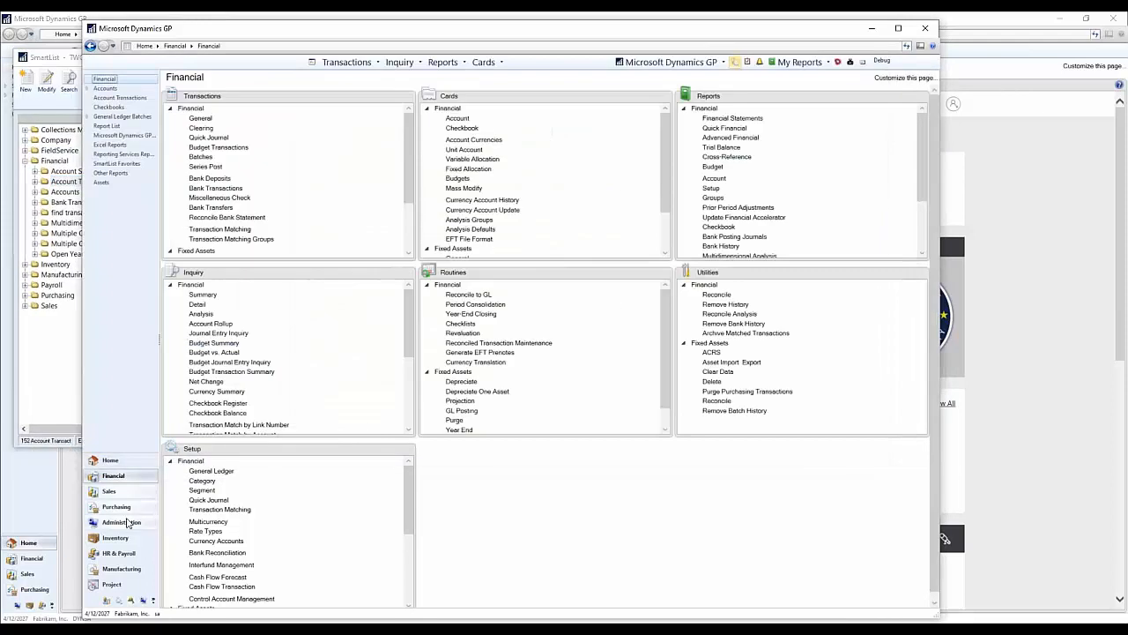
pyautogui.click(111, 145)
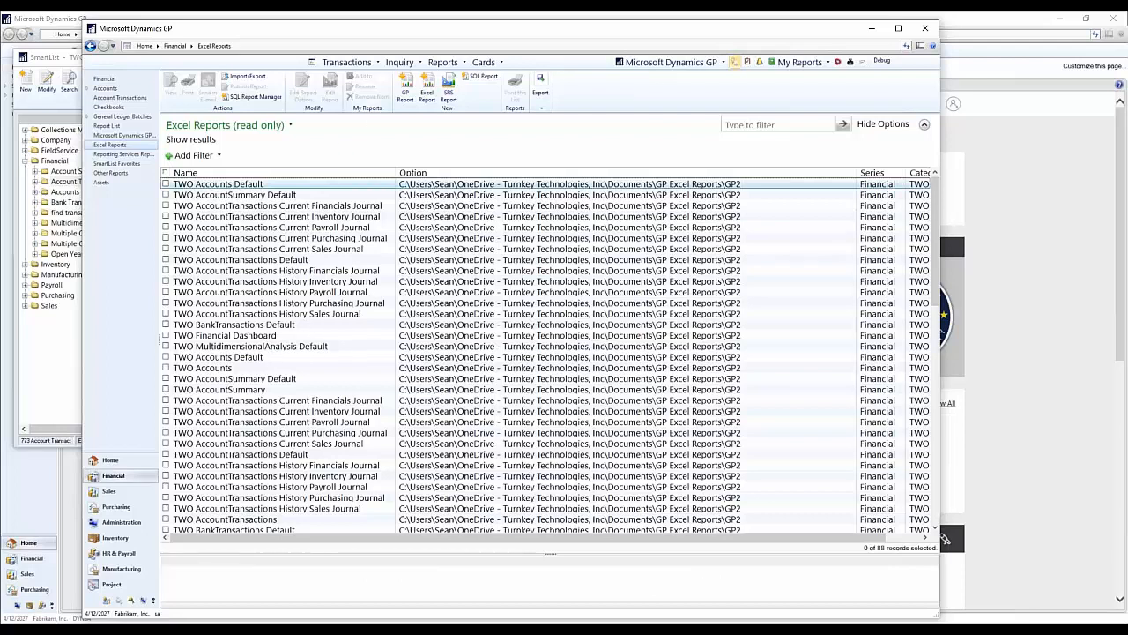
# Step: Open the TWO AccountTransactions Default report in Excel and enable the external data connections
pyautogui.click(263, 315)
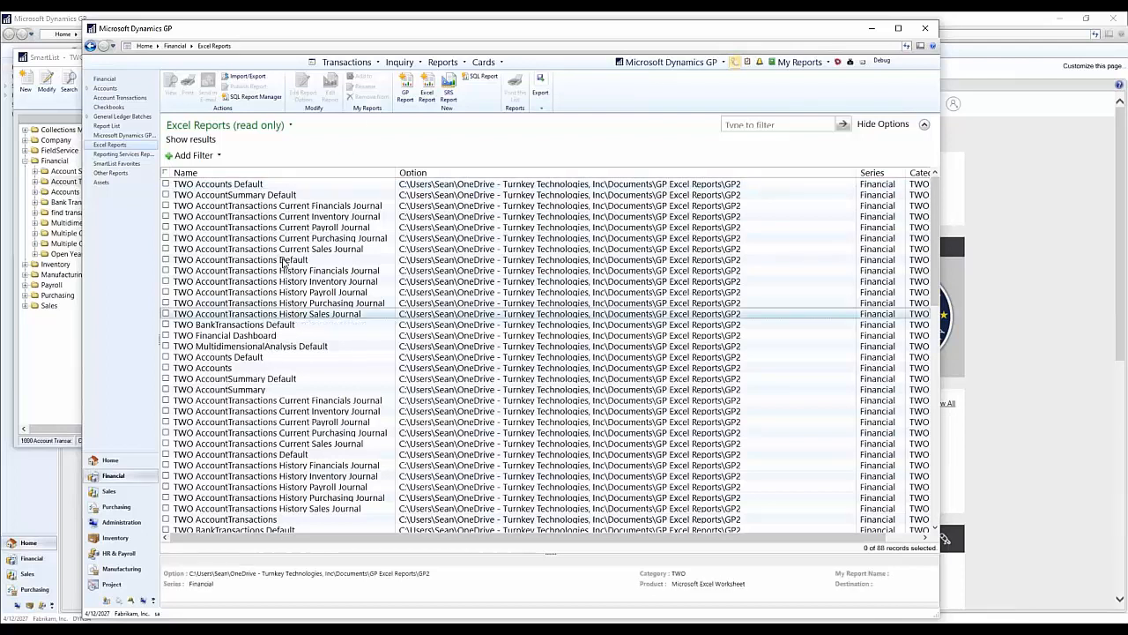
pyautogui.click(284, 261)
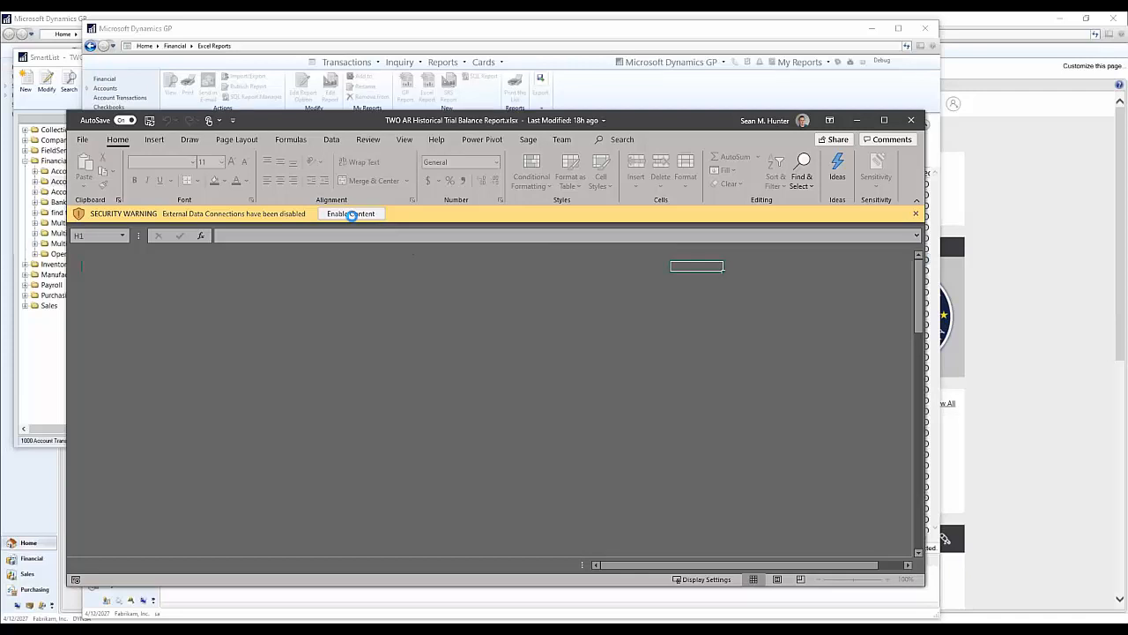
pyautogui.click(351, 214)
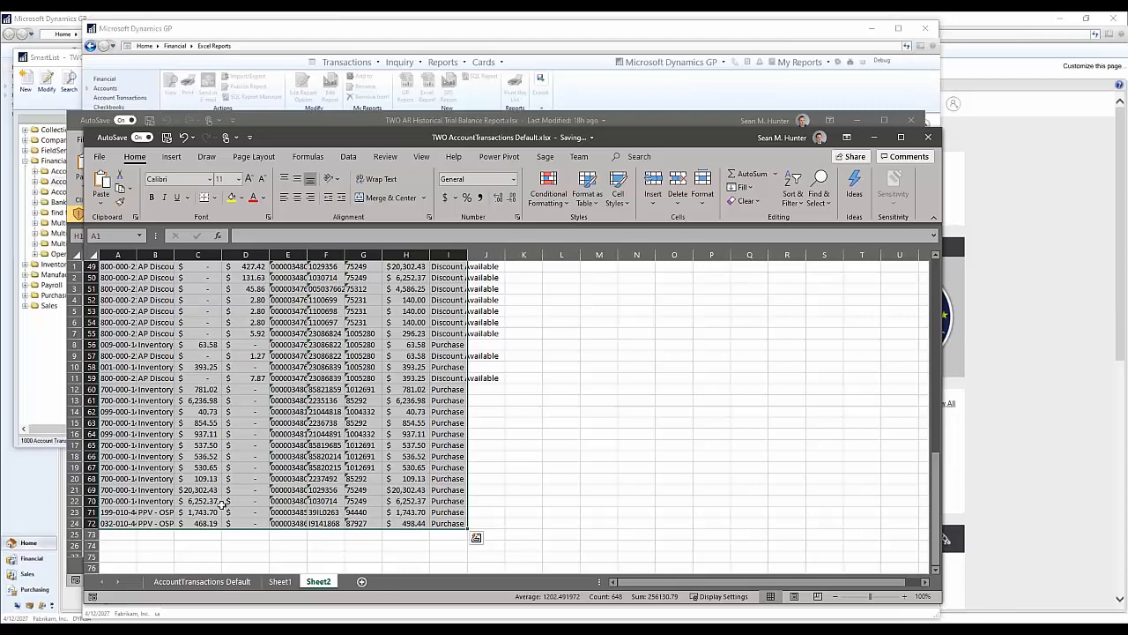
# Step: Show the AccountTransactions Default sheet from its first row
pyautogui.click(190, 583)
pyautogui.scroll(20, 263, 399)
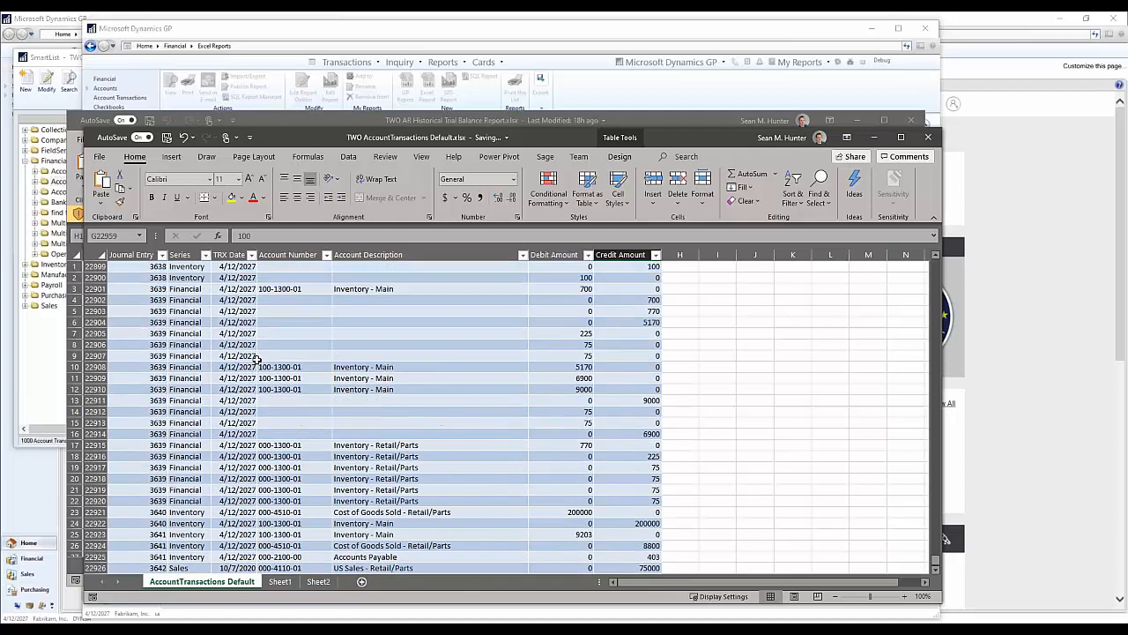
pyautogui.scroll(13, 253, 321)
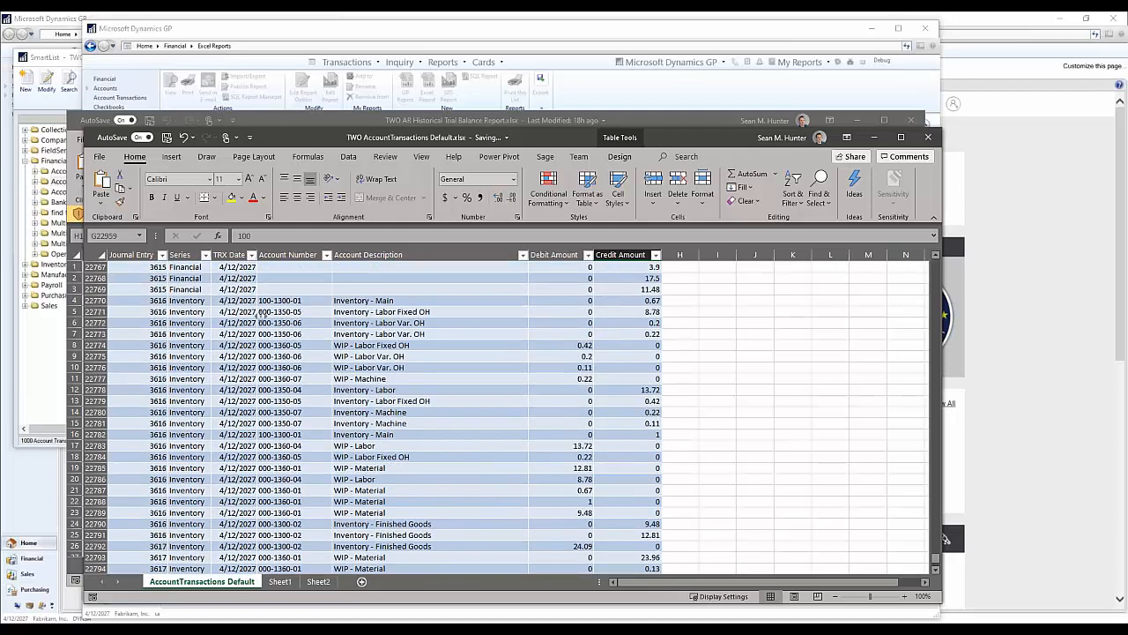
pyautogui.moveTo(935, 557); pyautogui.dragTo(935, 264)
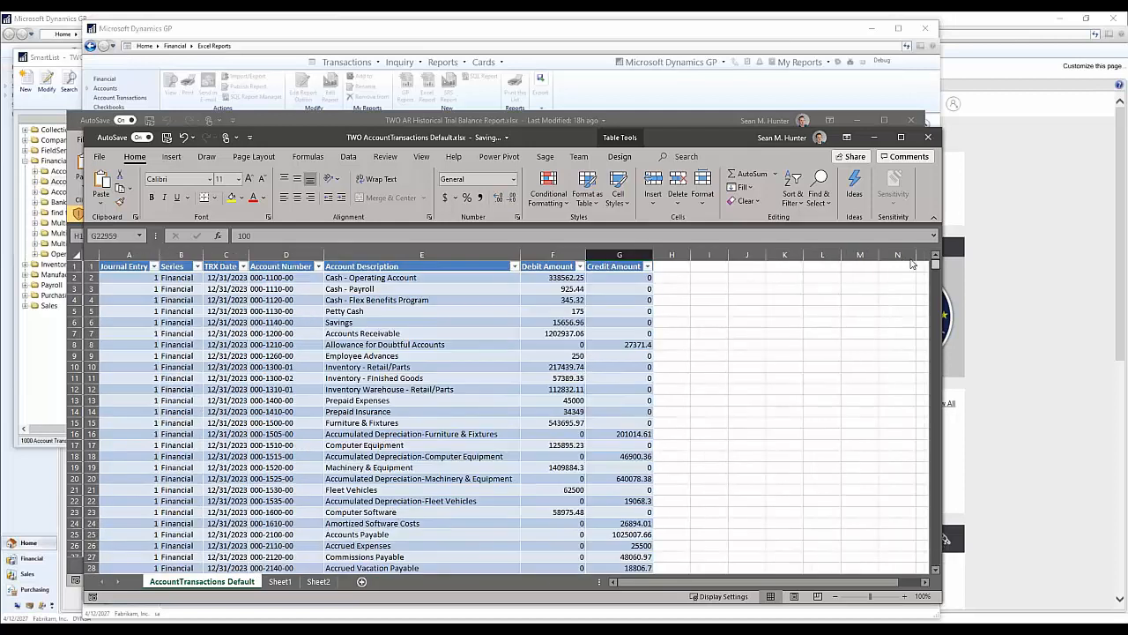
# Step: Reposition the workbook window, go to the end of the transaction table and select the last Journal Entry cell
pyautogui.moveTo(306, 142); pyautogui.dragTo(367, 85)
pyautogui.click(356, 291)
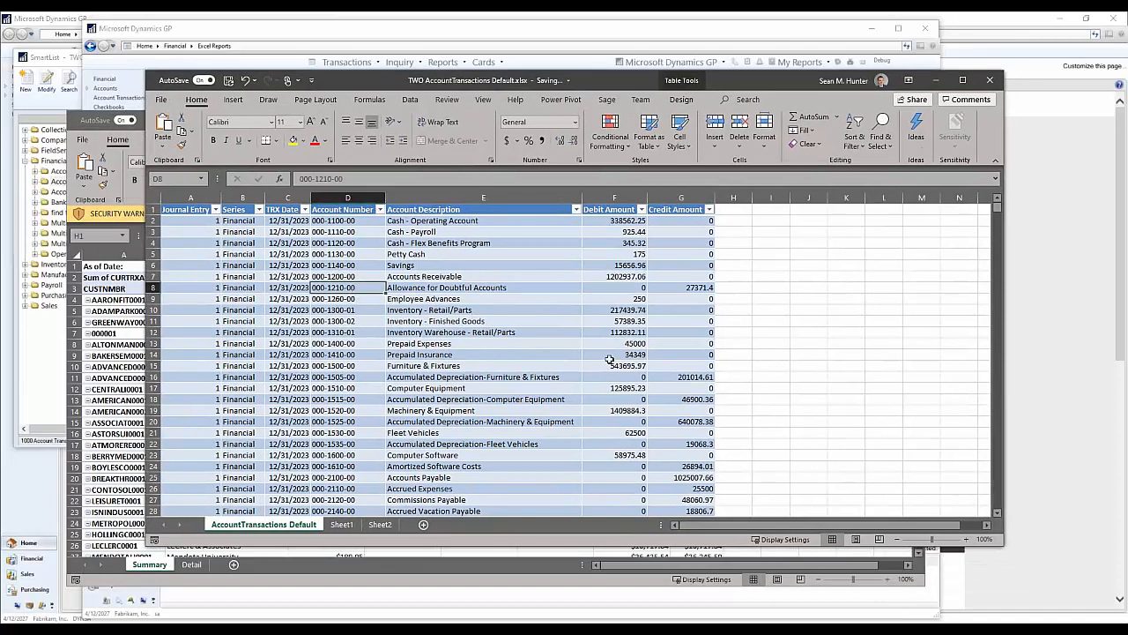
pyautogui.moveTo(999, 206); pyautogui.dragTo(996, 392)
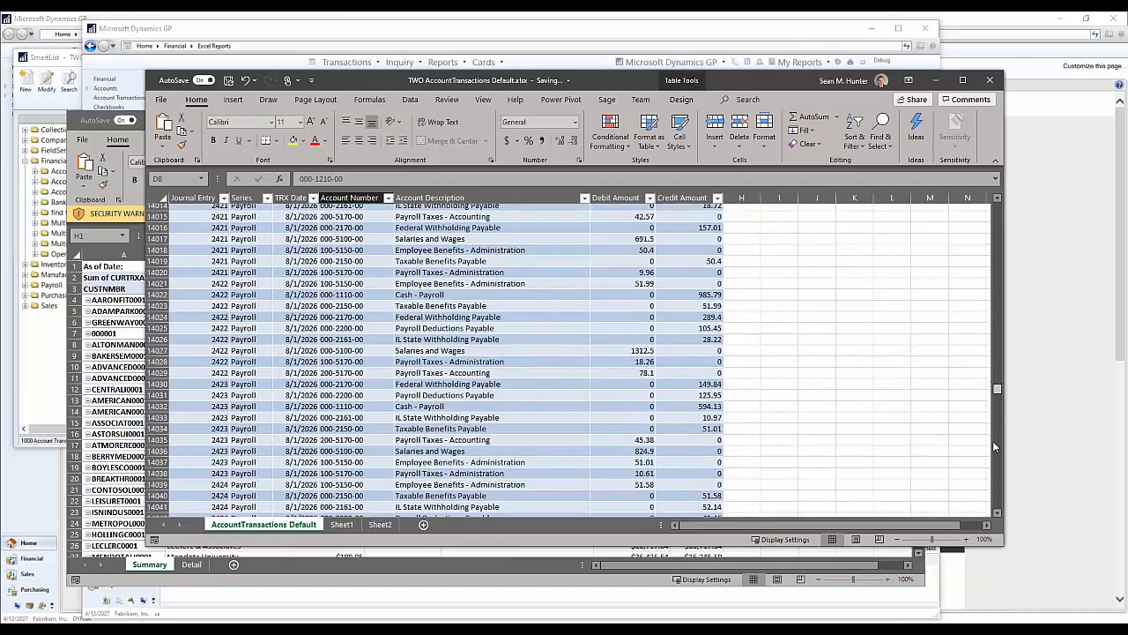
pyautogui.moveTo(994, 446); pyautogui.dragTo(996, 510)
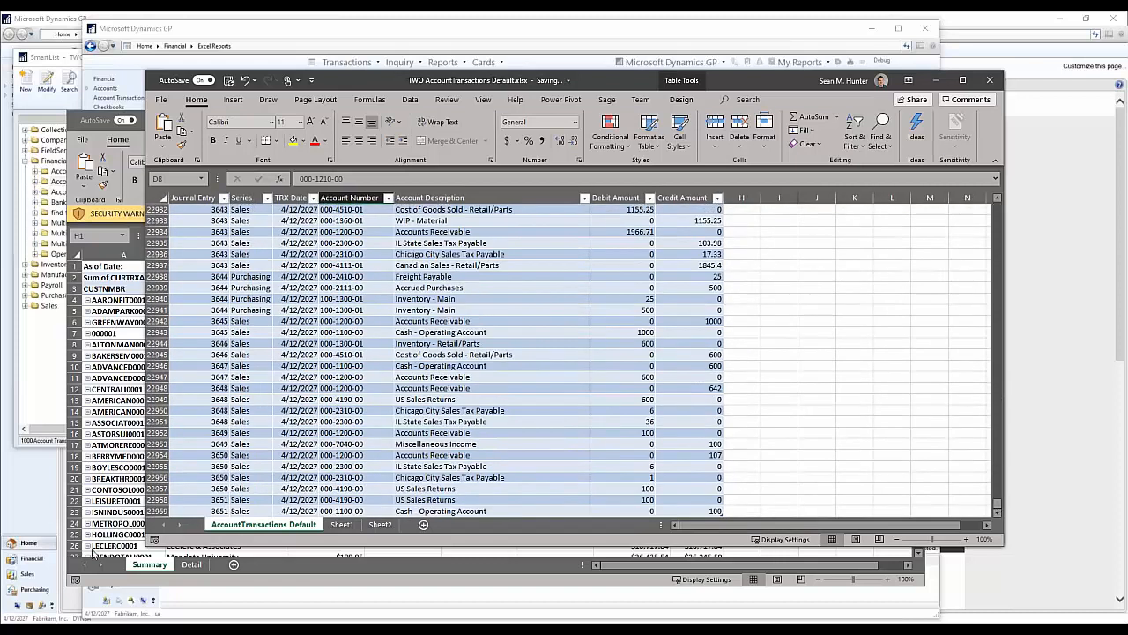
pyautogui.click(189, 511)
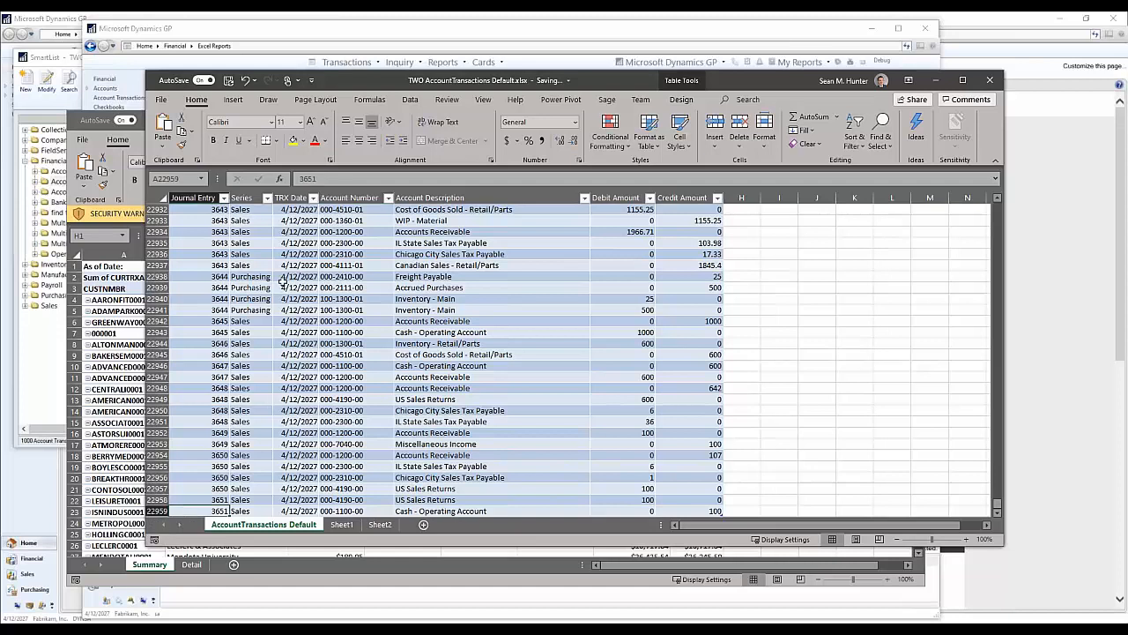
# Step: Compare the Account Transactions SmartList with the Excel report, repositioning the workbook window to reveal the list
pyautogui.click(40, 437)
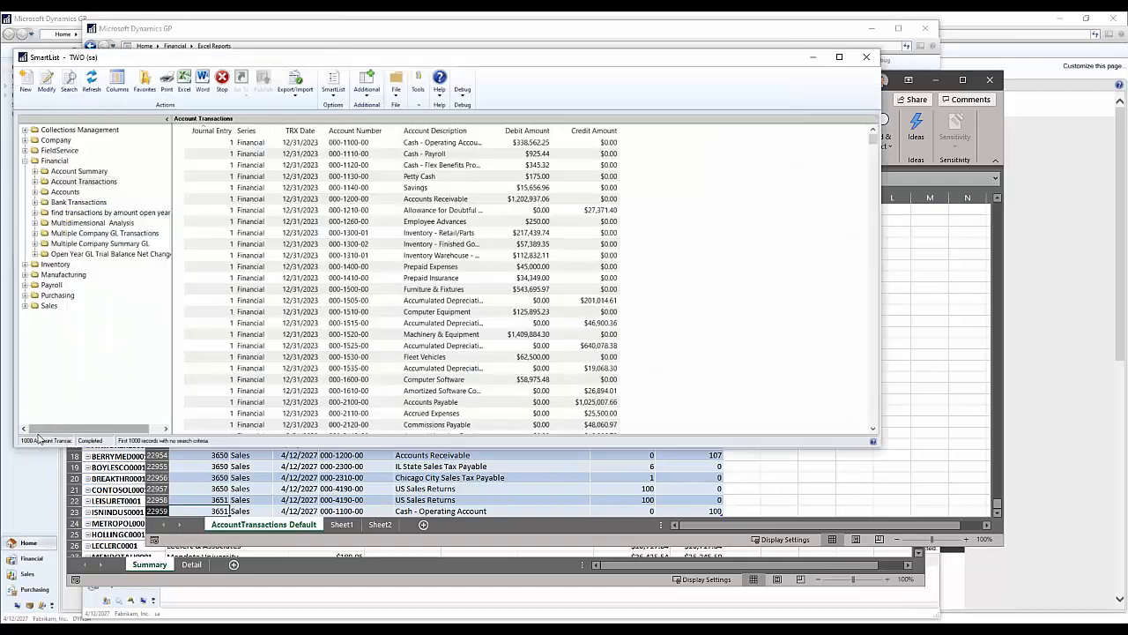
pyautogui.click(839, 533)
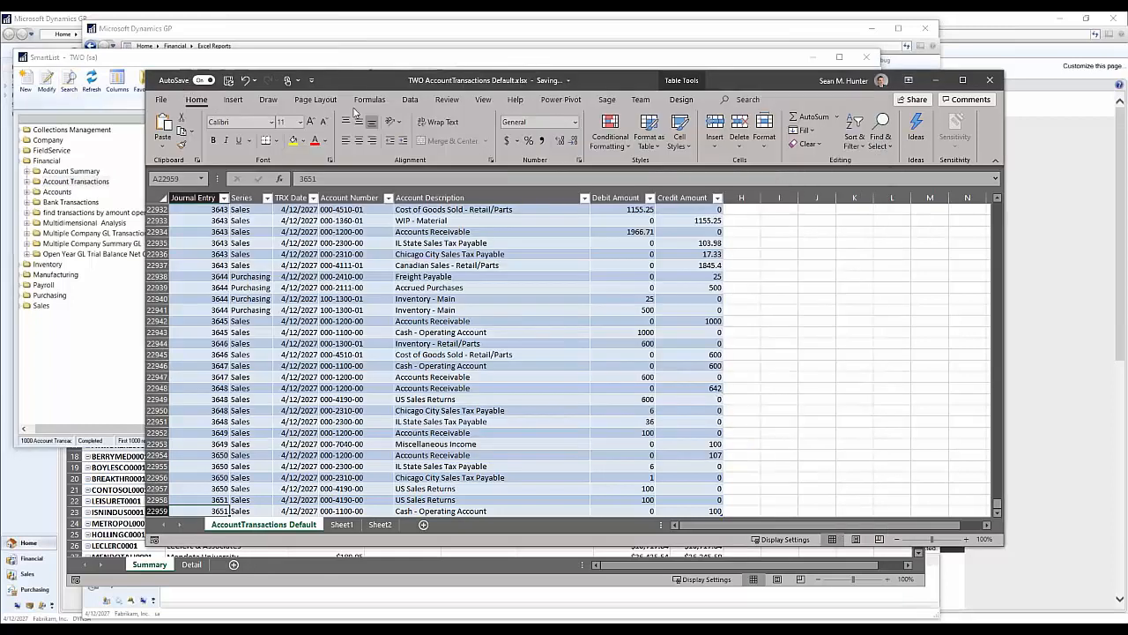
pyautogui.moveTo(352, 80); pyautogui.dragTo(343, 190)
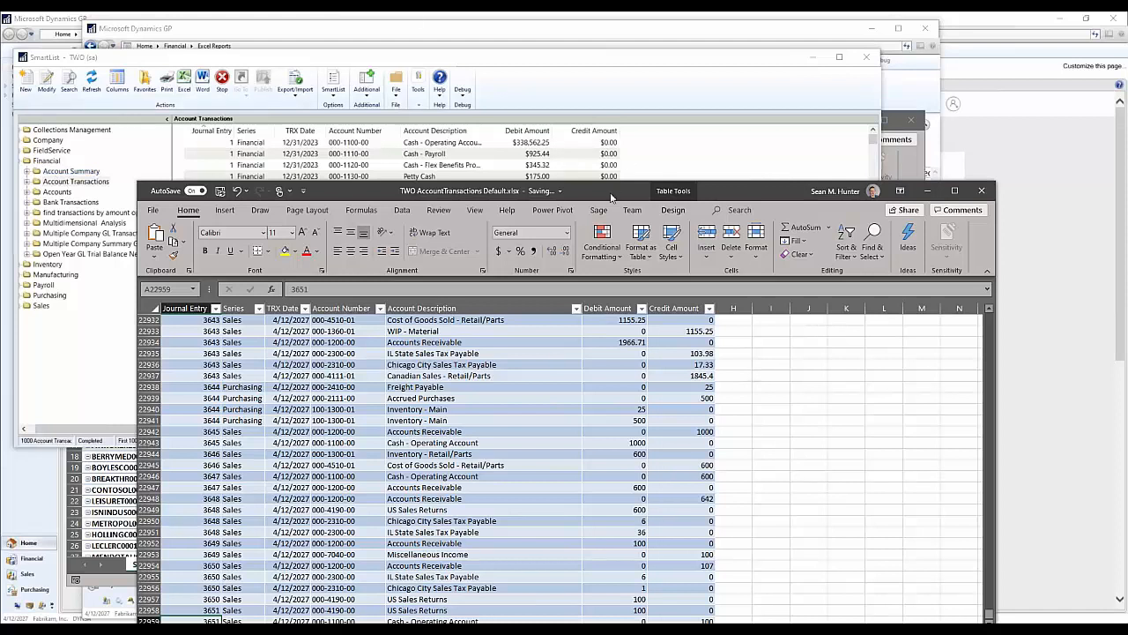
pyautogui.moveTo(587, 192); pyautogui.dragTo(635, 58)
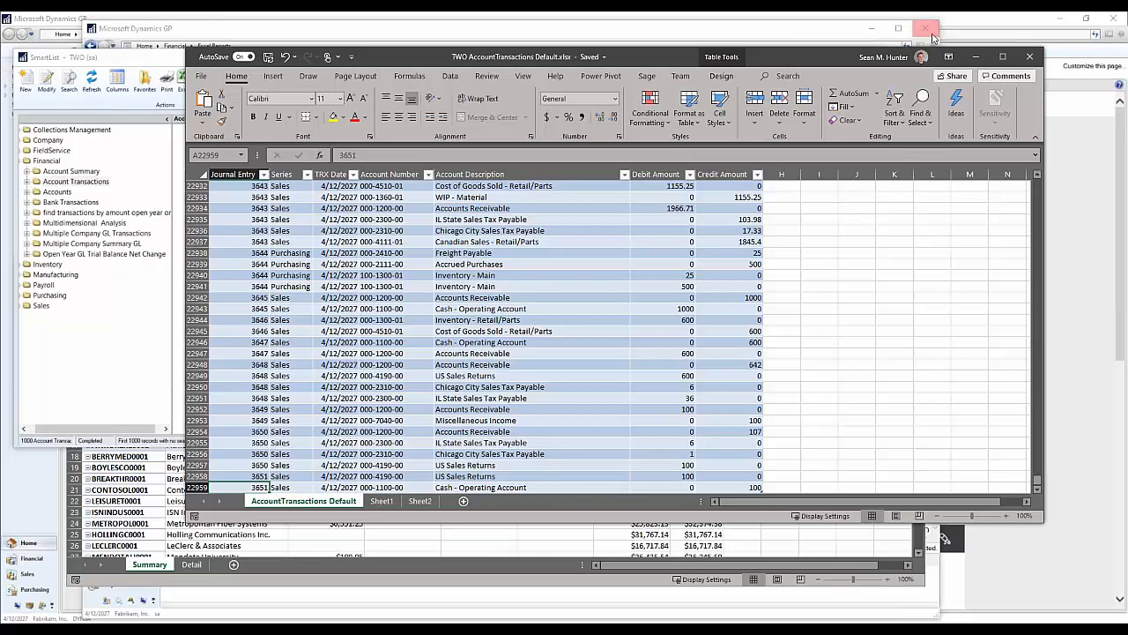
# Step: Select an Account Description cell in the table, reposition the workbook window and display the workbook's queries and connections
pyautogui.click(584, 295)
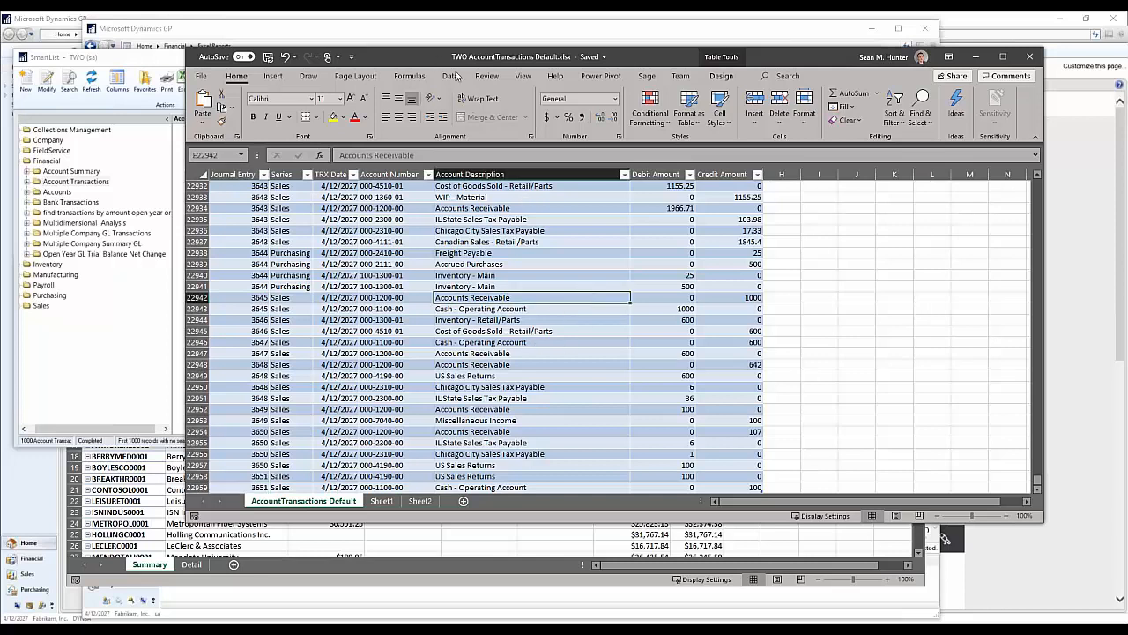
pyautogui.moveTo(445, 58); pyautogui.dragTo(503, 17)
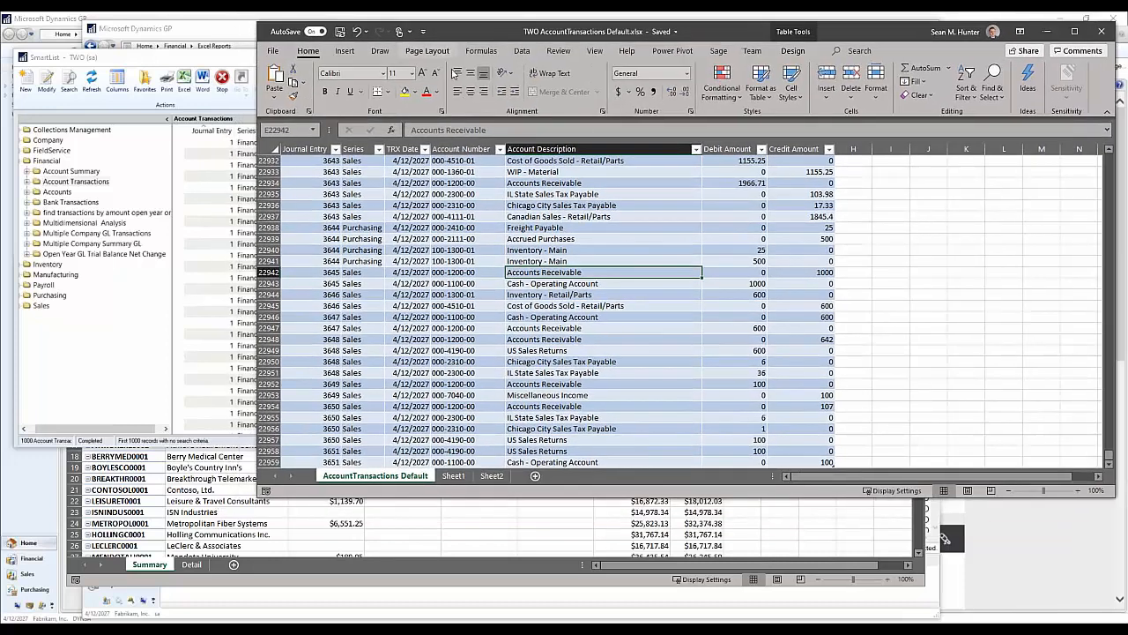
pyautogui.click(522, 54)
pyautogui.click(526, 68)
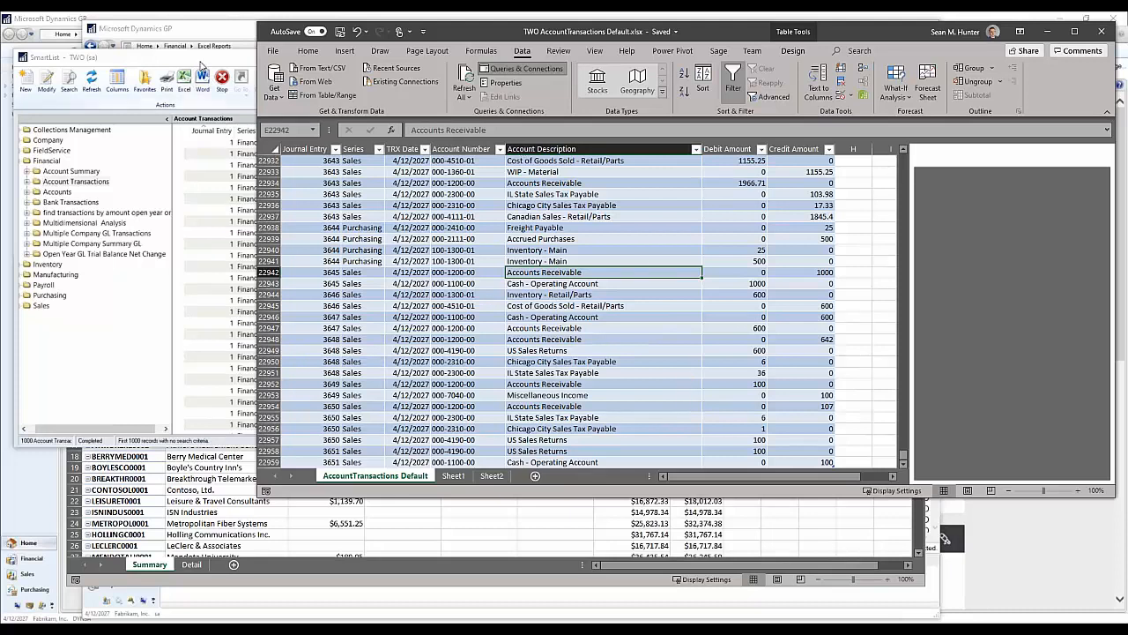
# Step: Switch to SmartList and add the Originating Master ID and Originating Master Name columns to Account Transactions
pyautogui.moveTo(201, 63); pyautogui.dragTo(223, 168)
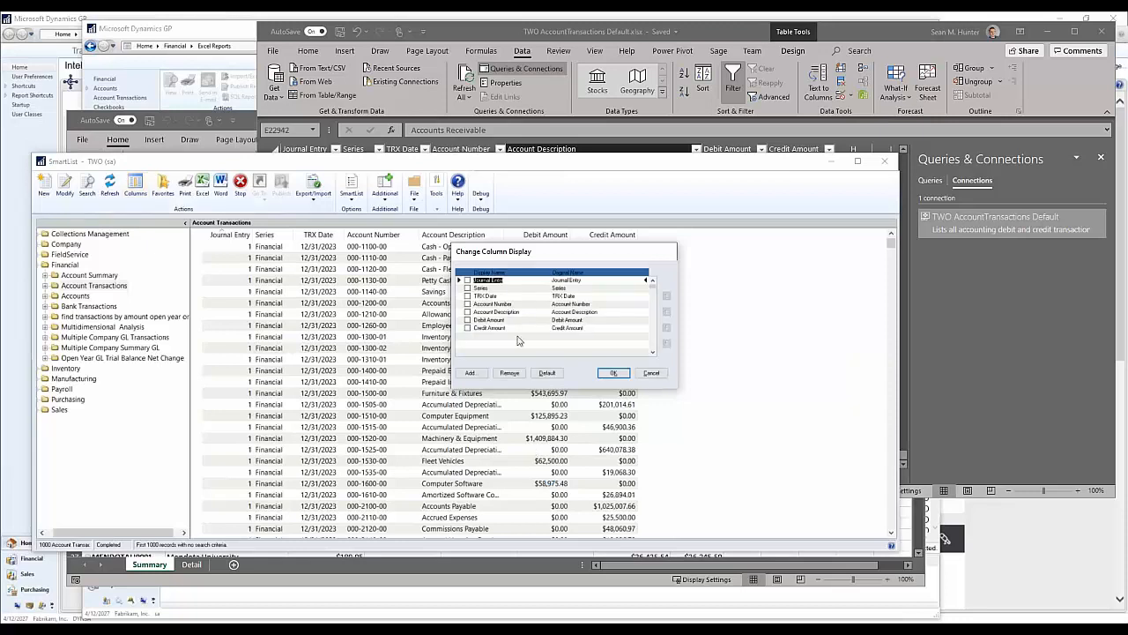
pyautogui.click(471, 374)
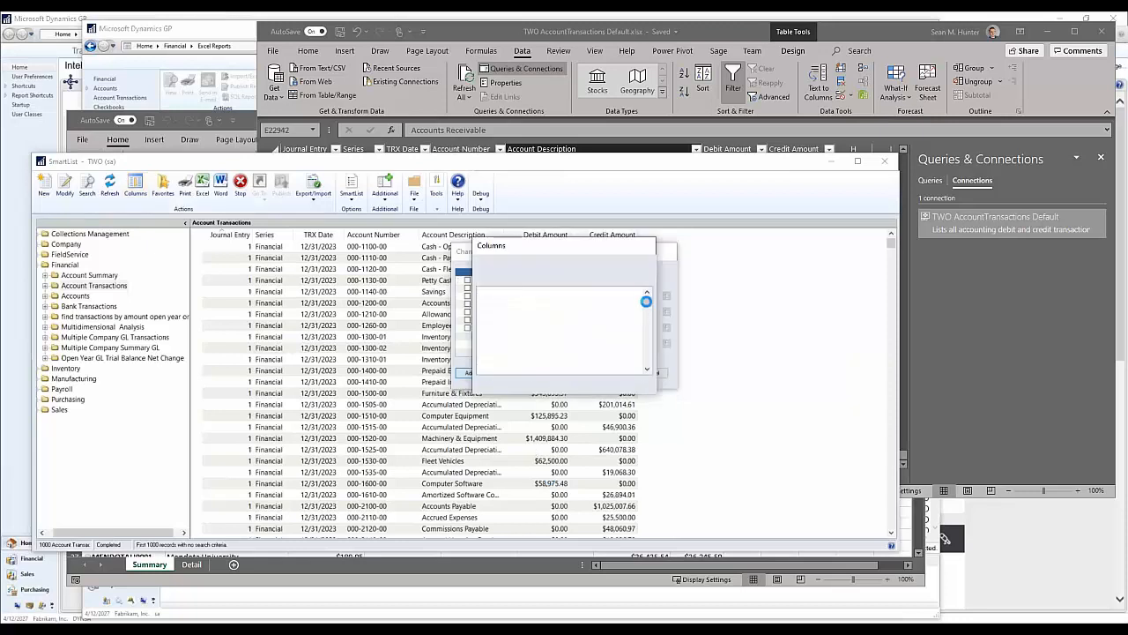
pyautogui.moveTo(644, 304); pyautogui.dragTo(644, 333)
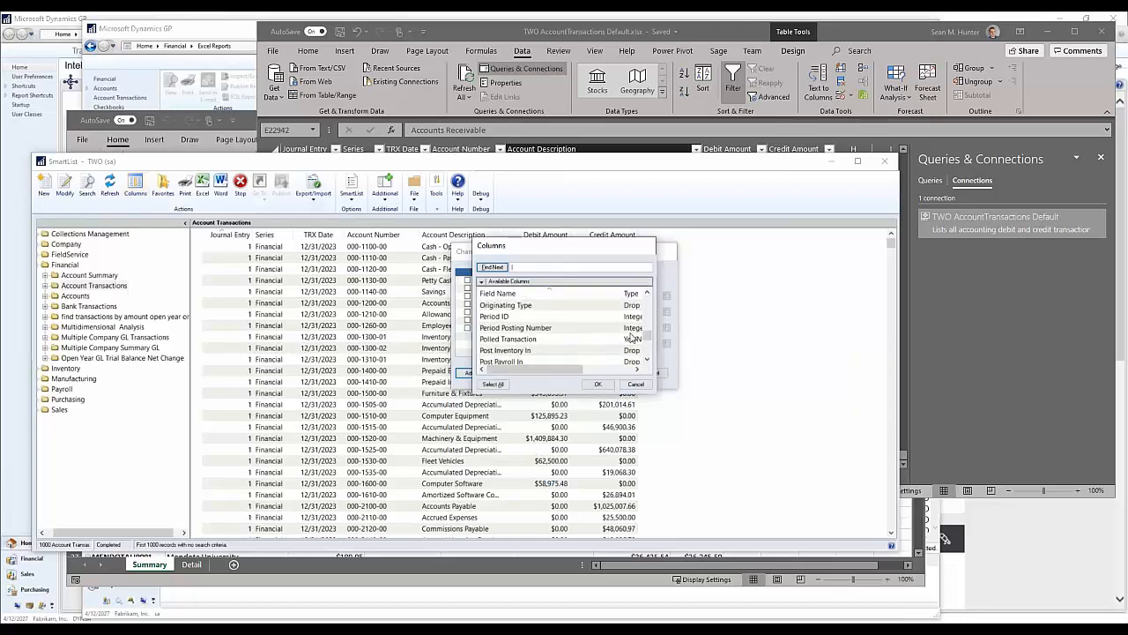
pyautogui.scroll(-3, 522, 328)
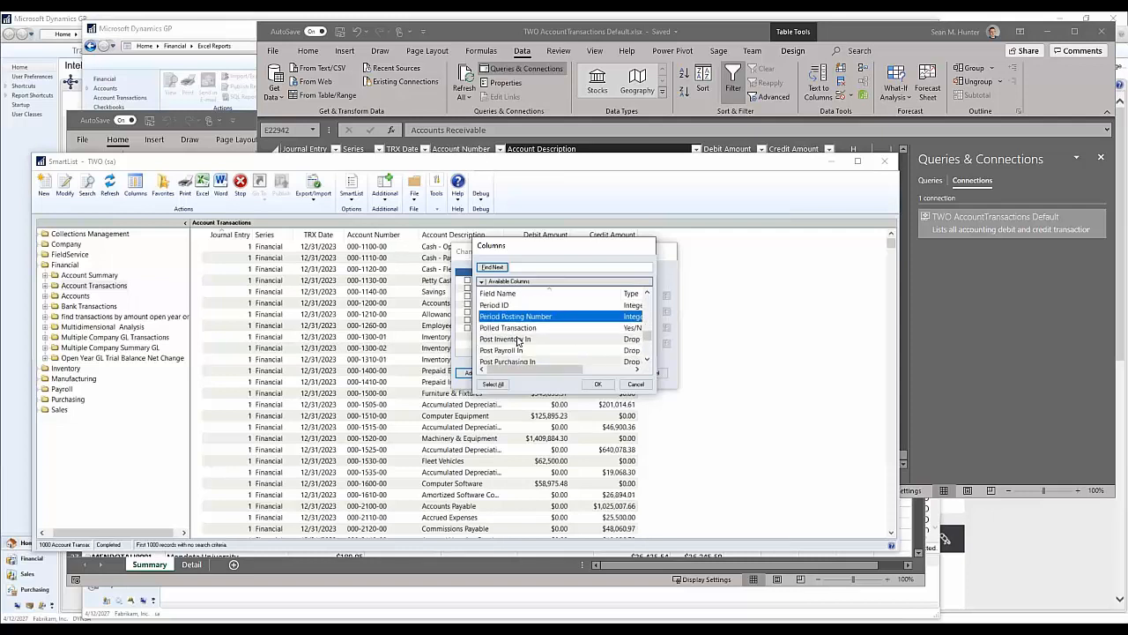
pyautogui.scroll(5, 522, 335)
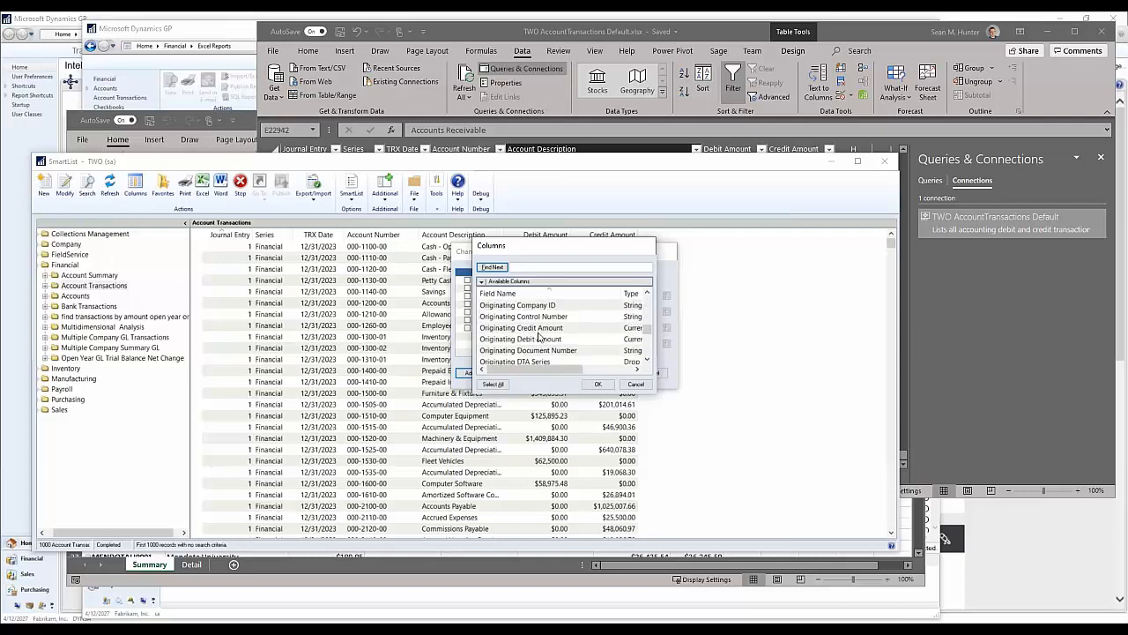
pyautogui.scroll(-3, 543, 334)
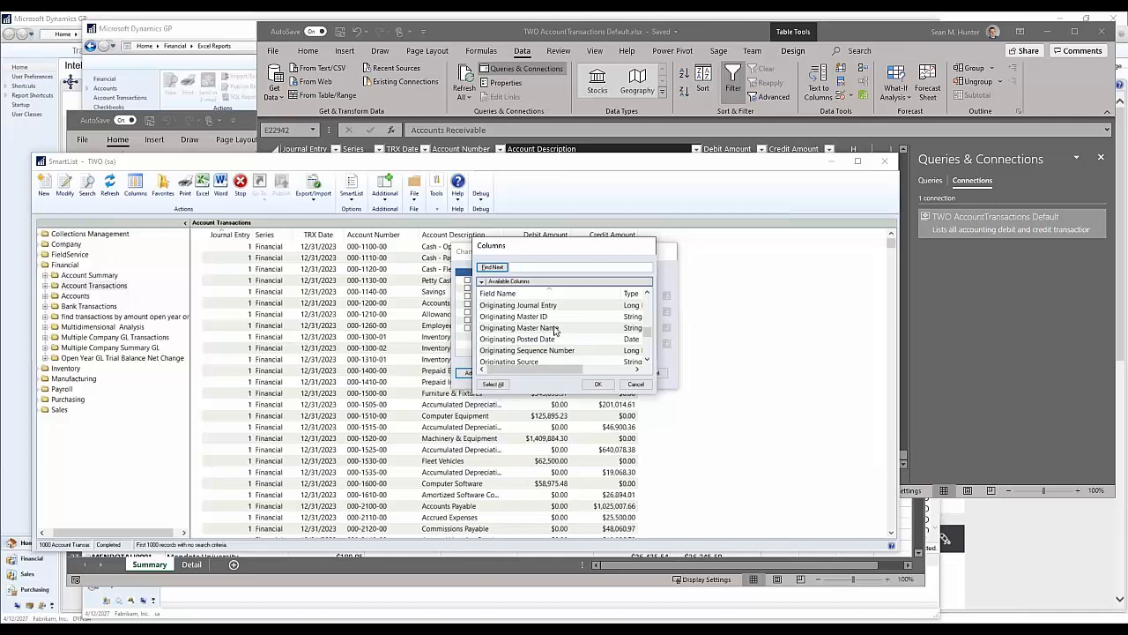
pyautogui.click(550, 327)
pyautogui.click(532, 316)
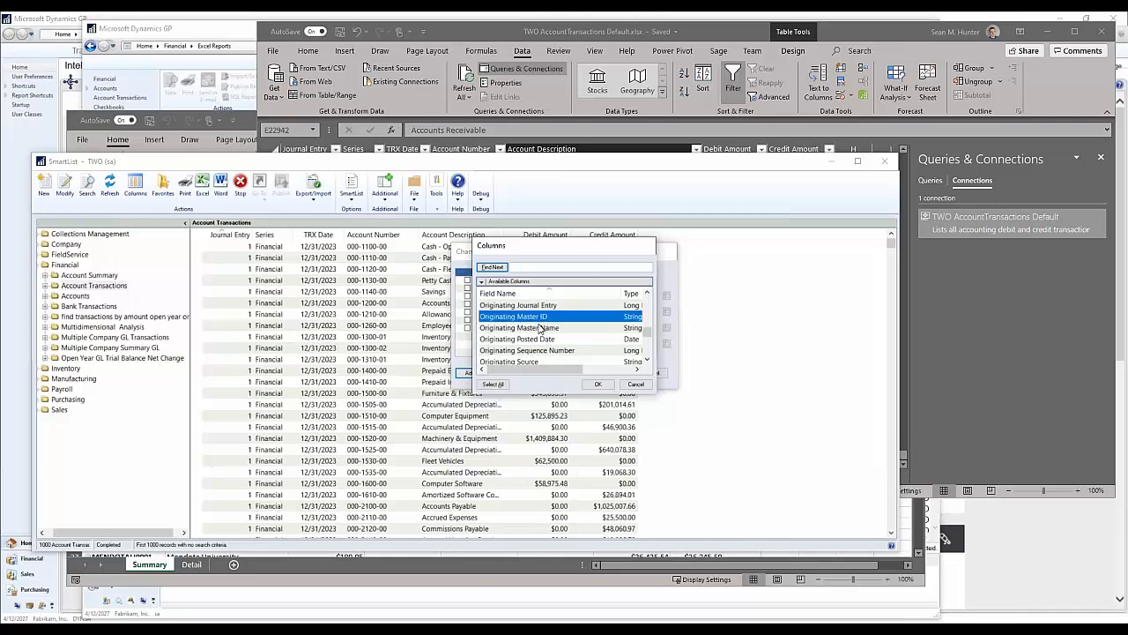
pyautogui.keyDown('shift'); pyautogui.click(542, 329); pyautogui.keyUp('shift')
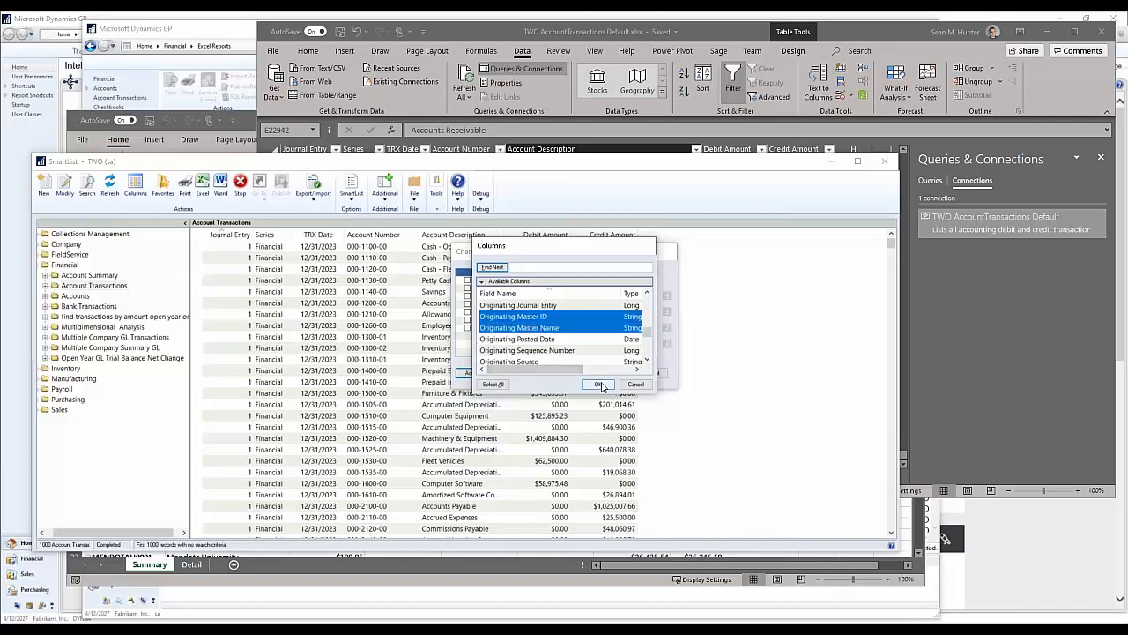
pyautogui.click(599, 384)
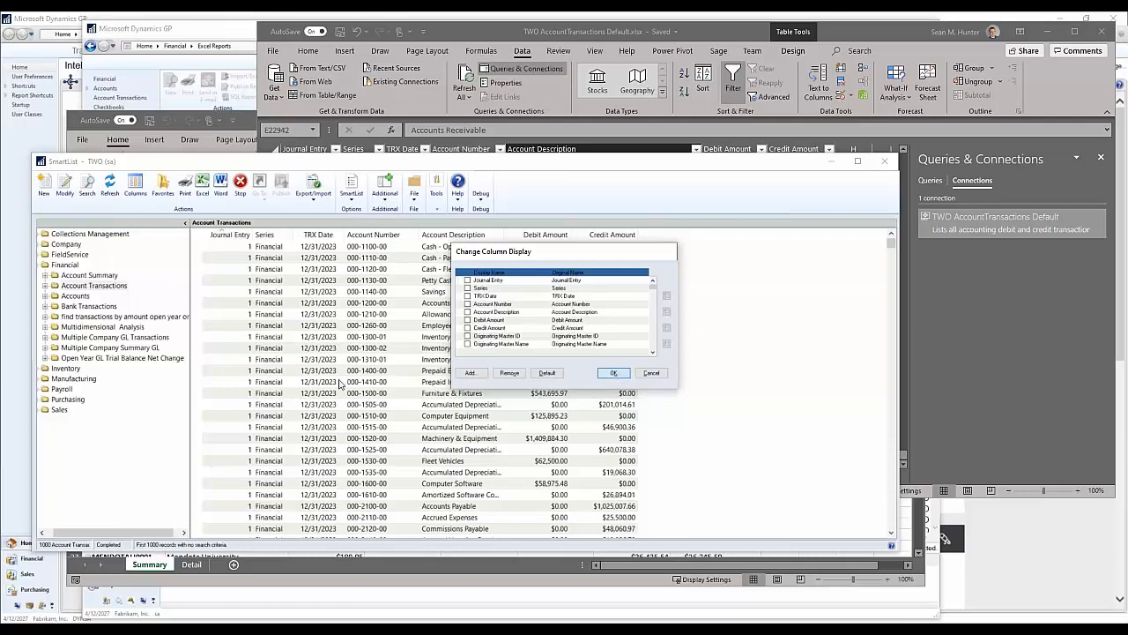
pyautogui.click(613, 373)
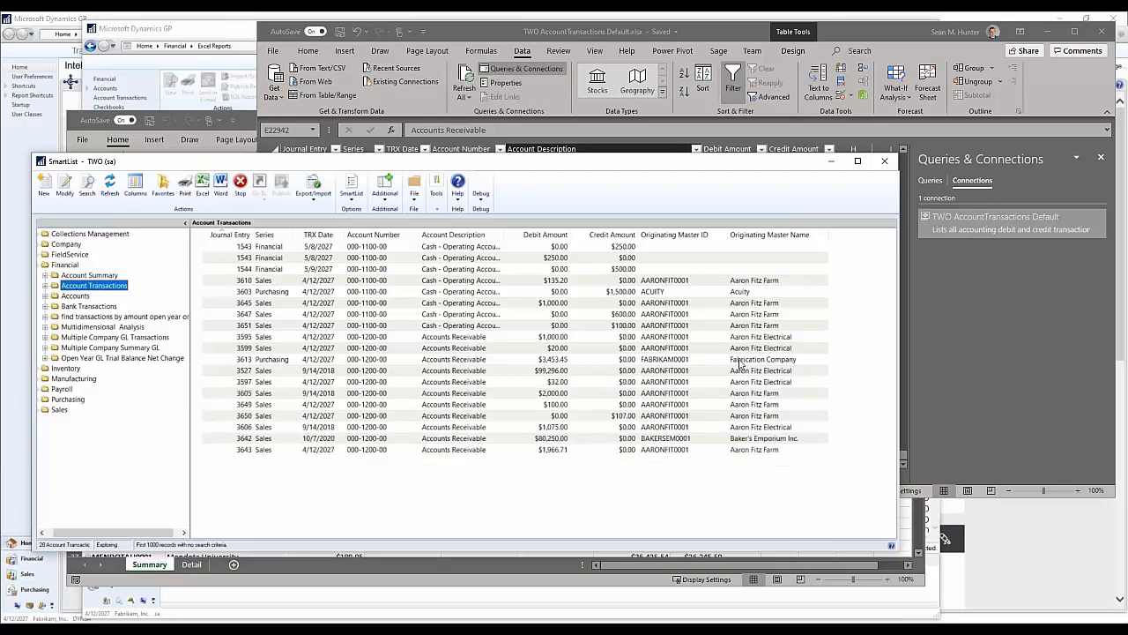
# Step: Set the first Account Transactions search definition to the Originating Master ID column, and close the search without running it
pyautogui.click(740, 363)
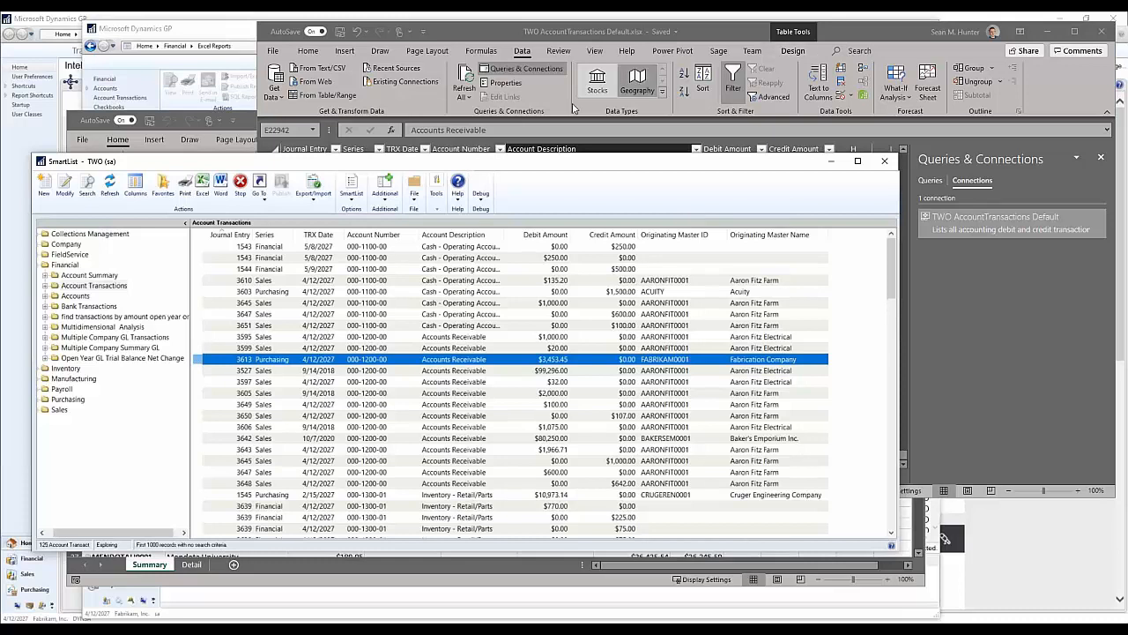
pyautogui.click(90, 195)
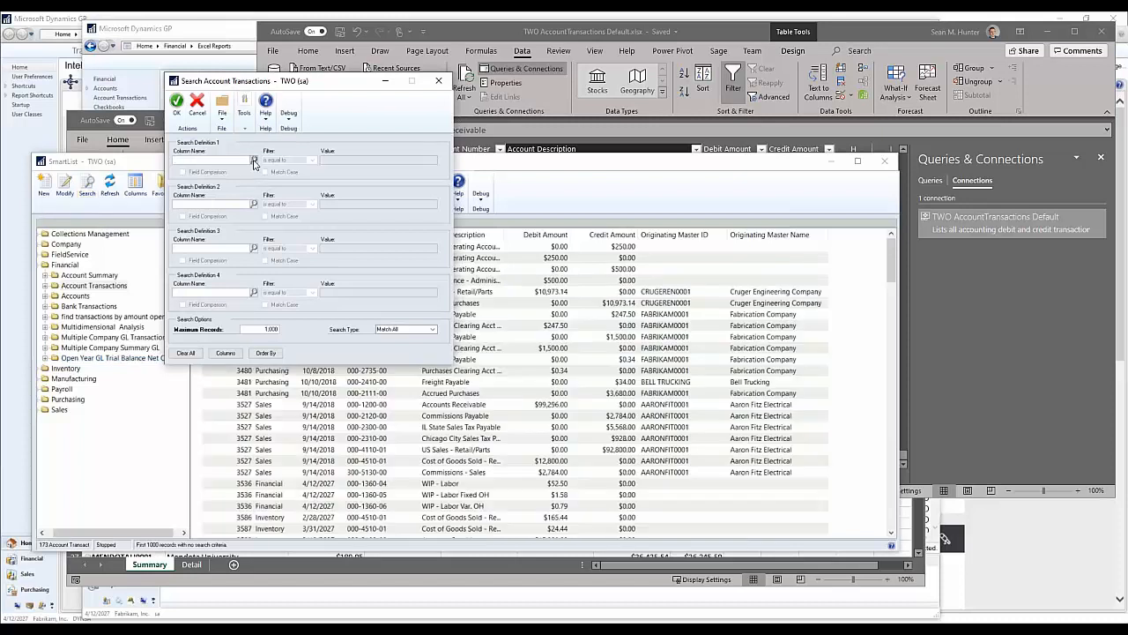
pyautogui.click(254, 160)
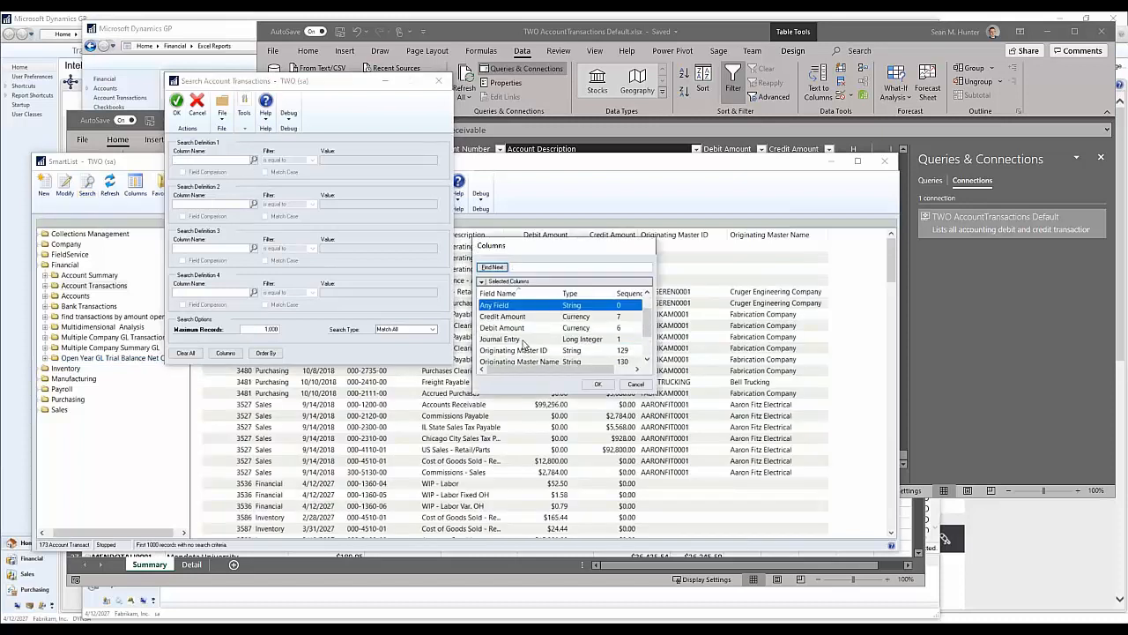
pyautogui.doubleClick(528, 350)
pyautogui.click(230, 162)
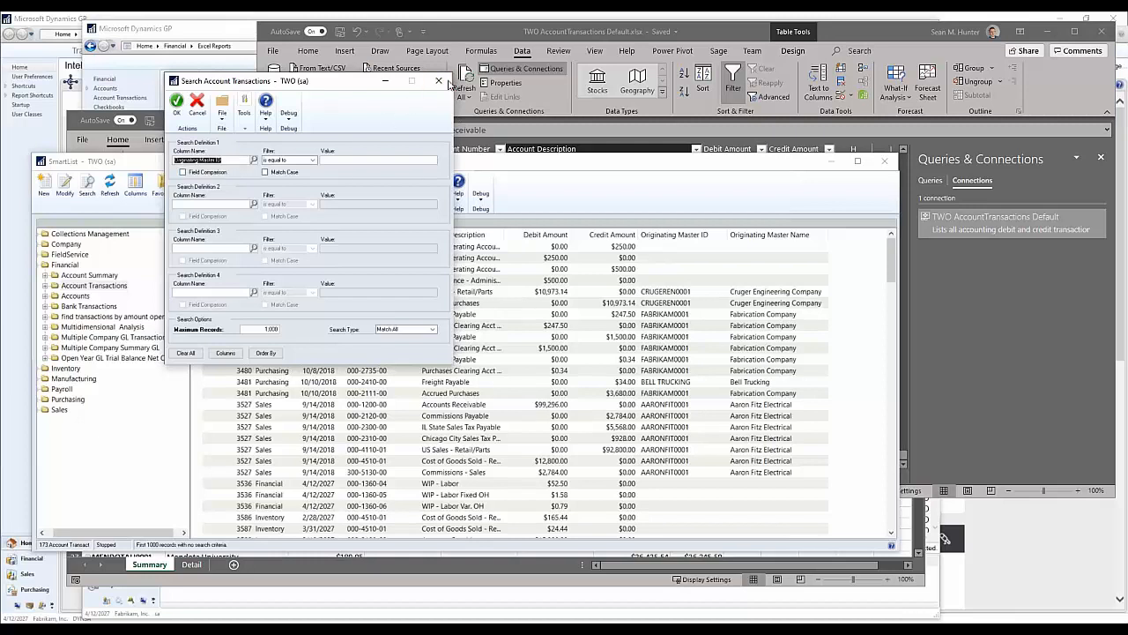
pyautogui.click(437, 80)
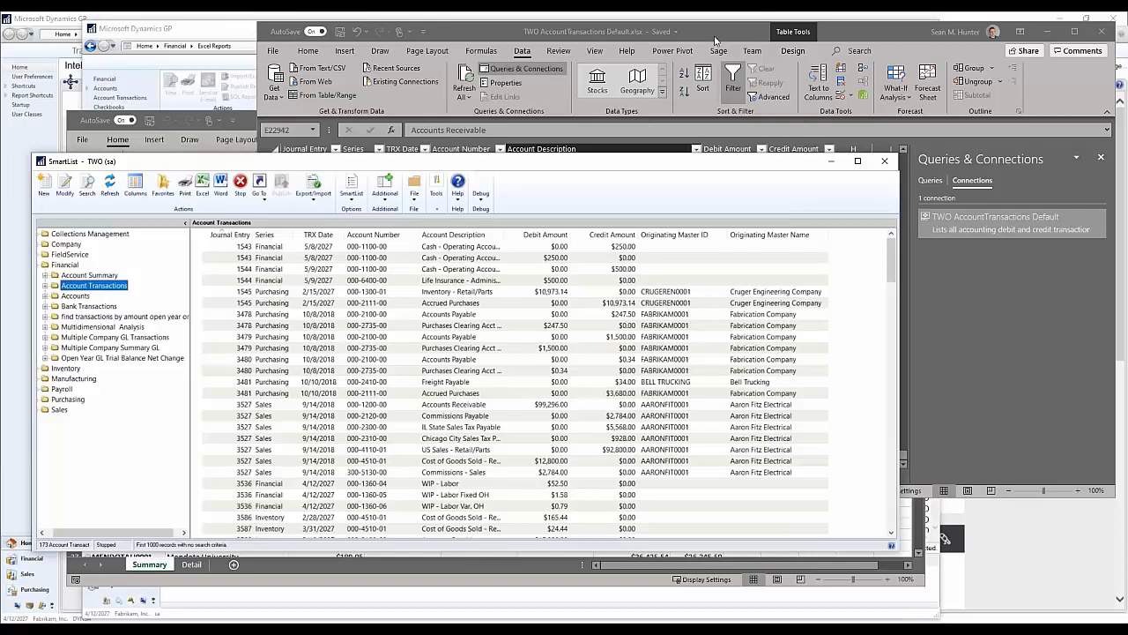
# Step: Switch to the TWO AccountTransactions Default workbook and open the definition of its data connection at the end of the SQL command text
pyautogui.click(715, 41)
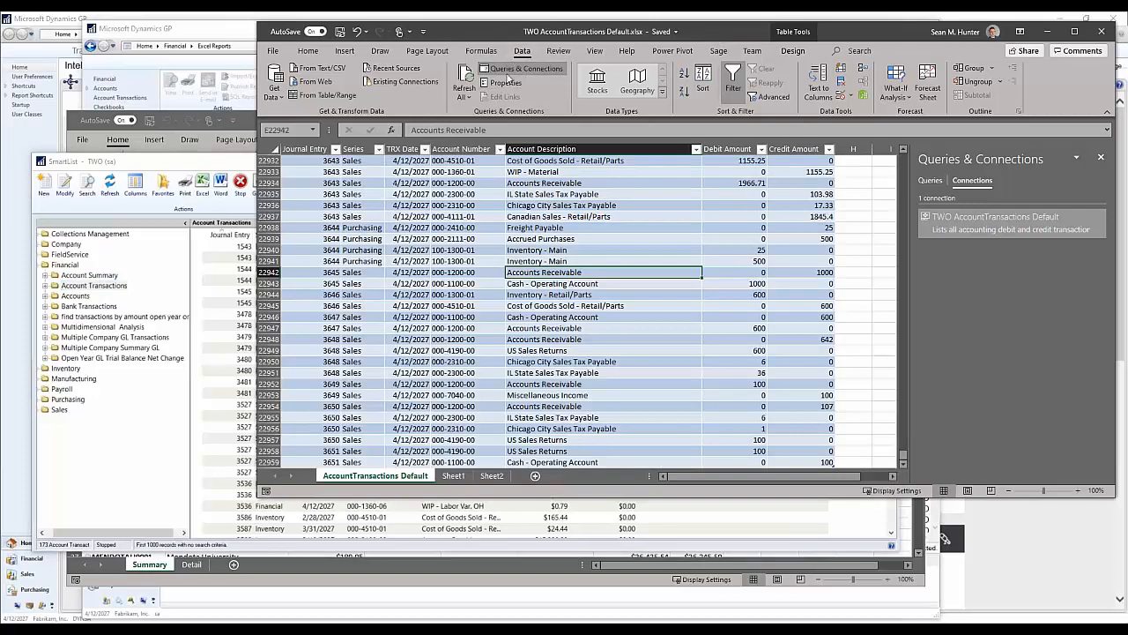
pyautogui.click(505, 81)
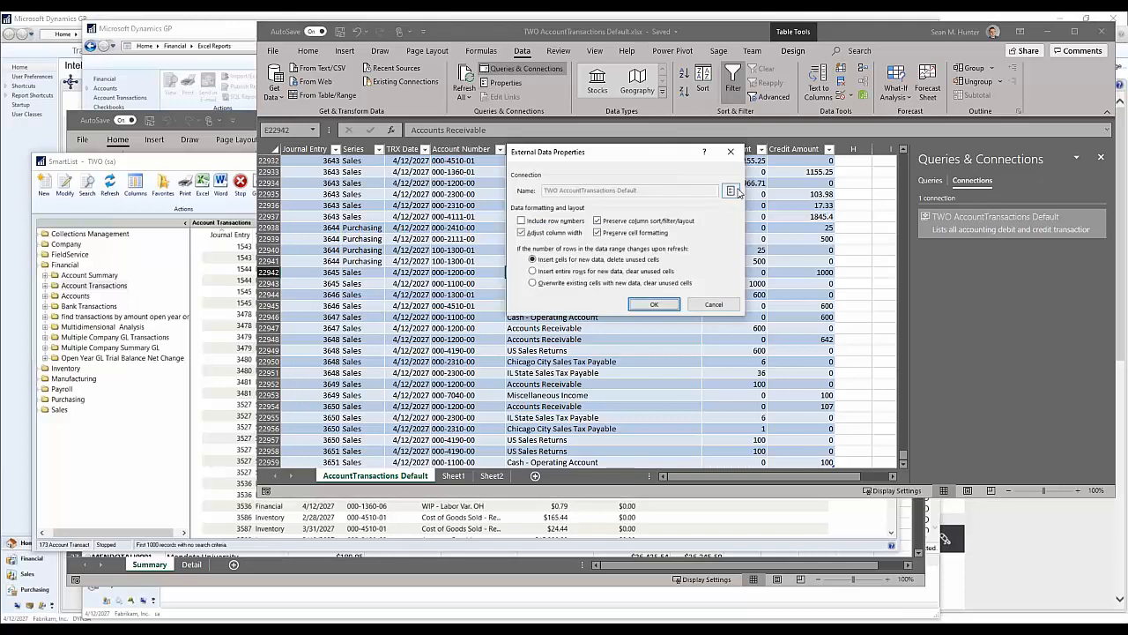
pyautogui.click(731, 190)
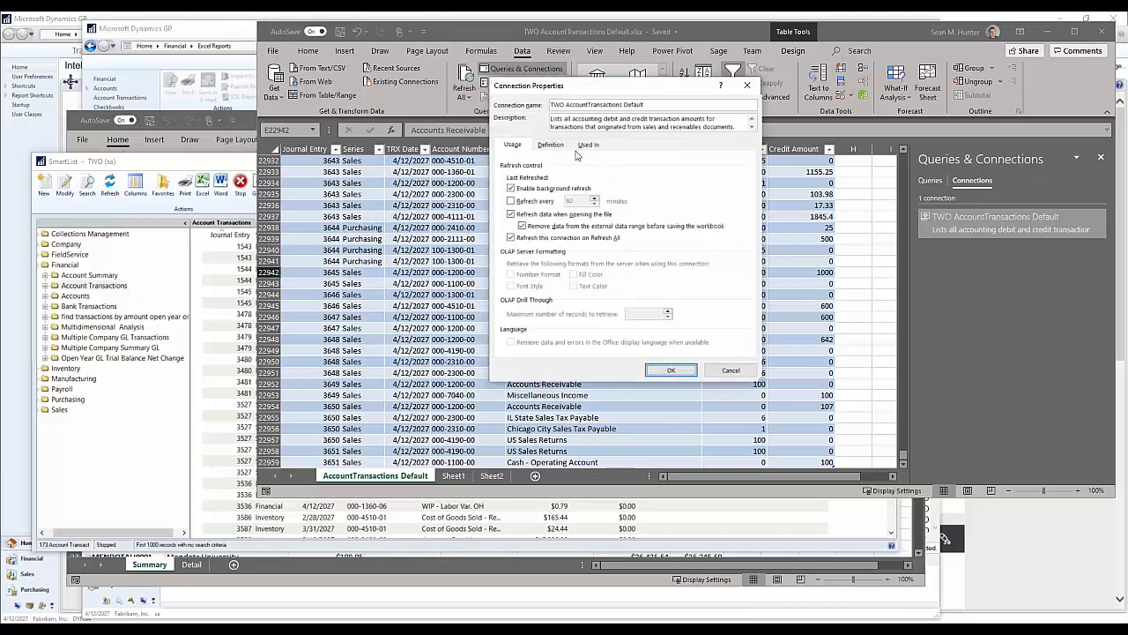
pyautogui.click(551, 144)
pyautogui.scroll(-3, 727, 299)
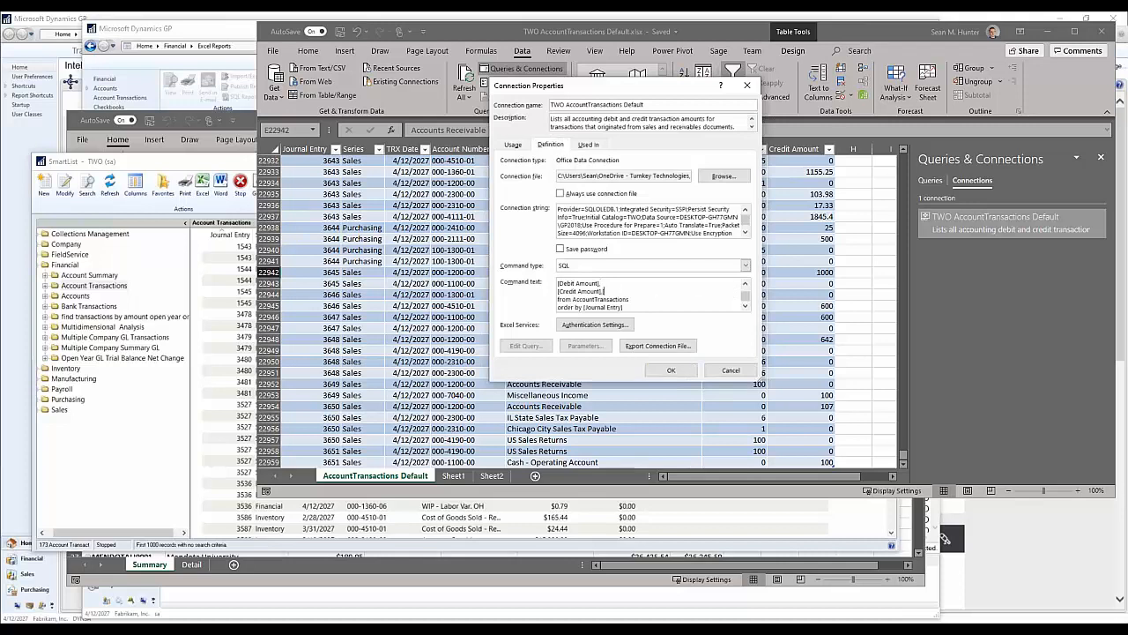
# Step: Add [Originating Master ID] and [Originating Master Name] after [Credit Amount] in the connection's SQL command text, and apply the change despite unlinking the external file
pyautogui.write('[Originating Master ID]')
pyautogui.write('[Originating Master ID]')
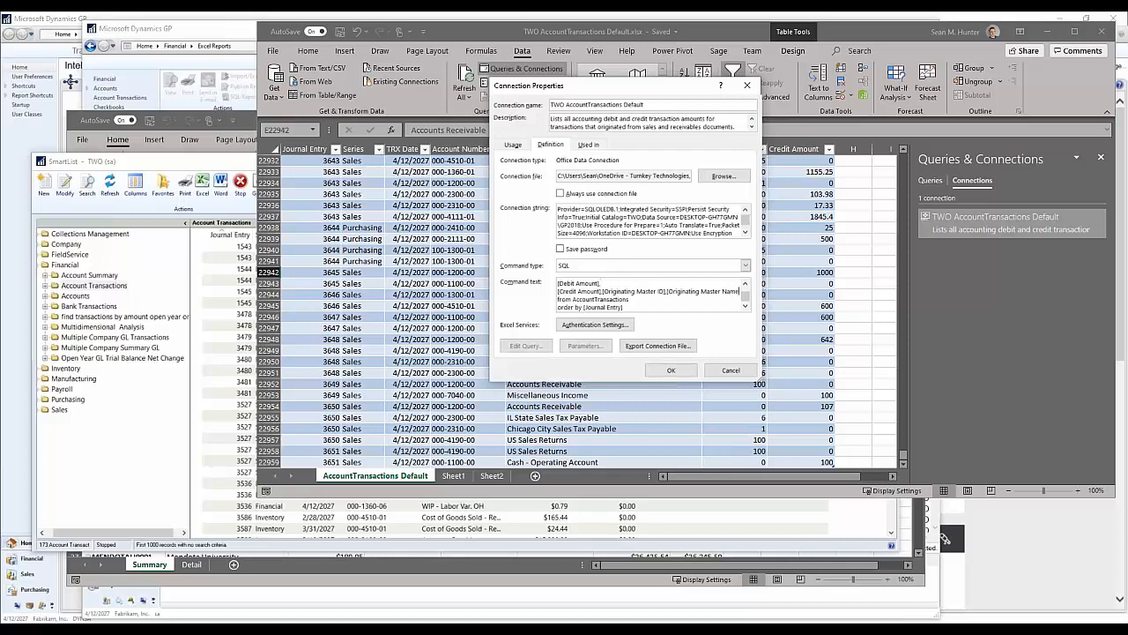
pyautogui.write(']')
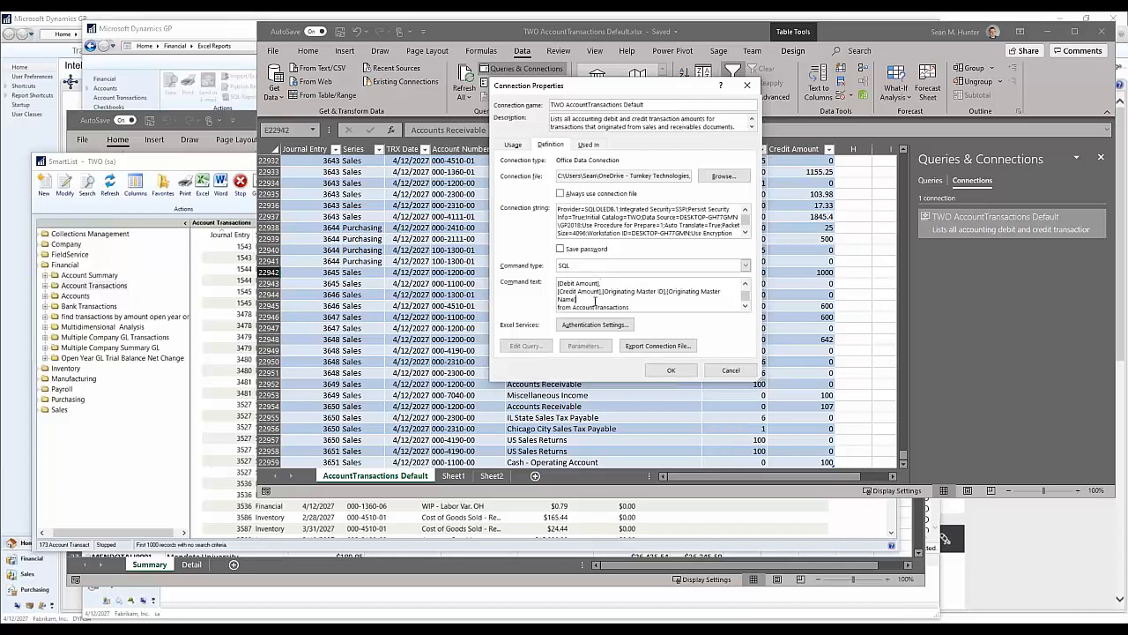
pyautogui.click(670, 370)
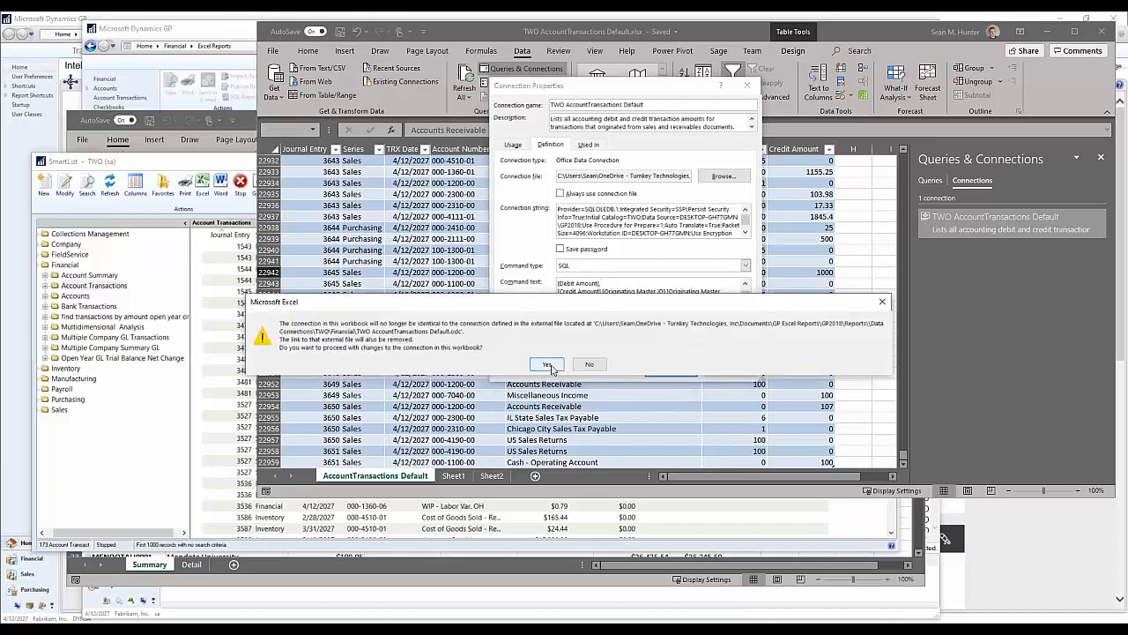
pyautogui.click(552, 365)
pyautogui.click(653, 304)
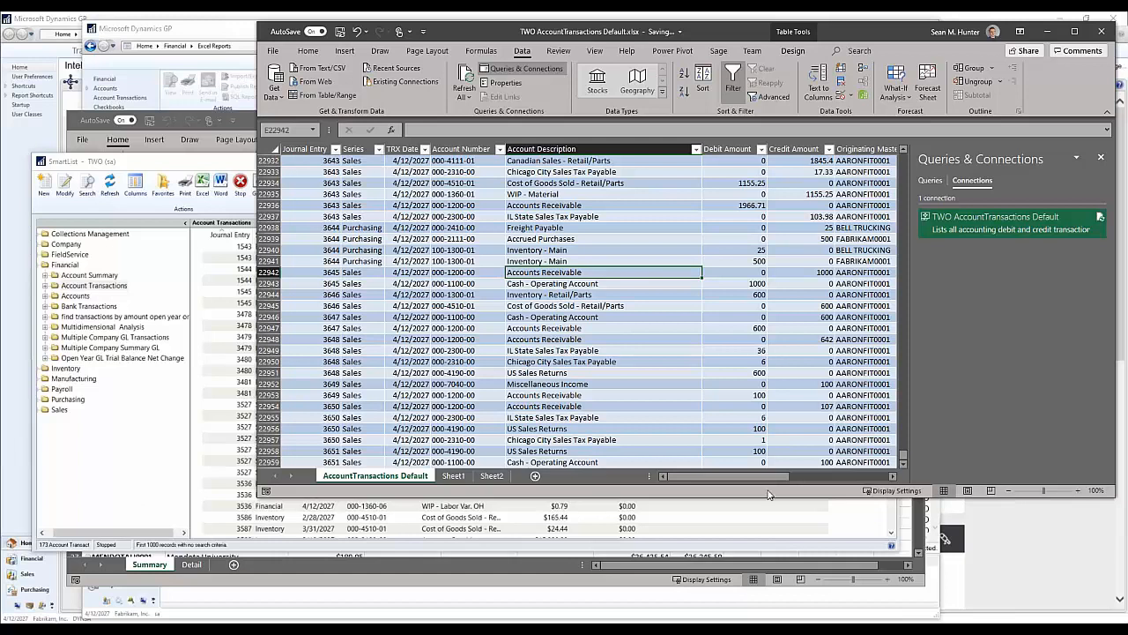
# Step: Examine the refreshed account transactions table with its added originating master columns, from the last rows back to the first
pyautogui.moveTo(760, 480)
pyautogui.mouseDown()
pyautogui.moveTo(848, 481)
pyautogui.moveTo(763, 481)
pyautogui.mouseUp()
pyautogui.moveTo(498, 250); pyautogui.dragTo(513, 239)
pyautogui.scroll(1, 738, 409)
pyautogui.scroll(16, 738, 409)
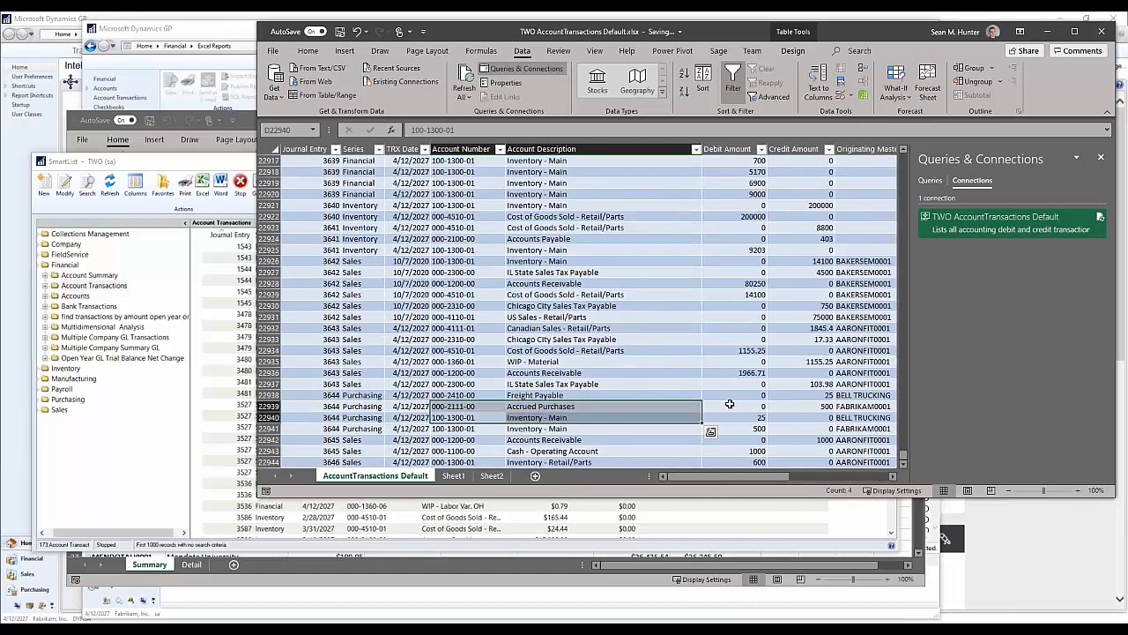
pyautogui.moveTo(902, 454); pyautogui.dragTo(897, 156)
pyautogui.click(452, 204)
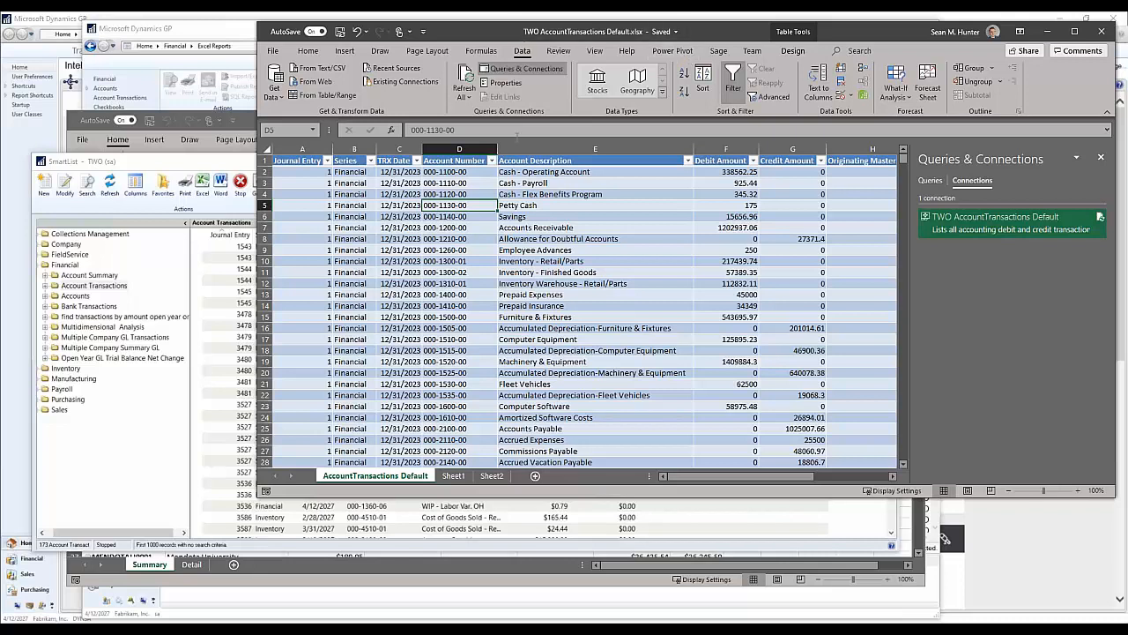
# Step: Switch to Dynamics GP, open the TWO AccountTransactions Current Inventory Journal report from the Excel Reports list, and enable its external data connections
pyautogui.moveTo(495, 36); pyautogui.dragTo(443, 78)
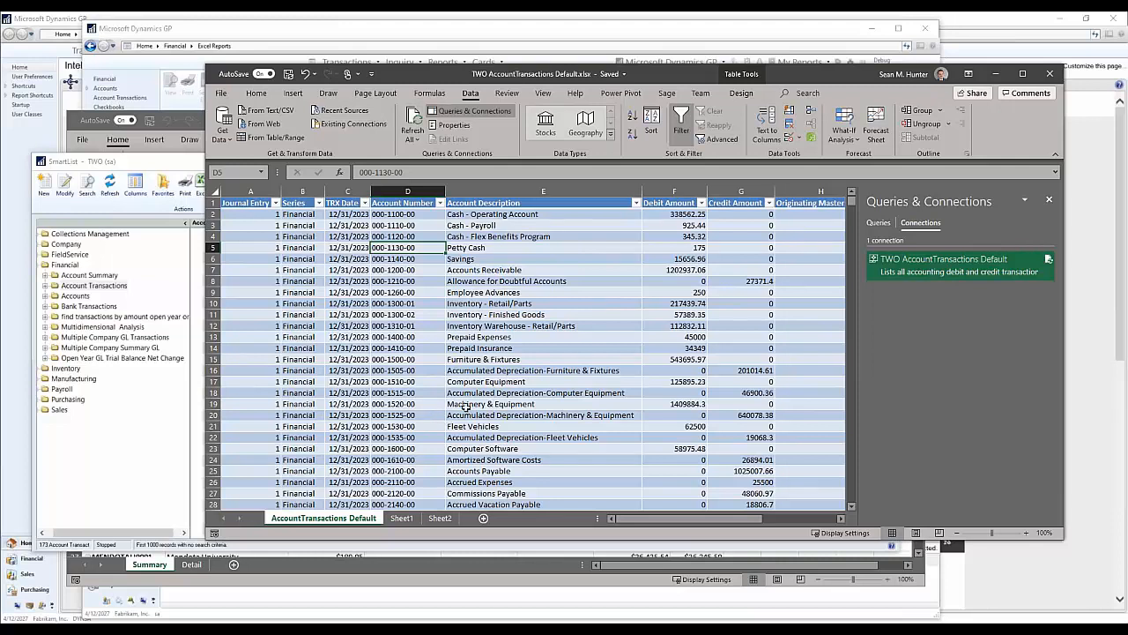
pyautogui.click(381, 32)
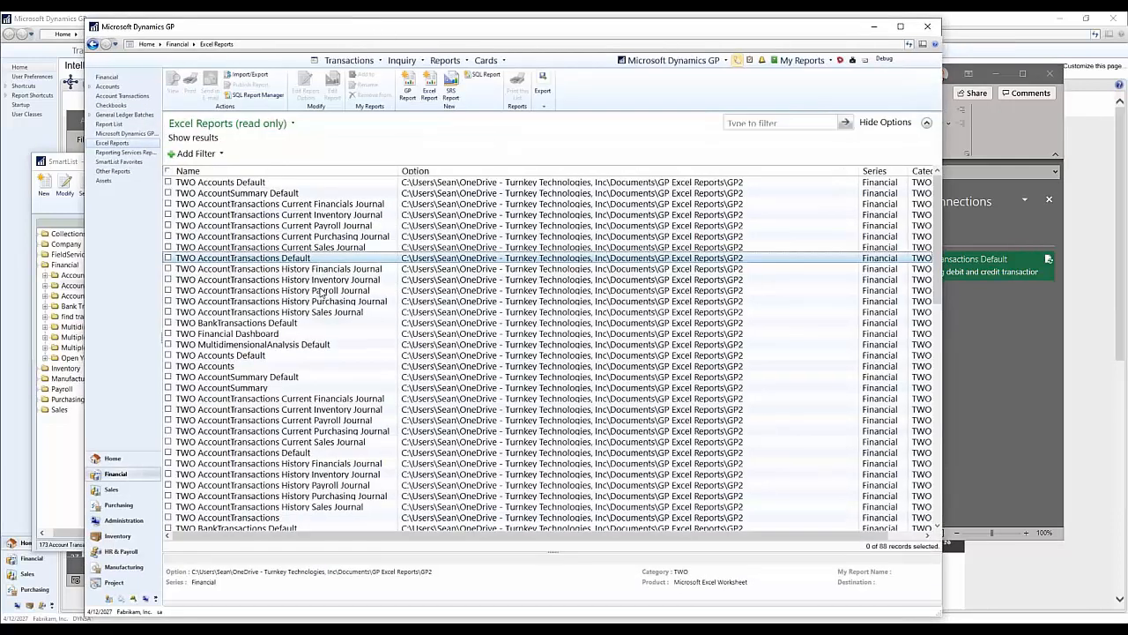
pyautogui.click(317, 250)
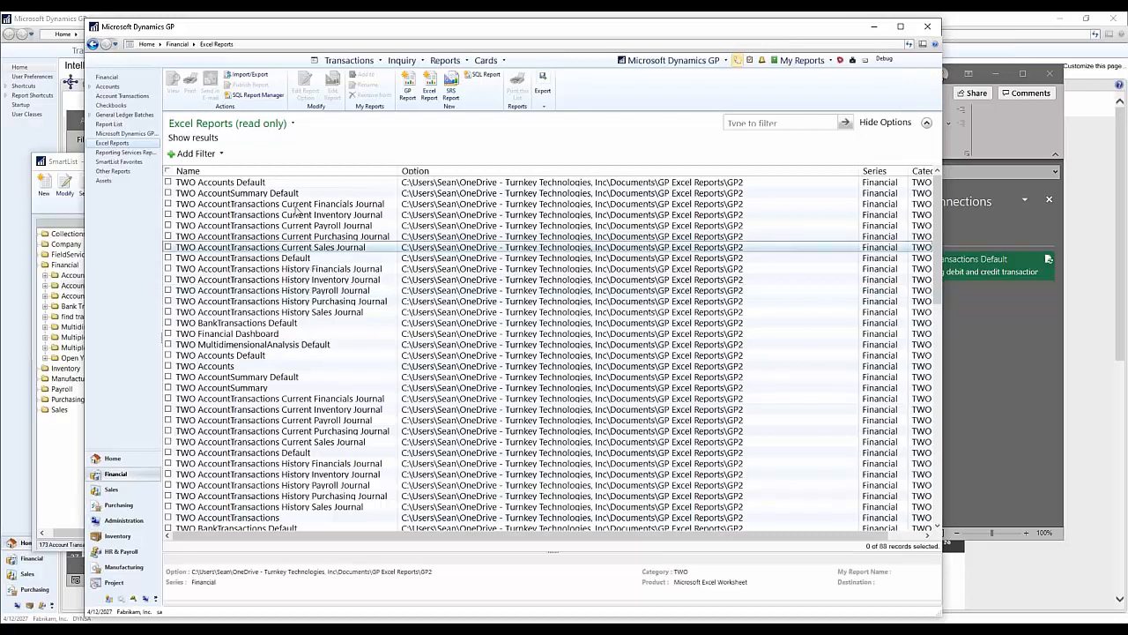
pyautogui.click(298, 206)
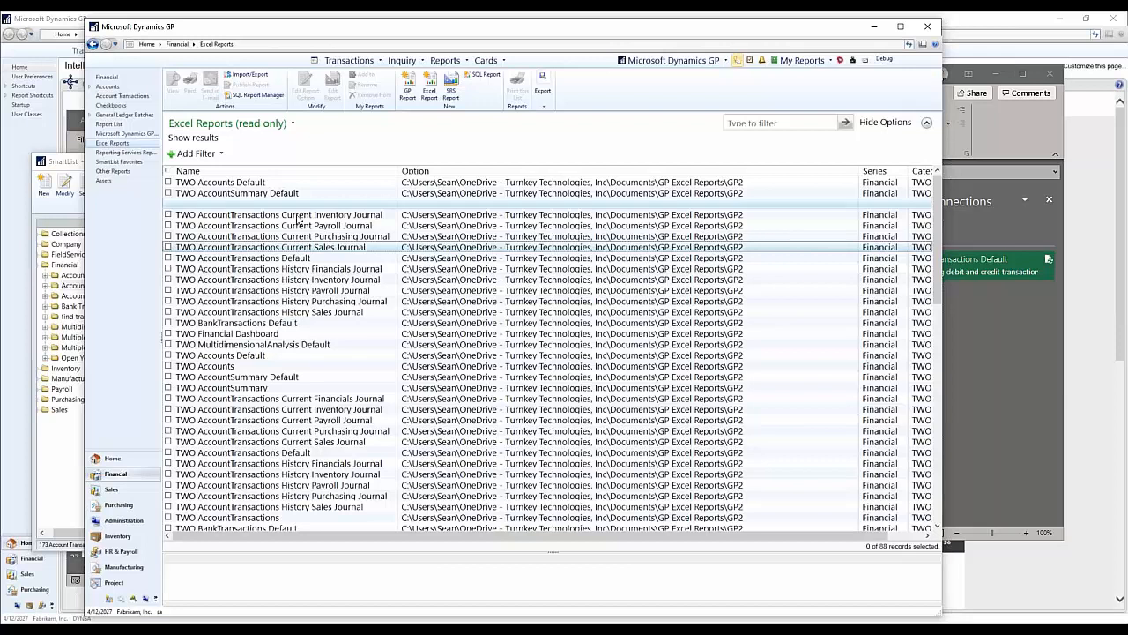
pyautogui.click(301, 215)
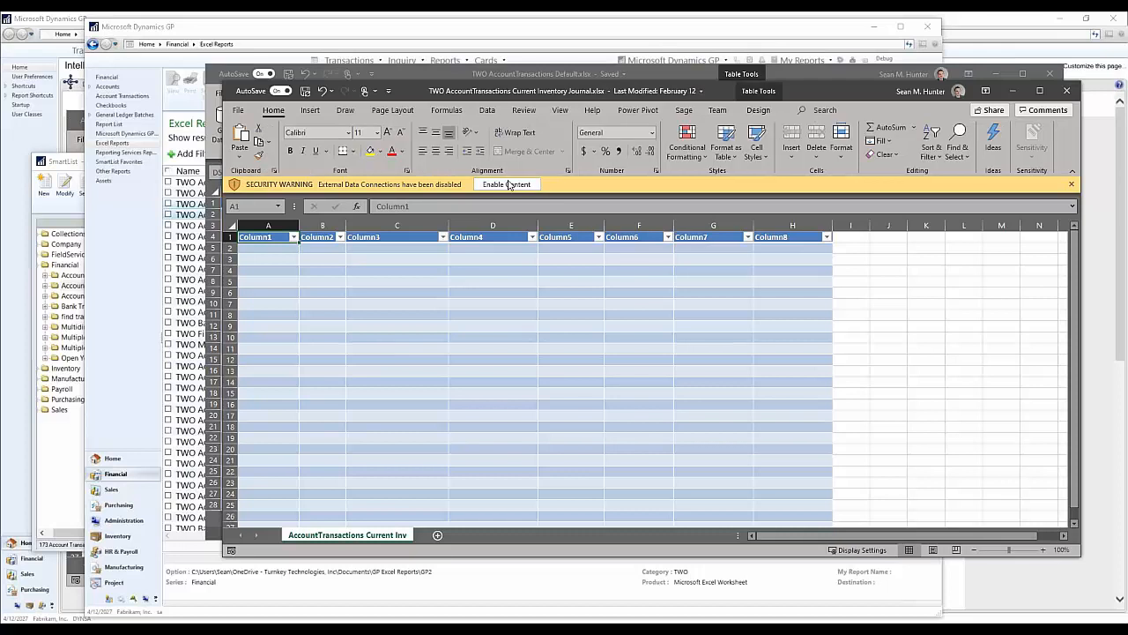
pyautogui.click(504, 185)
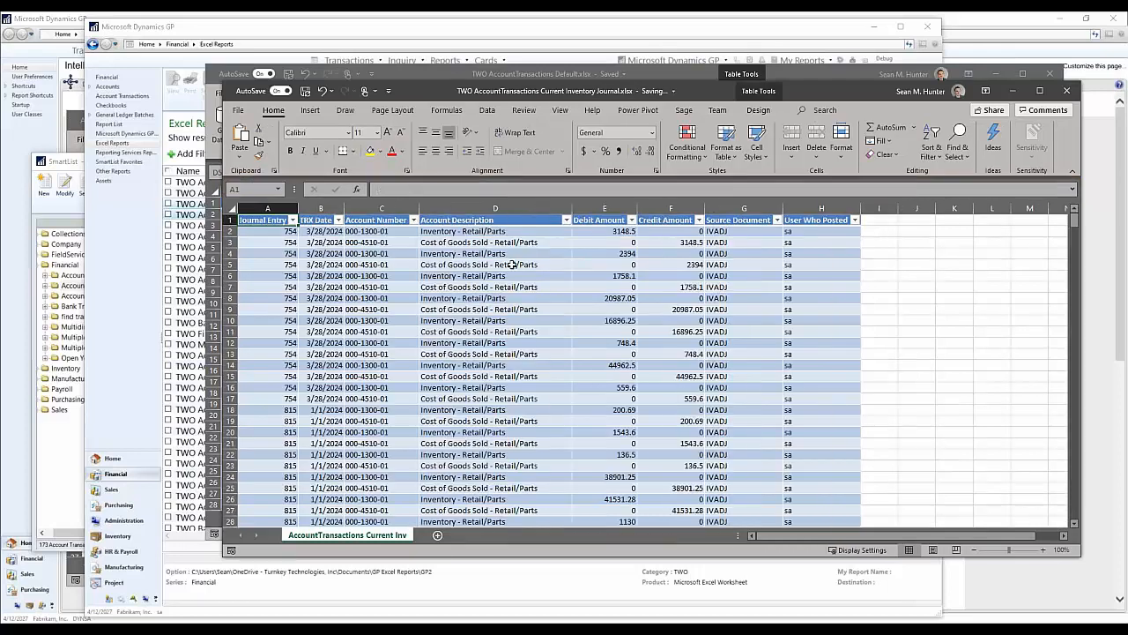
# Step: Select an Account Description cell in the inventory journal table and display the data connection commands available for it
pyautogui.click(540, 294)
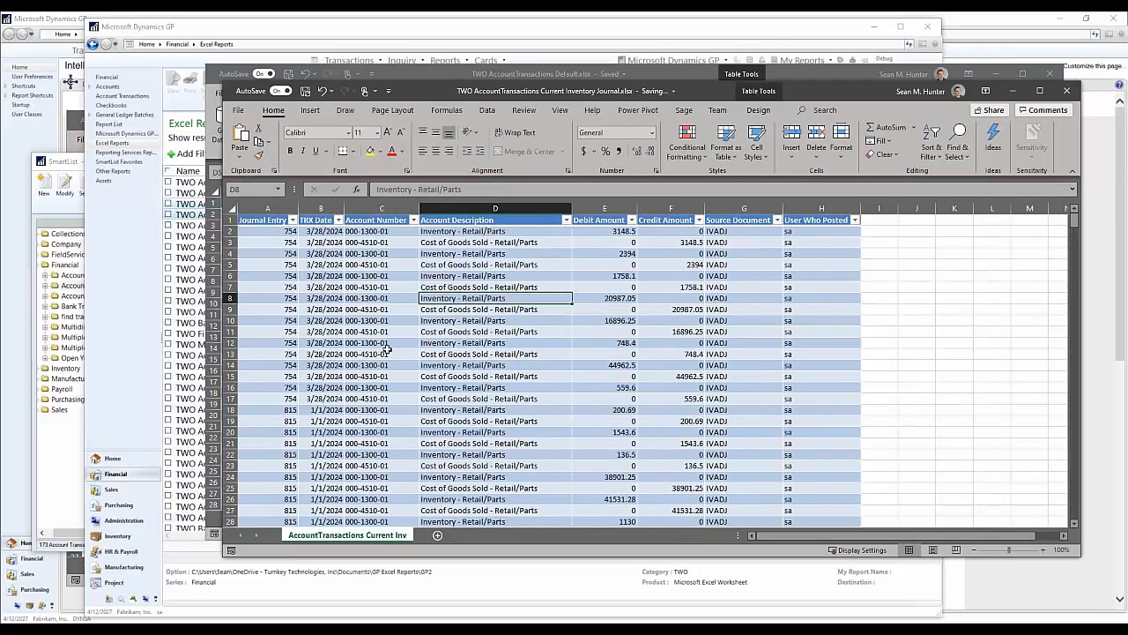
pyautogui.click(486, 109)
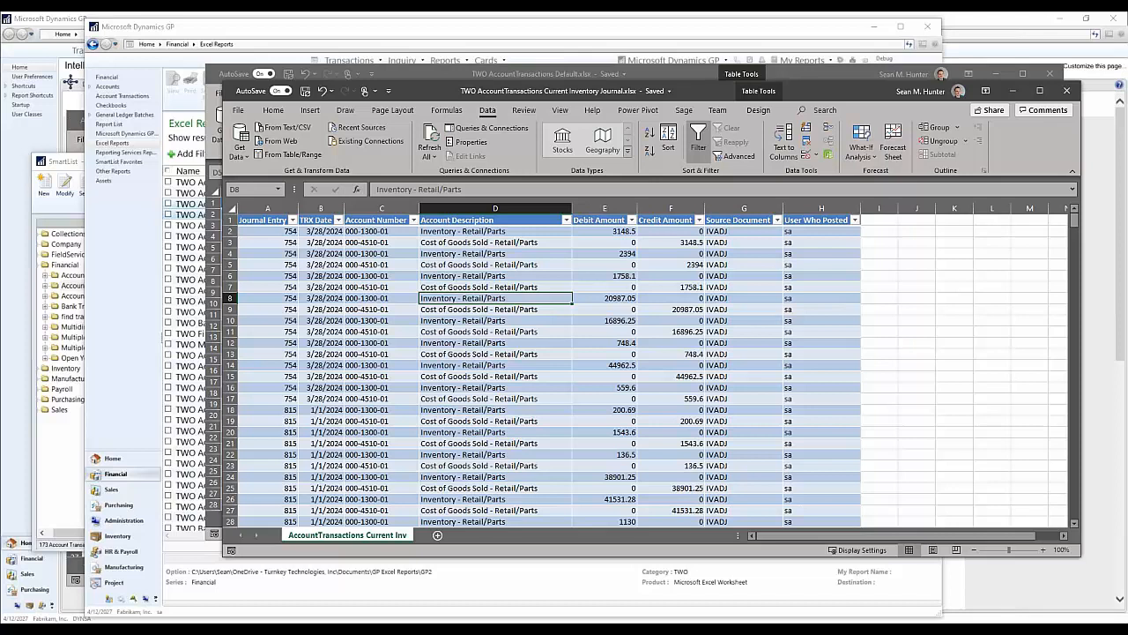
pyautogui.click(837, 575)
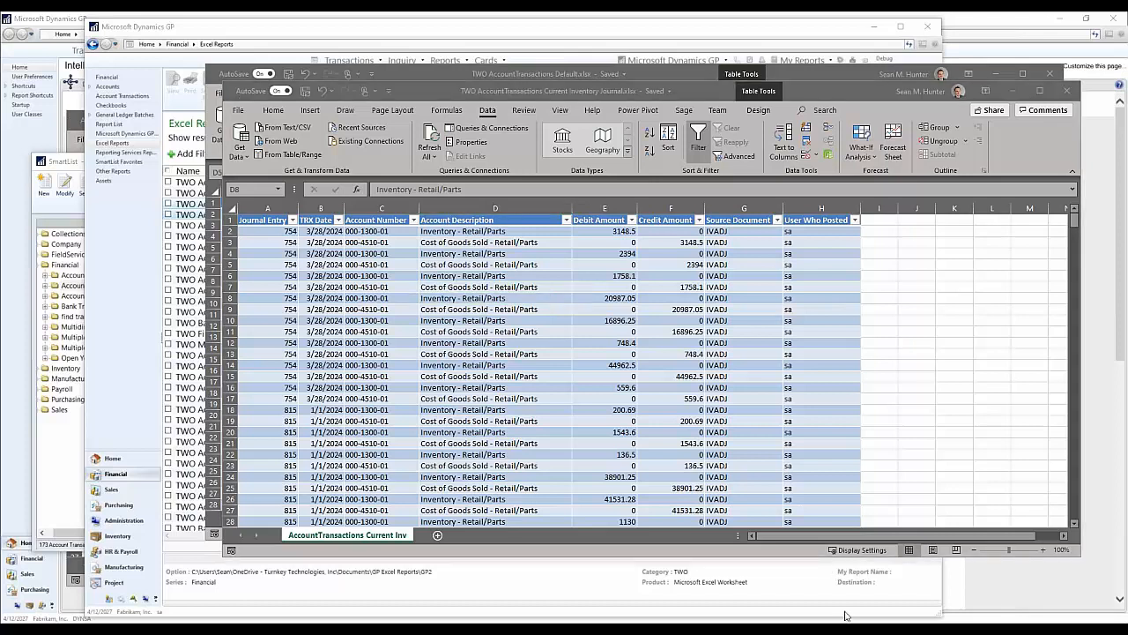
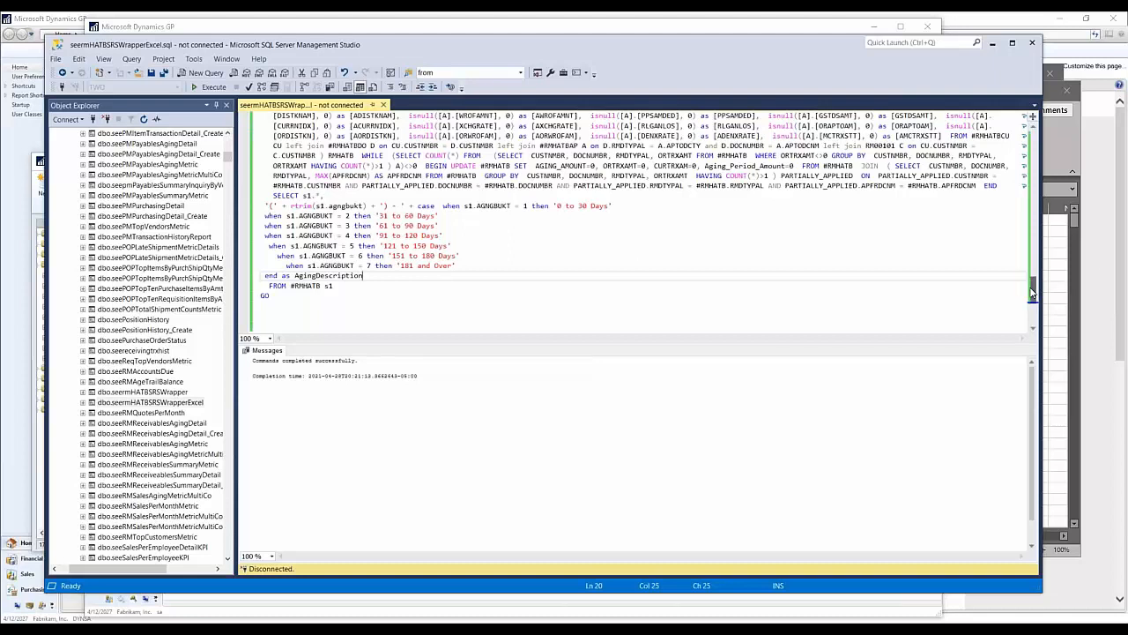
# Step: Return to the start of the stored procedure script and highlight the Excel suffix in the ALTER procedure name
pyautogui.scroll(10, 463, 236)
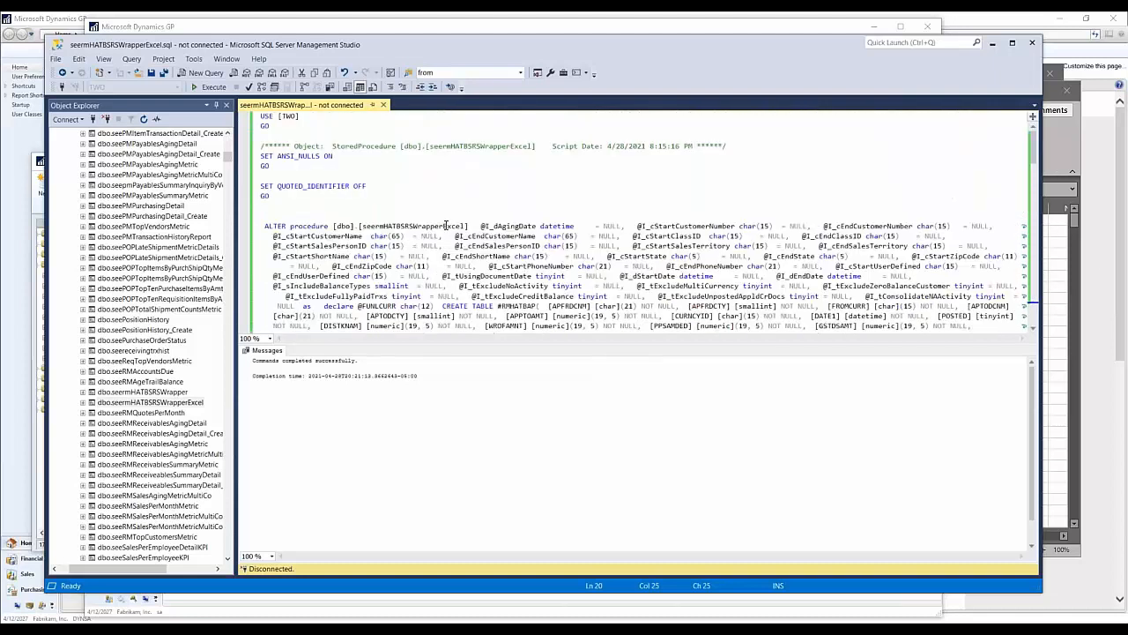
pyautogui.moveTo(442, 225); pyautogui.dragTo(464, 226)
# Step: Switch to the TWO AR Historical Trial Balance Report workbook in Excel and enable its external data connections
pyautogui.moveTo(473, 629)
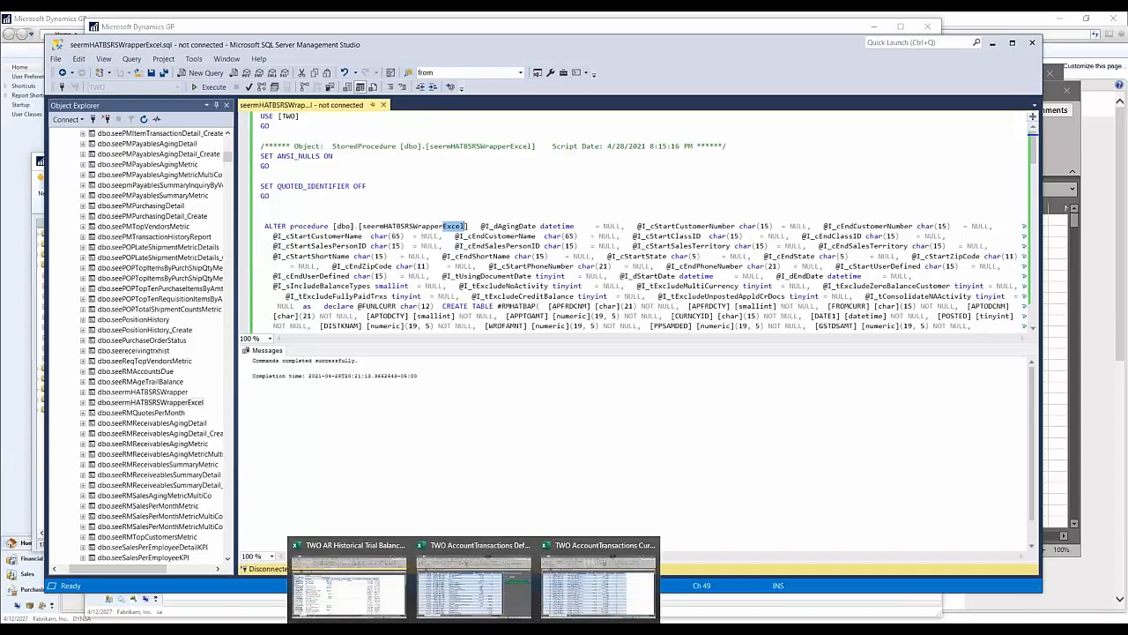
pyautogui.click(326, 597)
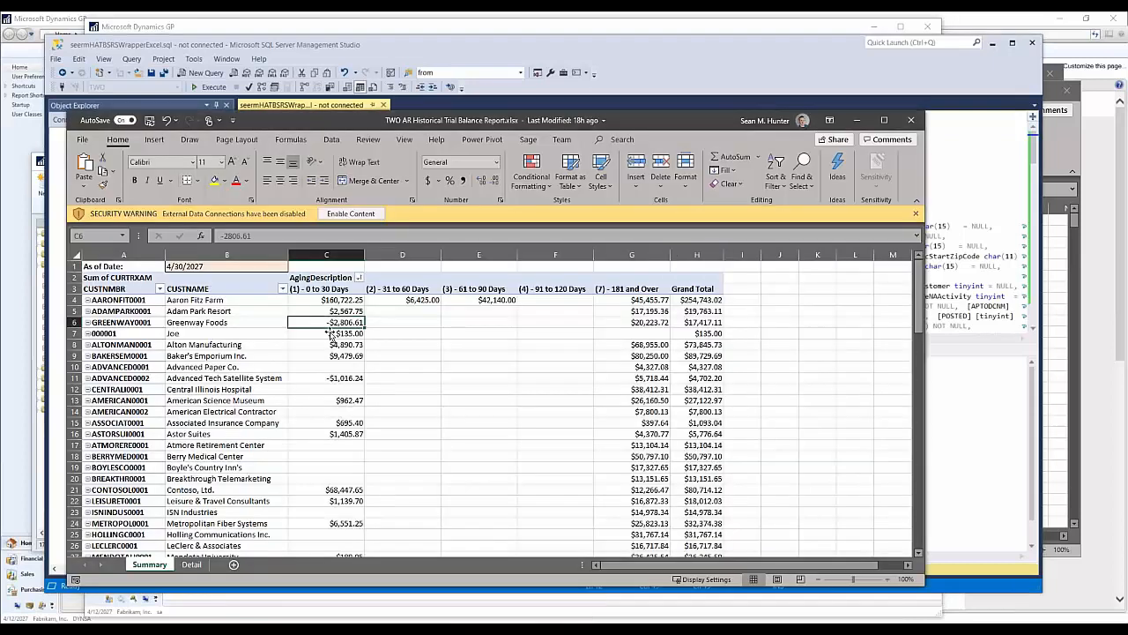
pyautogui.click(331, 139)
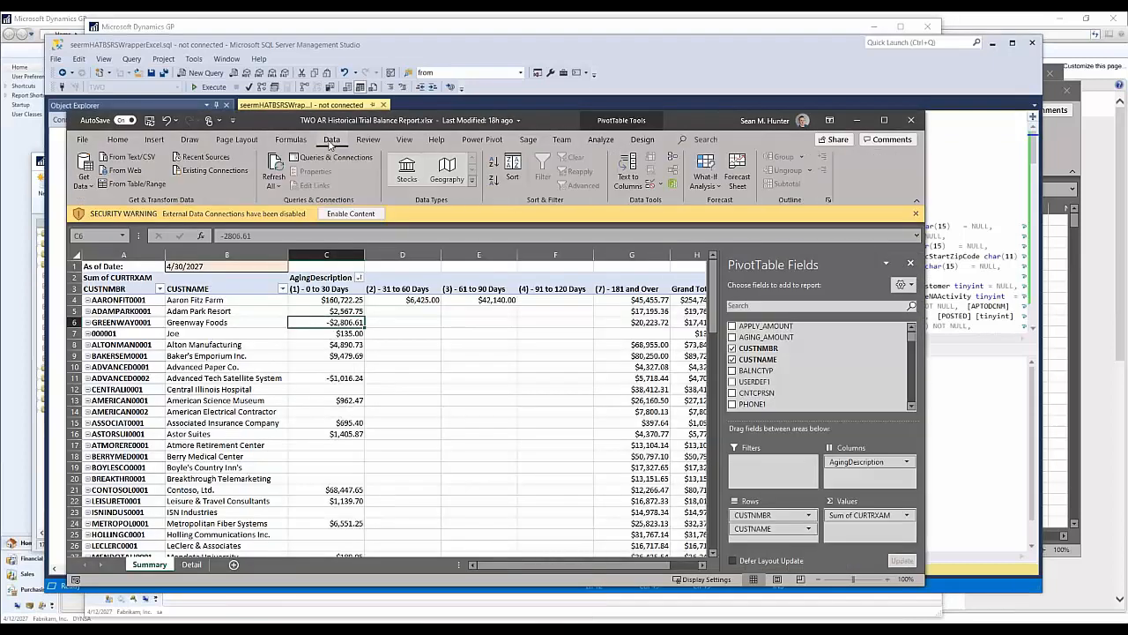
pyautogui.click(342, 213)
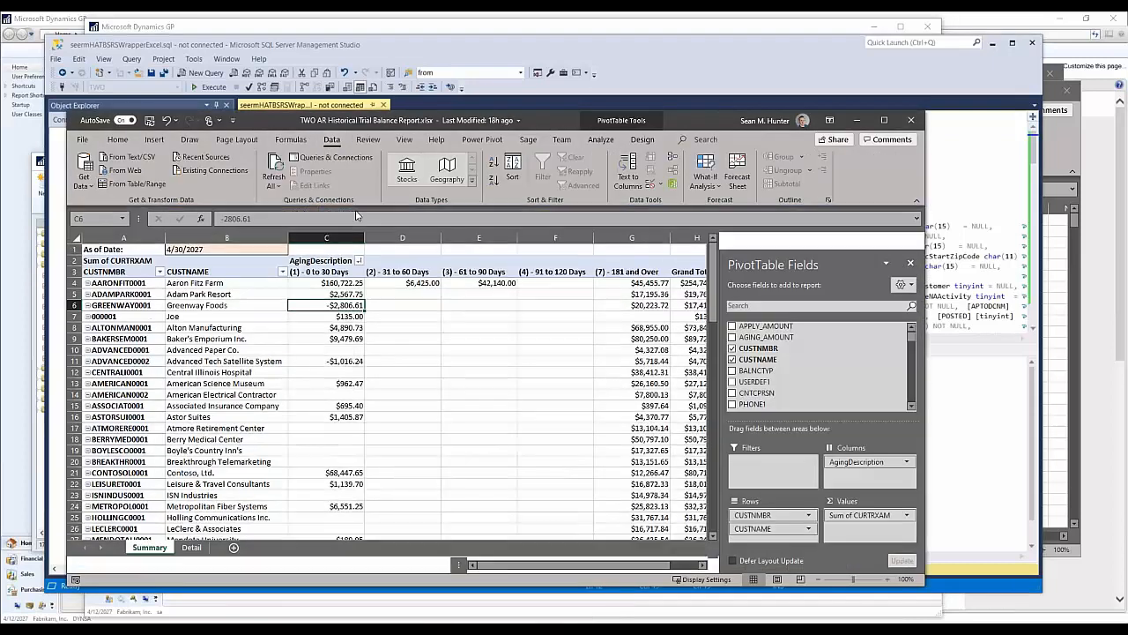
# Step: List the workbook's data connections and open the definition of the Query from GPExcel connection
pyautogui.click(325, 157)
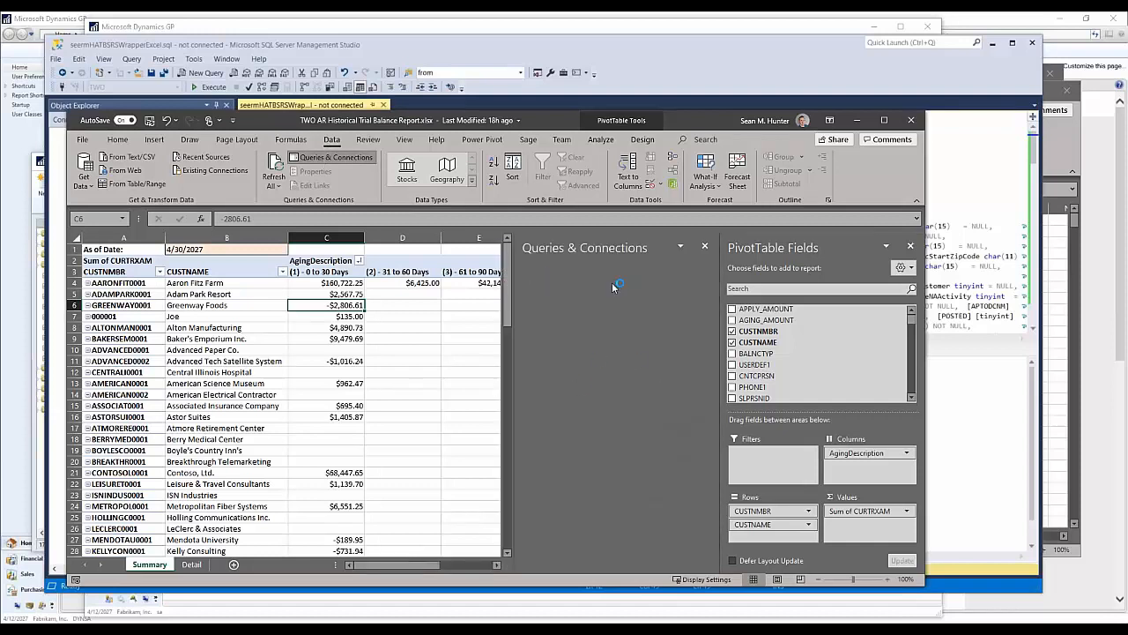
pyautogui.click(594, 312)
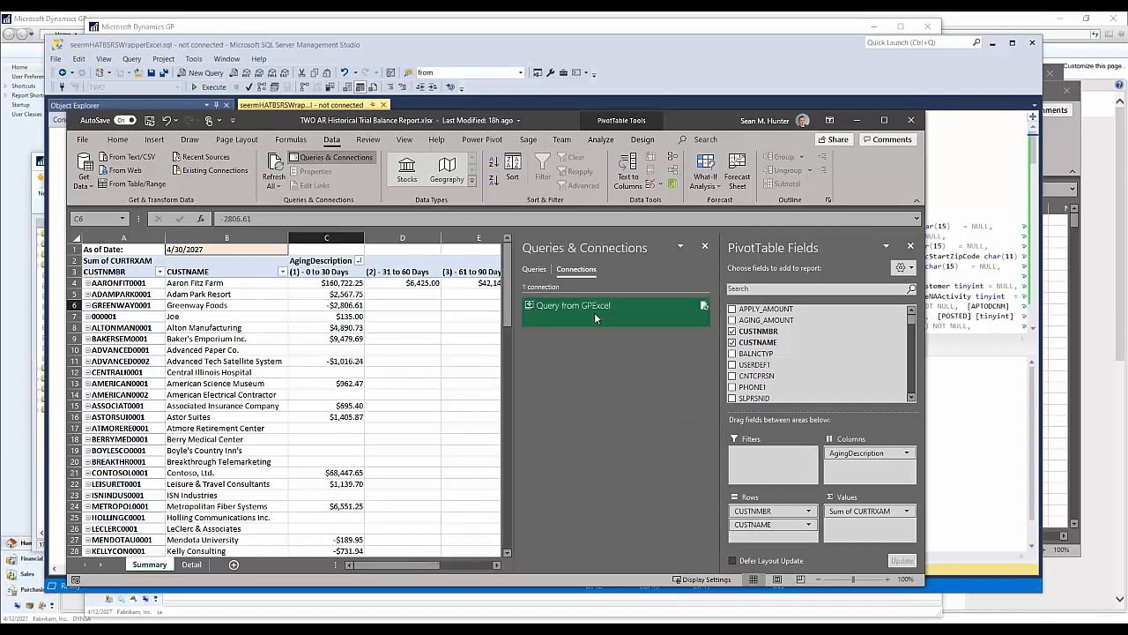
pyautogui.doubleClick(799, 308)
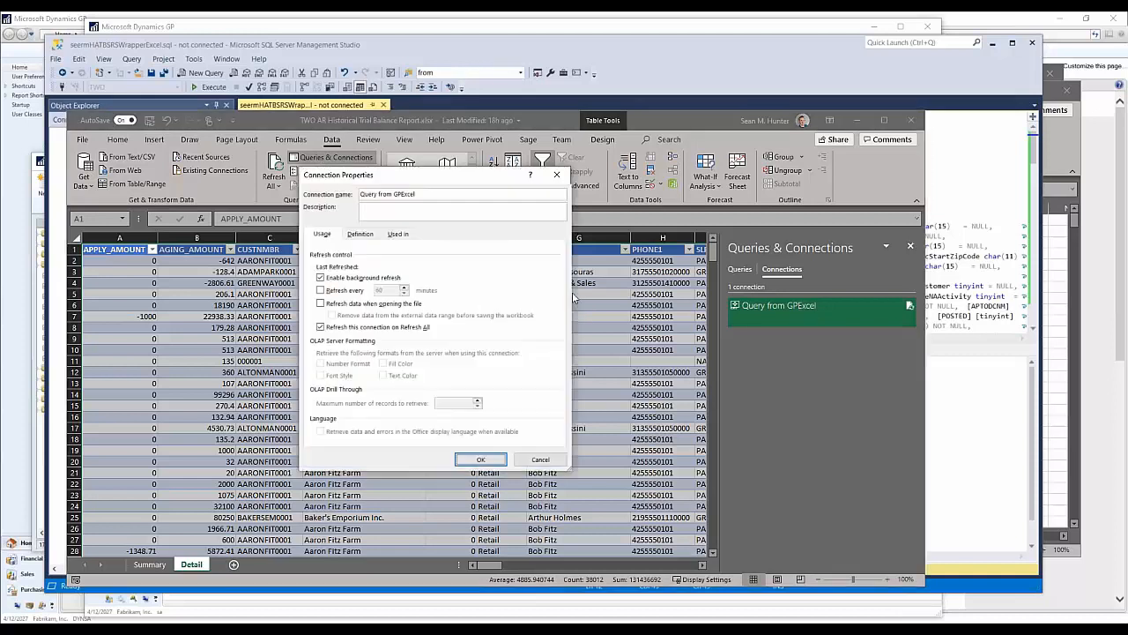
pyautogui.click(356, 234)
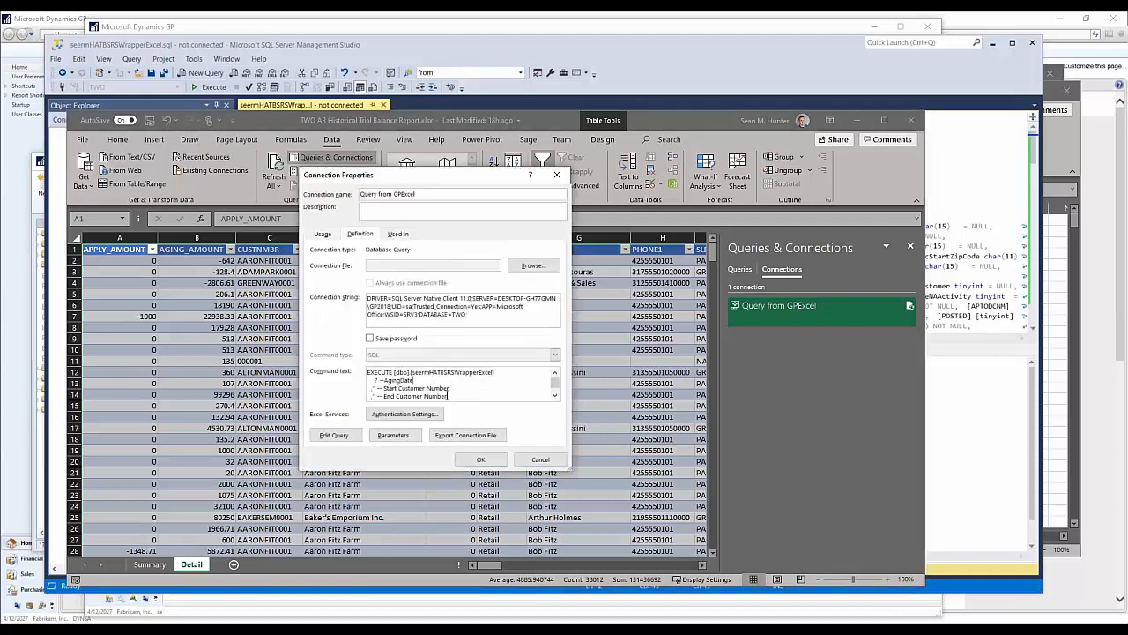
# Step: Examine the connection's command text from the EXECUTE line and AgingDate through Consolidate National Accounts, and close the properties without changes
pyautogui.scroll(-5, 451, 386)
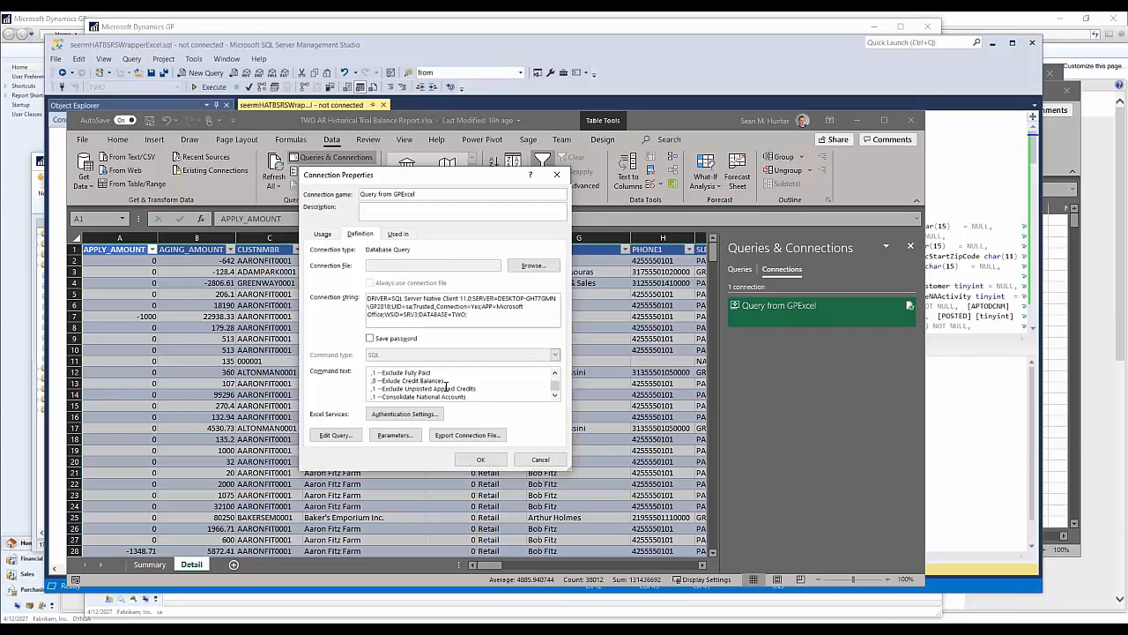
pyautogui.scroll(5, 465, 386)
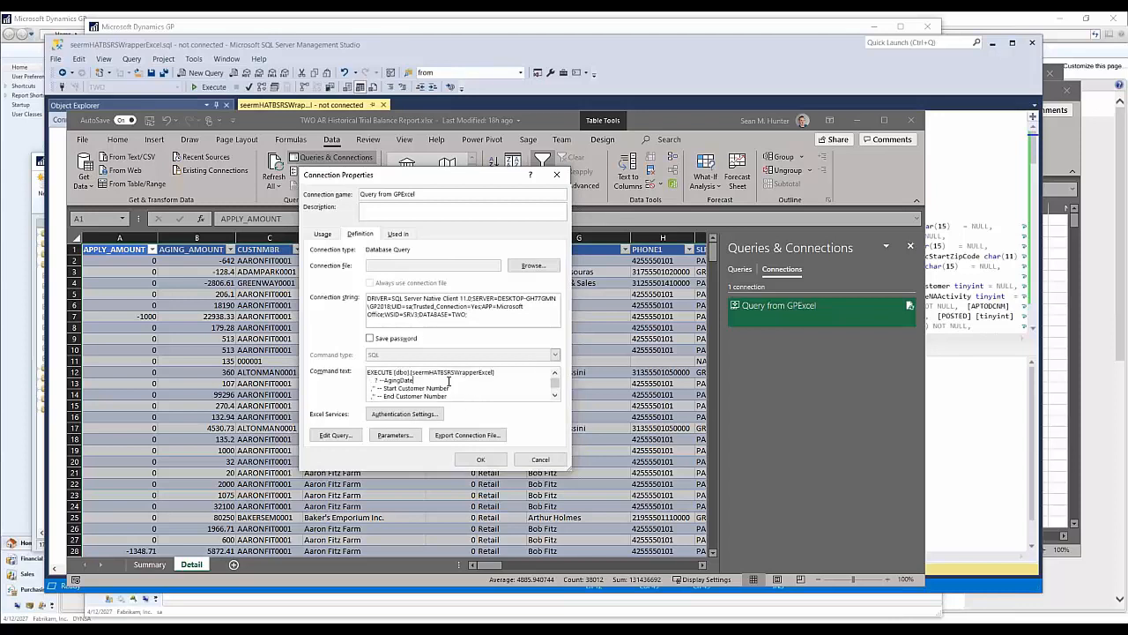
pyautogui.moveTo(388, 380); pyautogui.dragTo(449, 389)
pyautogui.click(417, 382)
pyautogui.scroll(-3, 433, 382)
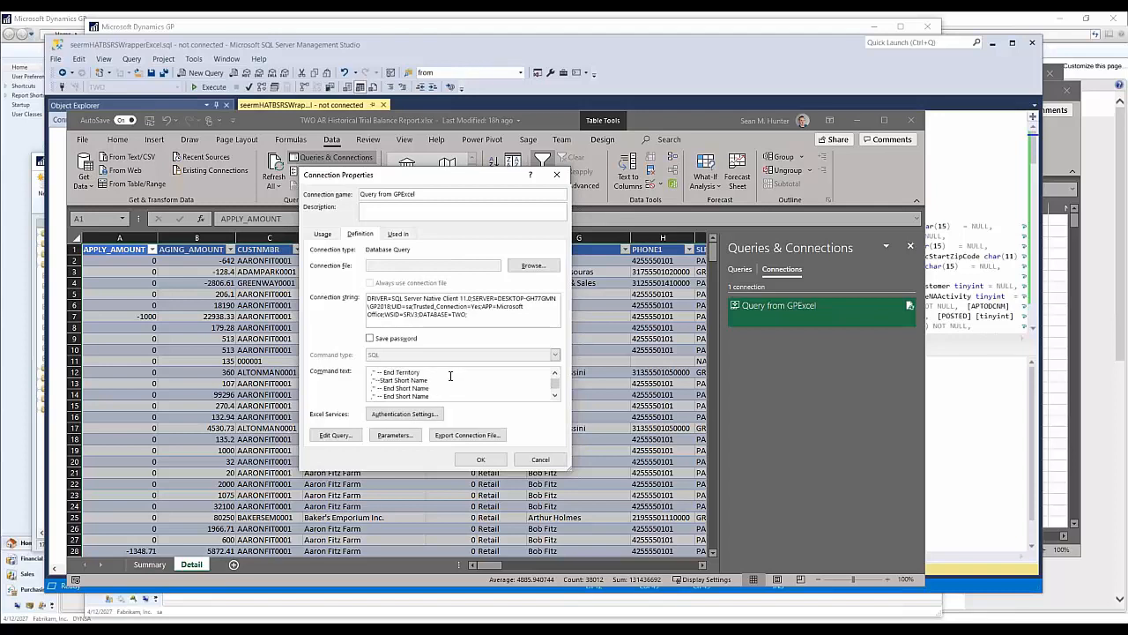
pyautogui.scroll(-4, 442, 379)
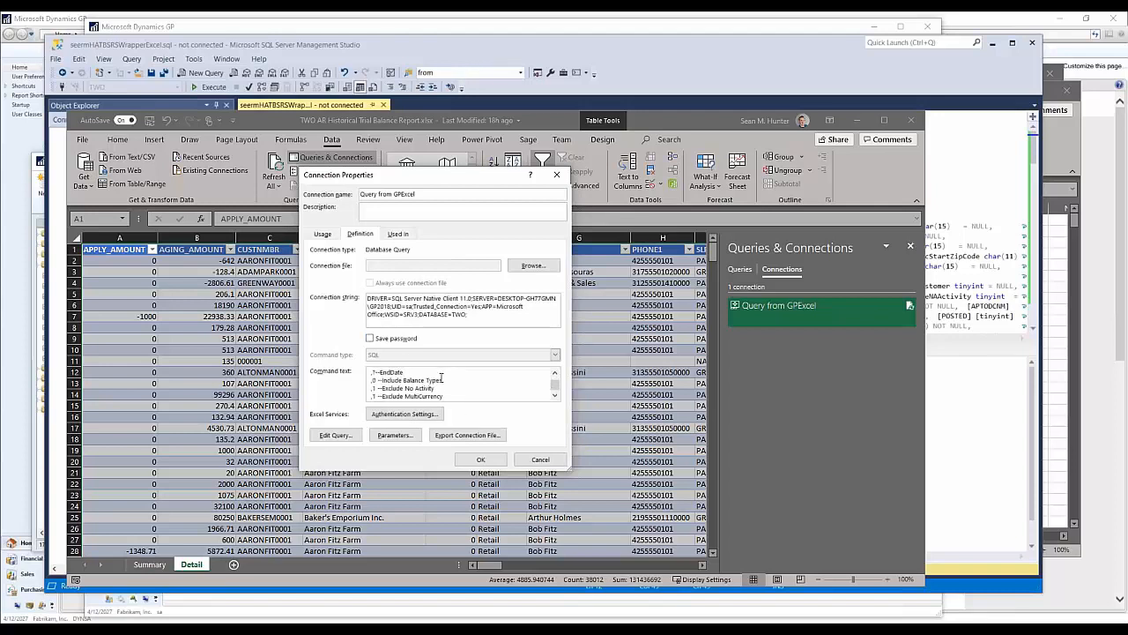
pyautogui.scroll(-3, 466, 385)
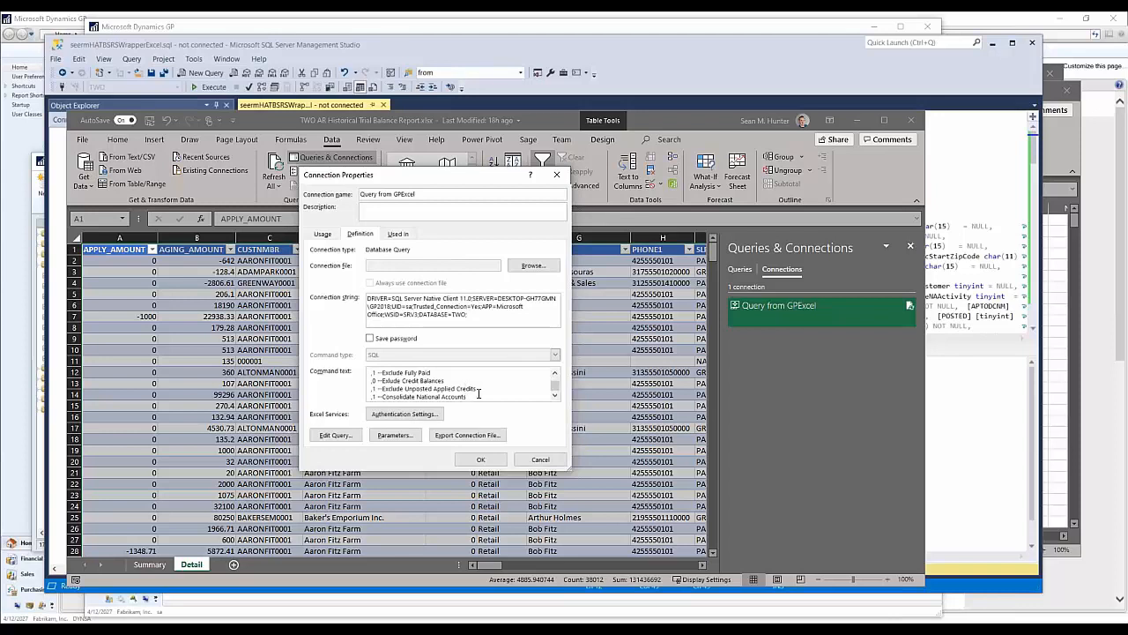
pyautogui.moveTo(473, 396); pyautogui.dragTo(355, 373)
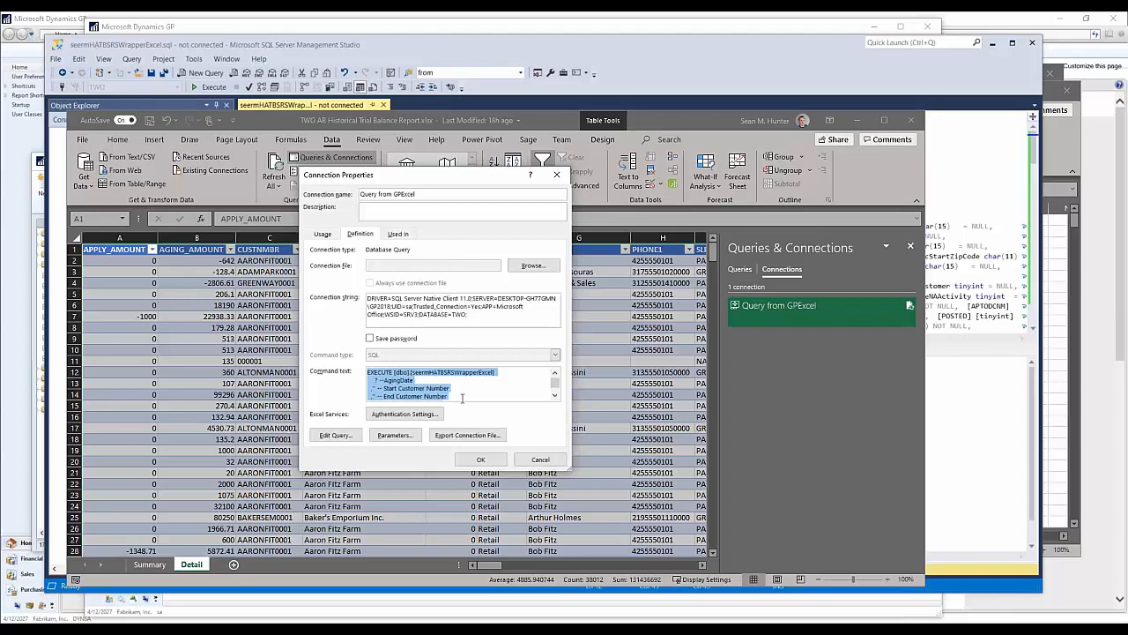
pyautogui.click(490, 377)
pyautogui.moveTo(498, 373)
pyautogui.mouseDown()
pyautogui.moveTo(372, 379)
pyautogui.moveTo(495, 373)
pyautogui.mouseUp()
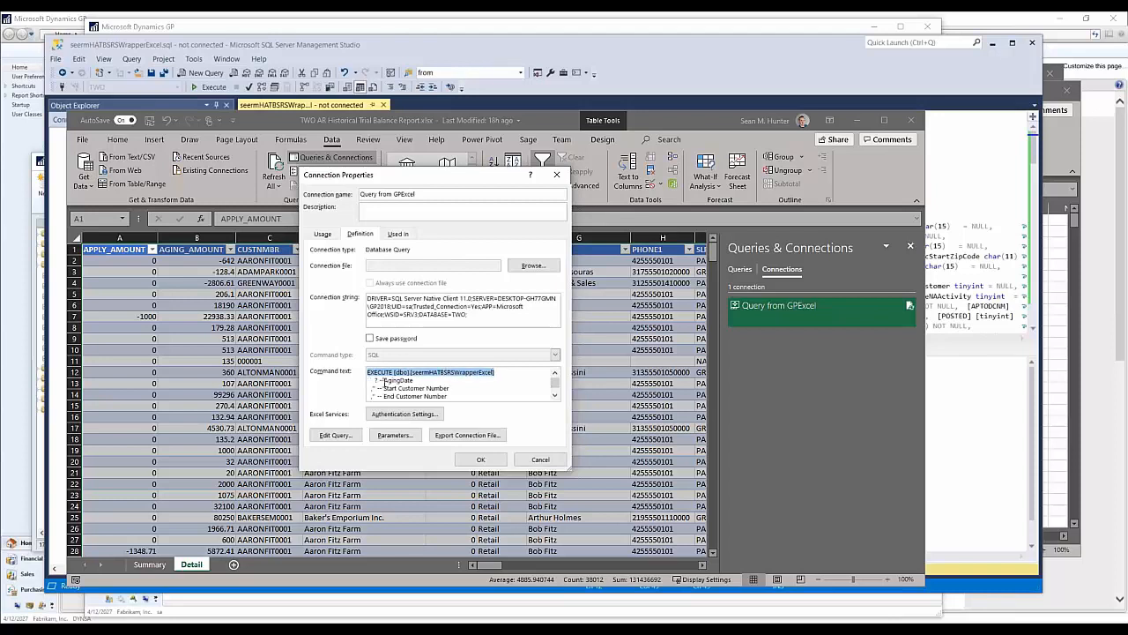
pyautogui.scroll(-5, 385, 381)
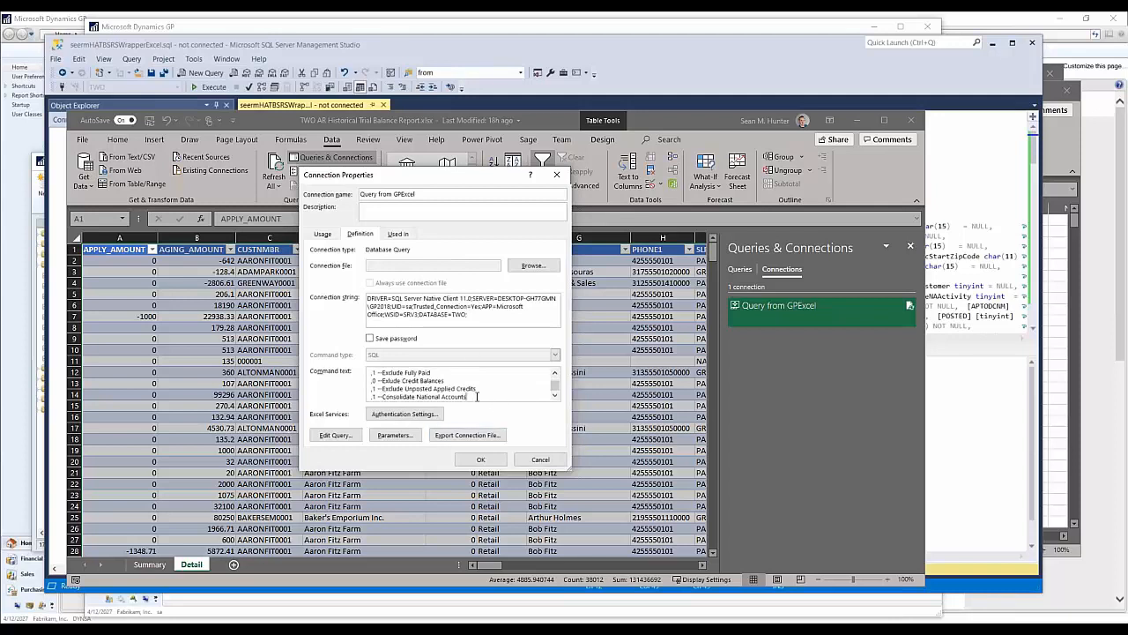
pyautogui.click(540, 459)
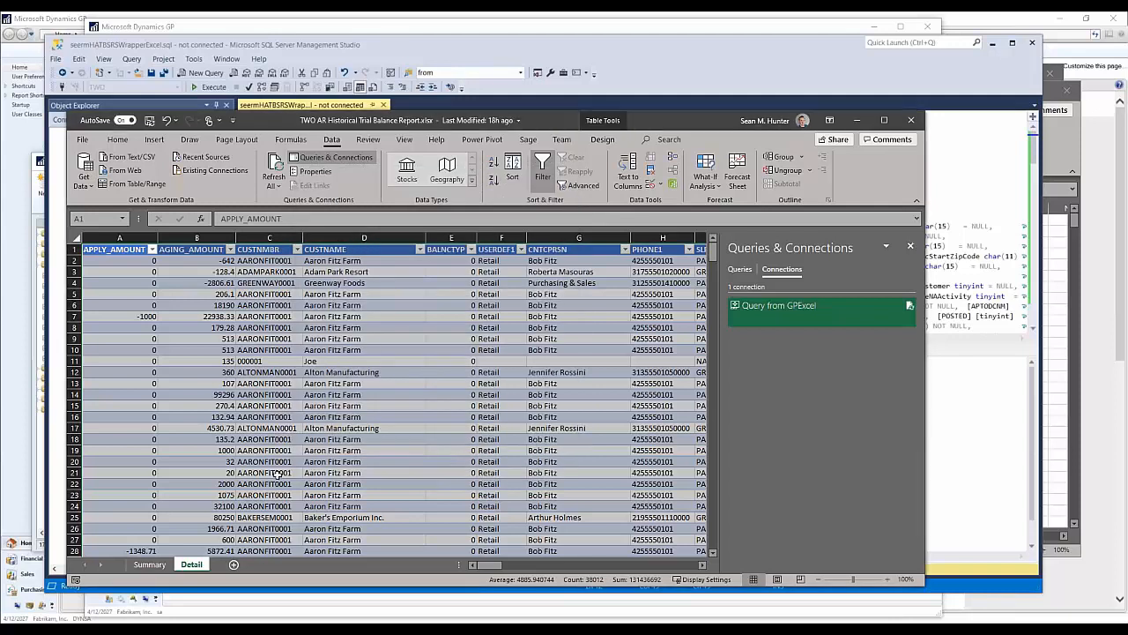
# Step: Examine the Detail sheet's table across to the AgingDescription column and back to the customer number and name columns
pyautogui.click(216, 294)
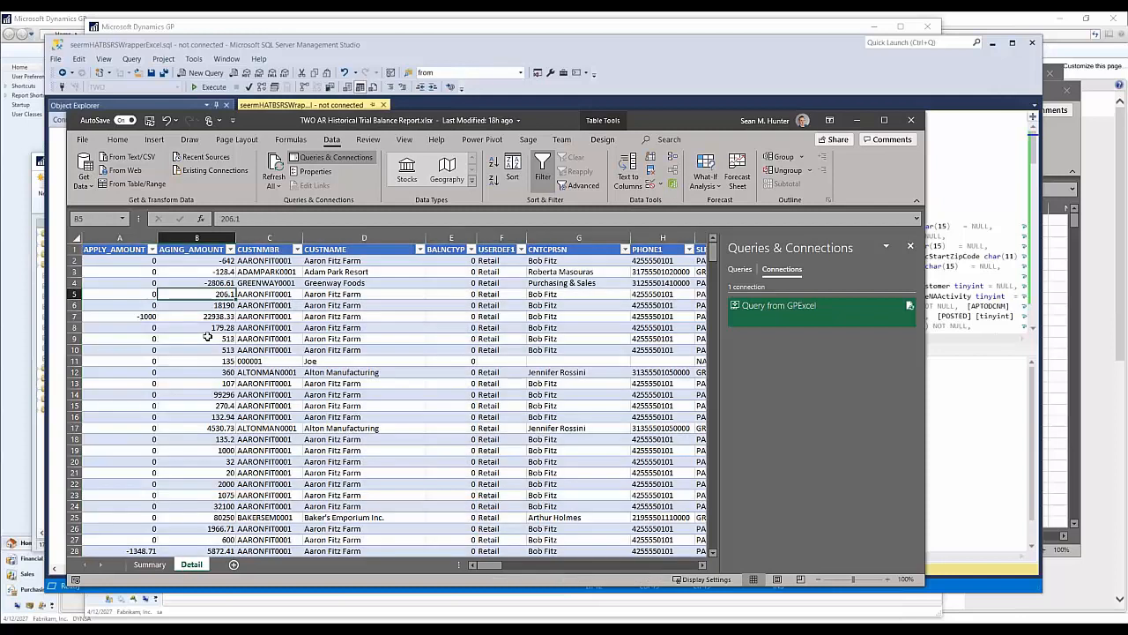
pyautogui.moveTo(494, 565)
pyautogui.mouseDown()
pyautogui.moveTo(697, 560)
pyautogui.moveTo(493, 546)
pyautogui.mouseUp()
pyautogui.click(130, 260)
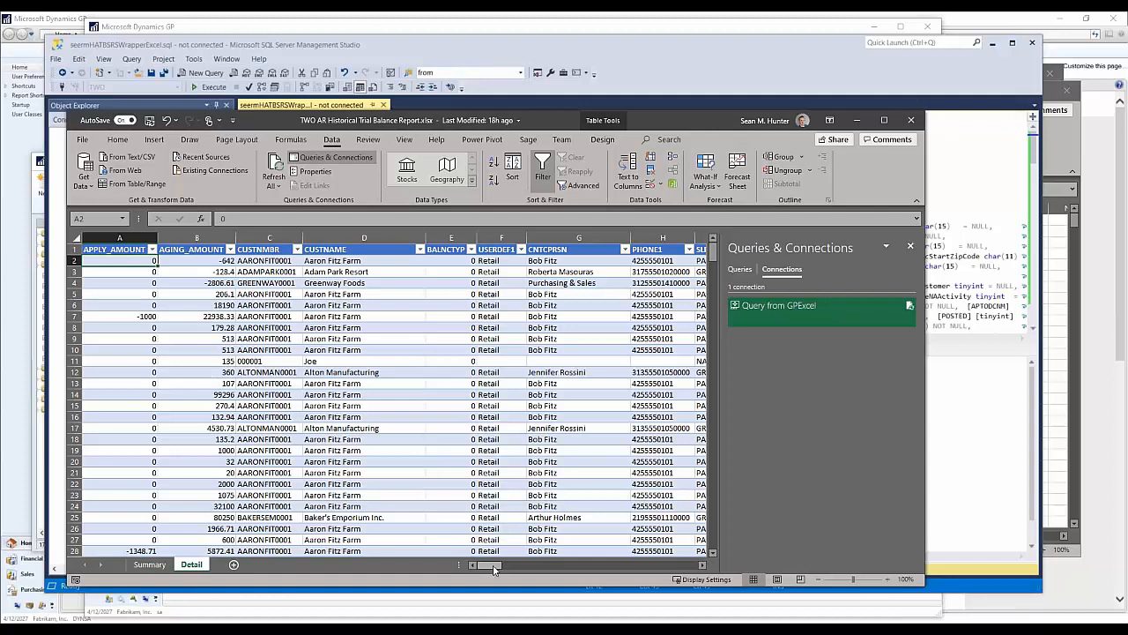
pyautogui.moveTo(494, 567); pyautogui.dragTo(691, 567)
pyautogui.click(622, 248)
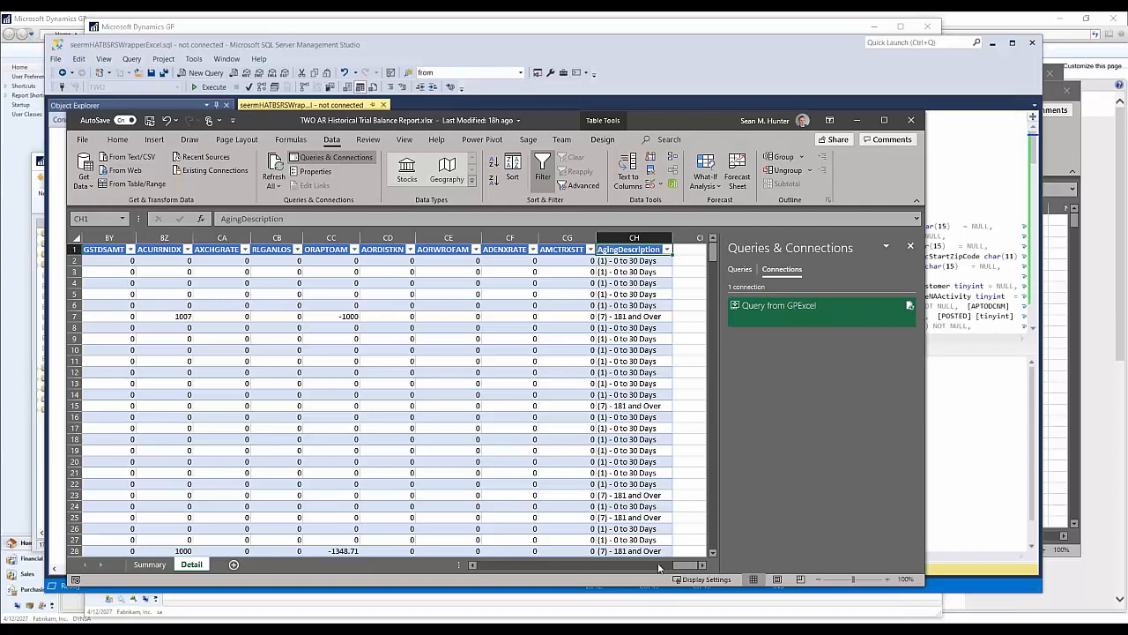
pyautogui.moveTo(685, 569); pyautogui.dragTo(489, 568)
pyautogui.click(380, 294)
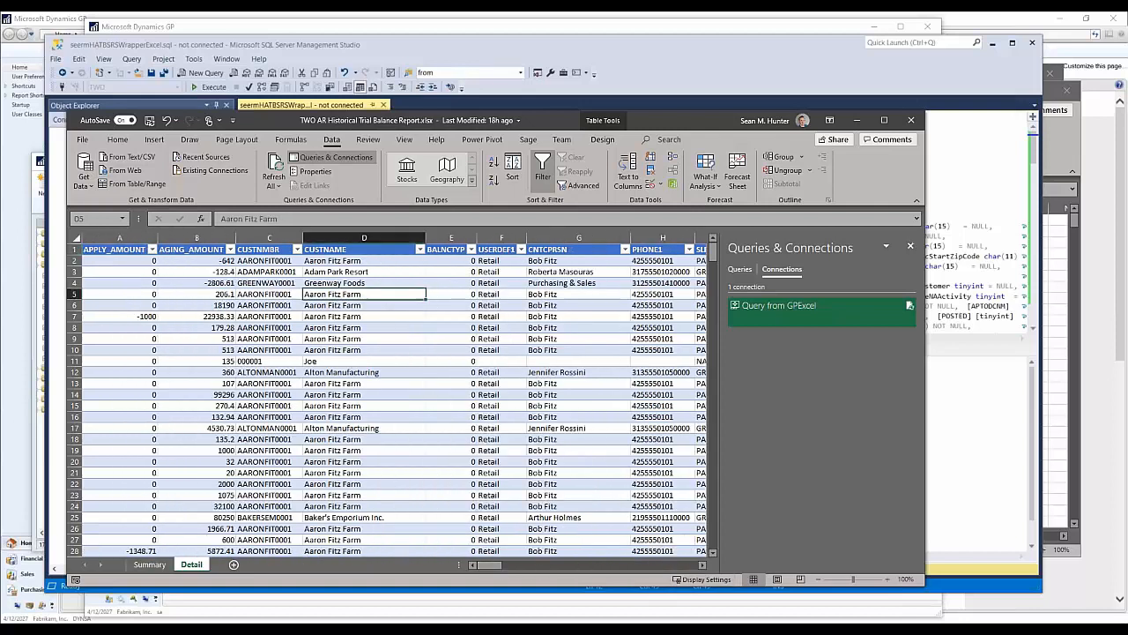
pyautogui.click(275, 257)
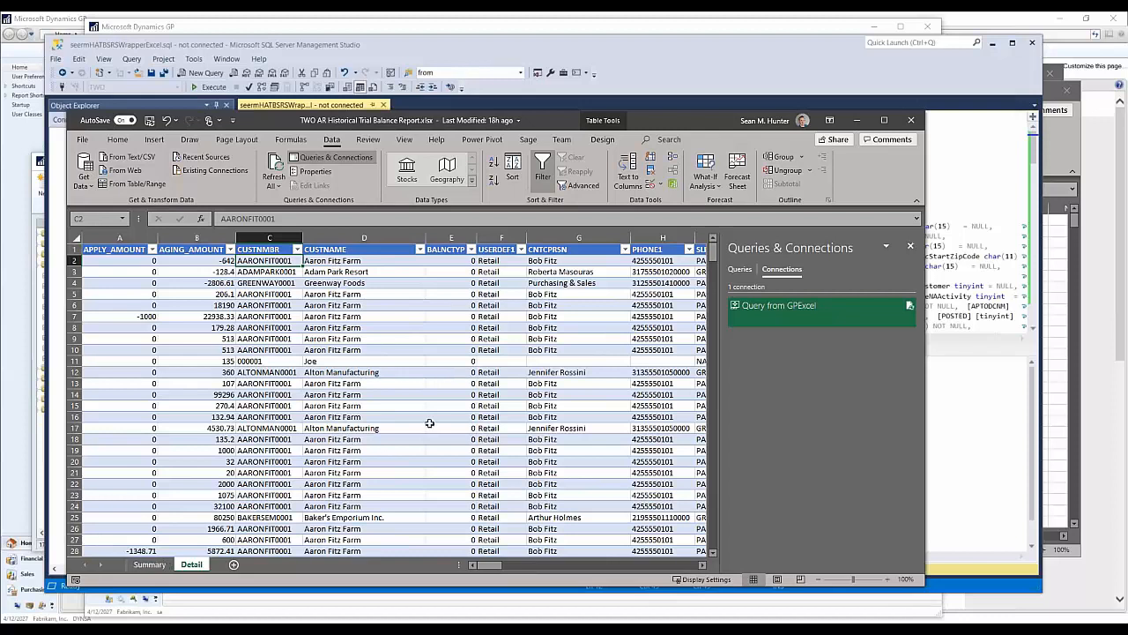
pyautogui.click(338, 284)
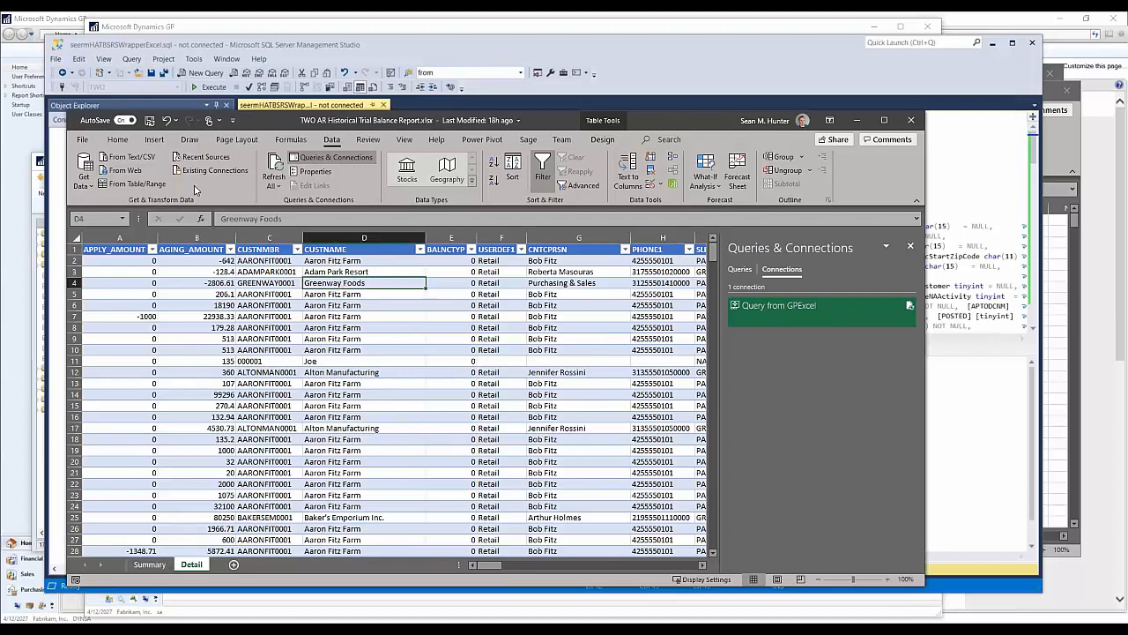
# Step: Review the Summary sheet's pivot table across its aging buckets to the Grand Total, and close the list of data connections
pyautogui.click(151, 564)
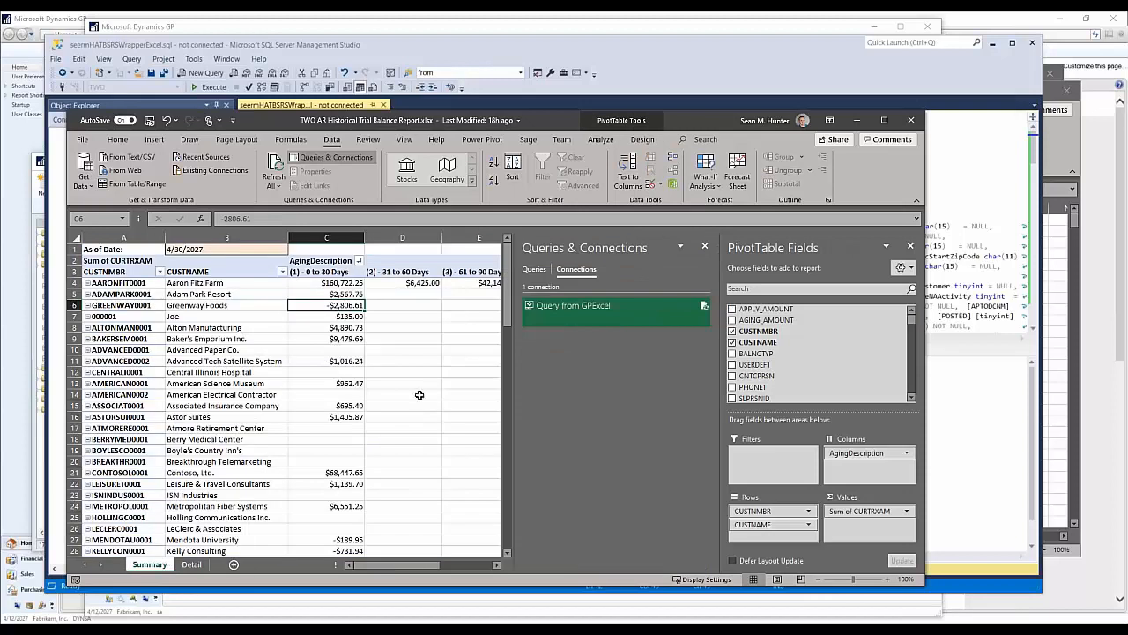
pyautogui.moveTo(396, 564); pyautogui.dragTo(445, 566)
pyautogui.click(704, 246)
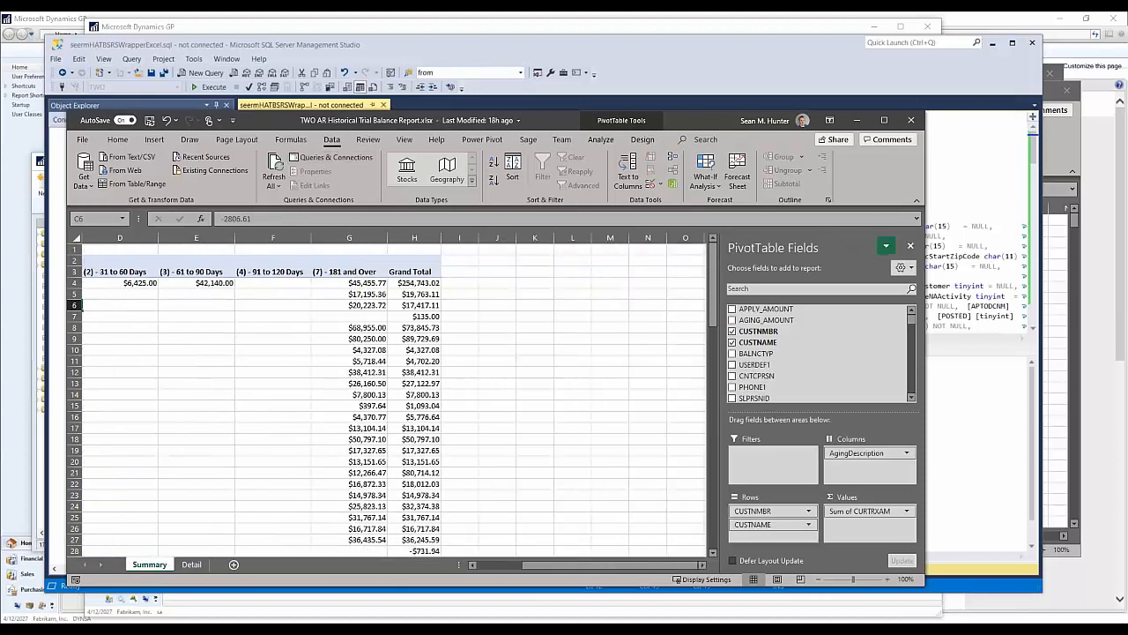
pyautogui.moveTo(552, 566); pyautogui.dragTo(502, 567)
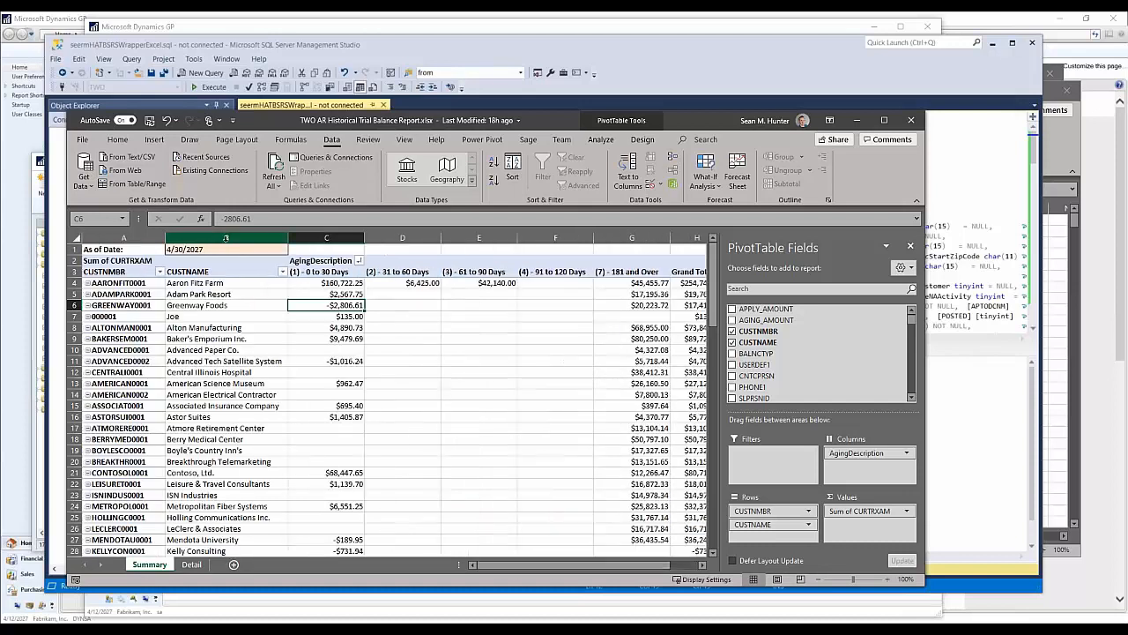
# Step: Select the As of Date cell on the Summary sheet and open the parameter settings of the Query from GPExcel connection
pyautogui.click(264, 250)
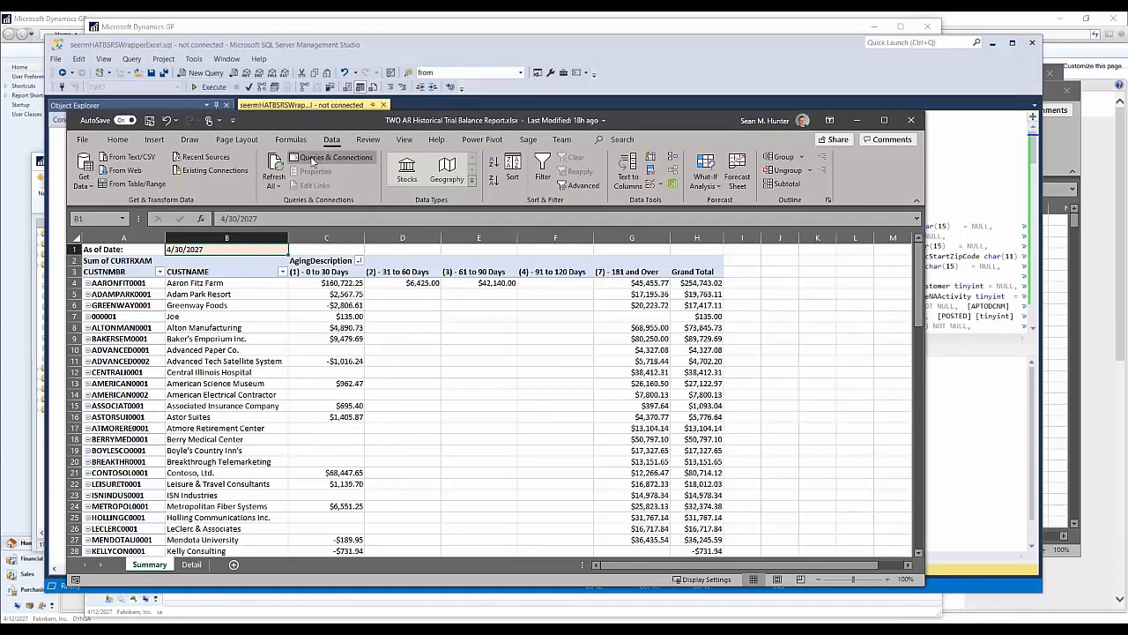
pyautogui.click(310, 158)
pyautogui.doubleClick(797, 311)
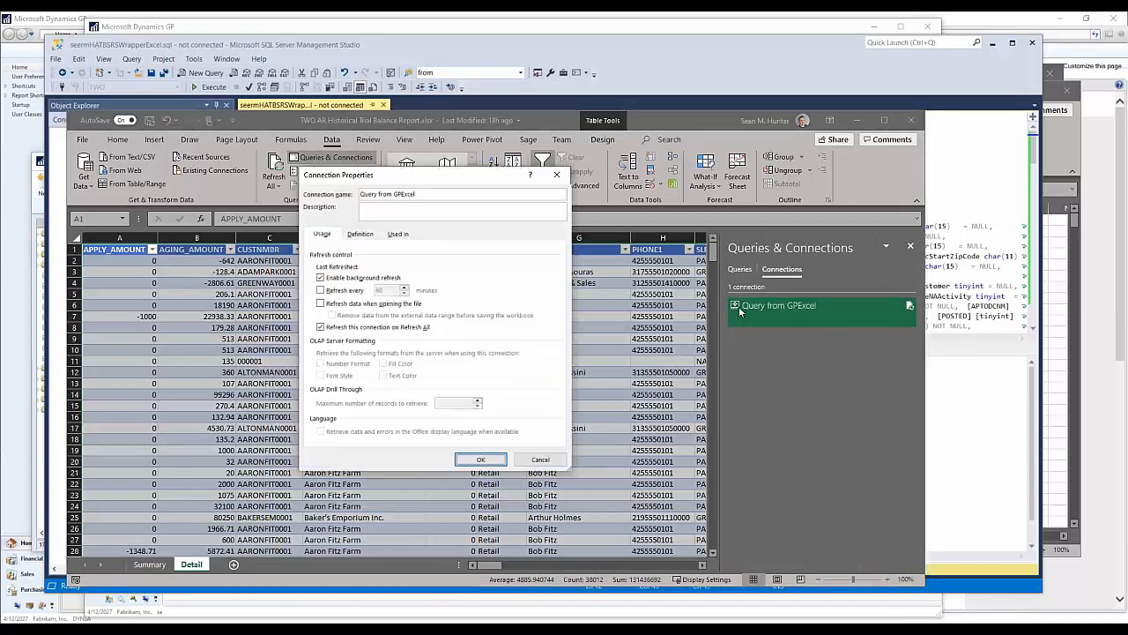
pyautogui.click(372, 233)
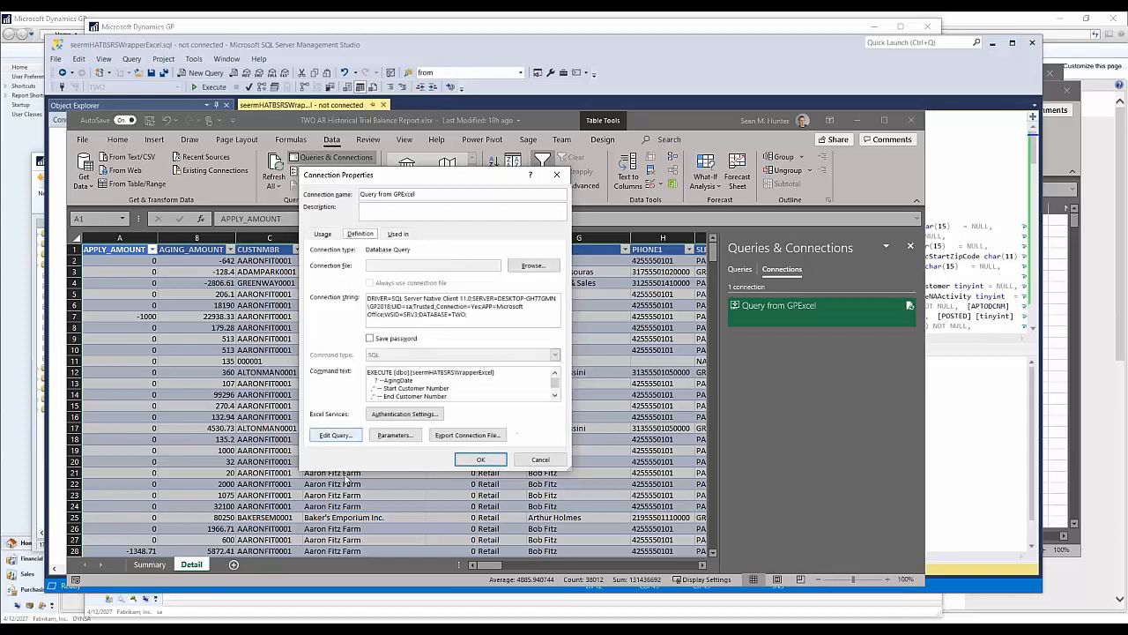
pyautogui.click(395, 434)
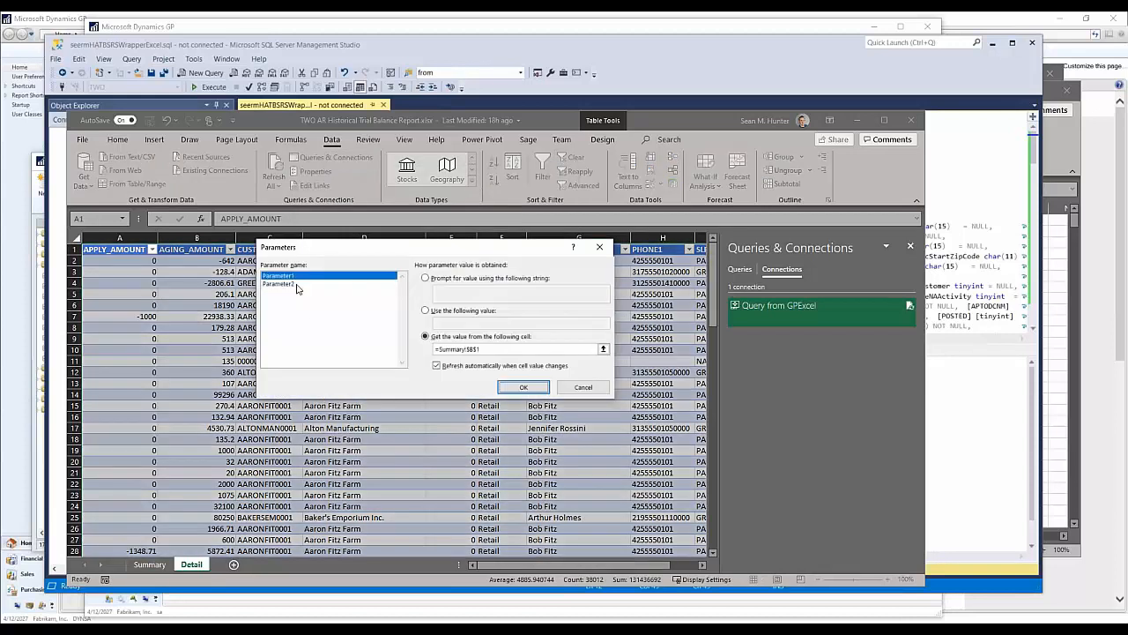
# Step: Check which worksheet cell supplies the query's parameters, and leave the parameter and connection settings without changes
pyautogui.click(498, 349)
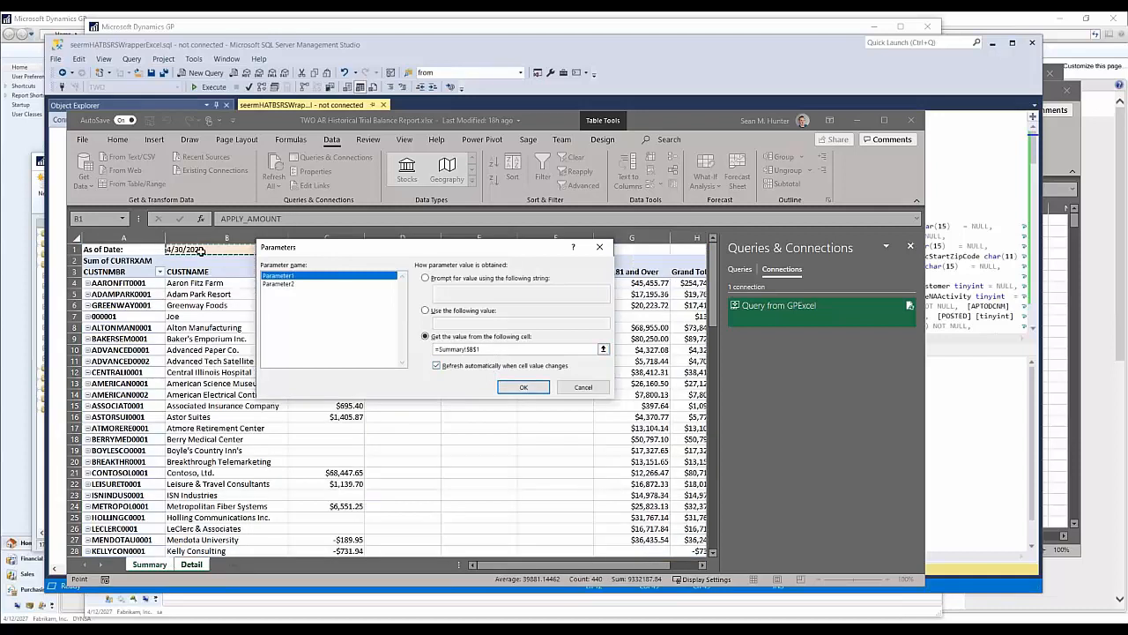
pyautogui.click(289, 285)
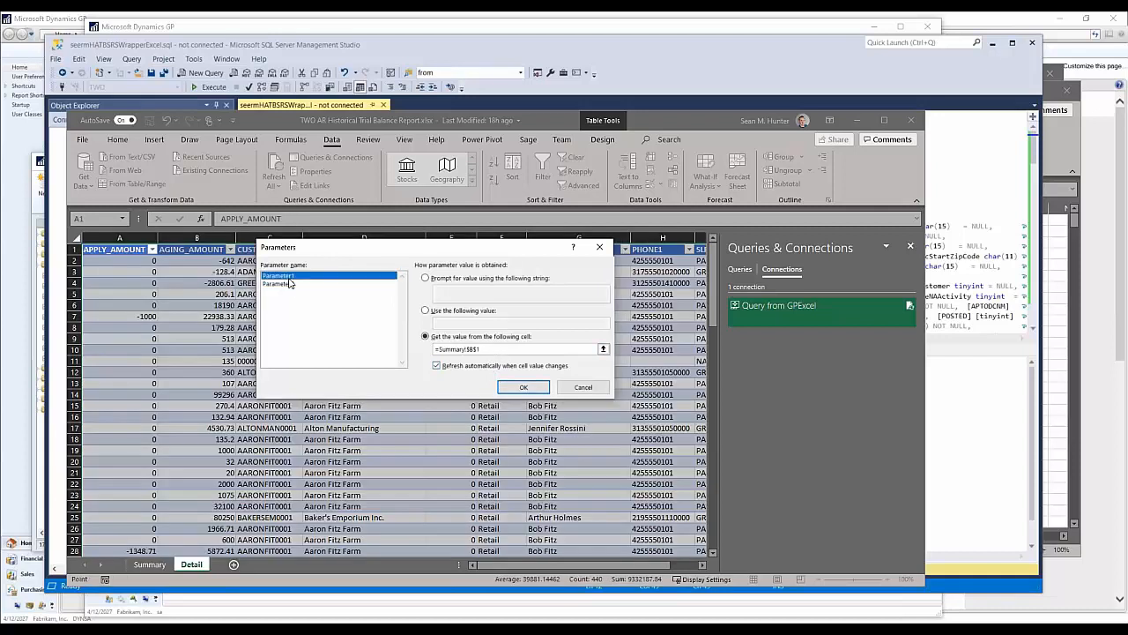
pyautogui.click(575, 390)
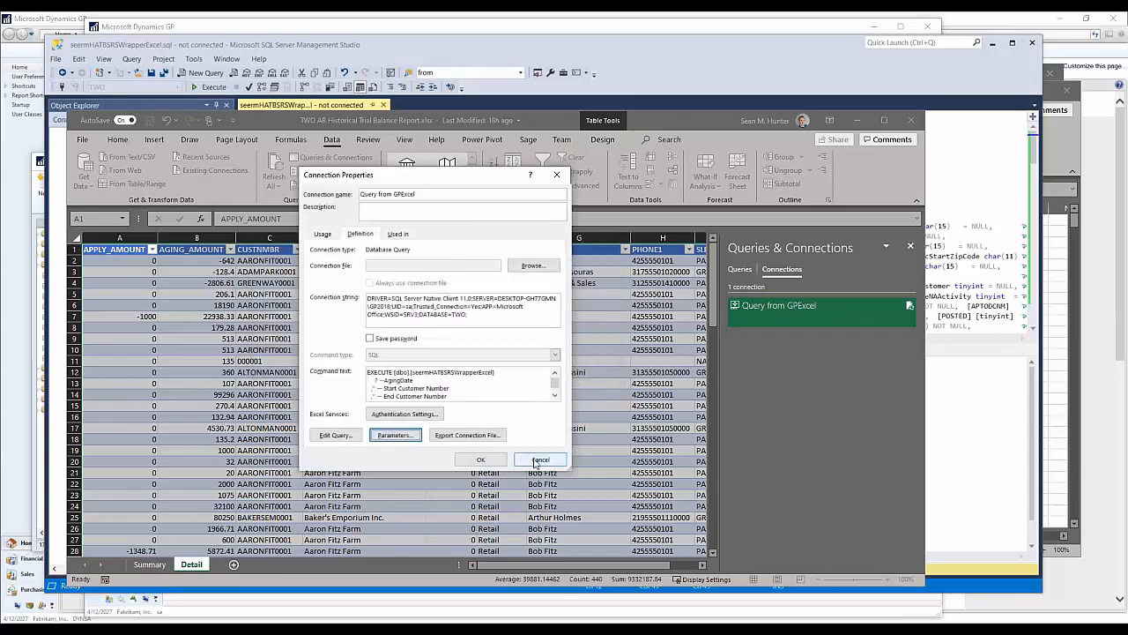
pyautogui.click(539, 460)
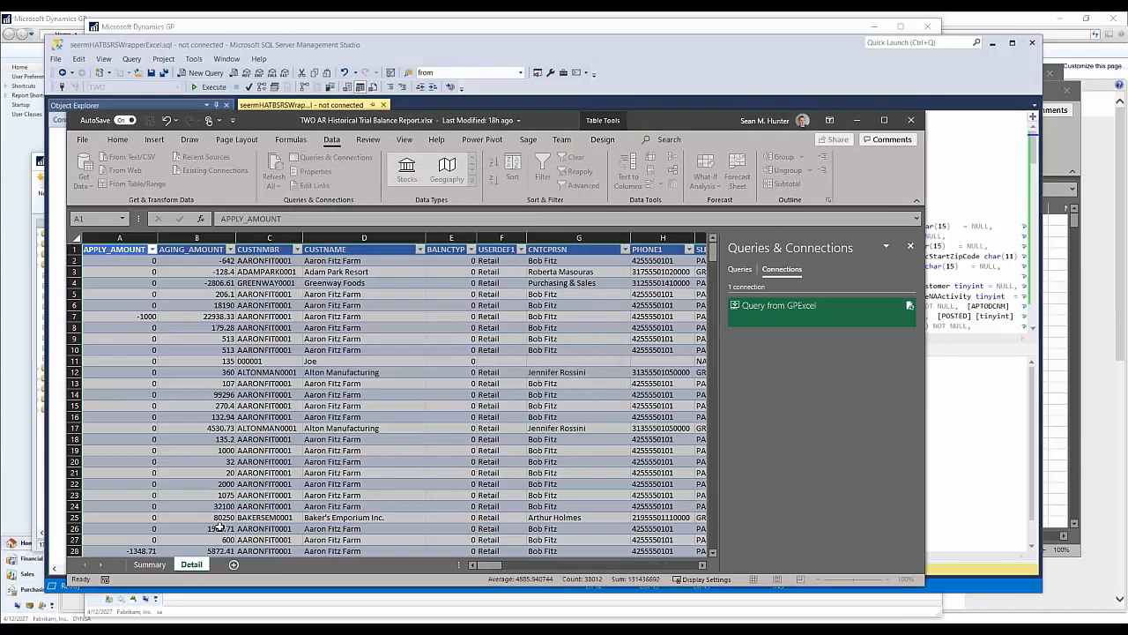
# Step: Set the As of Date on the Summary sheet to 3/31/2027 and refresh the workbook's data
pyautogui.click(149, 564)
pyautogui.click(249, 218)
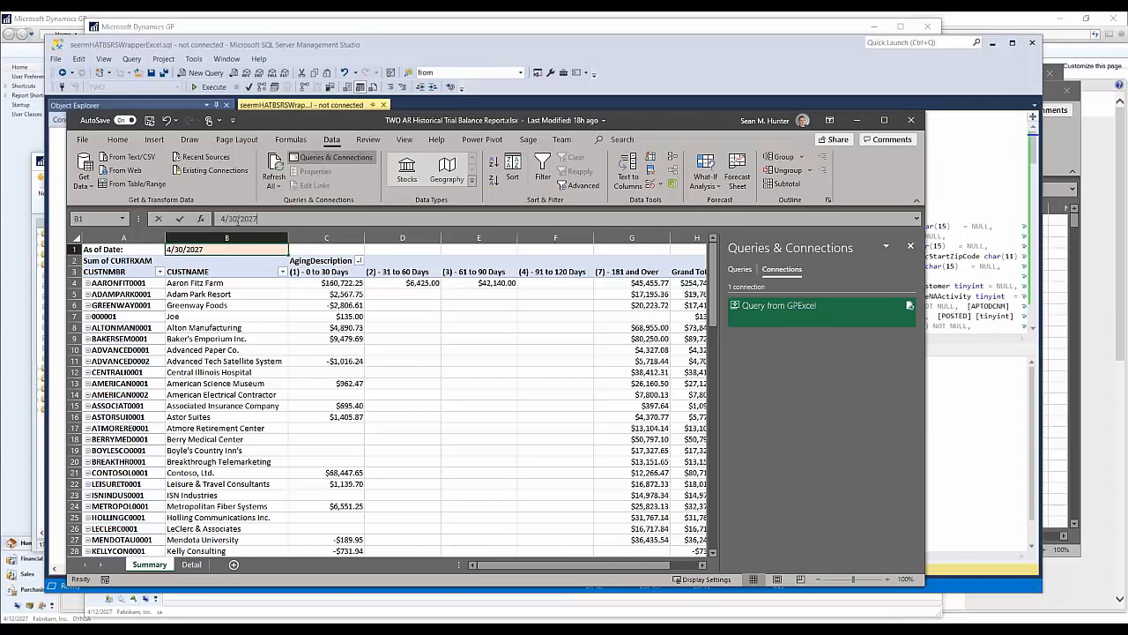
pyautogui.press('BackSpace')
pyautogui.press('BackSpace')
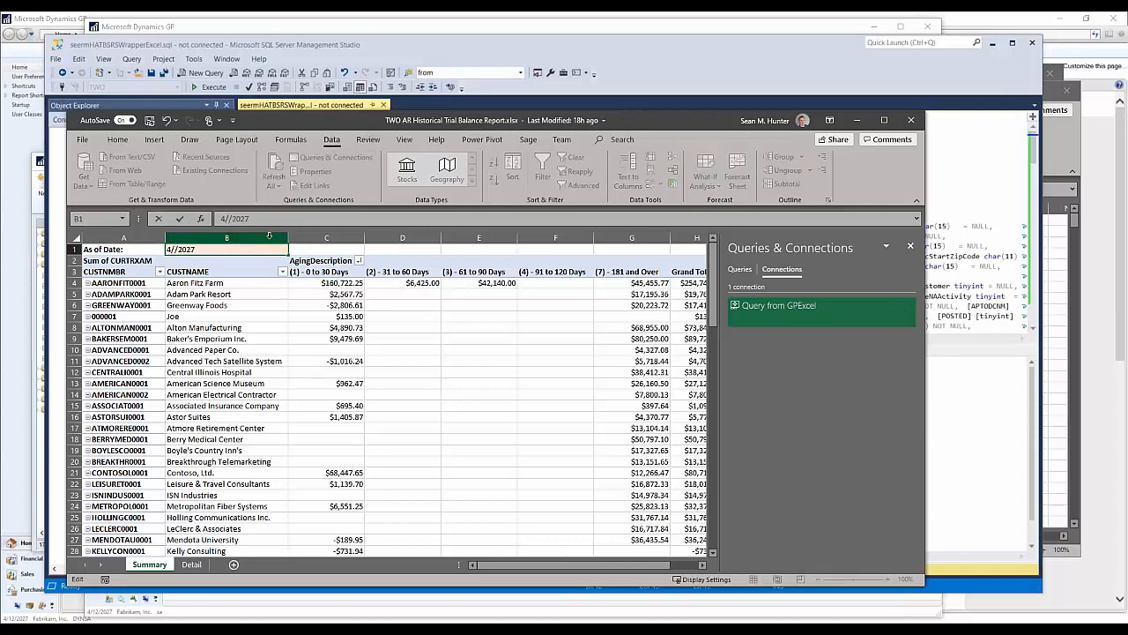
pyautogui.press('BackSpace')
pyautogui.press('BackSpace')
pyautogui.write('3/31')
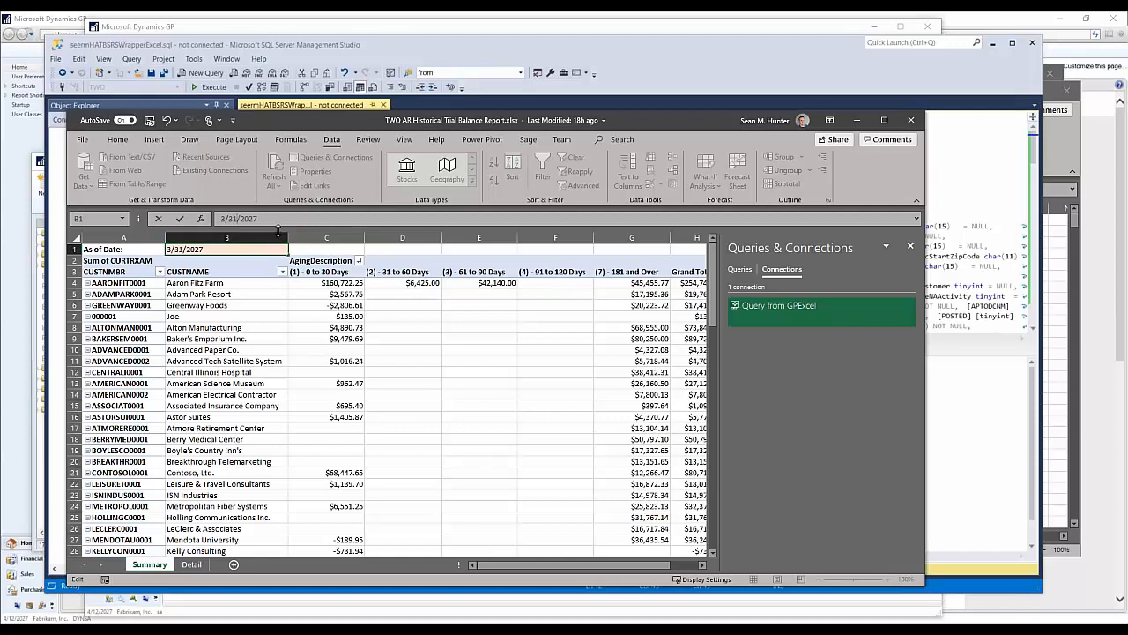
pyautogui.click(222, 275)
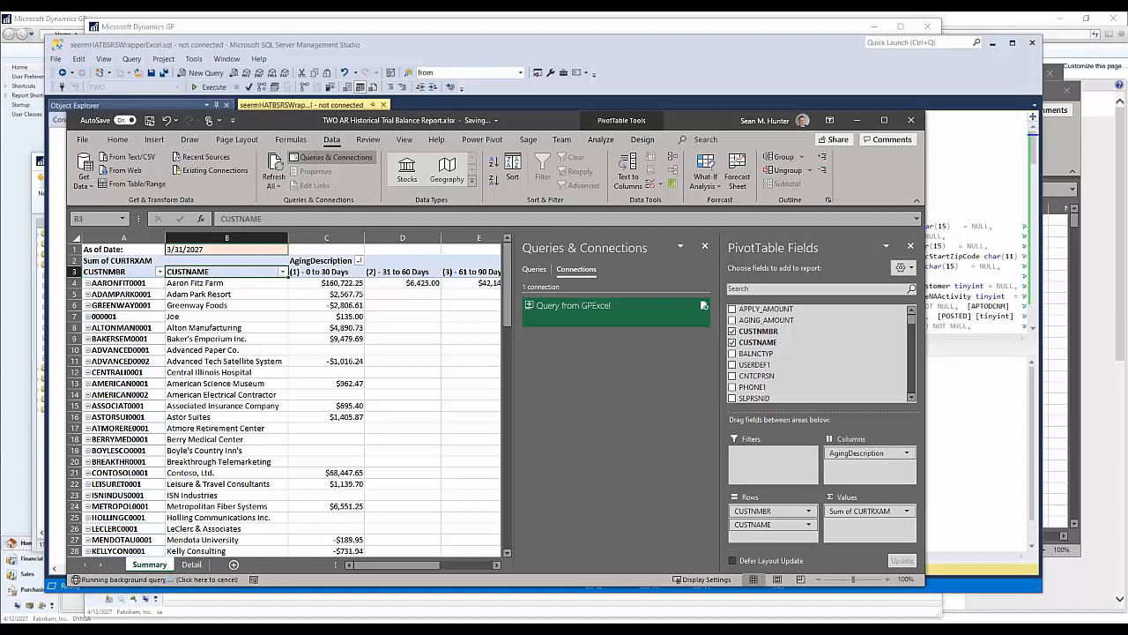
pyautogui.click(352, 362)
pyautogui.click(274, 164)
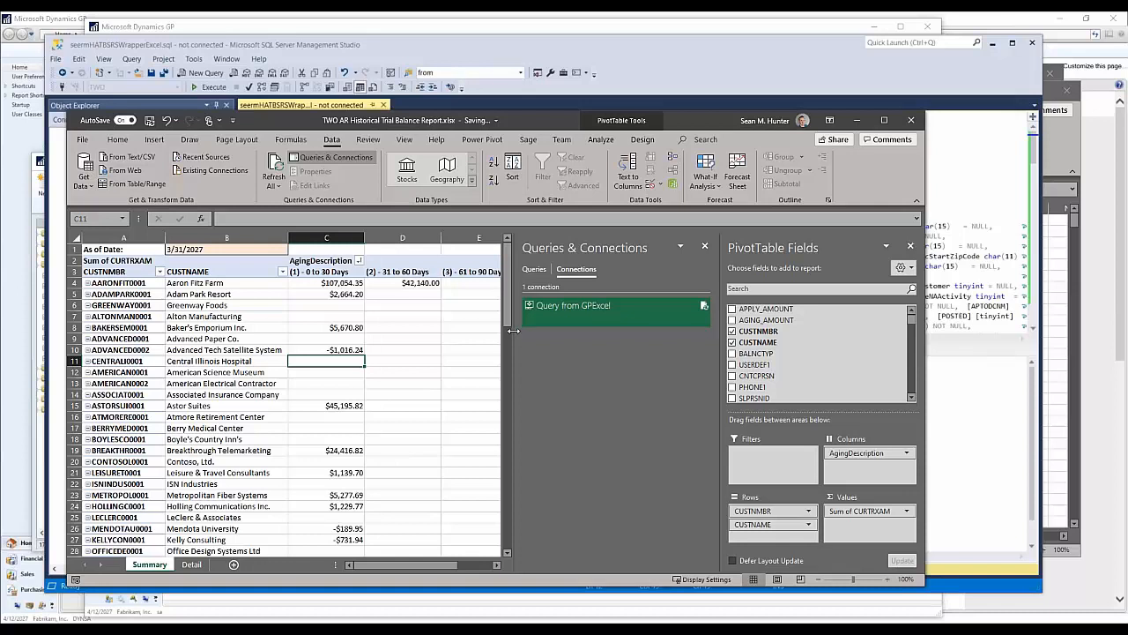
# Step: Widen the worksheet area and review the Summary pivot table's aging bucket totals in its bottom row
pyautogui.moveTo(515, 330); pyautogui.dragTo(655, 329)
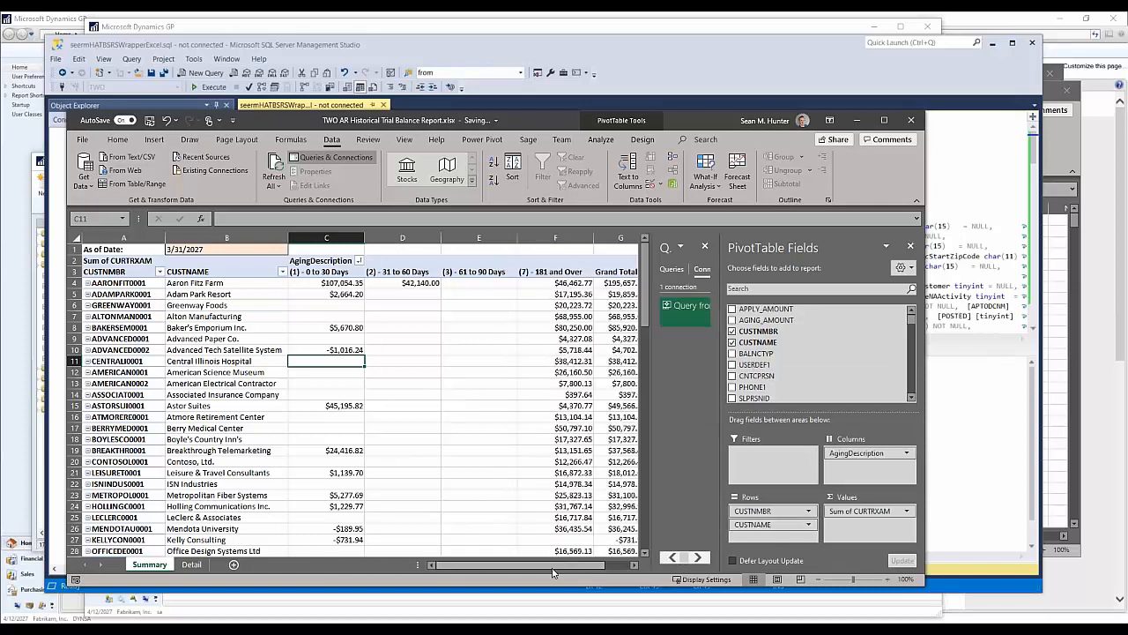
pyautogui.moveTo(560, 564); pyautogui.dragTo(585, 565)
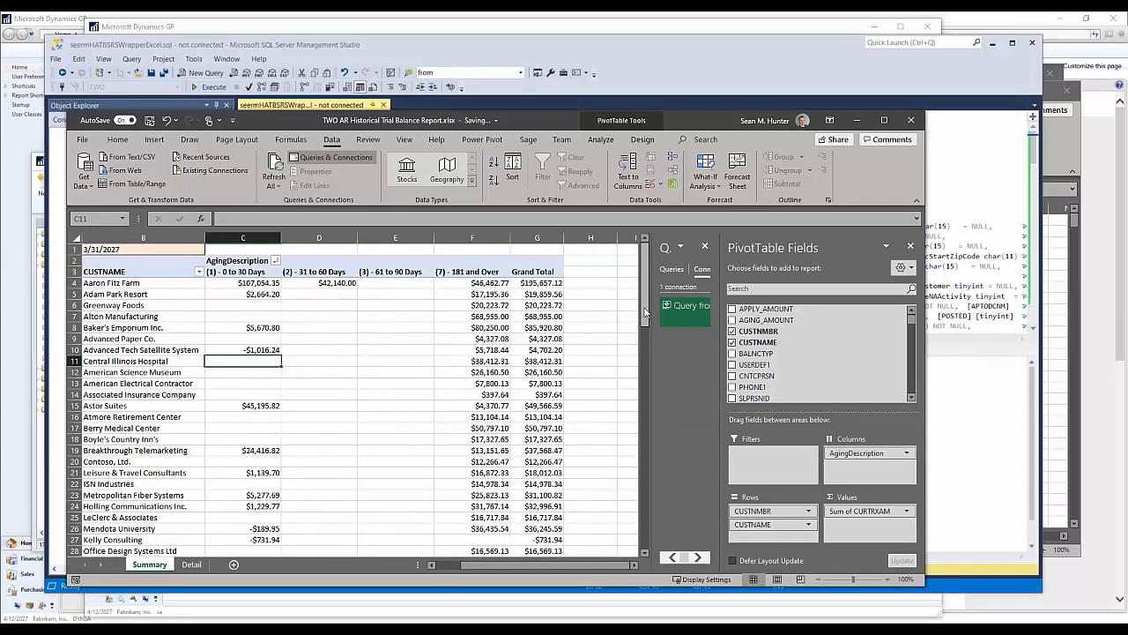
pyautogui.moveTo(645, 309); pyautogui.dragTo(645, 529)
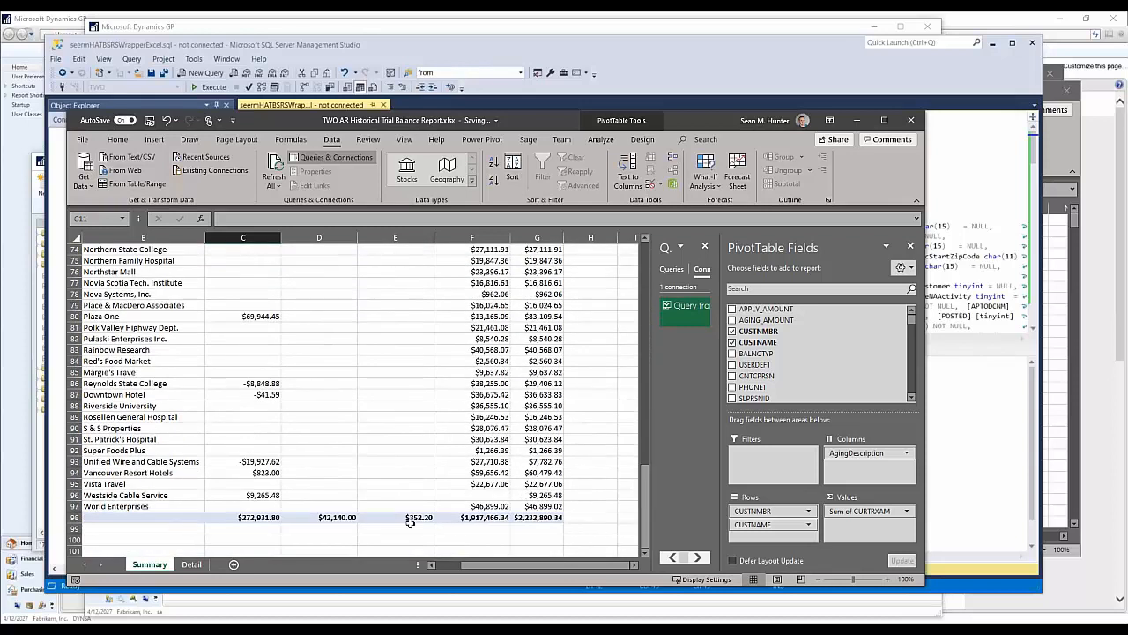
pyautogui.moveTo(492, 566)
pyautogui.mouseDown()
pyautogui.moveTo(474, 565)
pyautogui.moveTo(490, 565)
pyautogui.mouseUp()
# Step: Switch to Microsoft Dynamics GP and open the demo option of the Historical Aged Trial Balance in the receivables trial balance reports
pyautogui.click(275, 627)
pyautogui.click(209, 584)
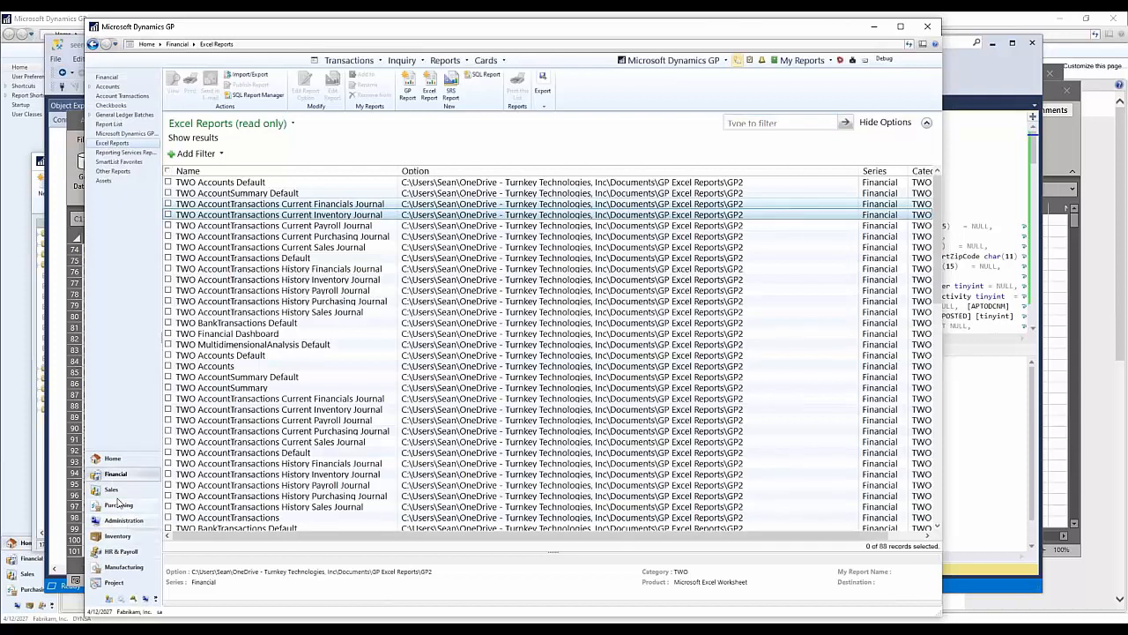
pyautogui.click(114, 491)
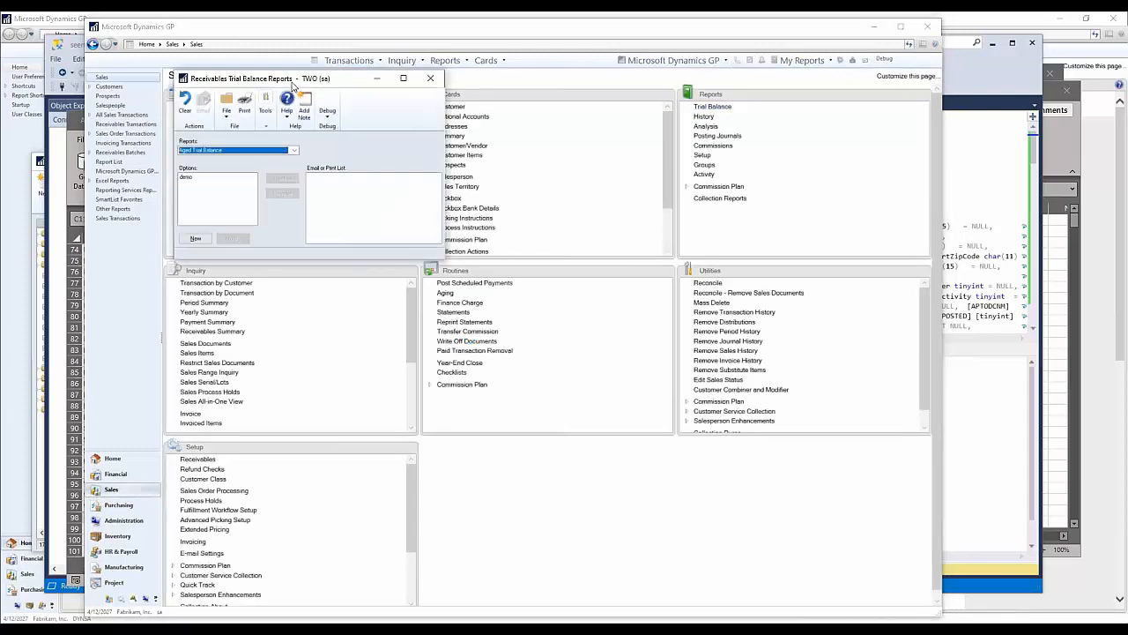
pyautogui.click(300, 174)
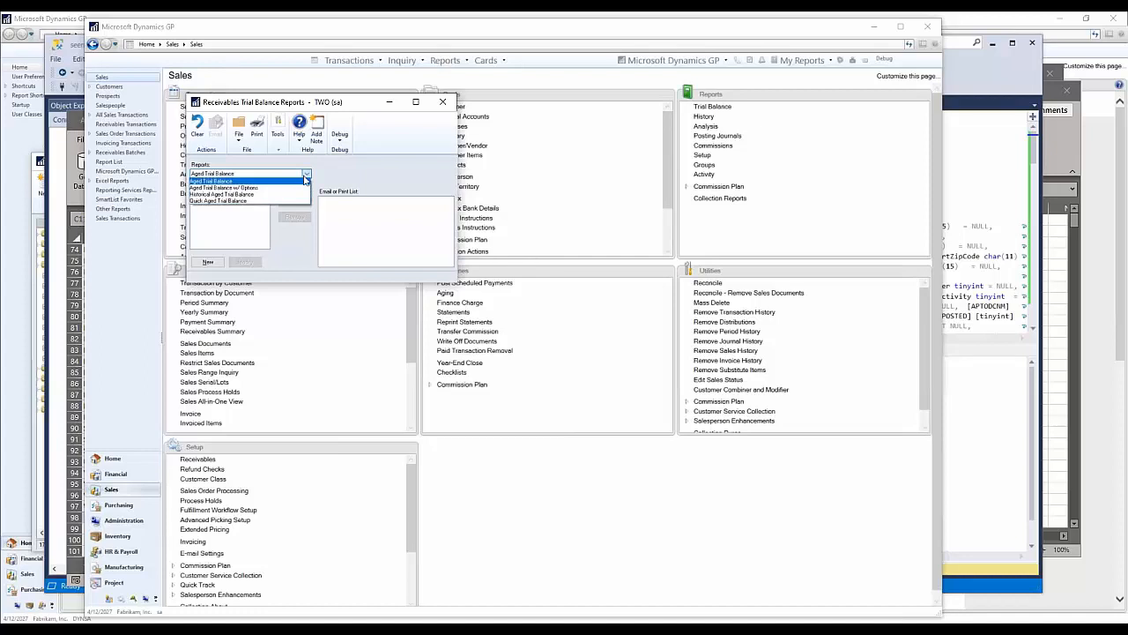
pyautogui.click(222, 195)
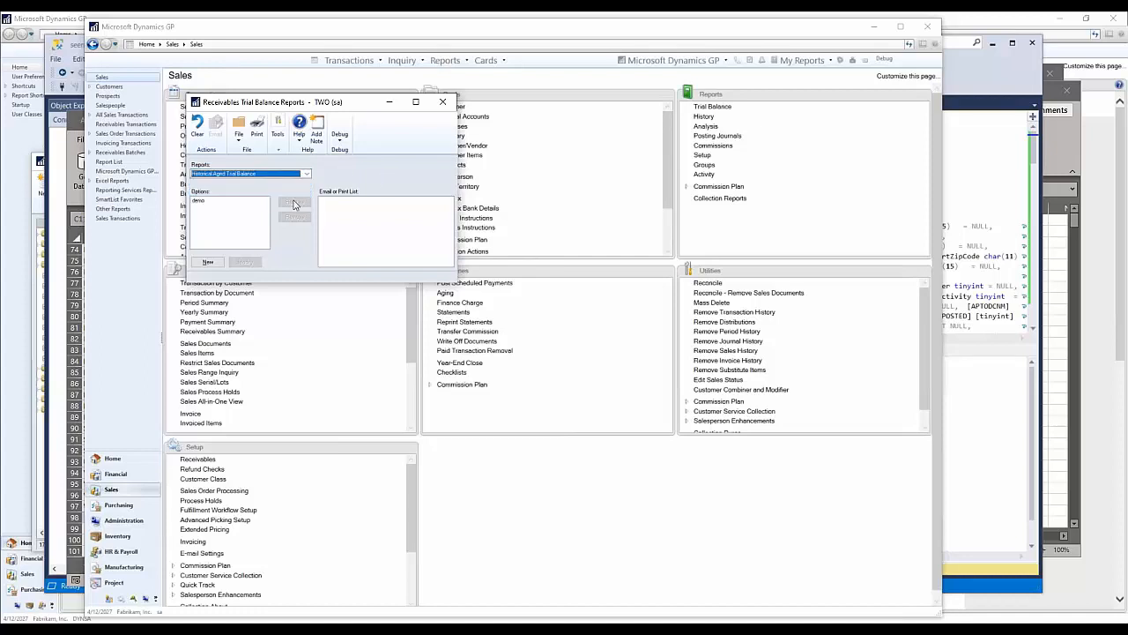
pyautogui.click(211, 201)
pyautogui.click(246, 261)
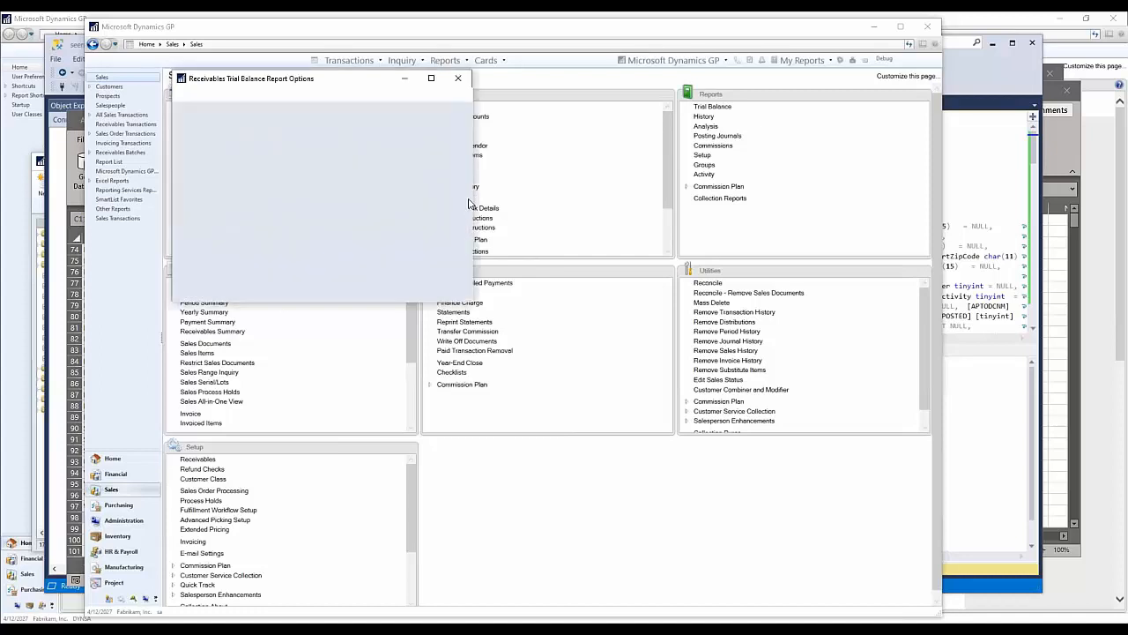
# Step: Set the demo option's Print/Age as of date to 3/31/2027, accept Screen as the report destination, and print the report
pyautogui.click(352, 168)
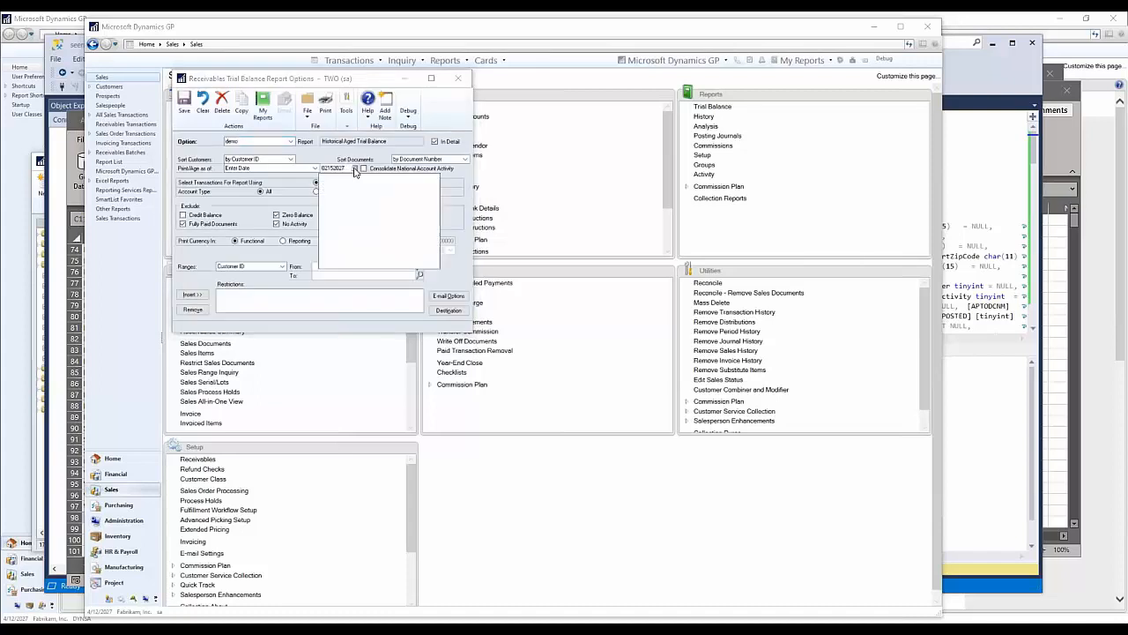
pyautogui.click(432, 184)
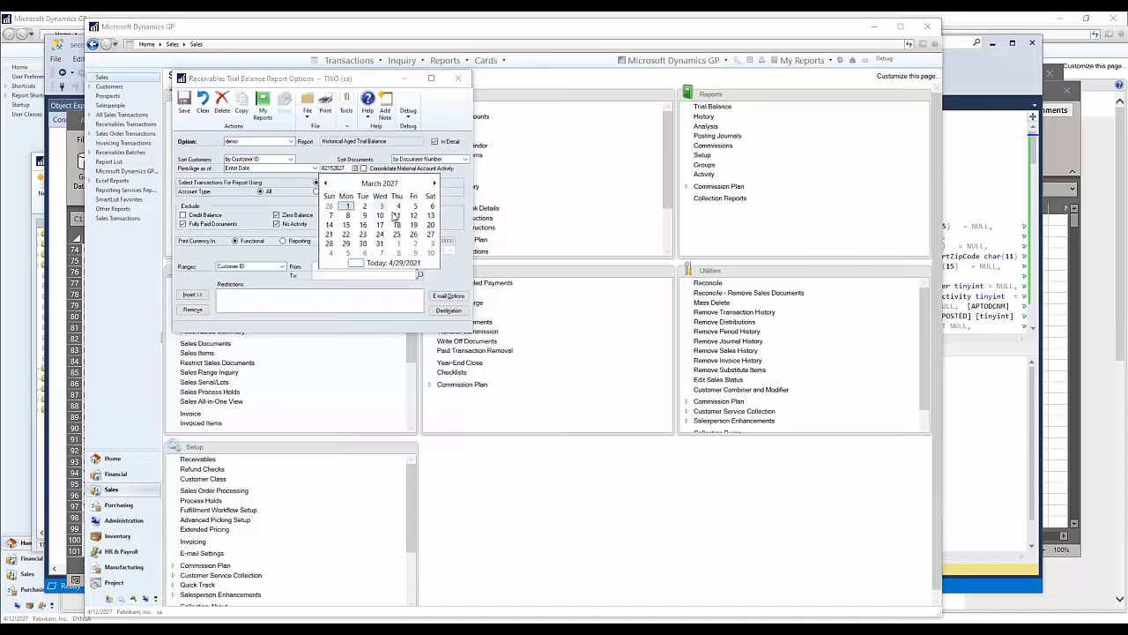
pyautogui.click(379, 243)
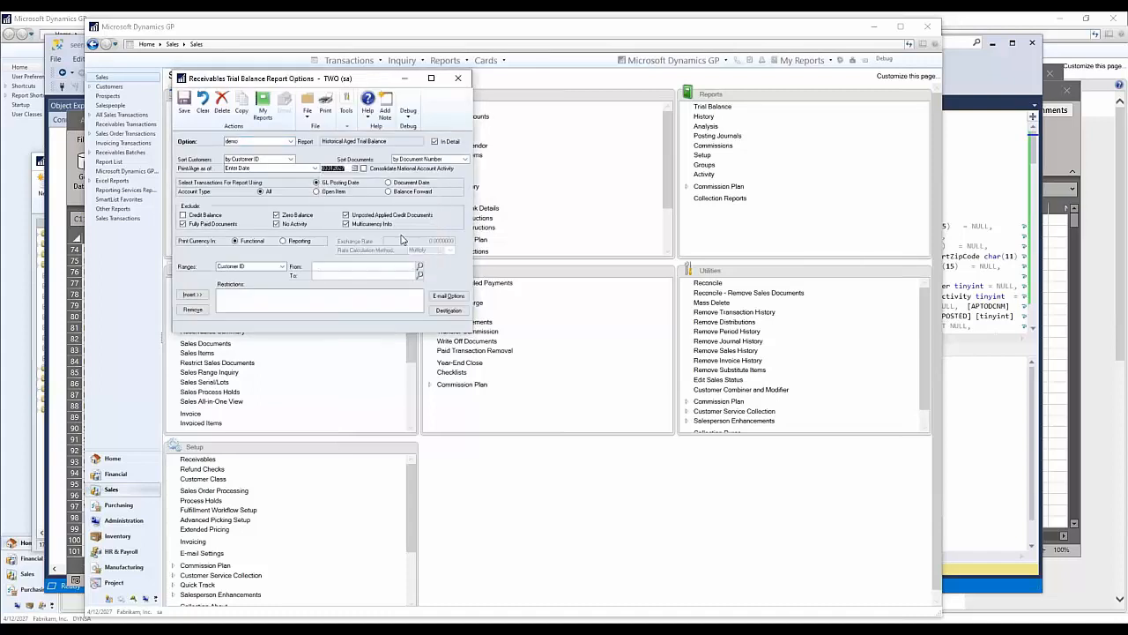
pyautogui.click(449, 310)
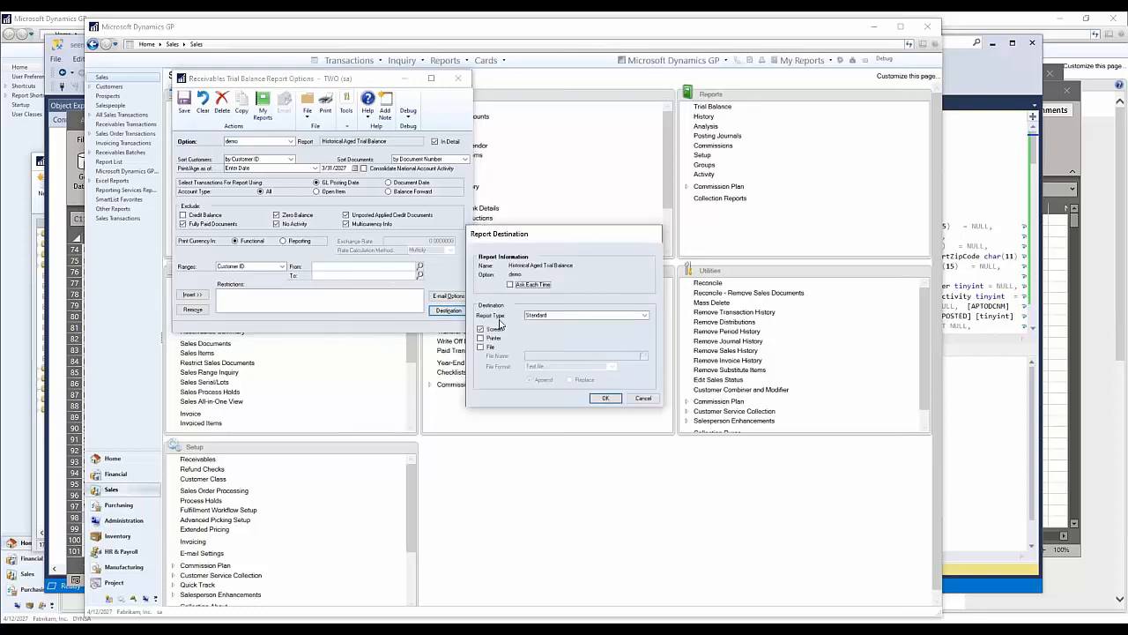
pyautogui.click(604, 397)
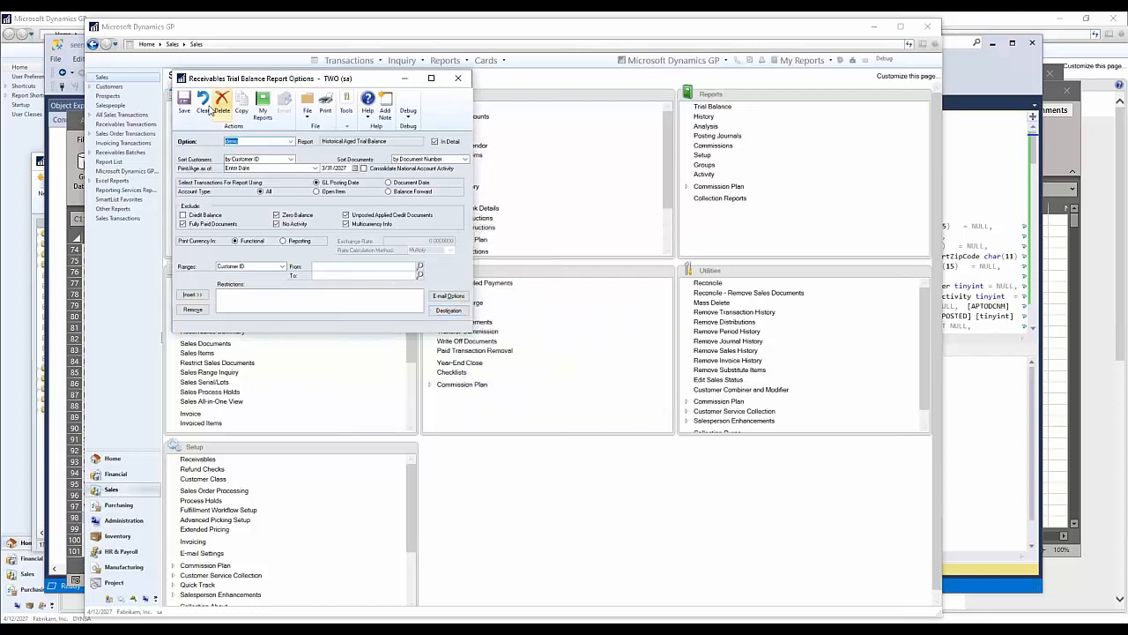
pyautogui.click(328, 104)
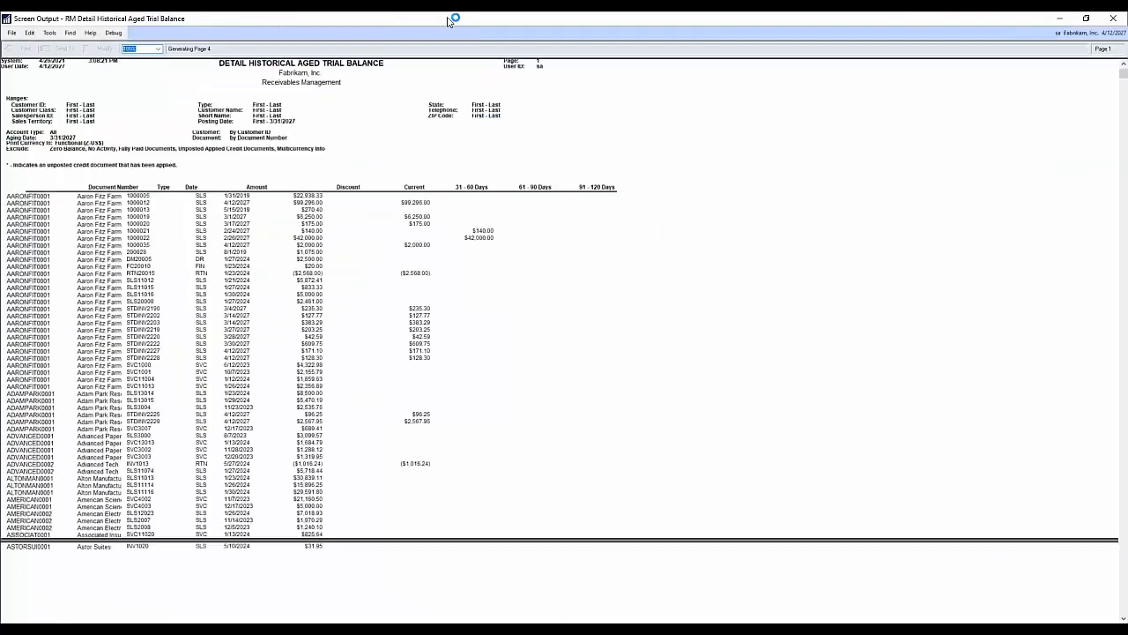
# Step: Resize and rearrange the report output and Dynamics GP windows so the report can be viewed beside the Excel workbook
pyautogui.doubleClick(447, 19)
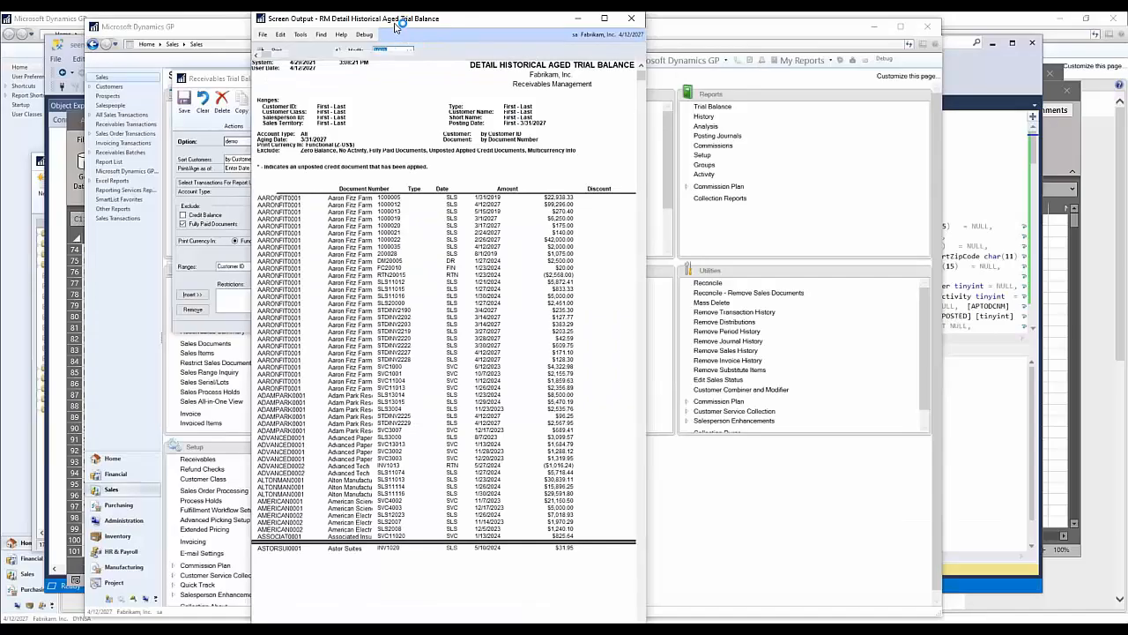
pyautogui.moveTo(258, 16); pyautogui.dragTo(582, 59)
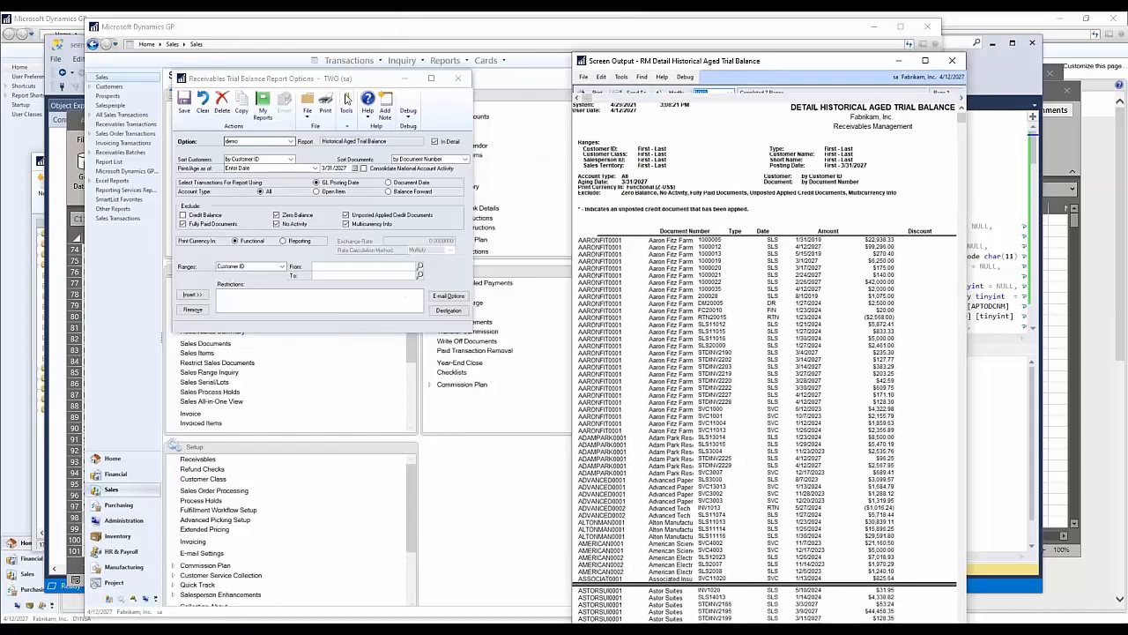
pyautogui.moveTo(306, 26); pyautogui.dragTo(541, 27)
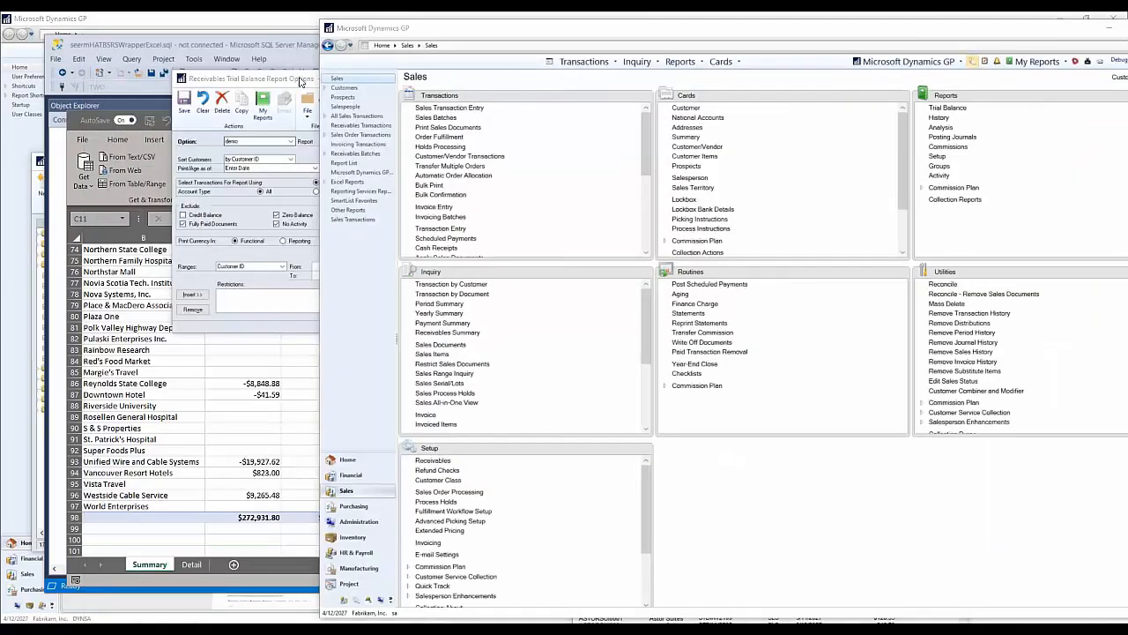
pyautogui.click(277, 169)
pyautogui.moveTo(727, 60)
pyautogui.mouseDown()
pyautogui.moveTo(922, 71)
pyautogui.moveTo(727, 68)
pyautogui.mouseUp()
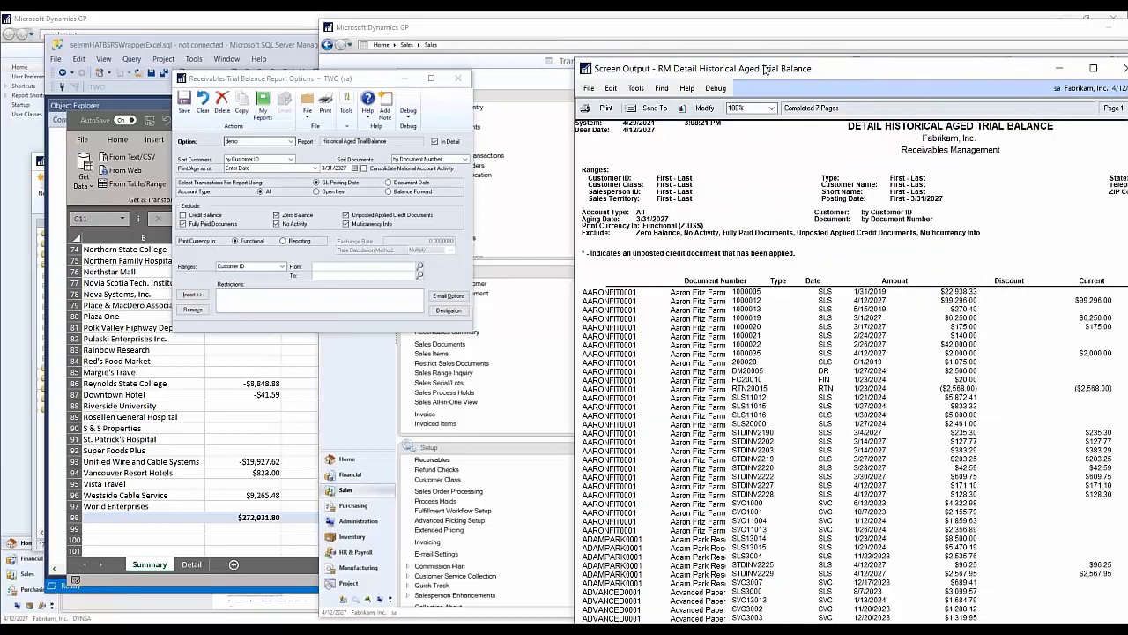
pyautogui.press('super+Right')
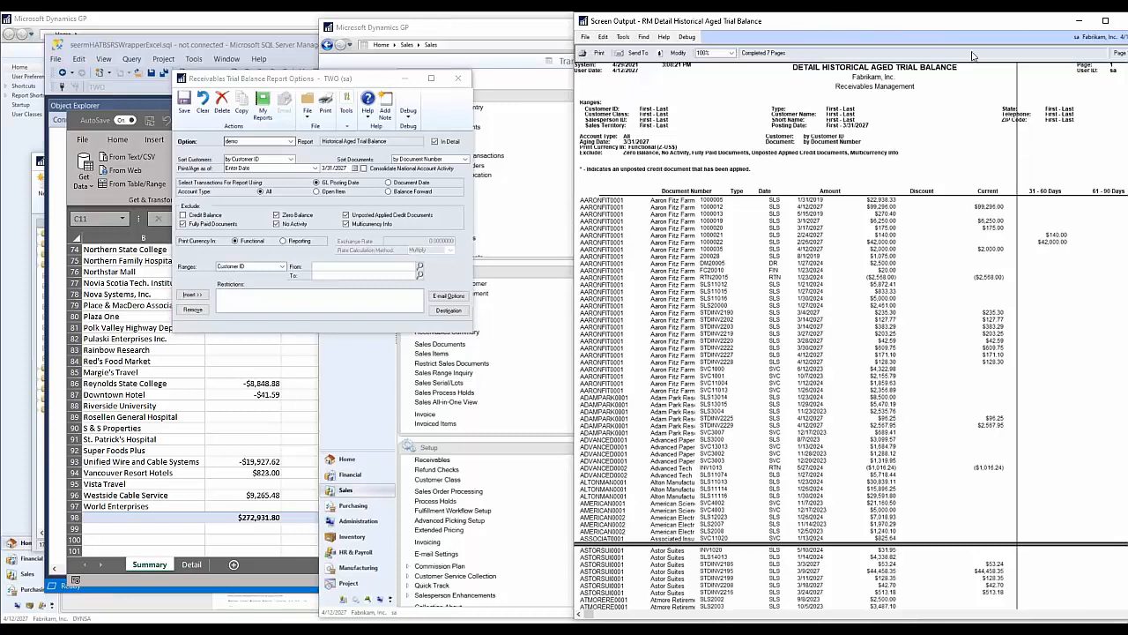
pyautogui.moveTo(963, 24); pyautogui.dragTo(707, 38)
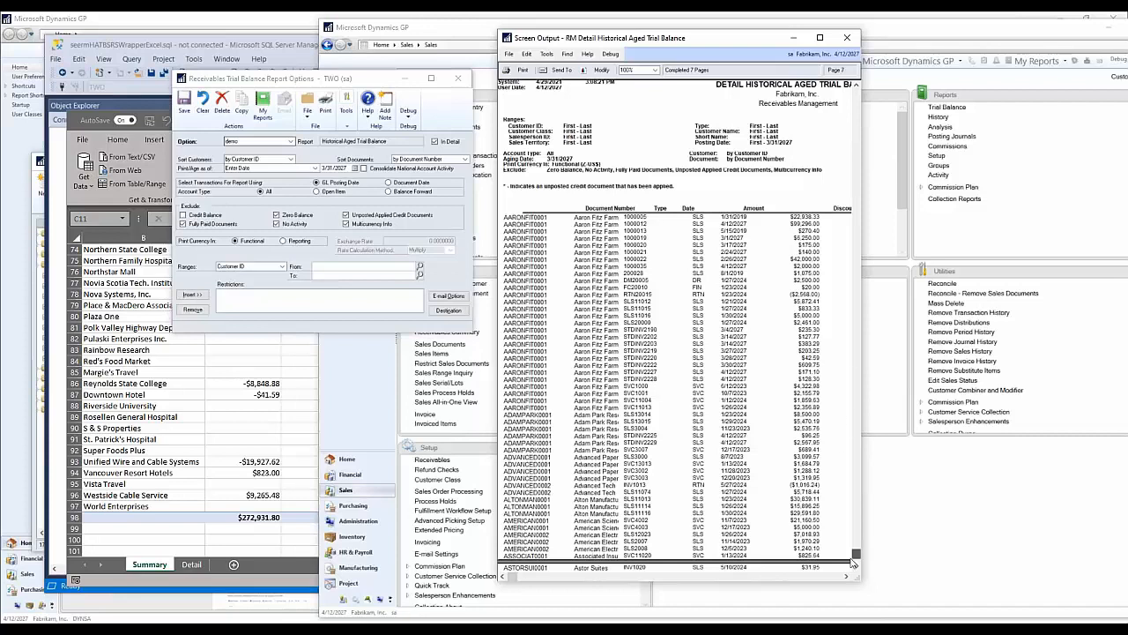
# Step: Compare the Grand Totals on the trial balance report's last page with the Grand Total row of the Excel Summary pivot table
pyautogui.moveTo(853, 555); pyautogui.dragTo(857, 575)
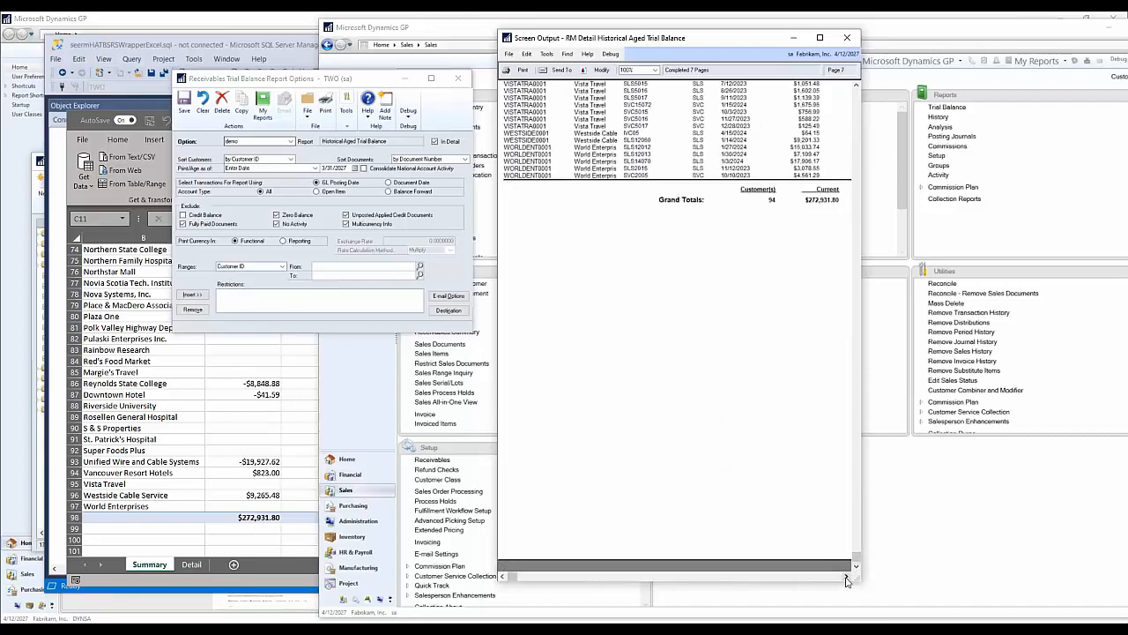
pyautogui.click(845, 576)
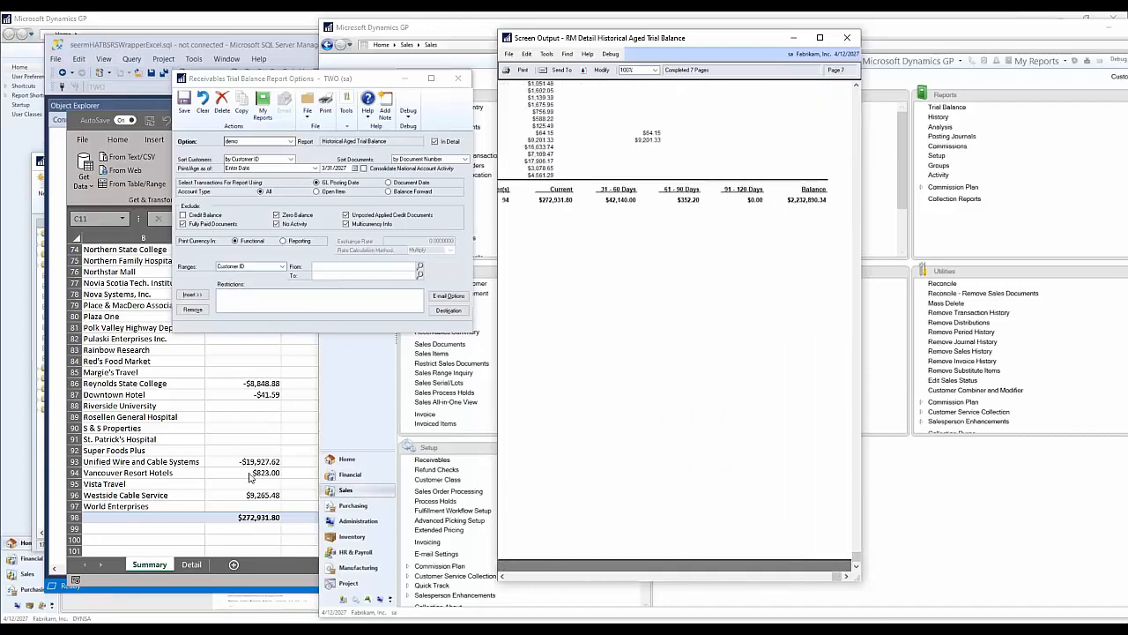
pyautogui.click(243, 545)
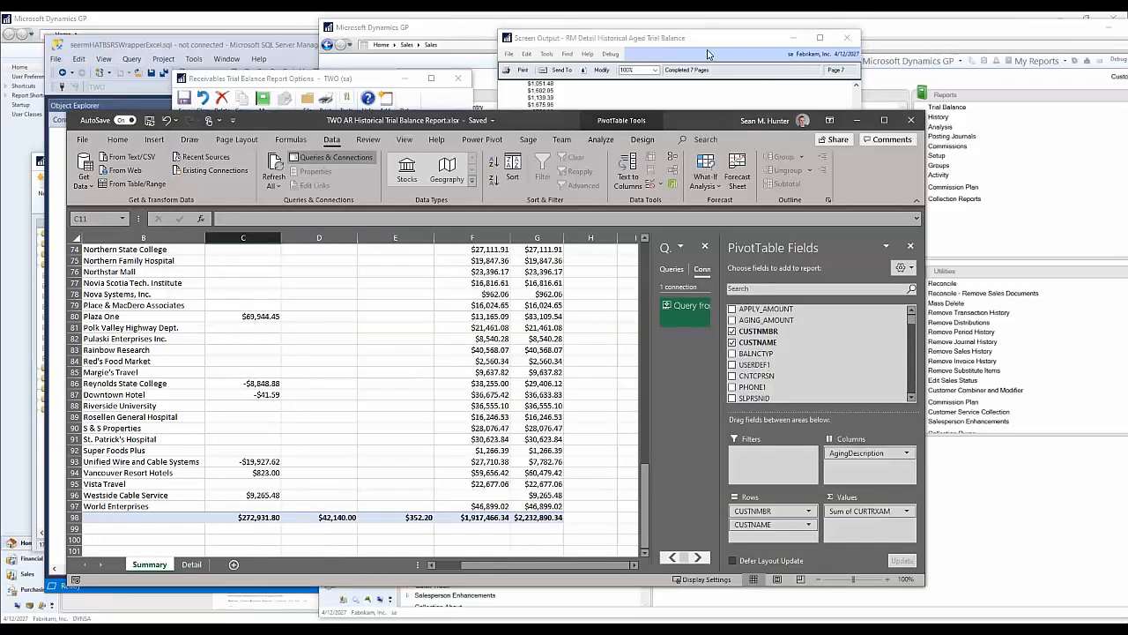
pyautogui.moveTo(712, 45); pyautogui.dragTo(823, 47)
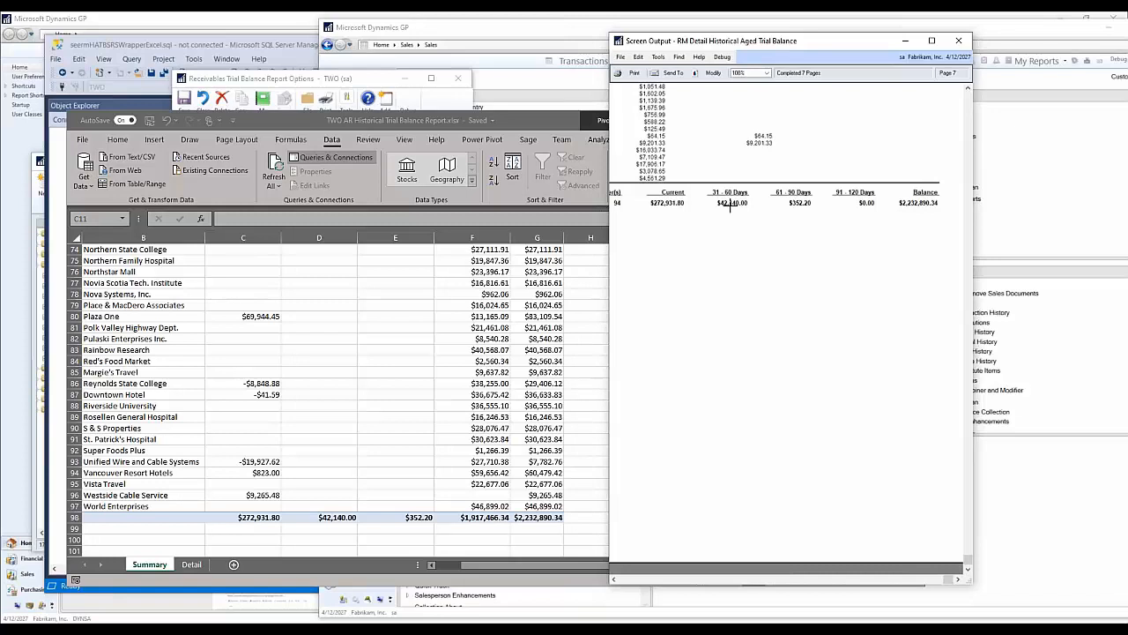
# Step: Return to the workbook's Summary pivot table and select the 31 to 60 Days amount for Aaron Fitz Farm
pyautogui.click(441, 439)
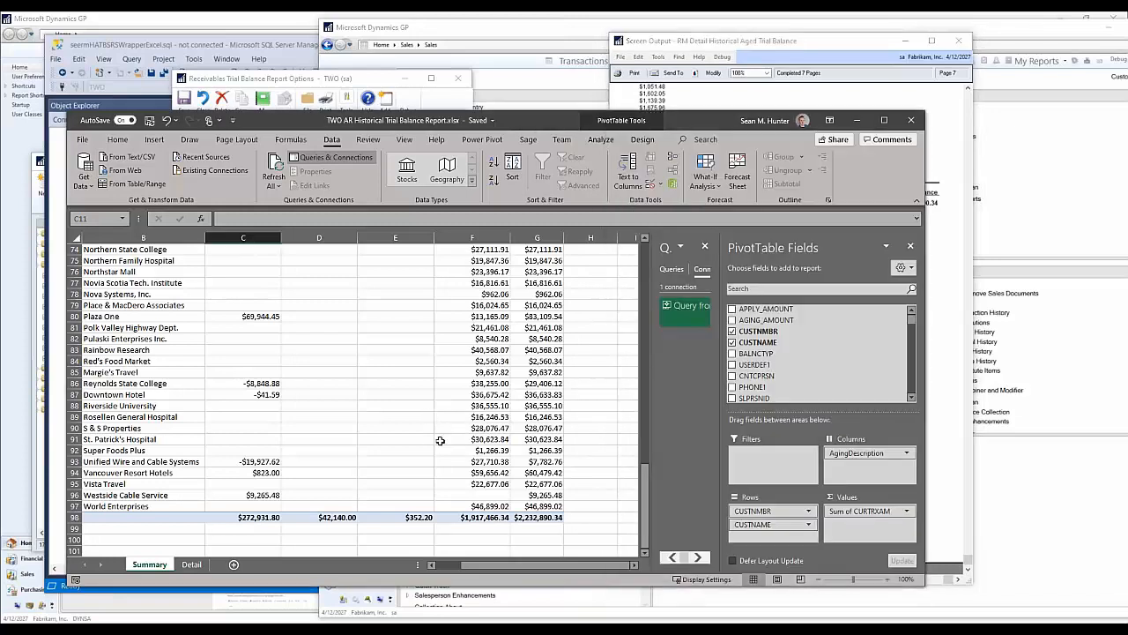
pyautogui.moveTo(588, 565); pyautogui.dragTo(546, 564)
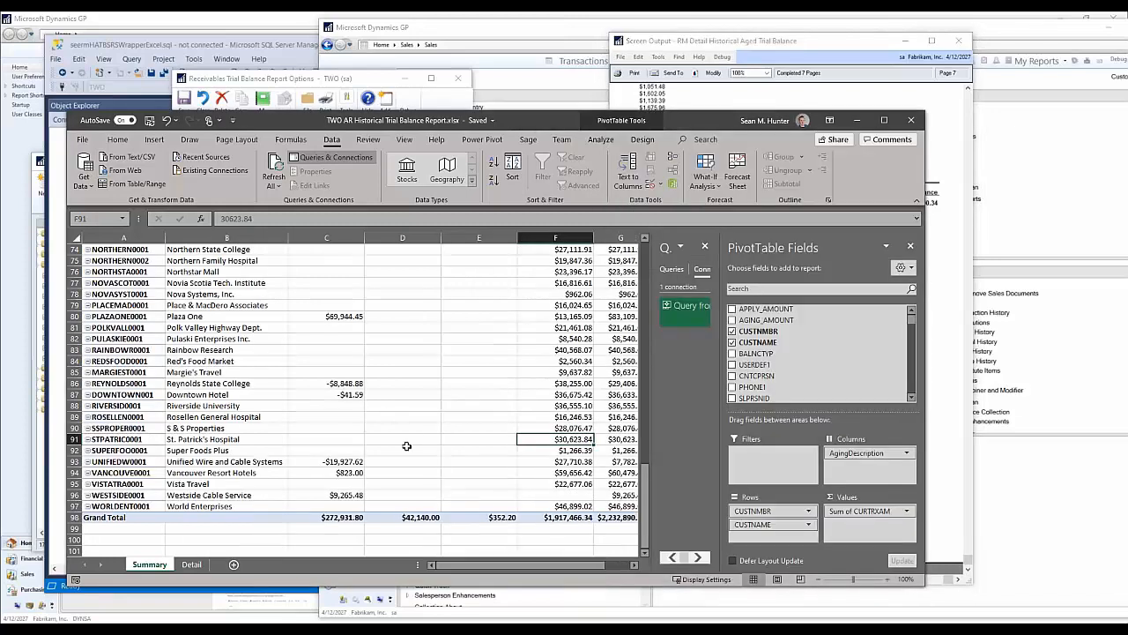
pyautogui.scroll(6, 439, 391)
pyautogui.scroll(18, 440, 391)
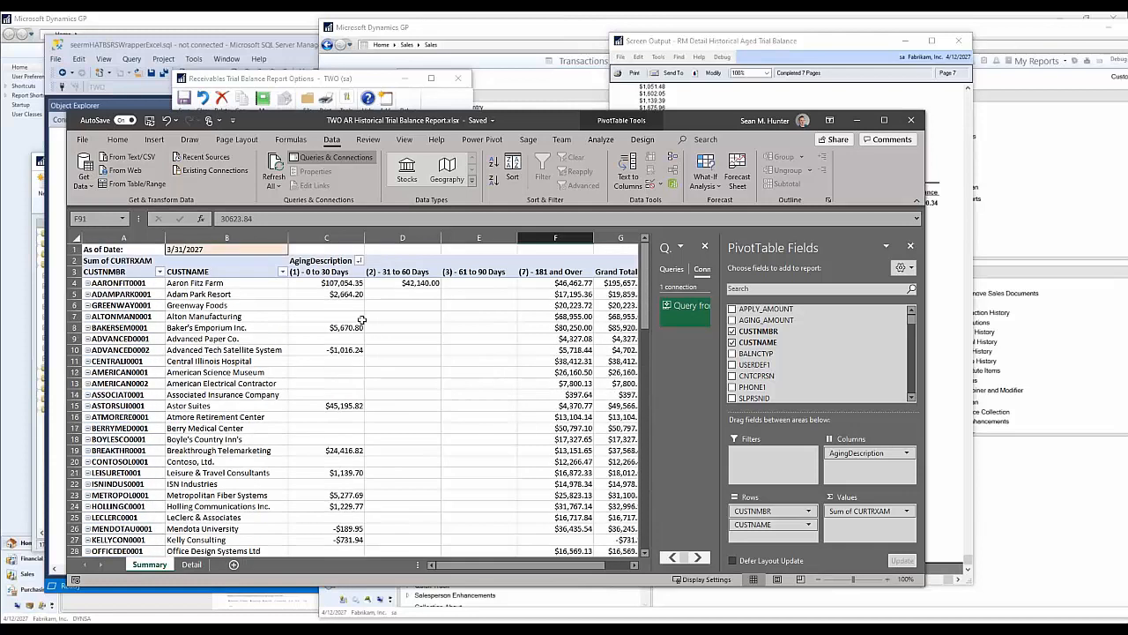
pyautogui.click(407, 284)
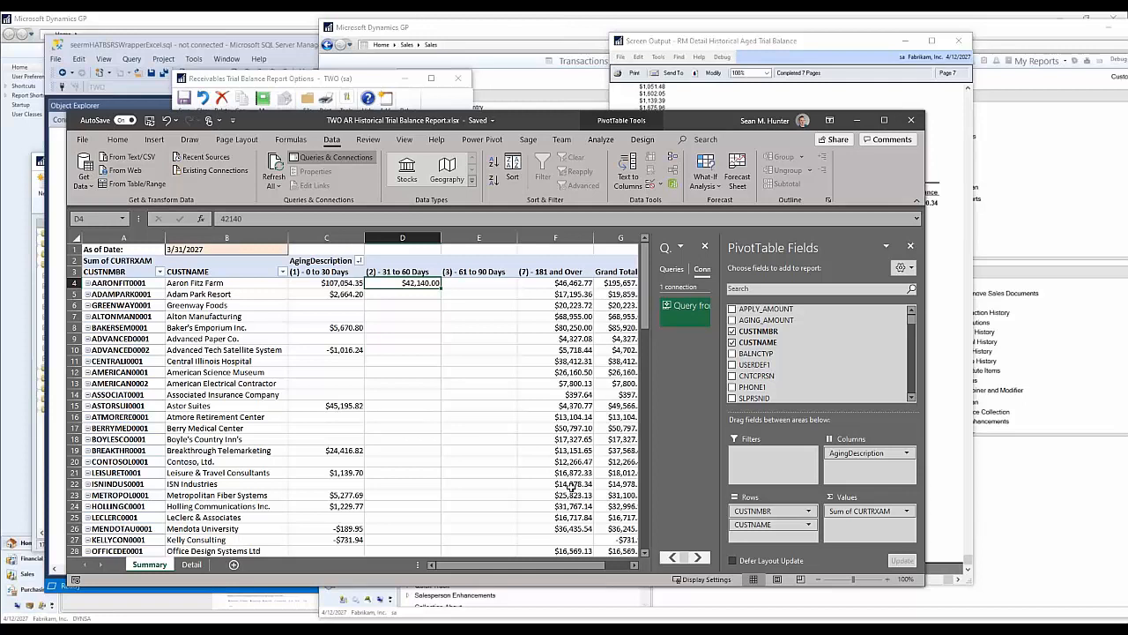
# Step: Drill down into the 181 and Over amount in cell F70 on a new detail sheet and examine its transaction columns
pyautogui.scroll(-15, 557, 406)
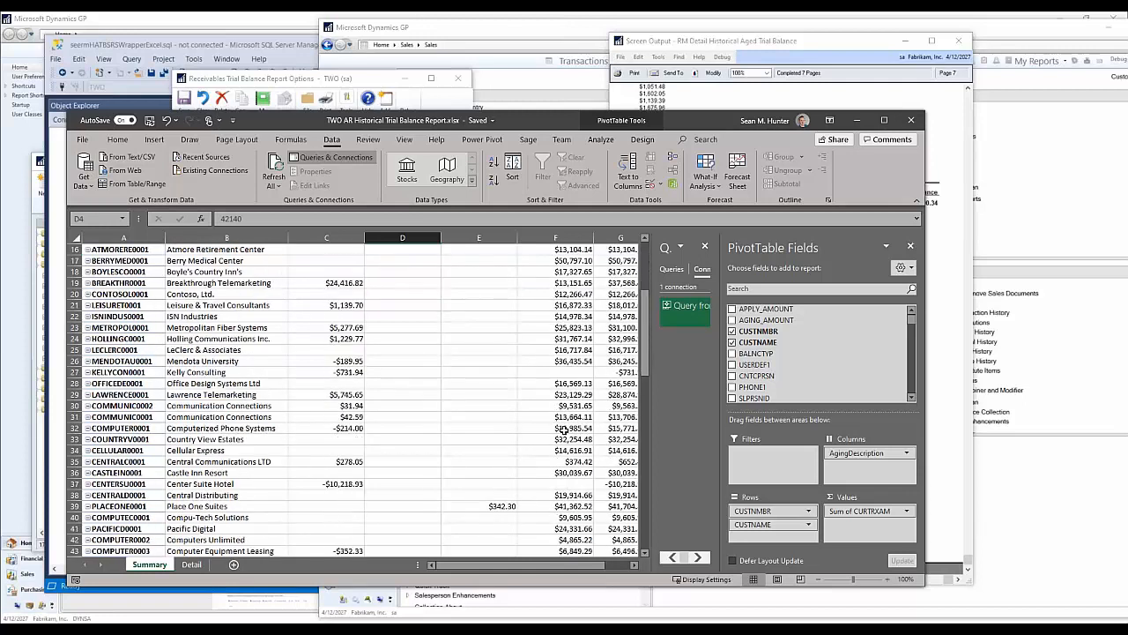
pyautogui.scroll(-4, 576, 494)
pyautogui.doubleClick(564, 391)
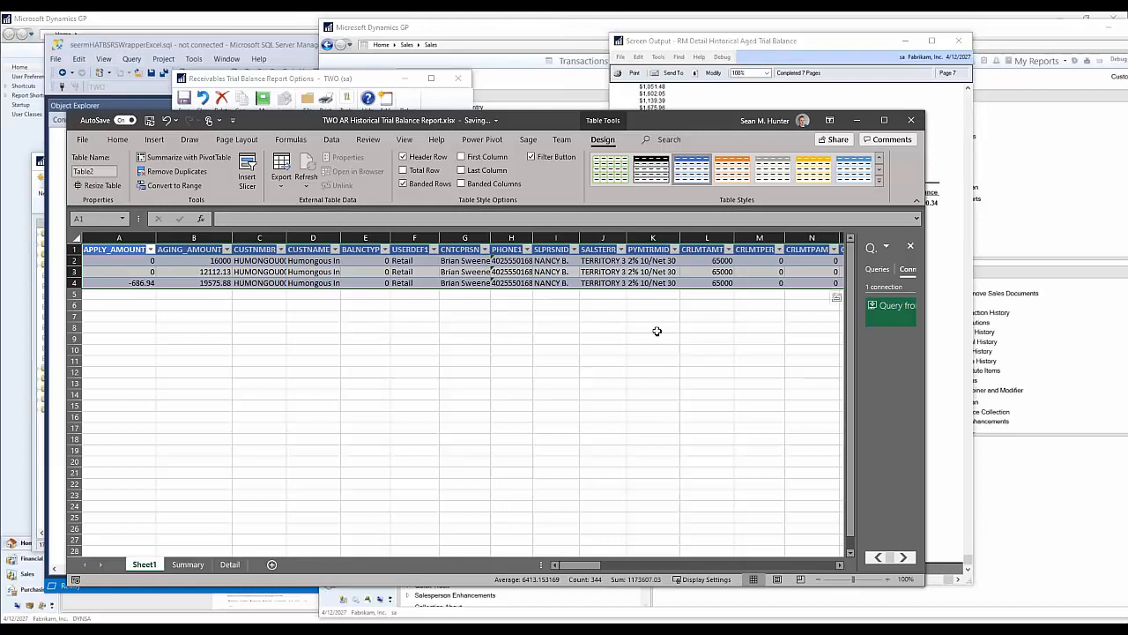
pyautogui.moveTo(578, 565); pyautogui.dragTo(498, 542)
# Step: Go back to the Summary sheet and view the beginning of the pivot table with its As of Date
pyautogui.click(188, 564)
pyautogui.scroll(12, 486, 318)
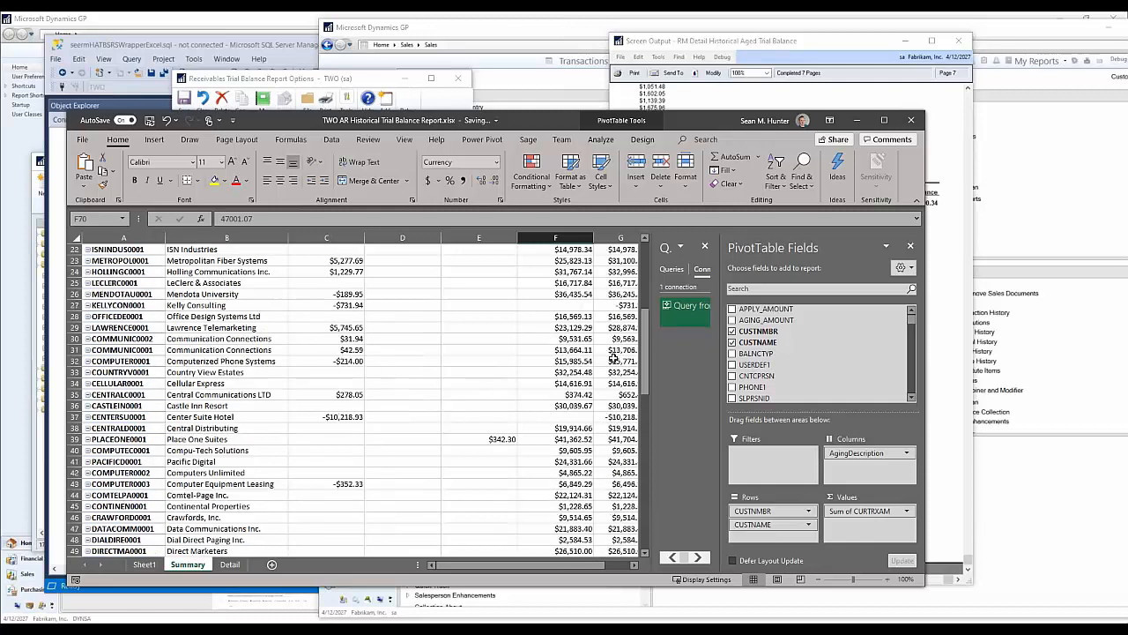
pyautogui.moveTo(646, 361); pyautogui.dragTo(652, 279)
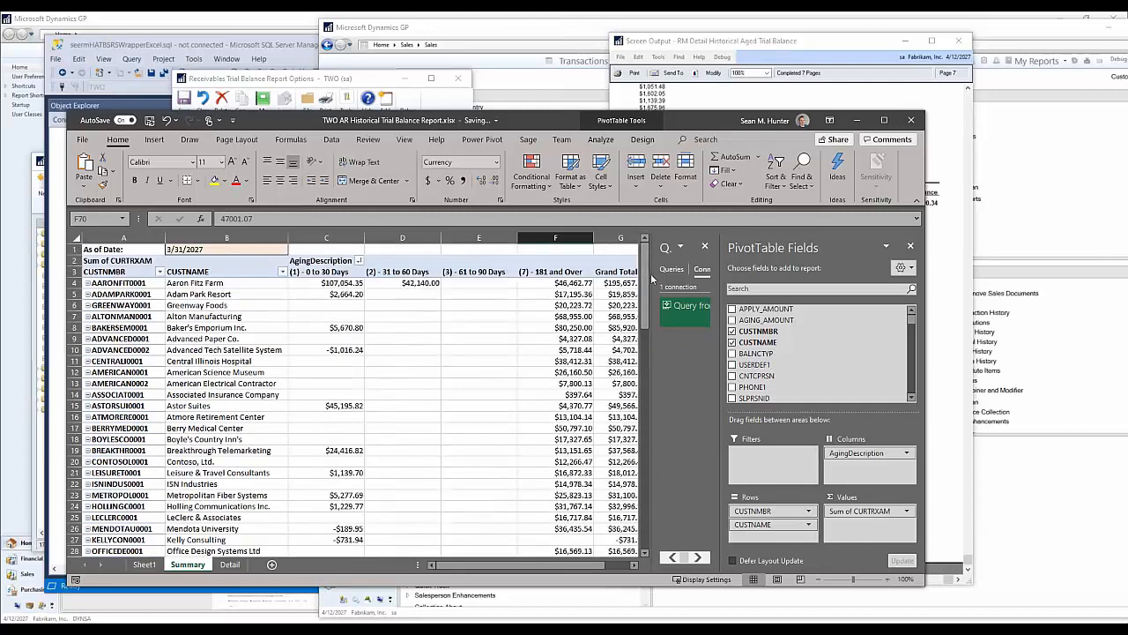